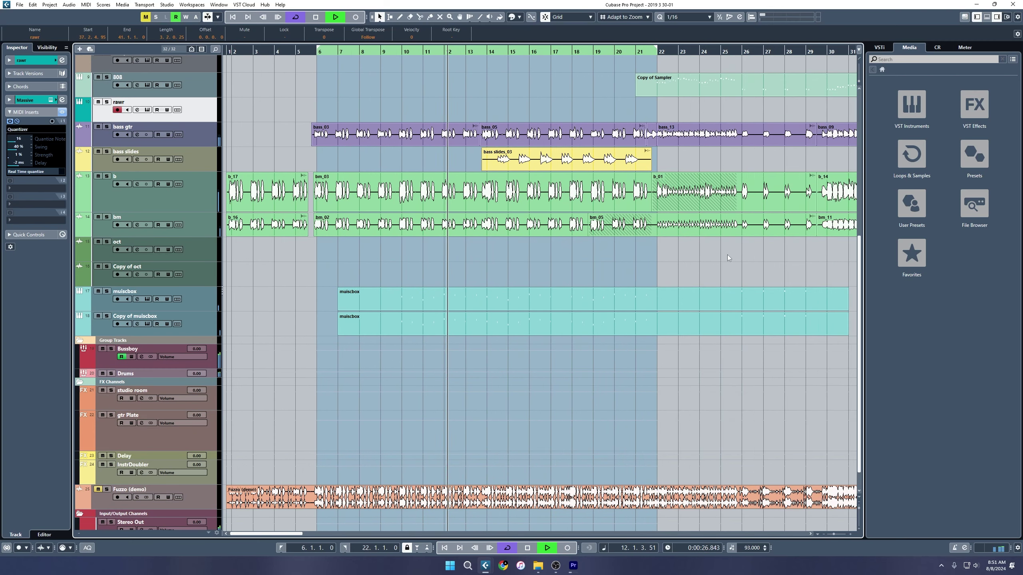
Step: Examine the arrangement during playback, from the Battery 4 drum outputs down to the group, FX and demo tracks
{"action": "left_click", "coordinate": [510, 315]}
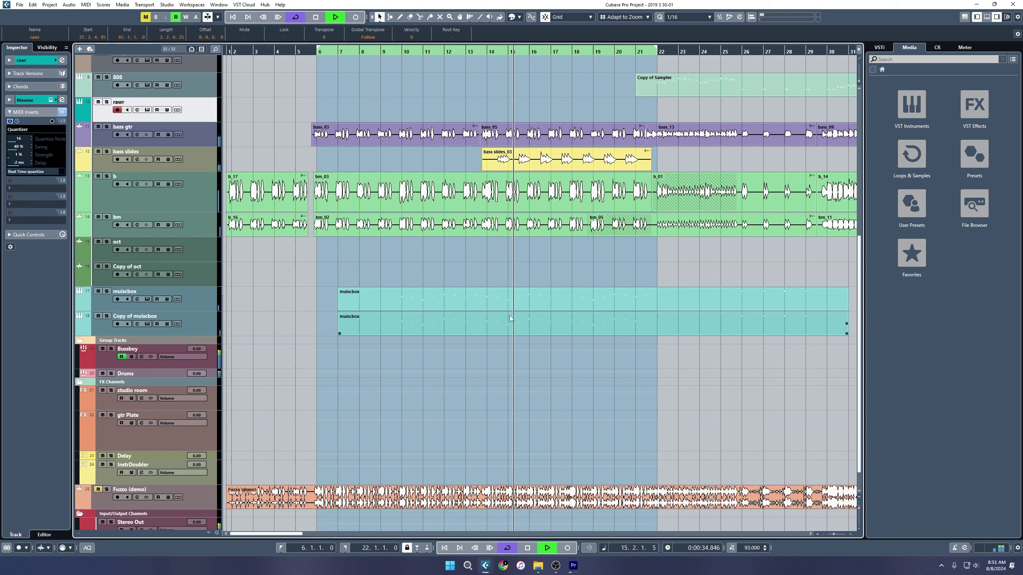
{"action": "left_click", "coordinate": [427, 159]}
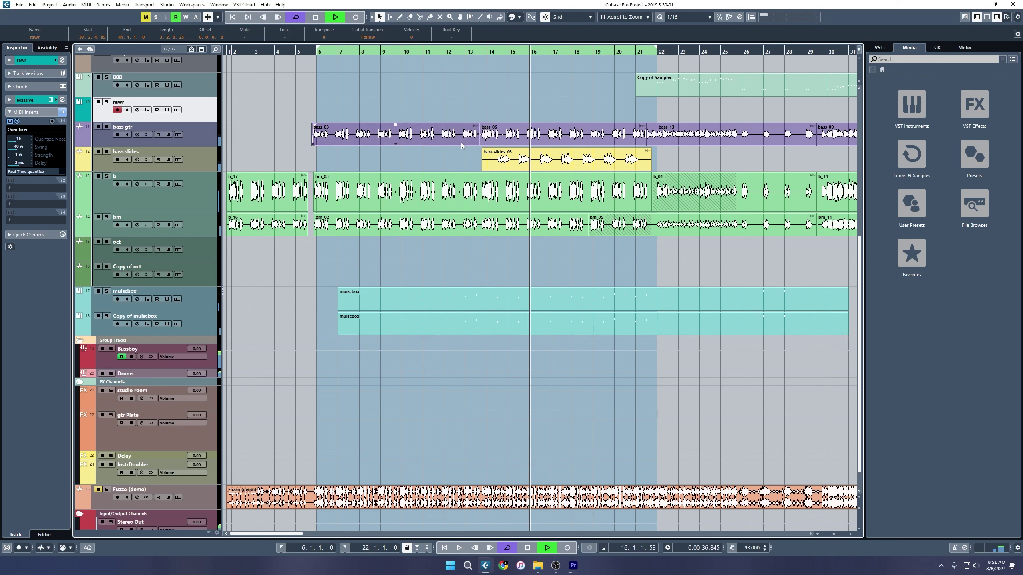
{"action": "scroll", "coordinate": [710, 271], "scroll_direction": "up", "scroll_amount": 5}
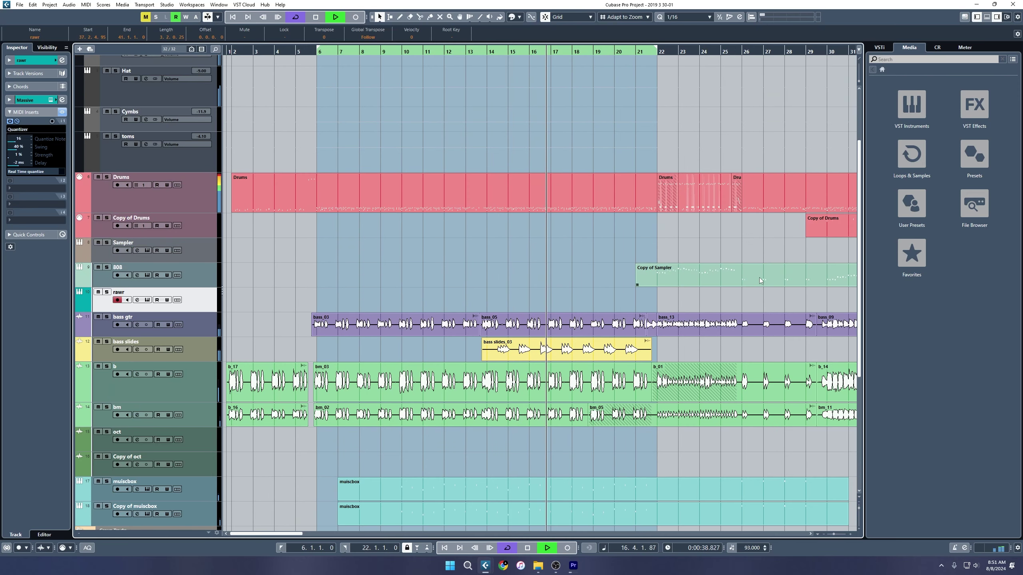
{"action": "left_click", "coordinate": [644, 204]}
{"action": "left_click", "coordinate": [588, 214]}
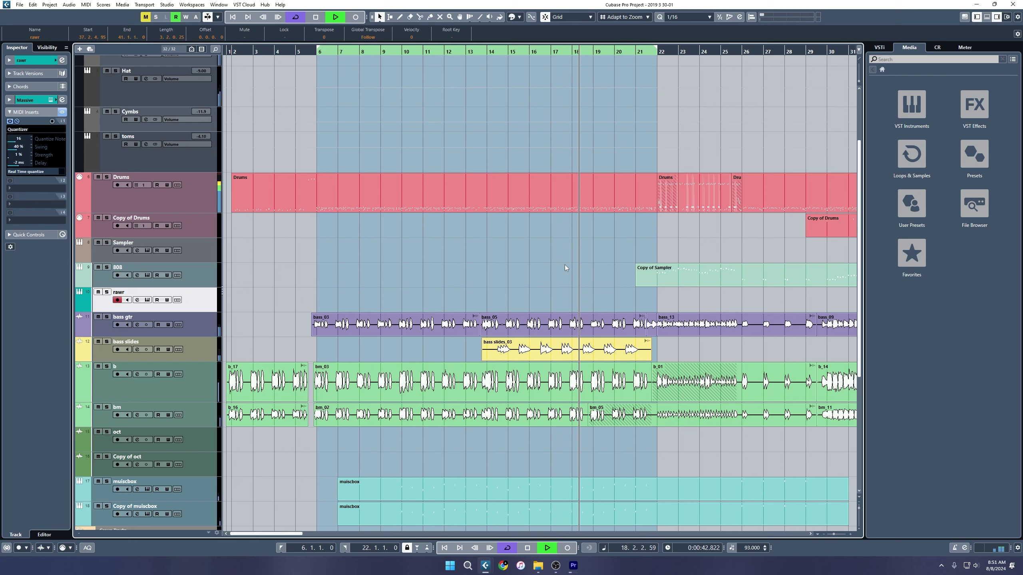
{"action": "scroll", "coordinate": [568, 286], "scroll_direction": "down", "scroll_amount": 3}
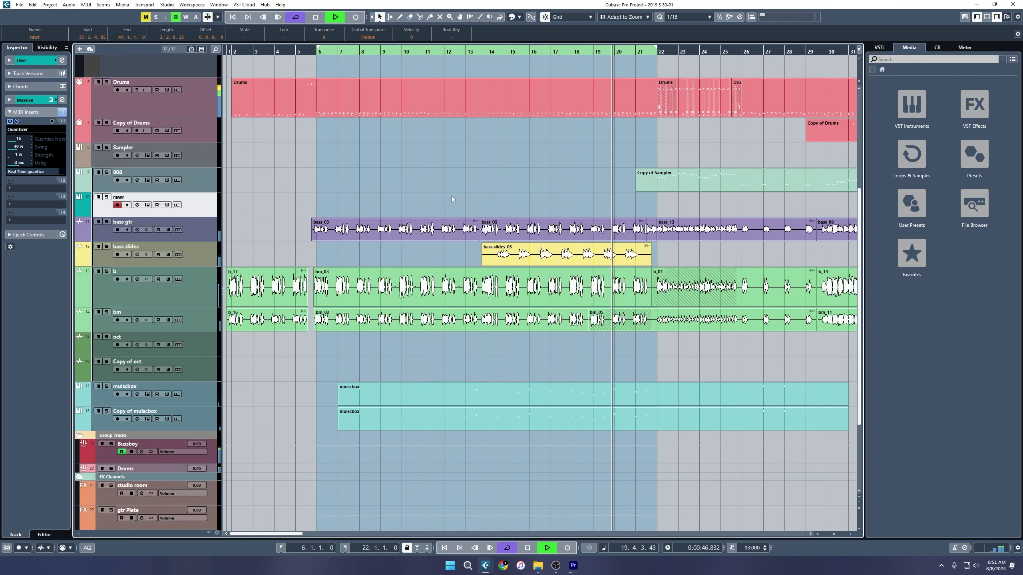
{"action": "scroll", "coordinate": [452, 197], "scroll_direction": "down", "scroll_amount": 3}
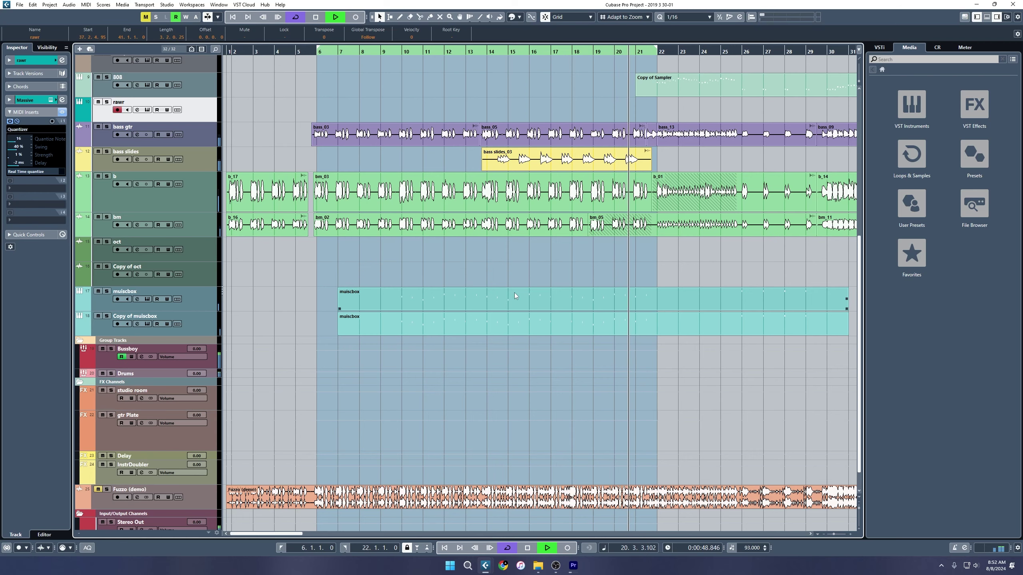
{"action": "scroll", "coordinate": [545, 265], "scroll_direction": "down", "scroll_amount": 2}
{"action": "scroll", "coordinate": [563, 190], "scroll_direction": "up", "scroll_amount": 9}
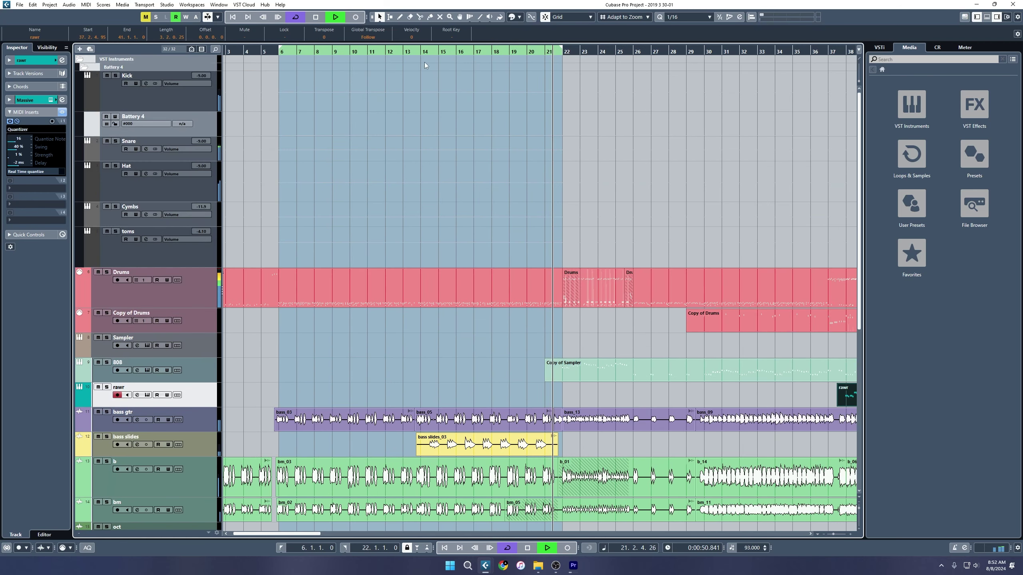
{"action": "key", "text": "g"}
{"action": "key", "text": "g"}
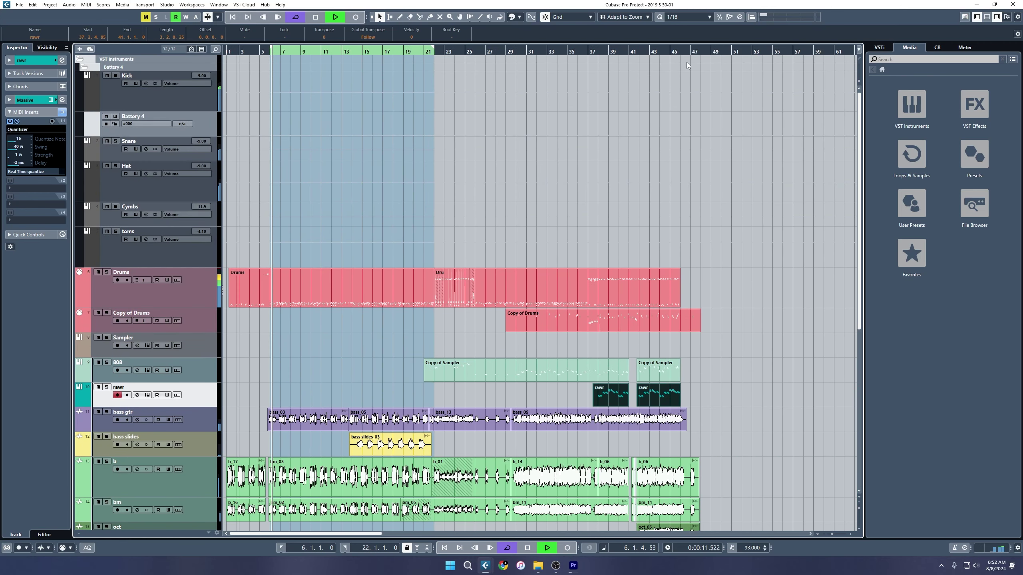
Step: Play from around bar 42 and examine the closing section across the drum, 808, rawr, bass and guitar tracks
{"action": "left_click", "coordinate": [640, 182]}
{"action": "scroll", "coordinate": [634, 192], "scroll_direction": "down", "scroll_amount": 3}
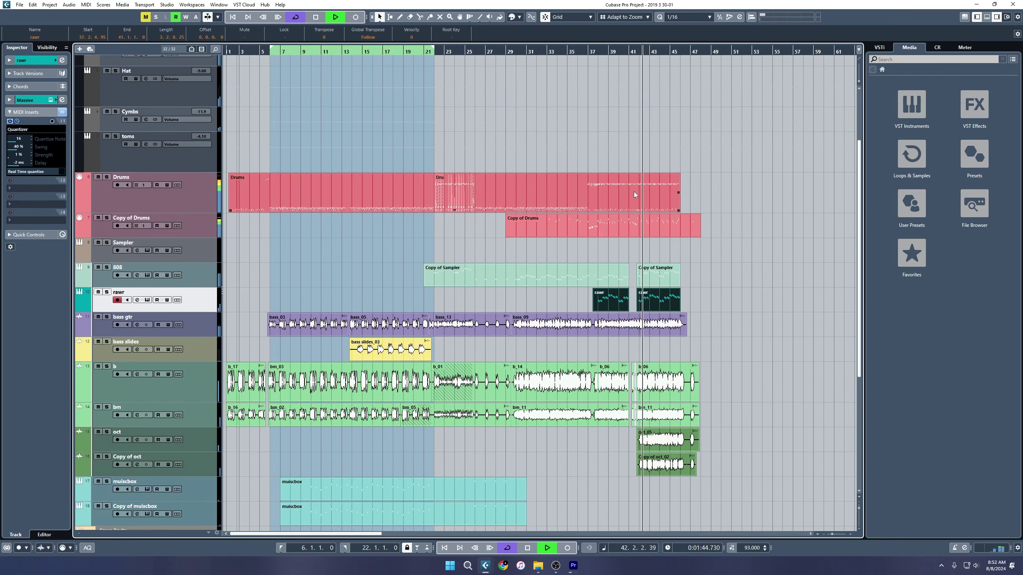
{"action": "key", "text": "h"}
{"action": "key", "text": "h"}
{"action": "key", "text": "h"}
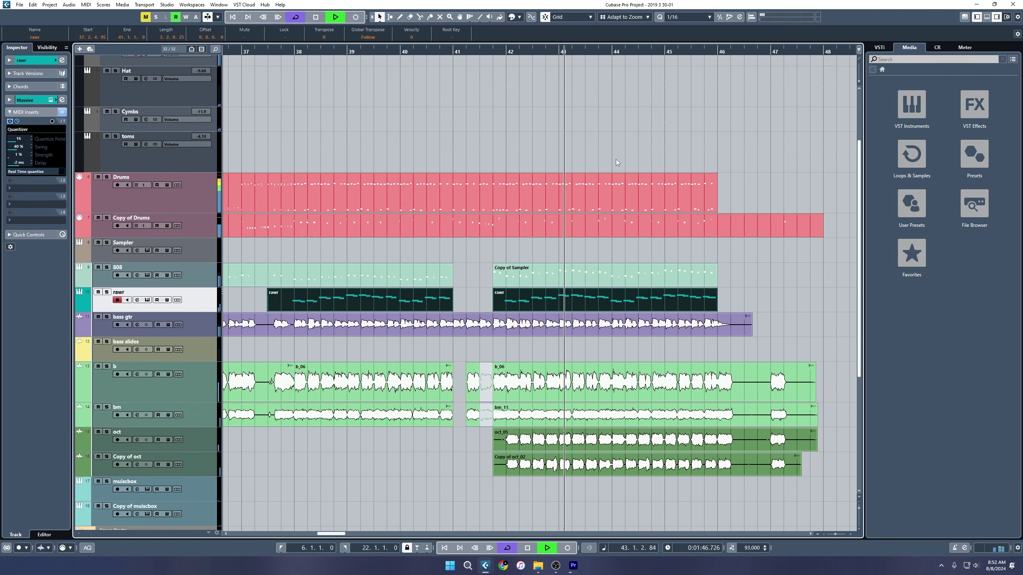
{"action": "key", "text": "g"}
{"action": "key", "text": "g"}
{"action": "key", "text": "g"}
{"action": "key", "text": "g"}
{"action": "key", "text": "g"}
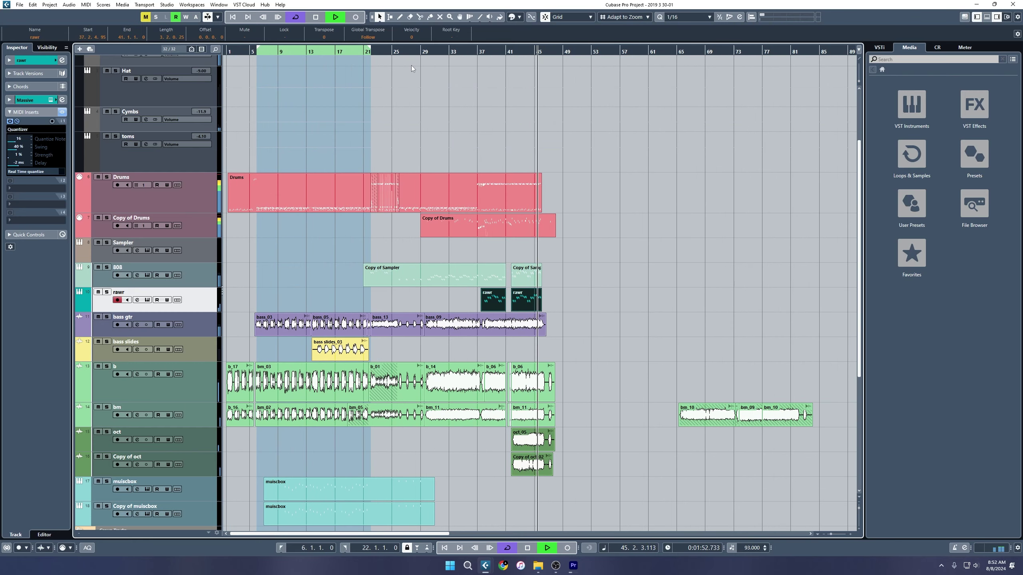
Step: Move playback to around bar 13 and set the left locator of the cycle range to bar 14
{"action": "left_click", "coordinate": [312, 53]}
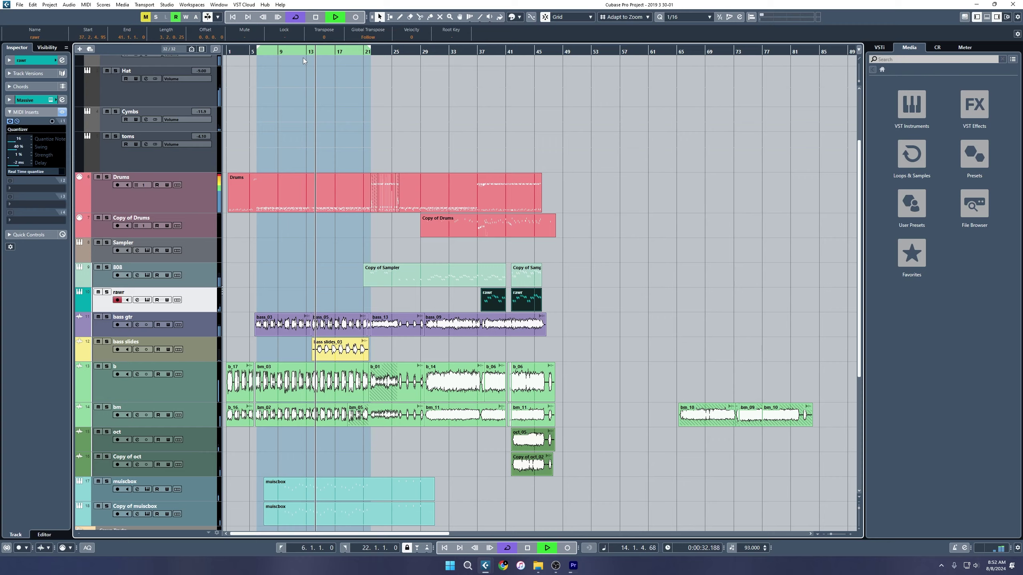
{"action": "left_click", "coordinate": [306, 52], "text": "ctrl"}
{"action": "key", "text": "h"}
{"action": "key", "text": "h"}
{"action": "key", "text": "h"}
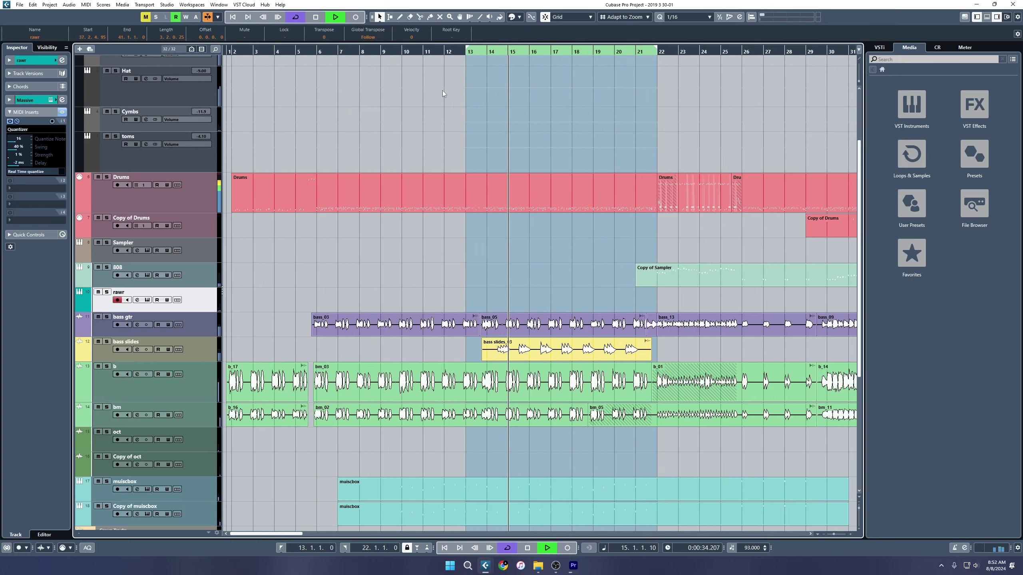
{"action": "left_click_drag", "start_coordinate": [465, 52], "coordinate": [483, 51]}
{"action": "key", "text": "g"}
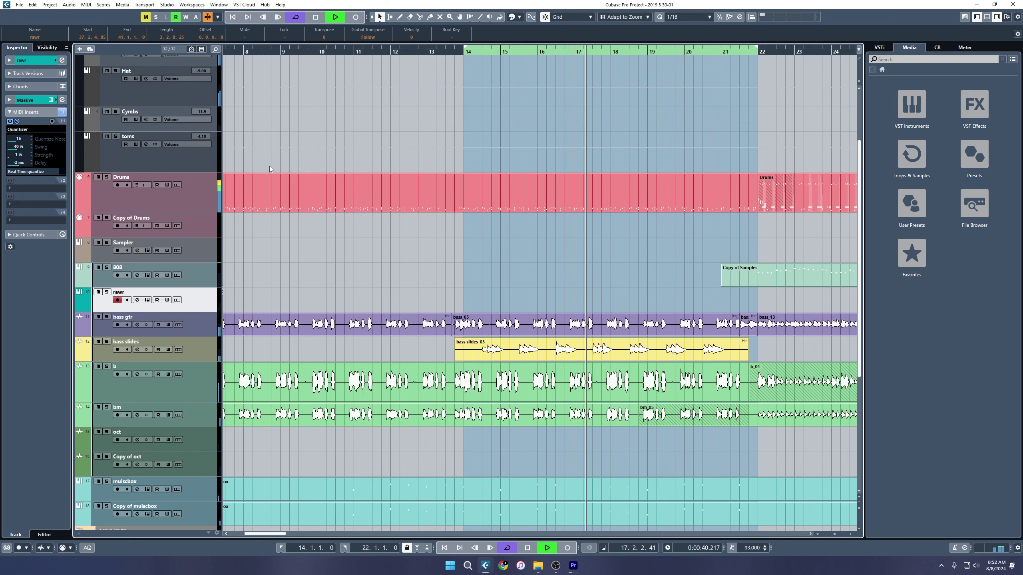
Step: Add MIDI Modifiers in the second MIDI insert slot of the Drums track and load the Humanize Drum preset
{"action": "left_click", "coordinate": [106, 178]}
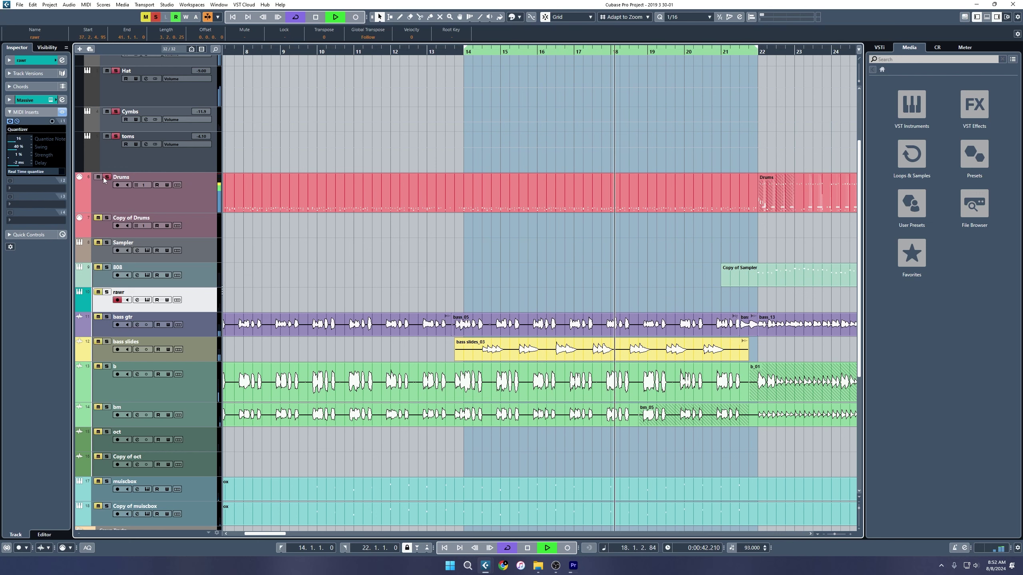
{"action": "left_click", "coordinate": [106, 177]}
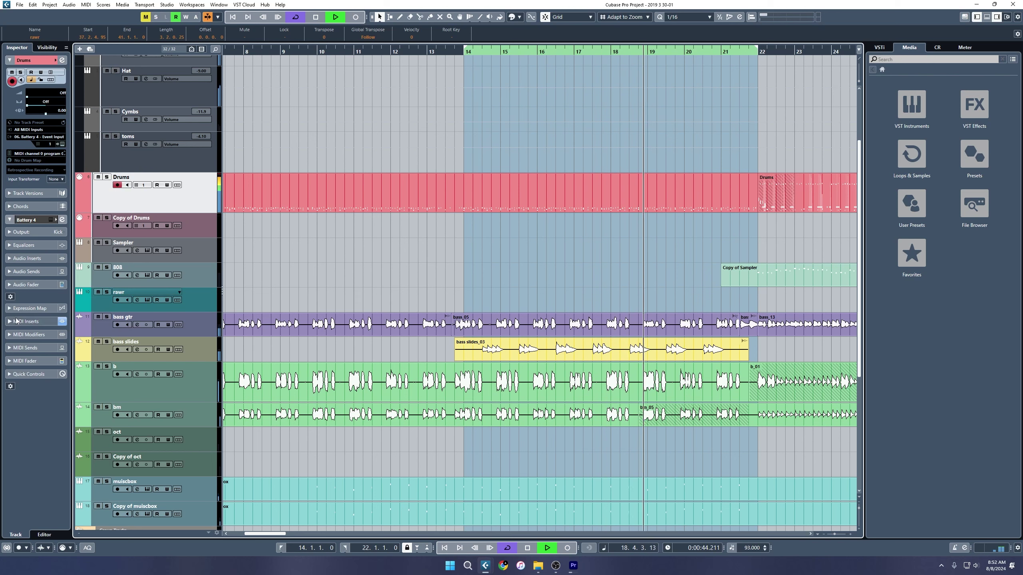
{"action": "left_click", "coordinate": [29, 321]}
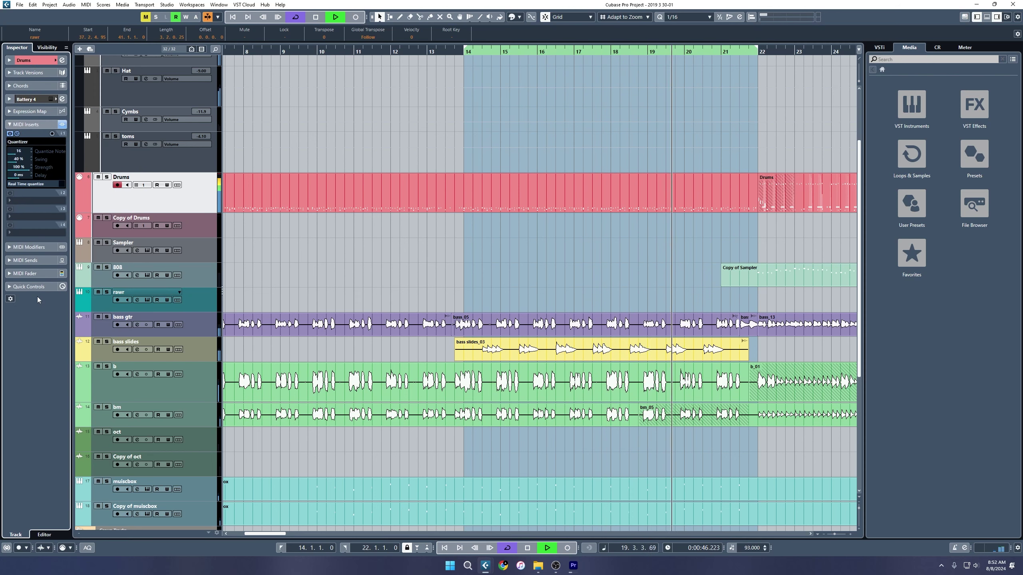
{"action": "left_click", "coordinate": [36, 200]}
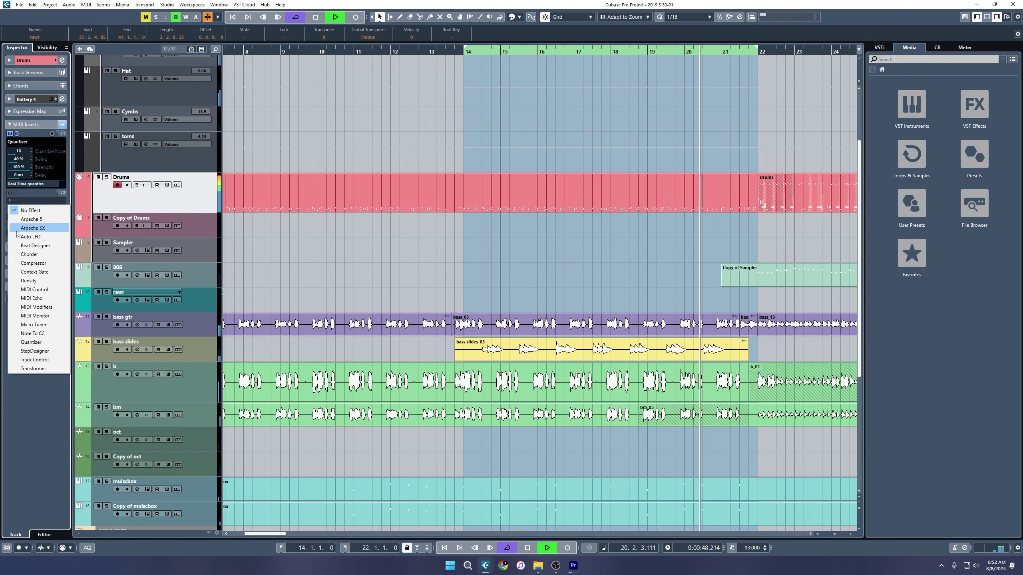
{"action": "left_click", "coordinate": [36, 316]}
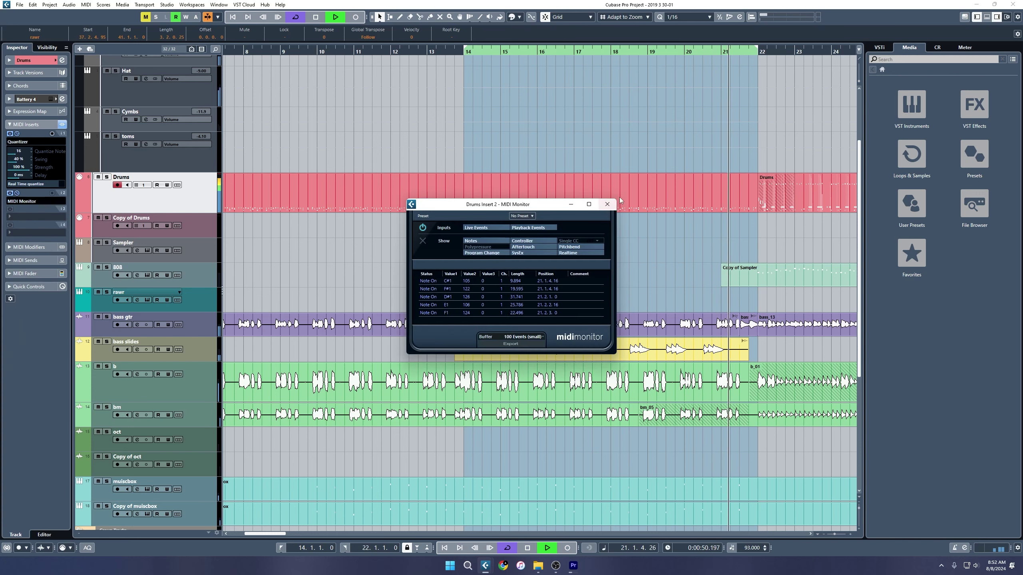
{"action": "left_click", "coordinate": [18, 218]}
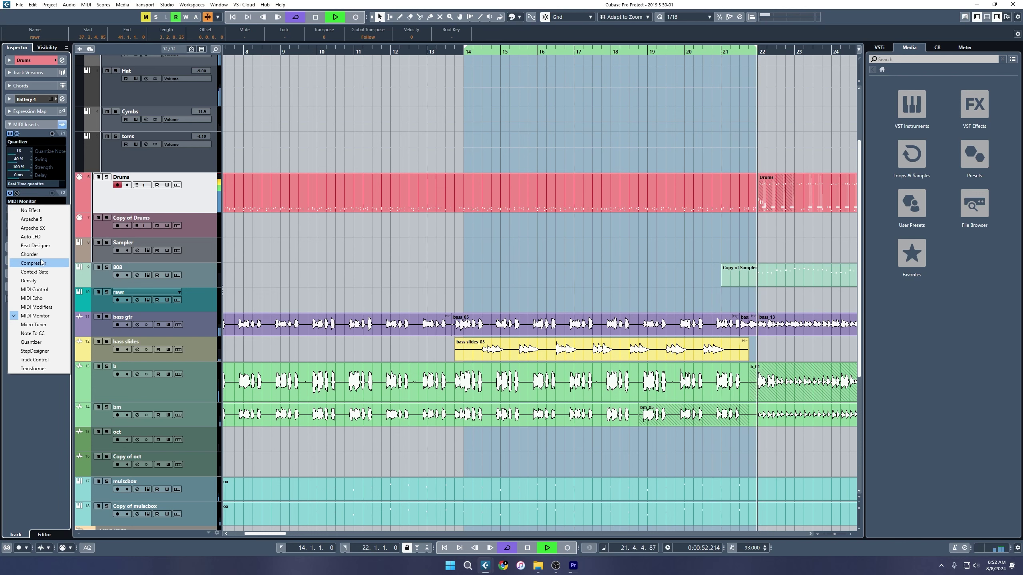
{"action": "left_click", "coordinate": [36, 307]}
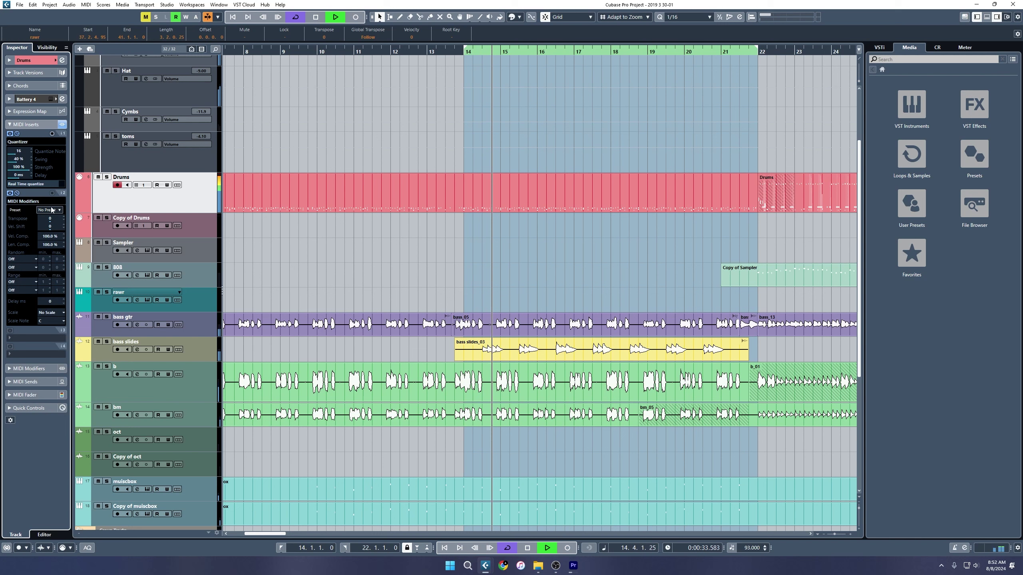
{"action": "key", "text": "space"}
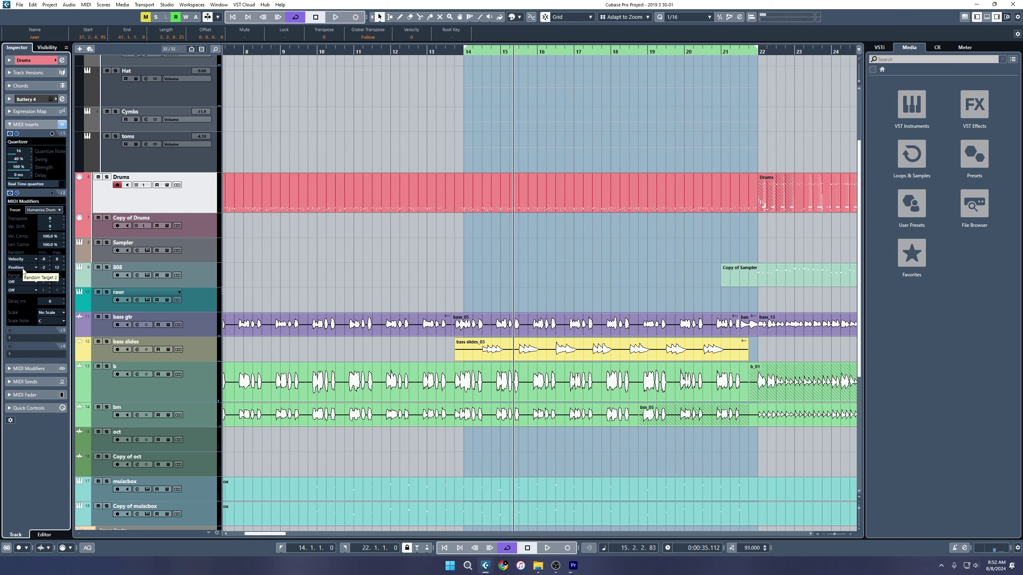
{"action": "key", "text": "space"}
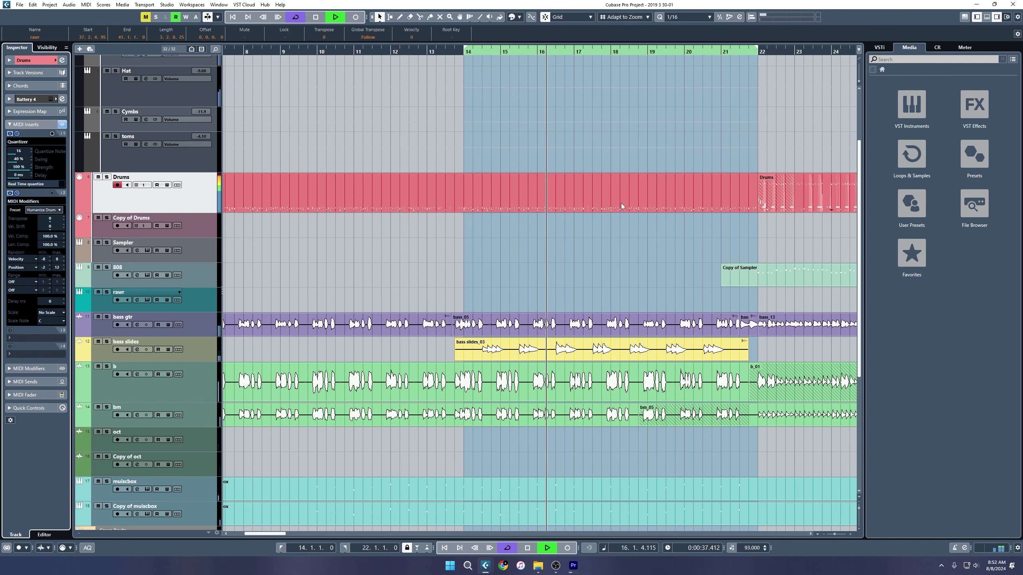
Step: Stop playback and check the Drums channel's inserts in the MixConsole
{"action": "key", "text": "space"}
{"action": "key", "text": "F3"}
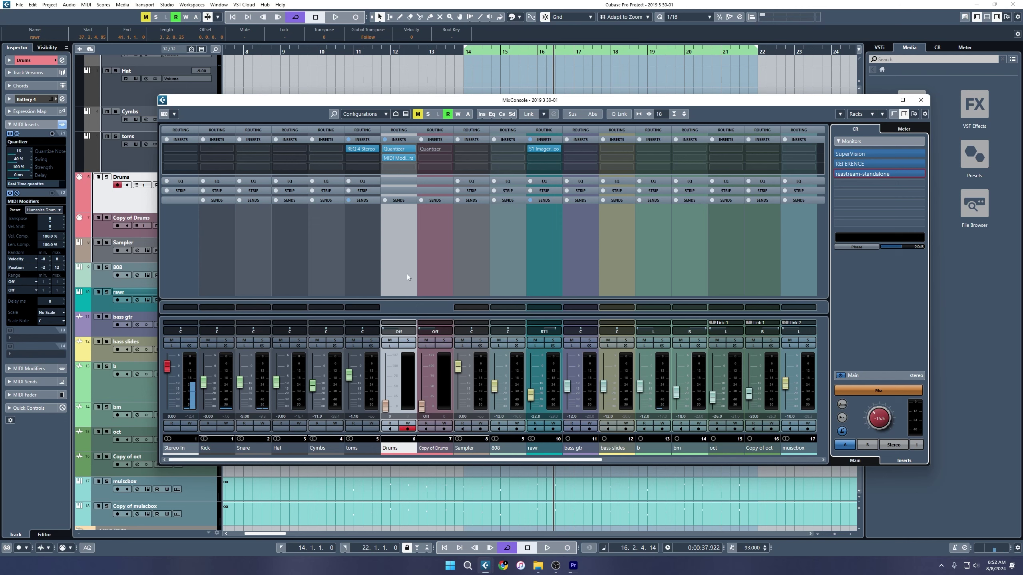
{"action": "key", "text": "F3"}
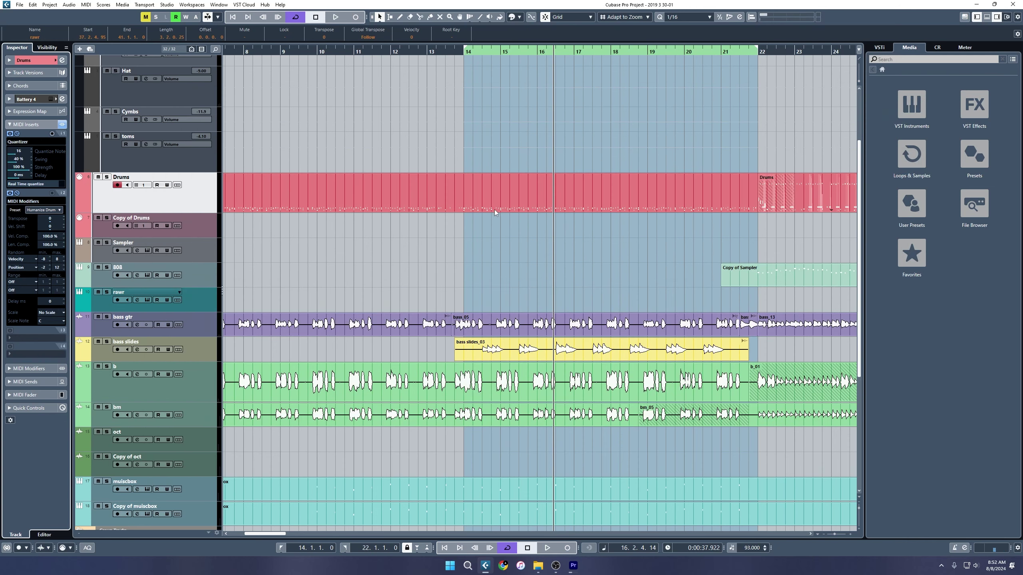
Step: Try to recolour the FX Channels folder and the FX tracks inside it
{"action": "scroll", "coordinate": [572, 209], "scroll_direction": "down", "scroll_amount": 5}
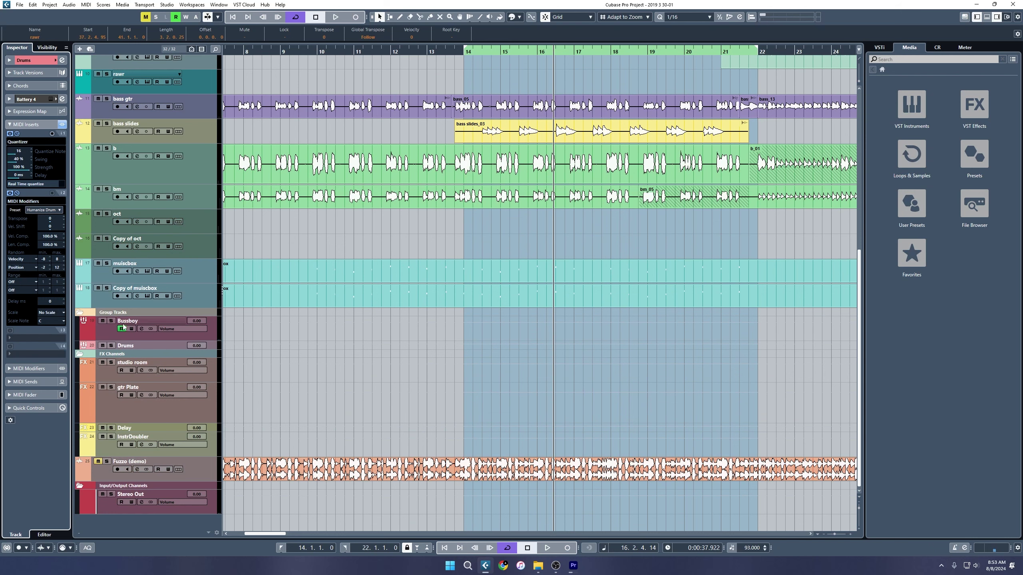
{"action": "left_click", "coordinate": [89, 354]}
{"action": "left_click", "coordinate": [89, 452]}
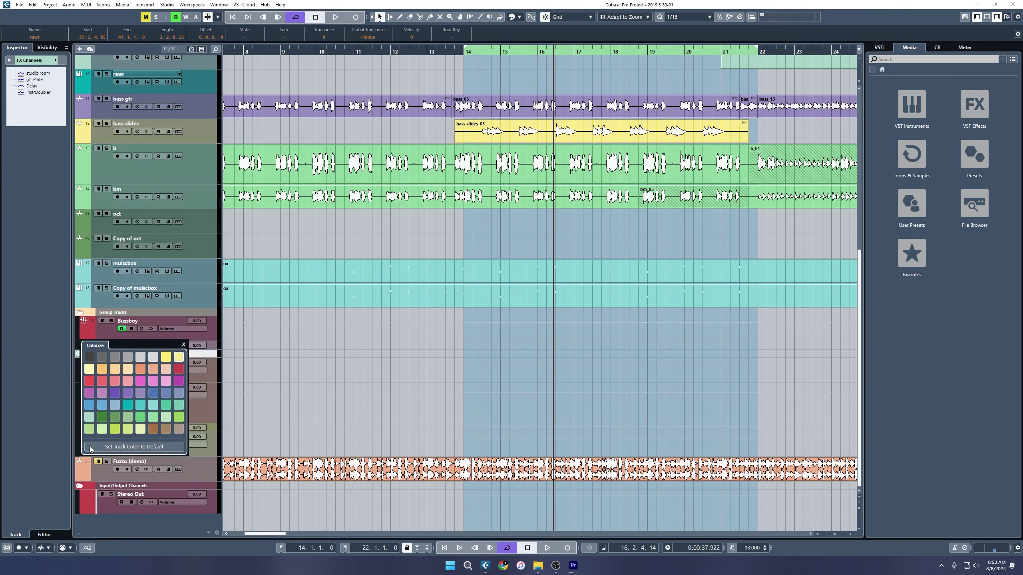
{"action": "left_click", "coordinate": [216, 455]}
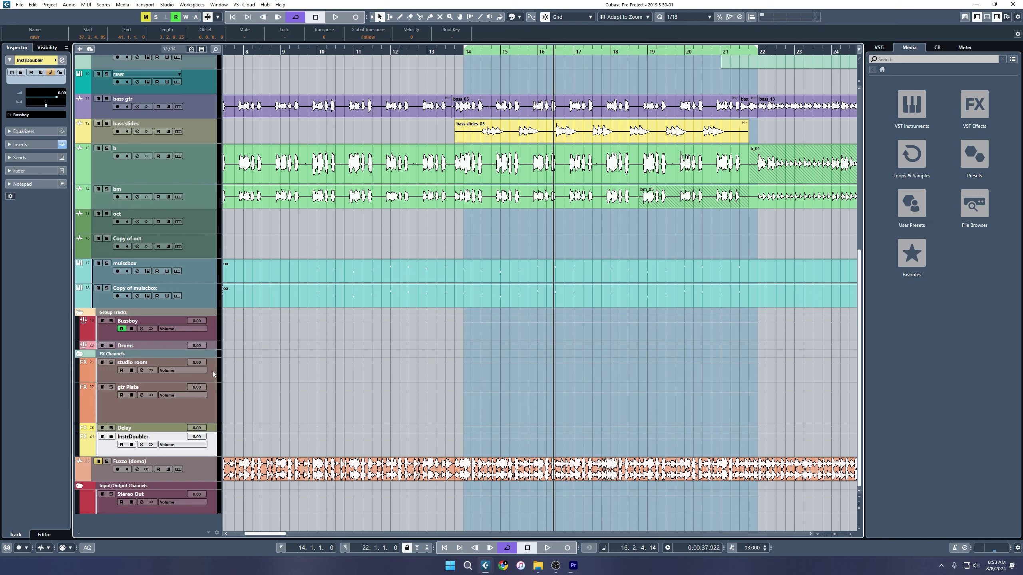
{"action": "left_click", "coordinate": [206, 355]}
{"action": "right_click", "coordinate": [207, 356]}
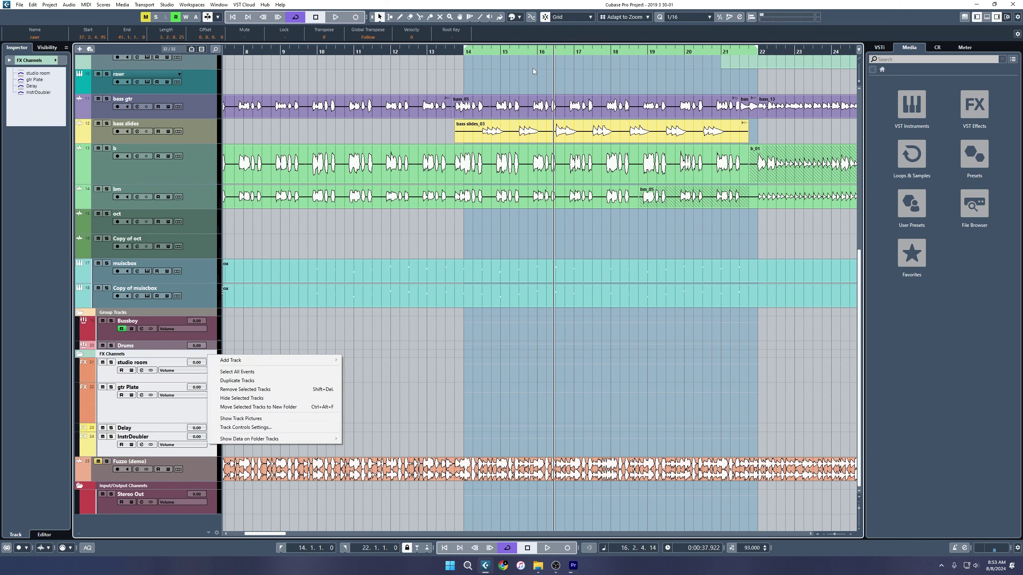
{"action": "left_click", "coordinate": [512, 18]}
{"action": "left_click", "coordinate": [512, 19]}
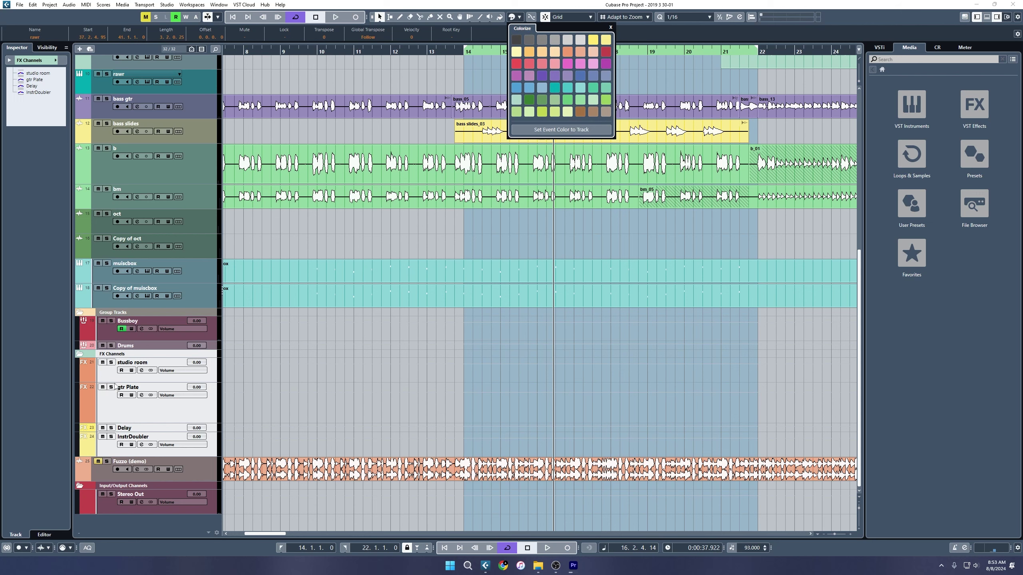
{"action": "left_click", "coordinate": [92, 356]}
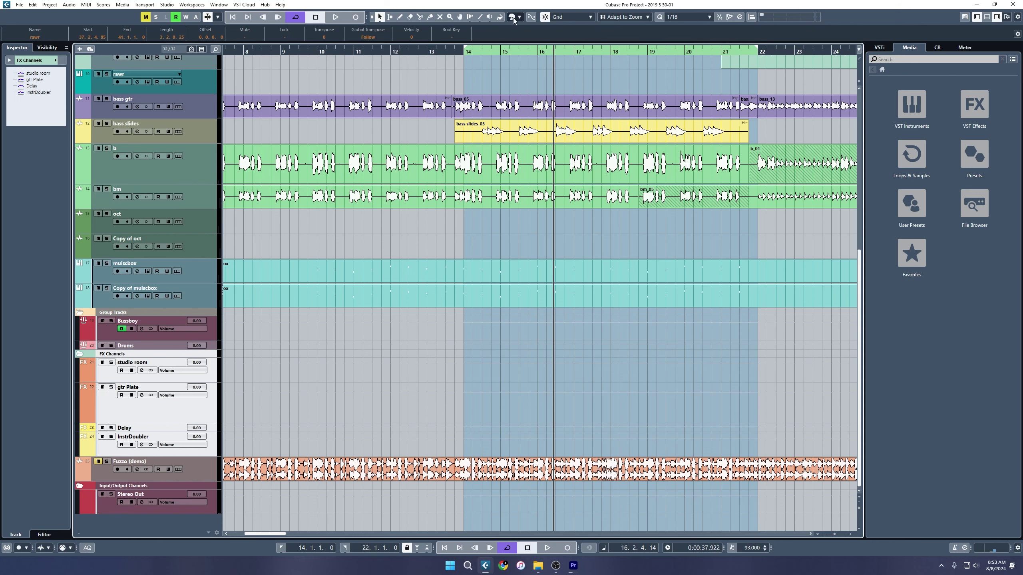
{"action": "right_click", "coordinate": [94, 353]}
{"action": "left_click", "coordinate": [384, 337]}
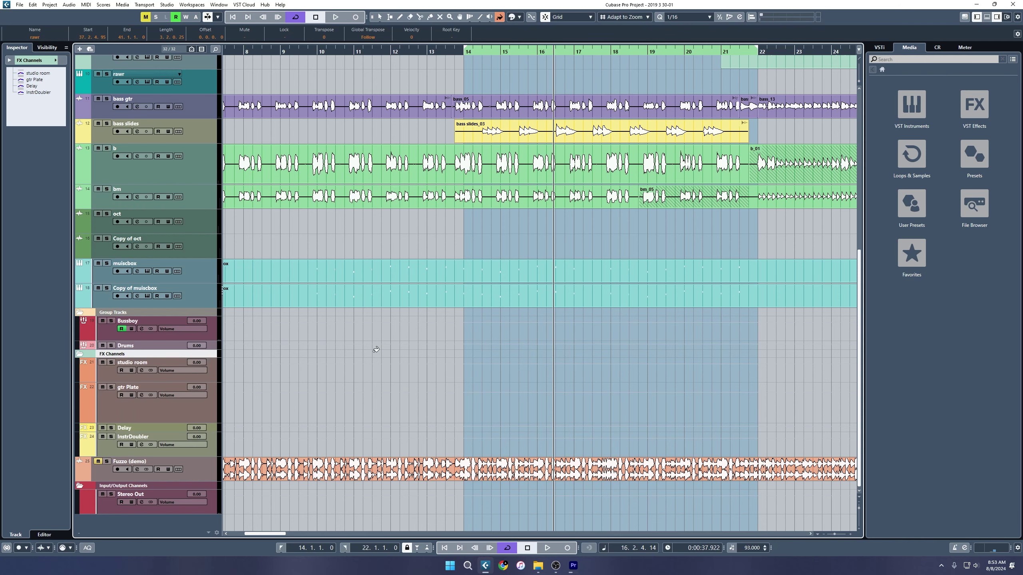
Step: Play the loop with the Drums track soloed and open the MixConsole
{"action": "scroll", "coordinate": [641, 285], "scroll_direction": "up", "scroll_amount": 6}
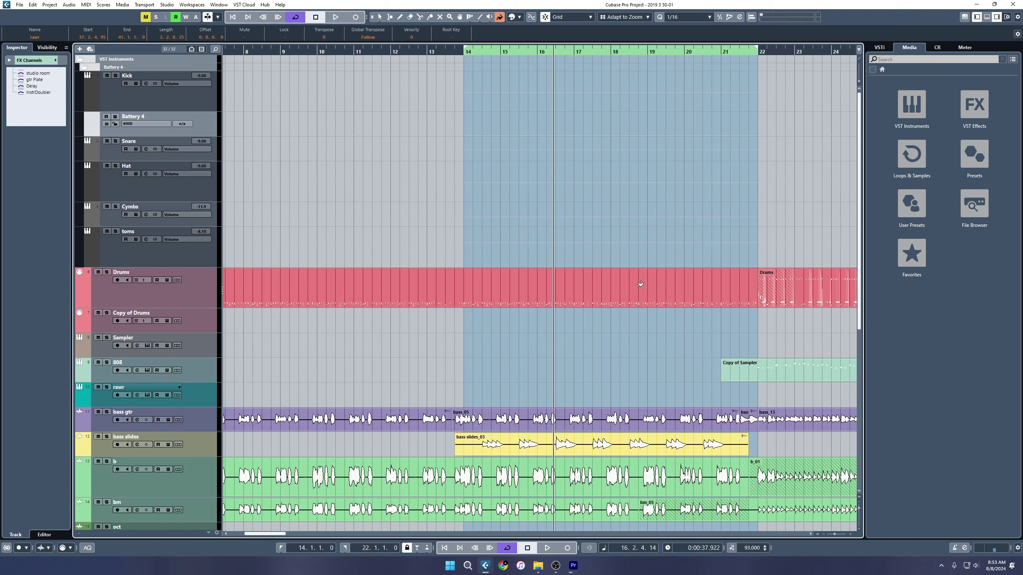
{"action": "key", "text": "space"}
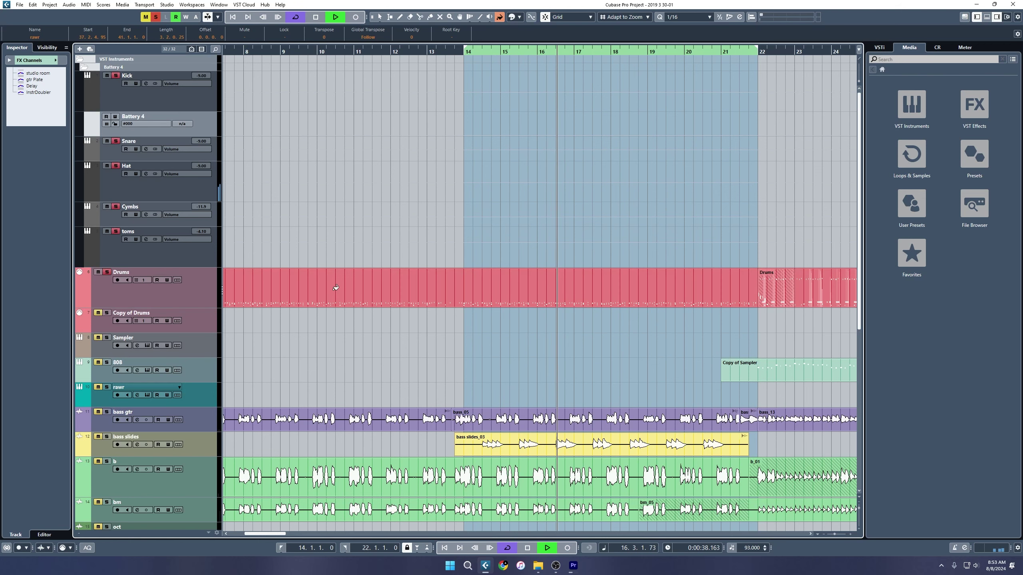
{"action": "key", "text": "F3"}
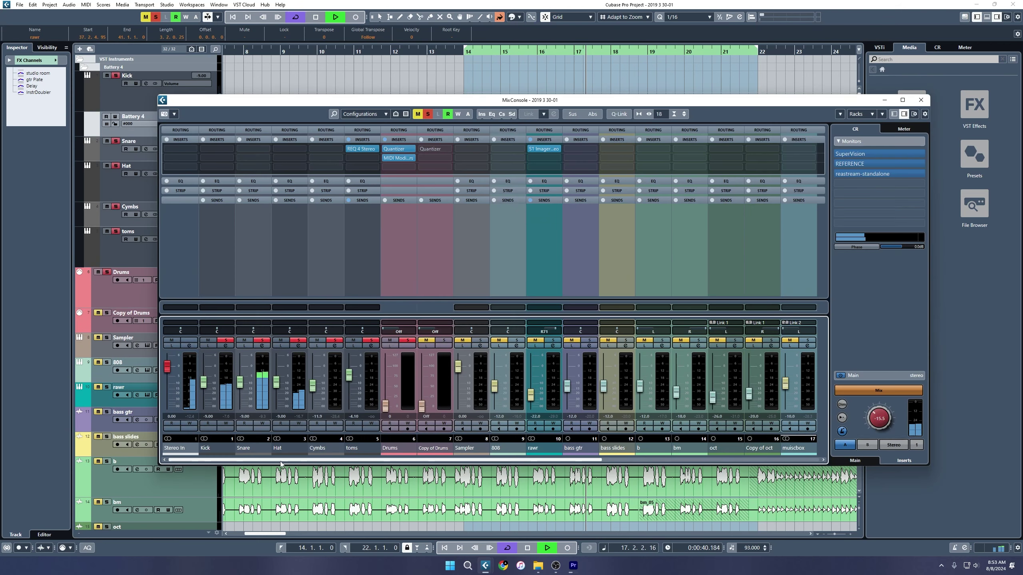
Step: Select the Kick to toms channels and add a stereo group channel for them named ">DrumBus"
{"action": "left_click", "coordinate": [207, 448]}
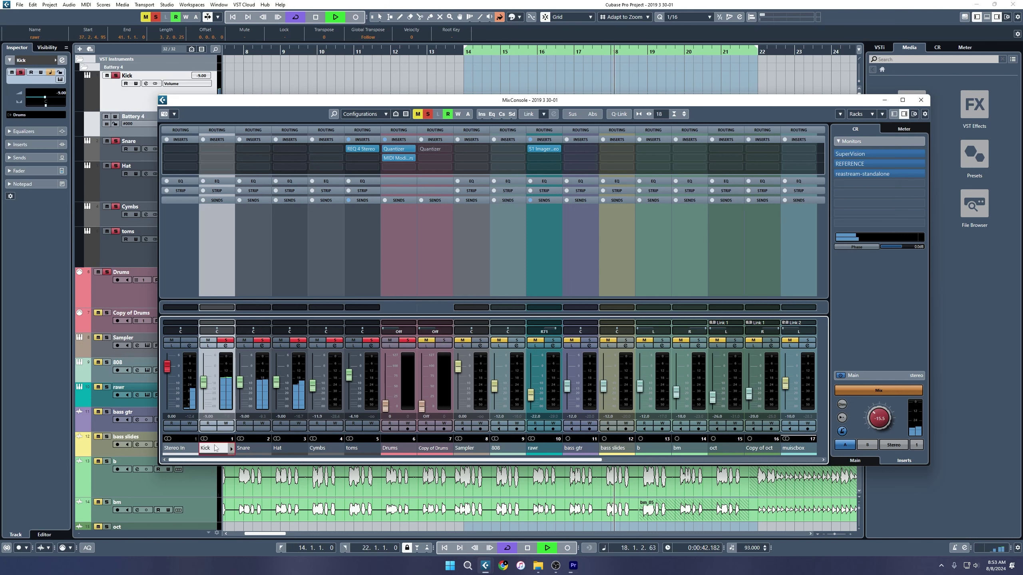
{"action": "left_click", "coordinate": [362, 450], "text": "shift"}
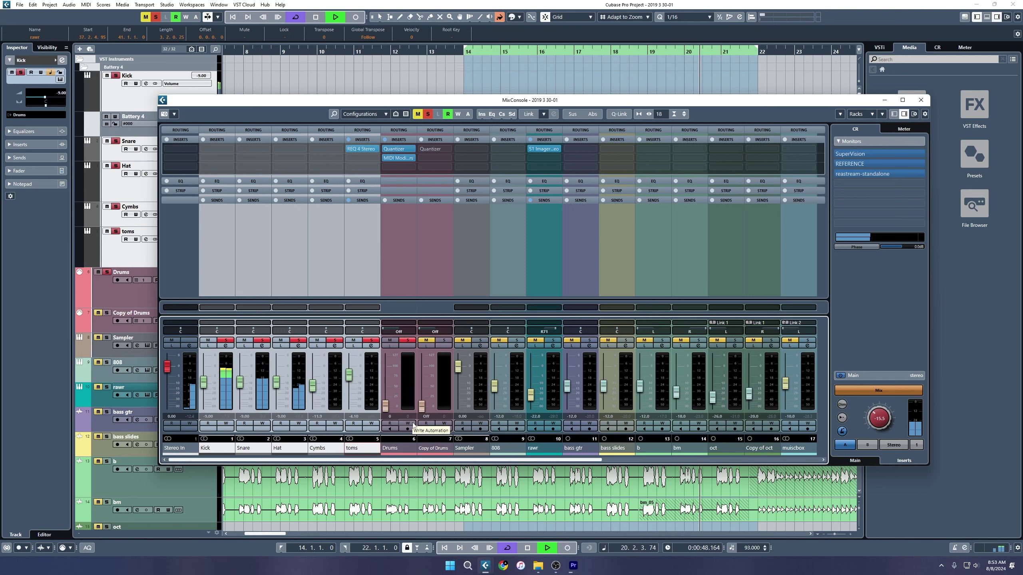
{"action": "right_click", "coordinate": [414, 426]}
{"action": "left_click", "coordinate": [398, 296]}
{"action": "type", "text": ">"}
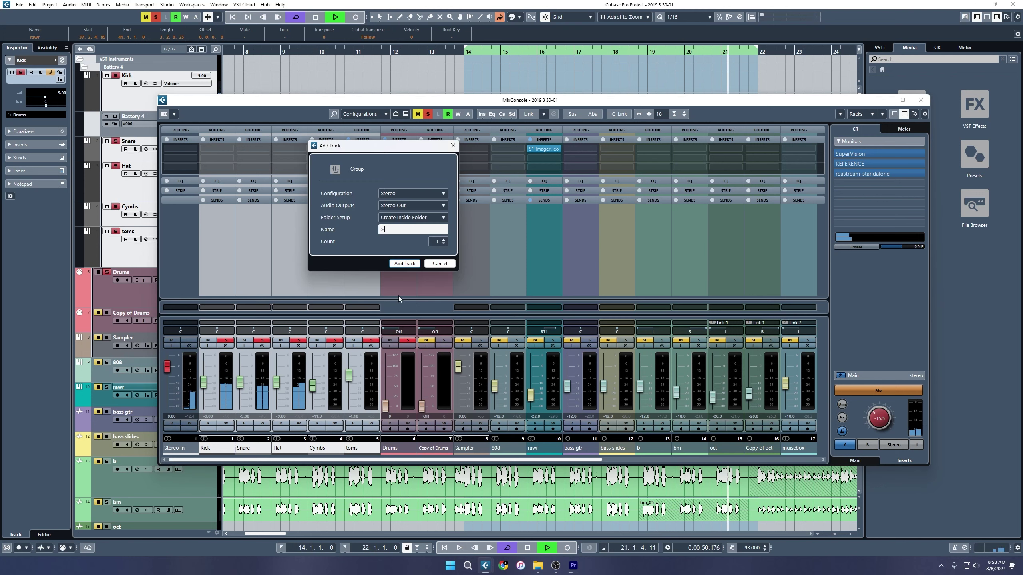
{"action": "type", "text": "DrumBus"}
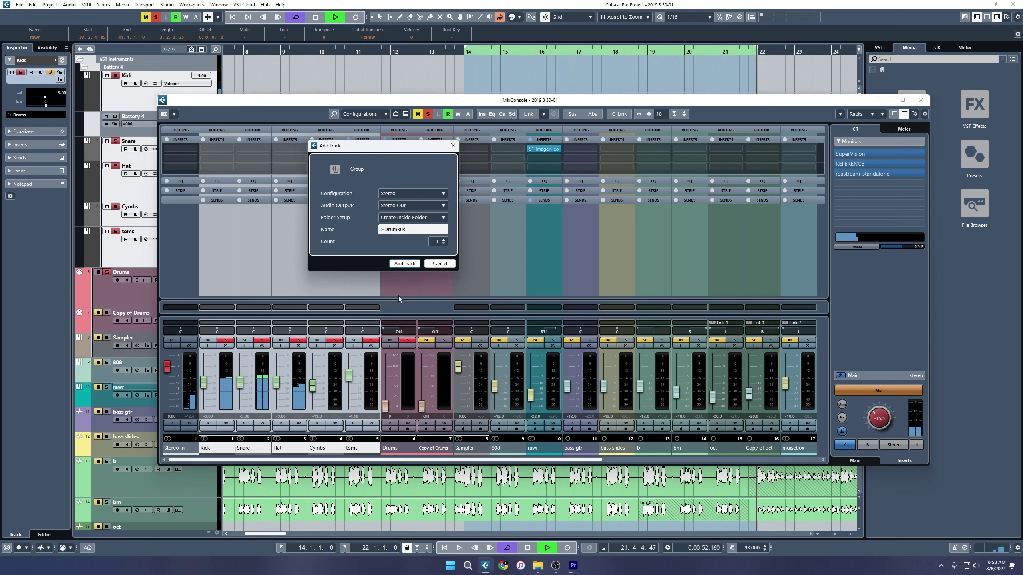
{"action": "key", "text": "Return"}
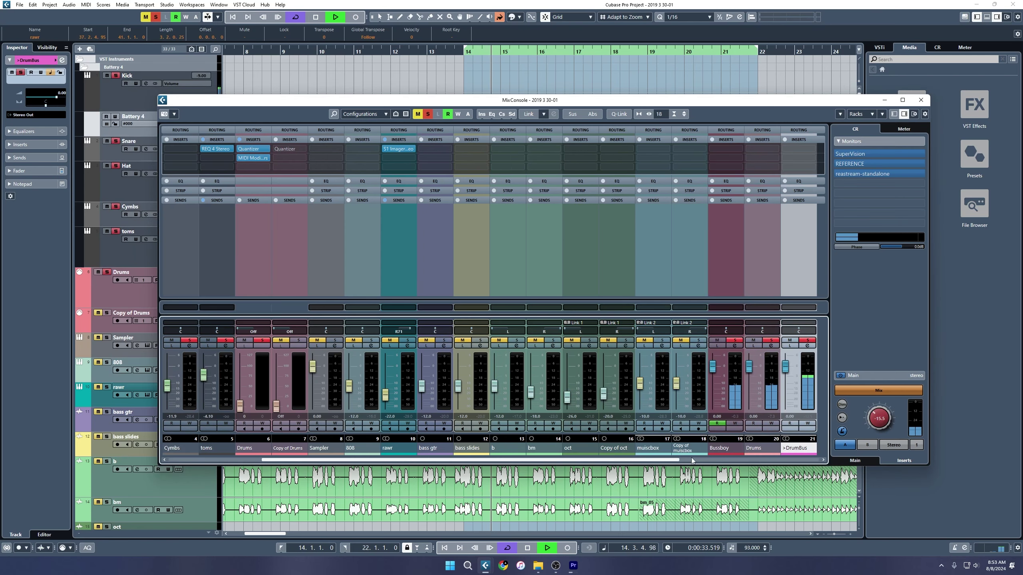
Step: Route the output of the >DrumBus channel to Bussboy
{"action": "scroll", "coordinate": [661, 463], "scroll_direction": "right", "scroll_amount": 3}
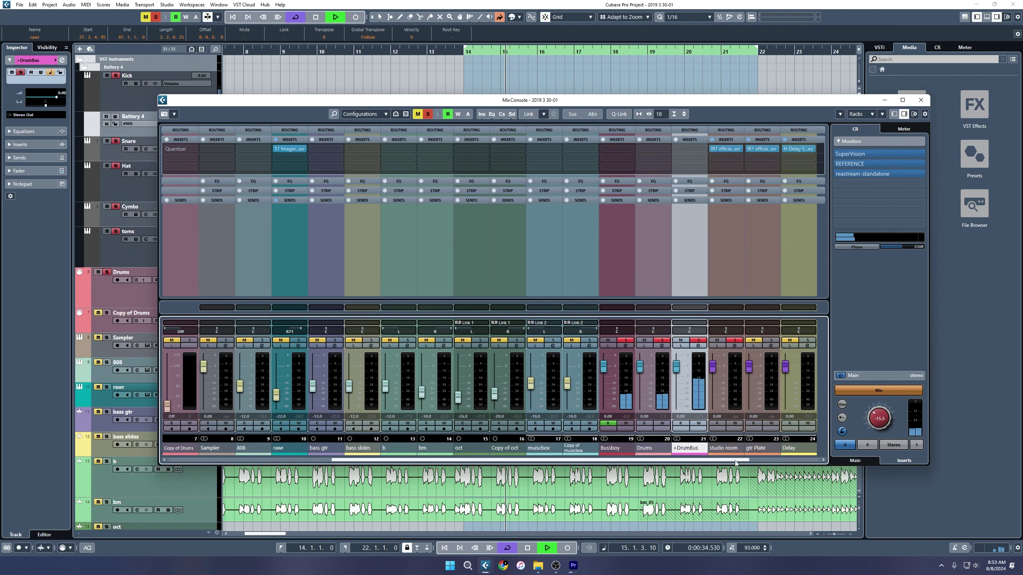
{"action": "left_click", "coordinate": [693, 131]}
{"action": "left_click", "coordinate": [701, 150]}
{"action": "left_click", "coordinate": [707, 216]}
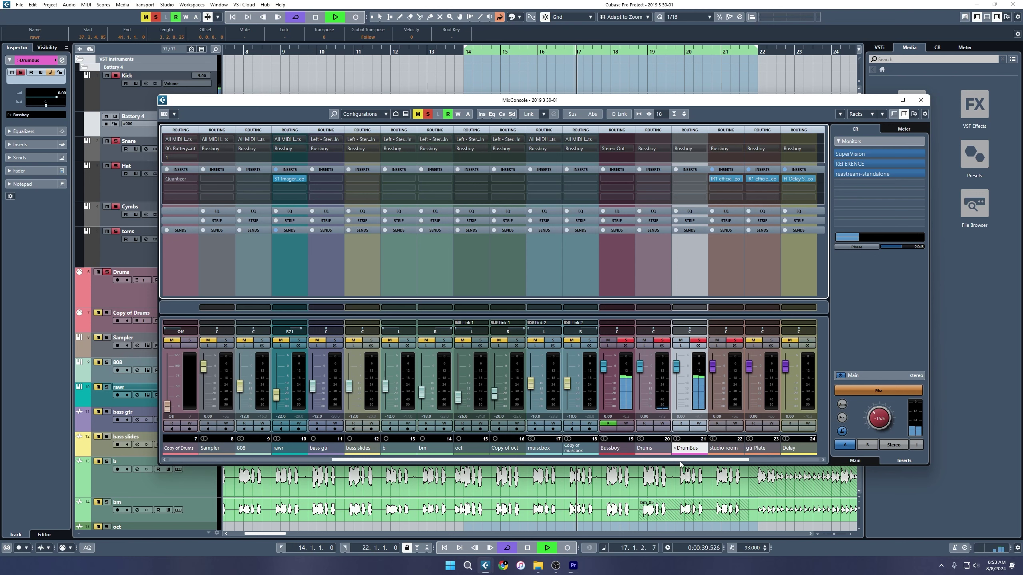
Step: Colour the >DrumBus channel yellow
{"action": "scroll", "coordinate": [677, 466], "scroll_direction": "right", "scroll_amount": 3}
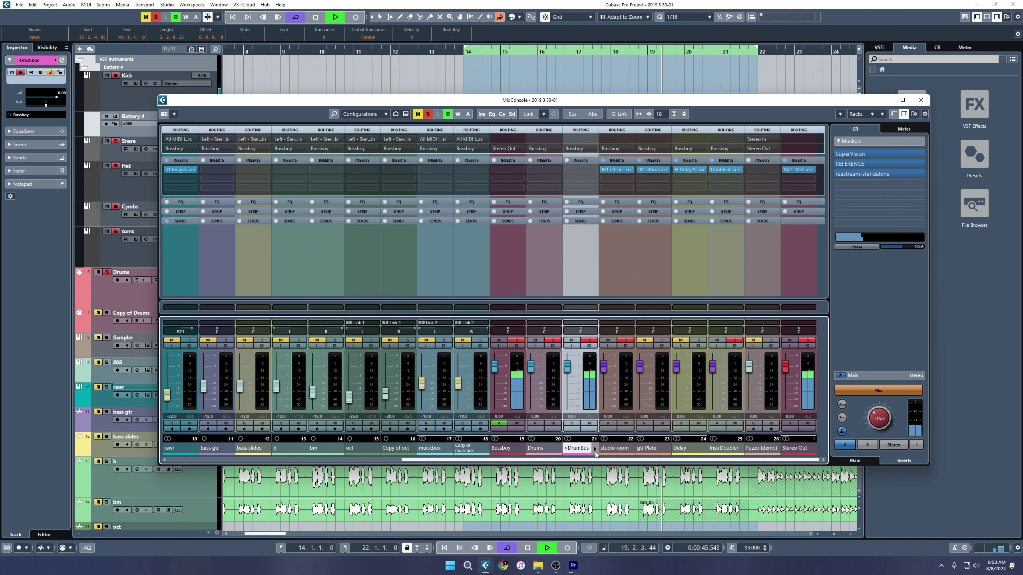
{"action": "left_click", "coordinate": [595, 453]}
{"action": "left_click", "coordinate": [651, 345]}
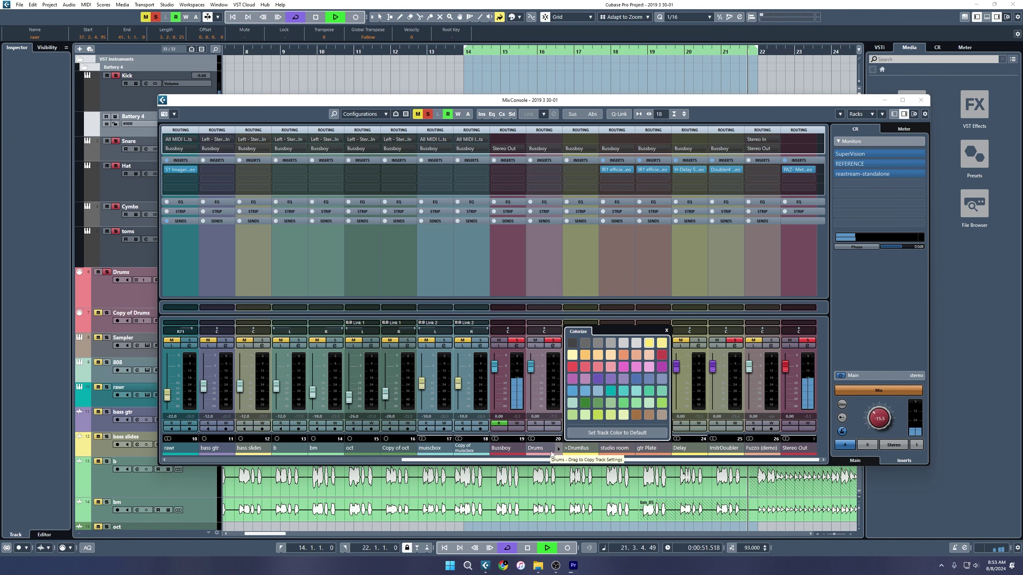
Step: Remove the old Drums group track and move the Bussboy track into the Input/Output Channels folder
{"action": "left_click", "coordinate": [921, 100]}
{"action": "scroll", "coordinate": [282, 407], "scroll_direction": "down", "scroll_amount": 10}
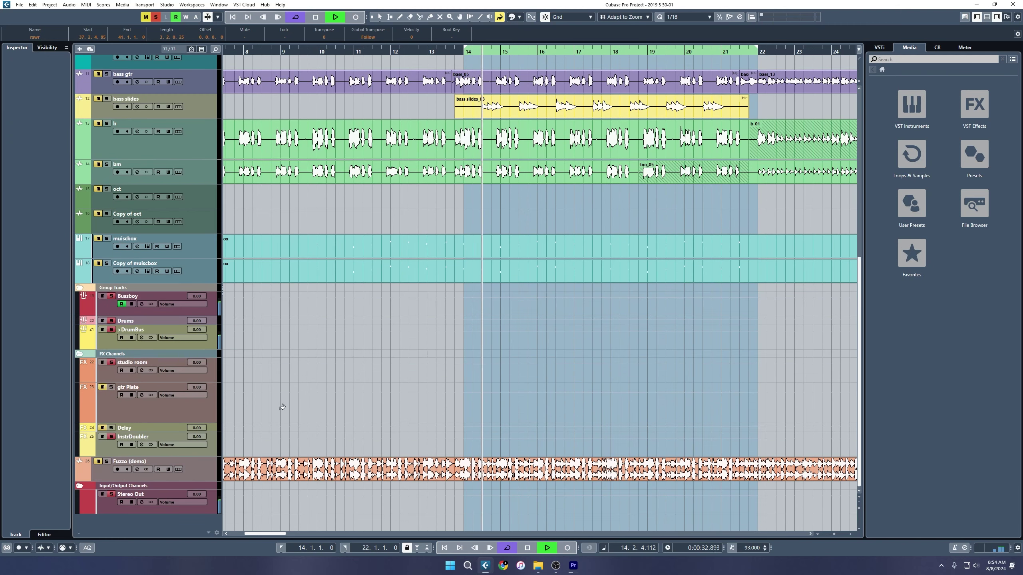
{"action": "left_click", "coordinate": [92, 322]}
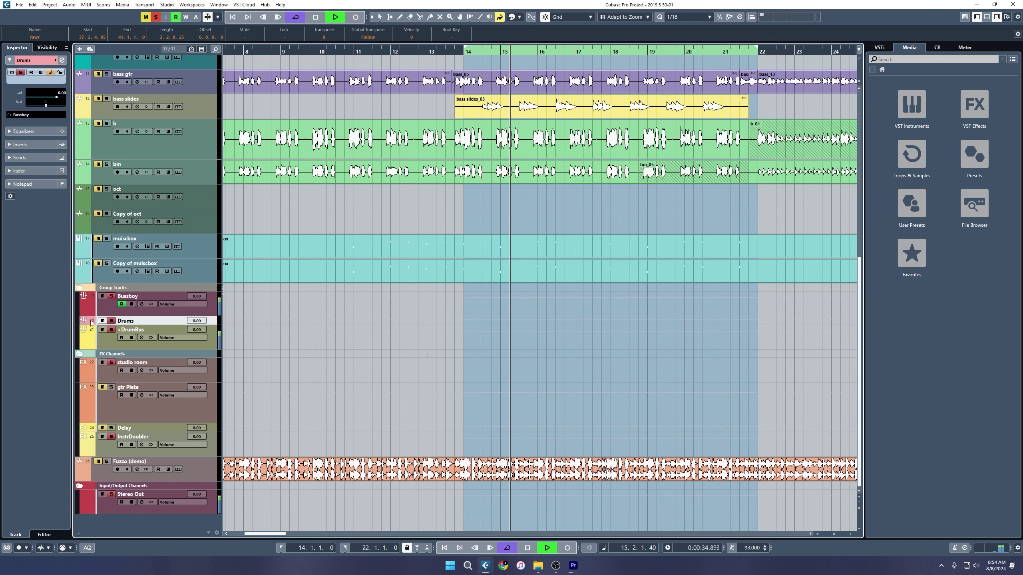
{"action": "right_click", "coordinate": [92, 323]}
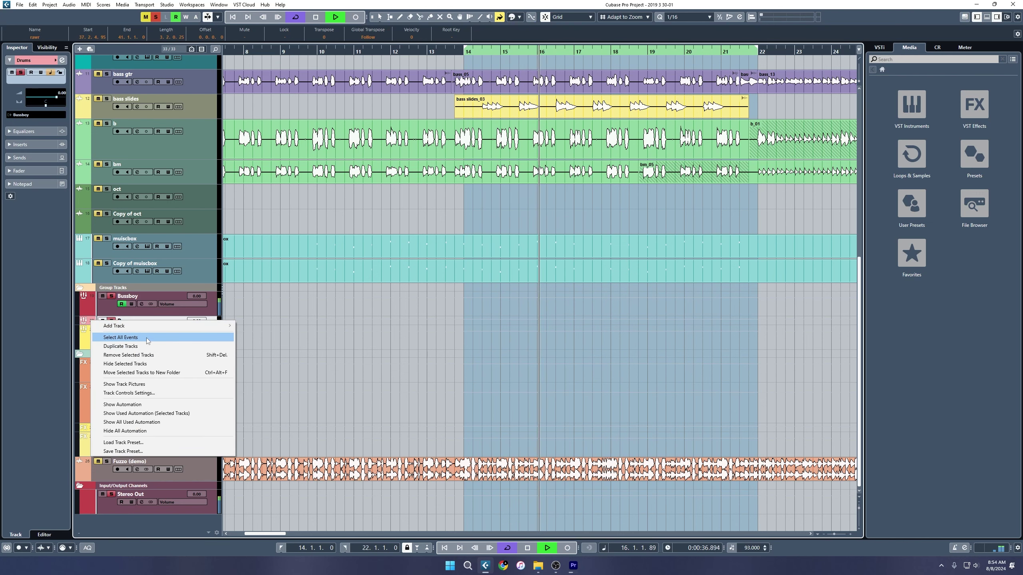
{"action": "left_click", "coordinate": [153, 355]}
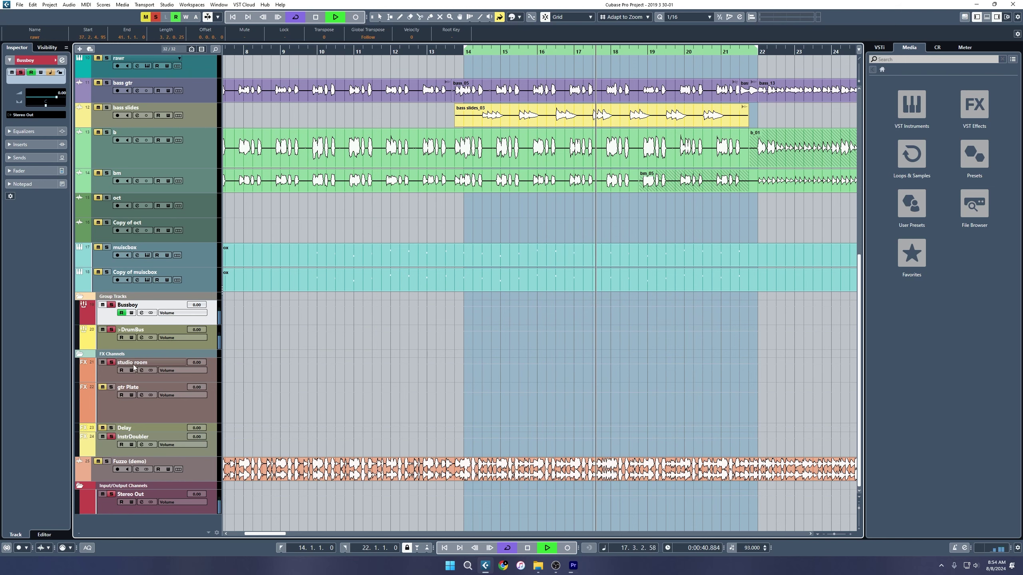
{"action": "left_click_drag", "start_coordinate": [134, 368], "coordinate": [130, 493]}
Step: Load the JR Drum Bass preset into the inserts of the >DrumBus channel in the MixConsole
{"action": "key", "text": "F3"}
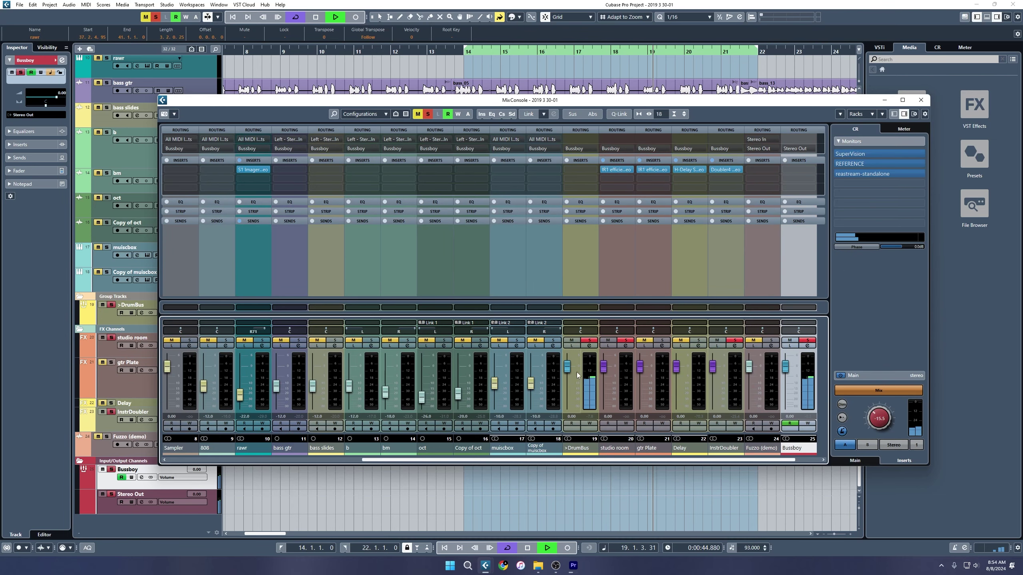
{"action": "left_click", "coordinate": [594, 161]}
{"action": "left_click", "coordinate": [620, 165]}
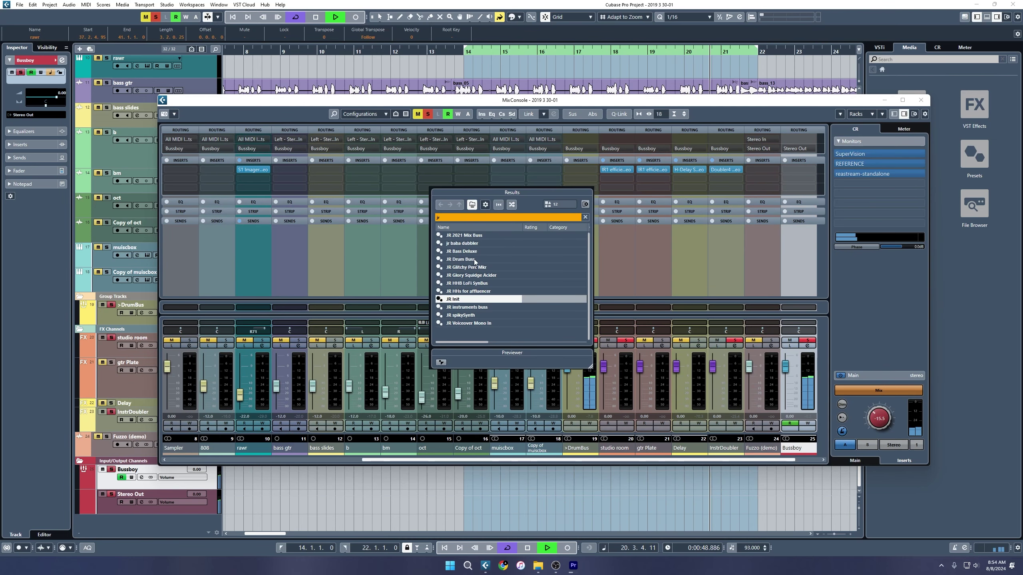
{"action": "double_click", "coordinate": [475, 260]}
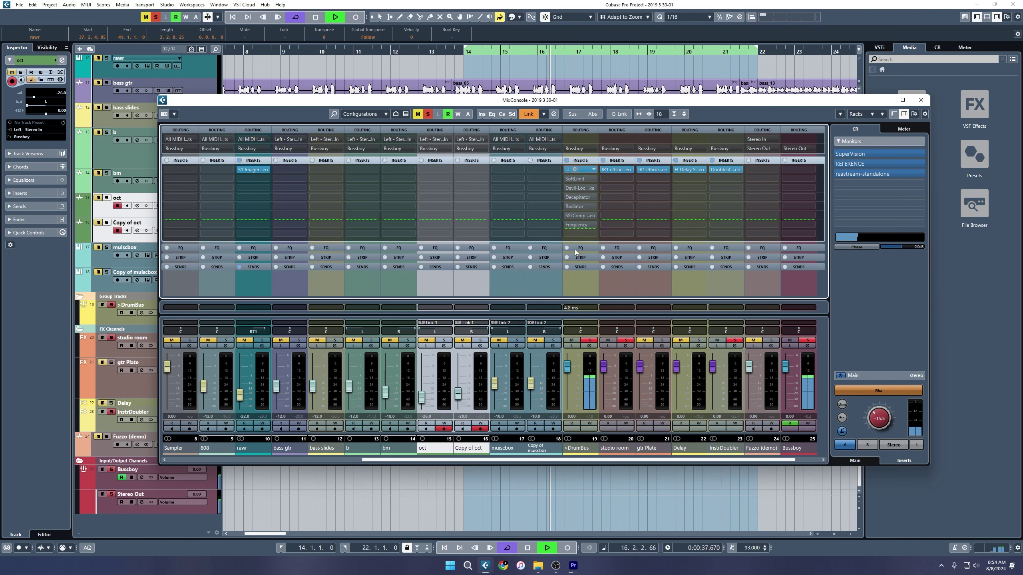
Step: Open the Tape and SoftLimit inserts of the >DrumBus channel and check their settings, including the soft limit threshold
{"action": "left_click", "coordinate": [574, 169]}
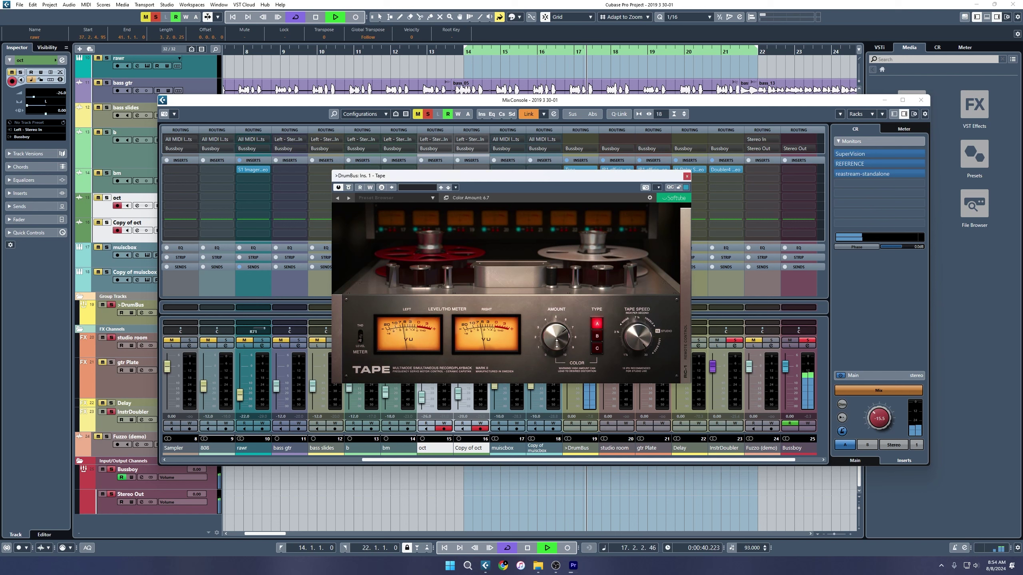
{"action": "left_click", "coordinate": [687, 176]}
{"action": "left_click", "coordinate": [574, 178]}
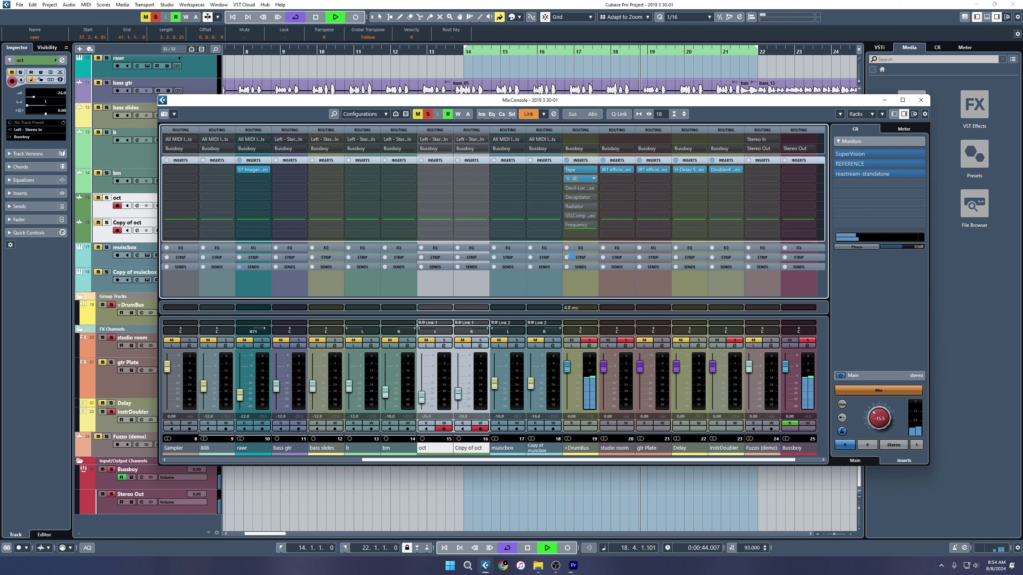
{"action": "mouse_move", "coordinate": [660, 291]}
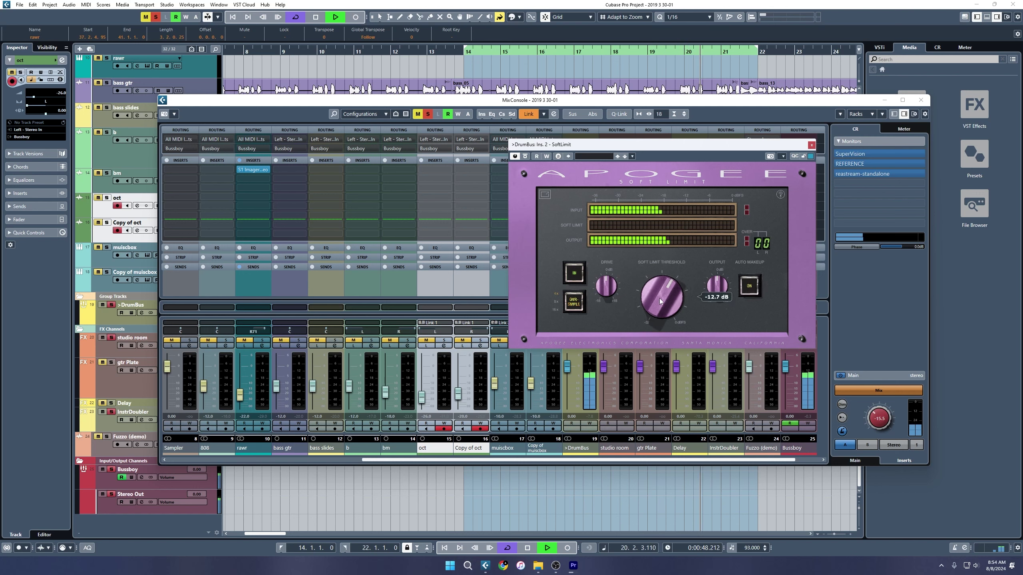
{"action": "left_click_drag", "start_coordinate": [660, 298], "coordinate": [659, 299]}
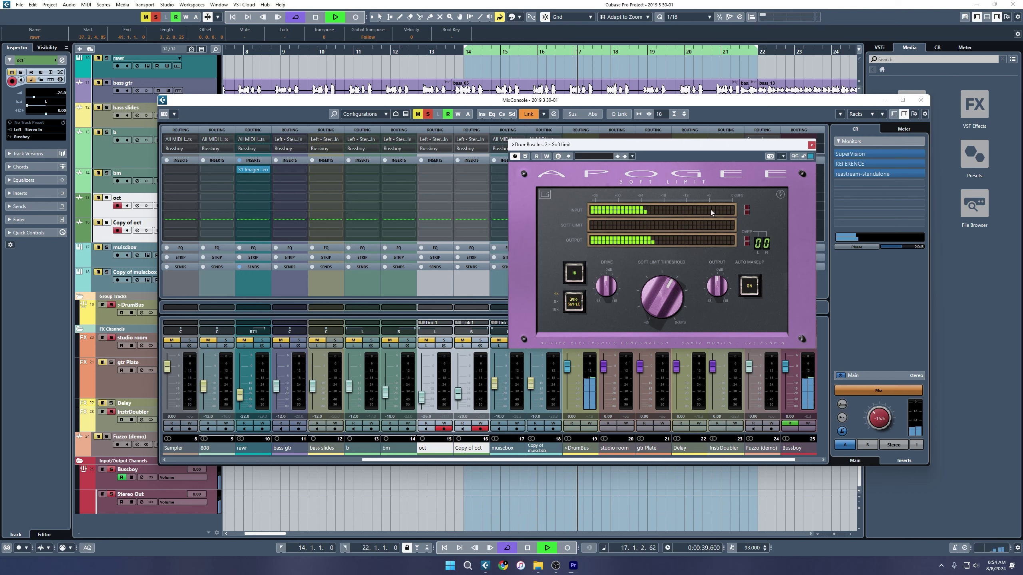
{"action": "left_click_drag", "start_coordinate": [669, 300], "coordinate": [760, 296]}
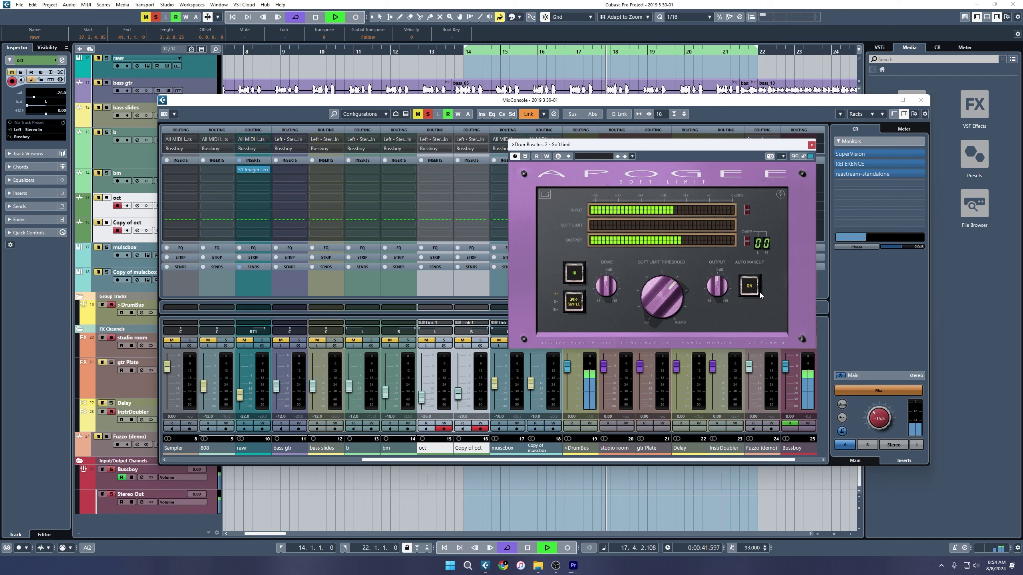
{"action": "left_click", "coordinate": [812, 144]}
Step: Close the MixConsole, open the Drums part in the lower zone editor and select all of its notes
{"action": "left_click", "coordinate": [921, 100]}
{"action": "scroll", "coordinate": [467, 306], "scroll_direction": "up", "scroll_amount": 8}
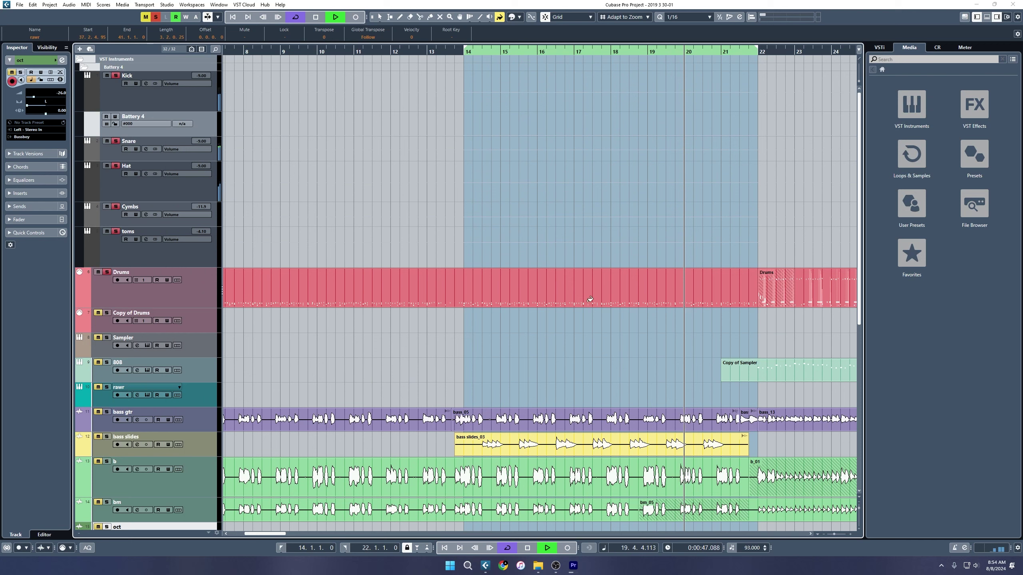
{"action": "right_click", "coordinate": [589, 300]}
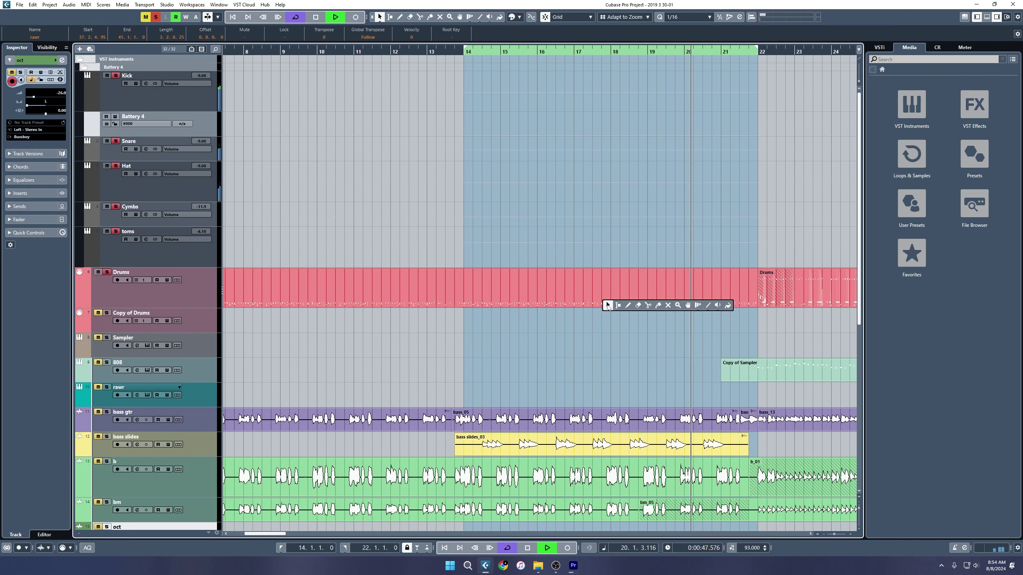
{"action": "left_click", "coordinate": [589, 303]}
{"action": "double_click", "coordinate": [589, 302]}
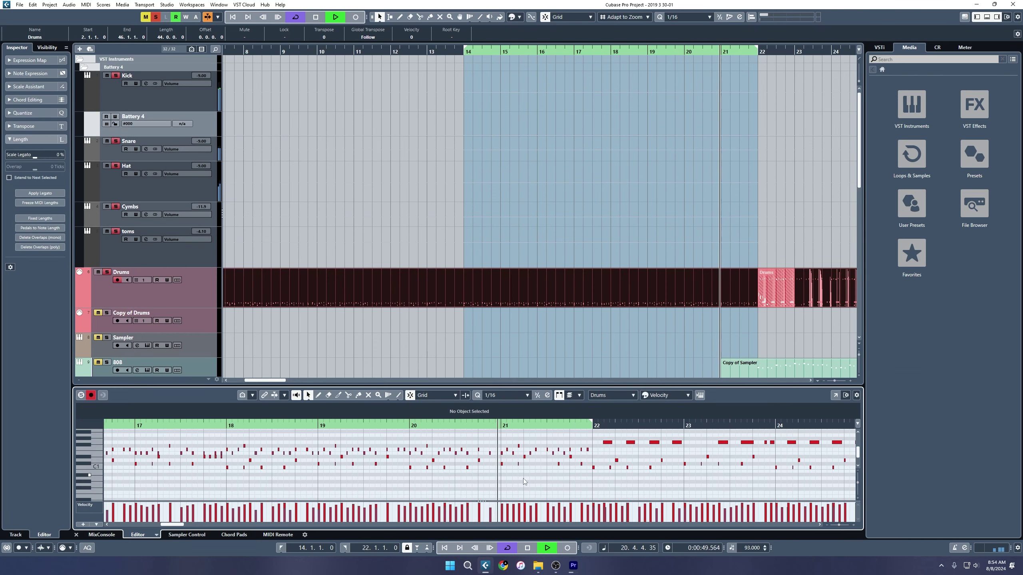
{"action": "scroll", "coordinate": [513, 485], "scroll_direction": "down", "scroll_amount": 6}
{"action": "left_click_drag", "start_coordinate": [223, 482], "coordinate": [576, 457]}
{"action": "left_click", "coordinate": [441, 469]}
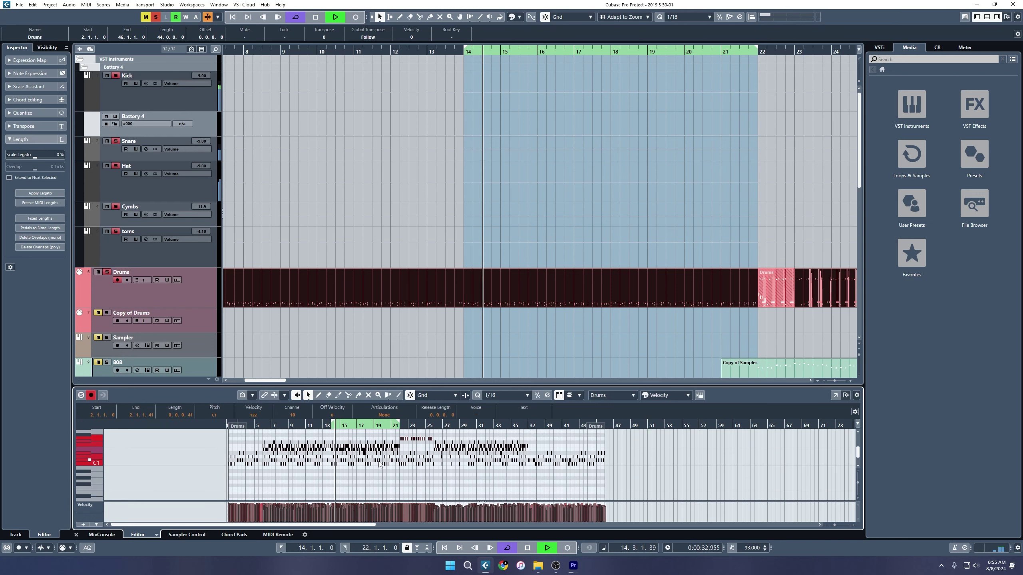
{"action": "scroll", "coordinate": [550, 490], "scroll_direction": "up", "scroll_amount": 6}
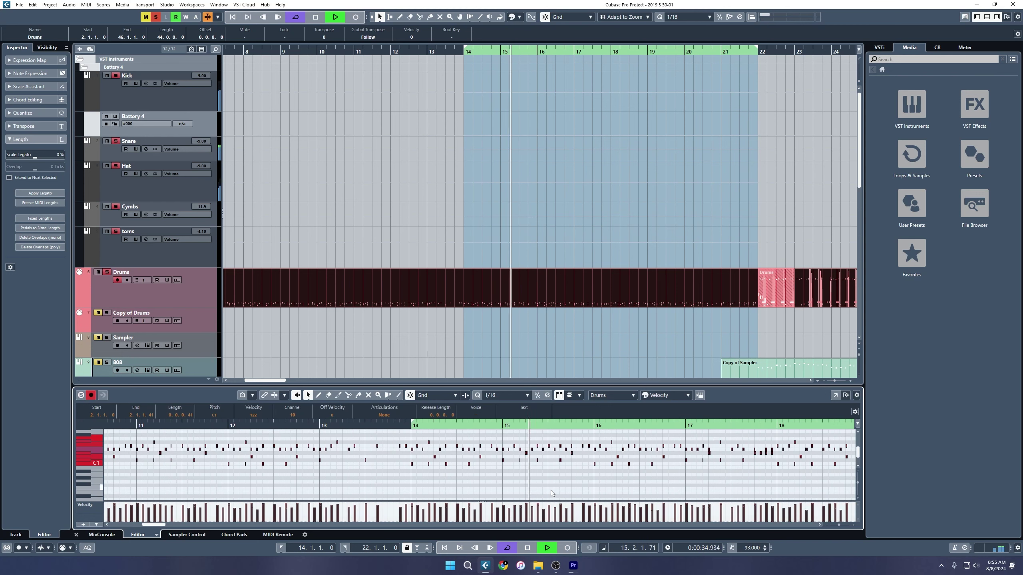
Step: Compress the velocities of the selected drum notes with Compress/Expand set to 80 %
{"action": "key", "text": "ctrl+shift+v"}
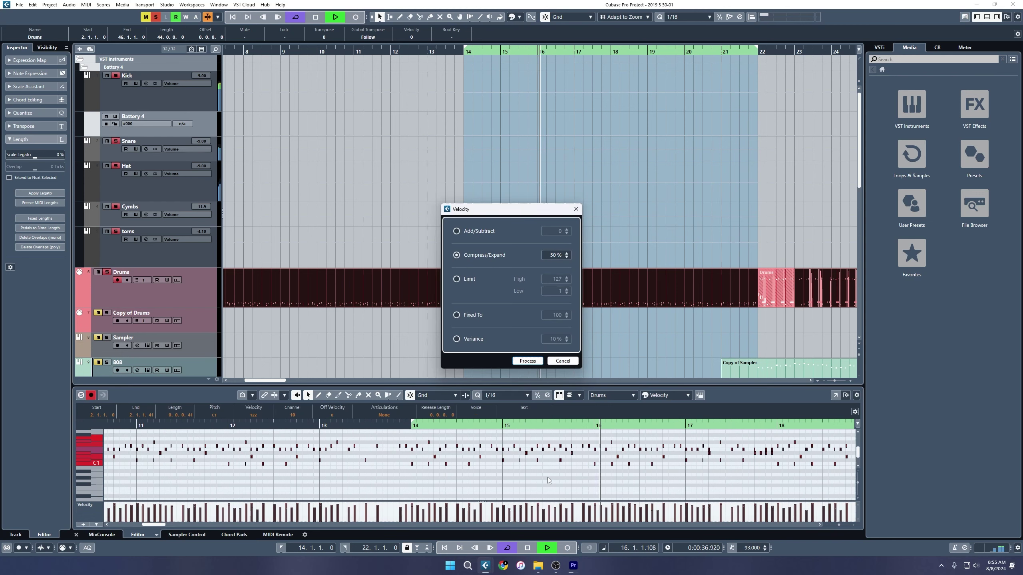
{"action": "left_click", "coordinate": [552, 256]}
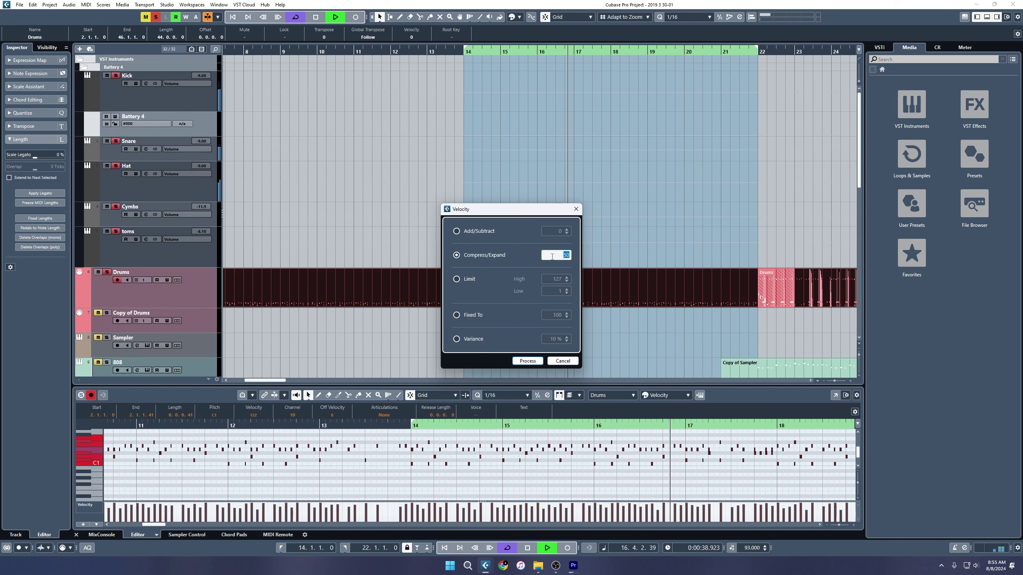
{"action": "type", "text": "80"}
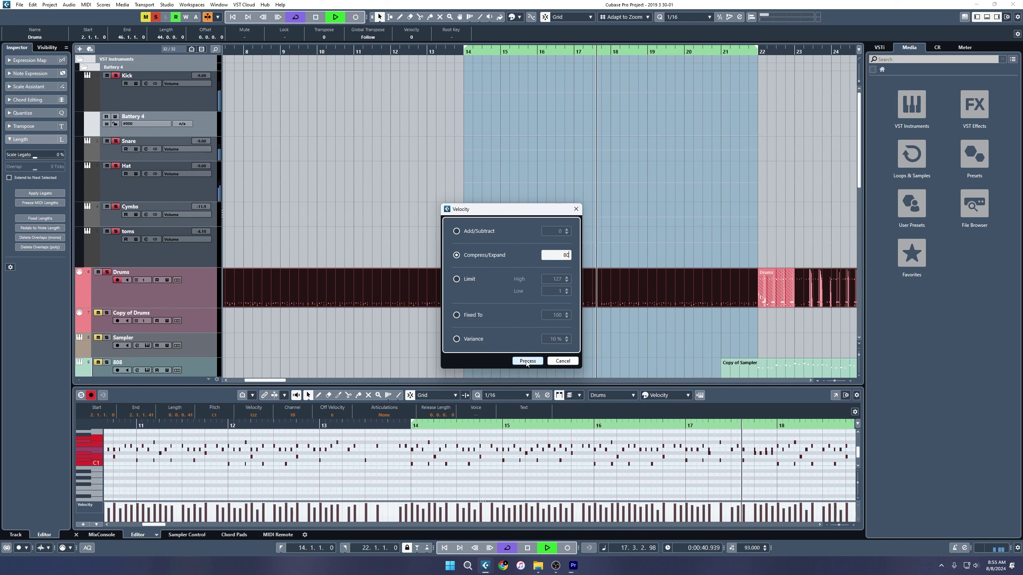
{"action": "left_click", "coordinate": [527, 360]}
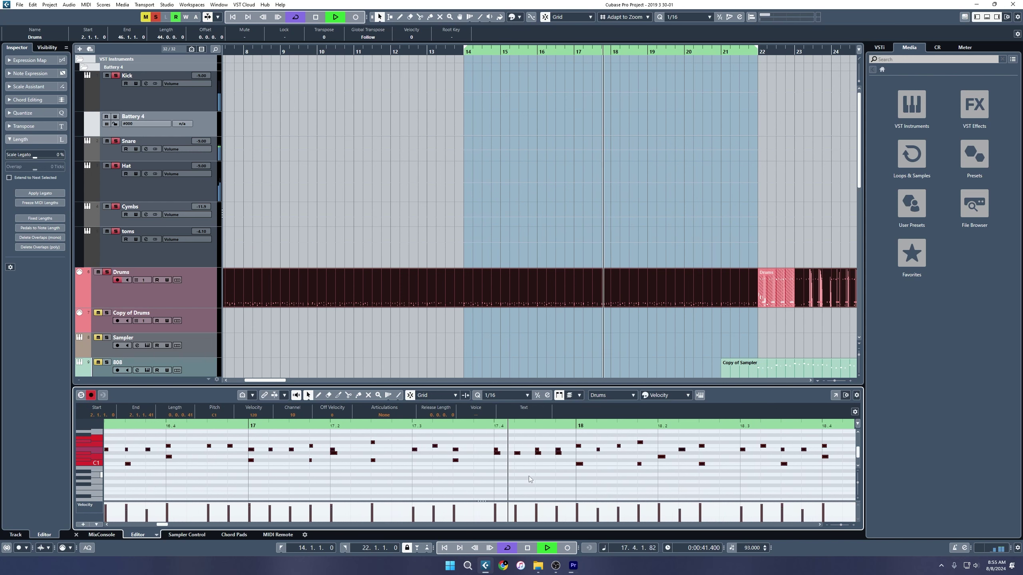
Step: Play short passages around bar 17.4 and check individual drum notes and their velocities
{"action": "key", "text": "space"}
{"action": "left_click", "coordinate": [511, 478]}
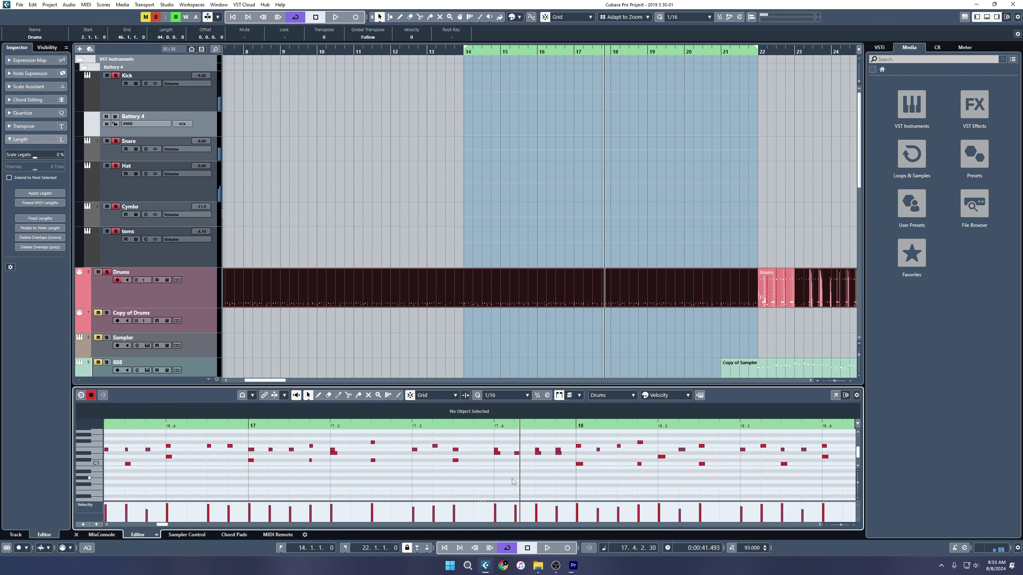
{"action": "left_click_drag", "start_coordinate": [519, 453], "coordinate": [520, 454]}
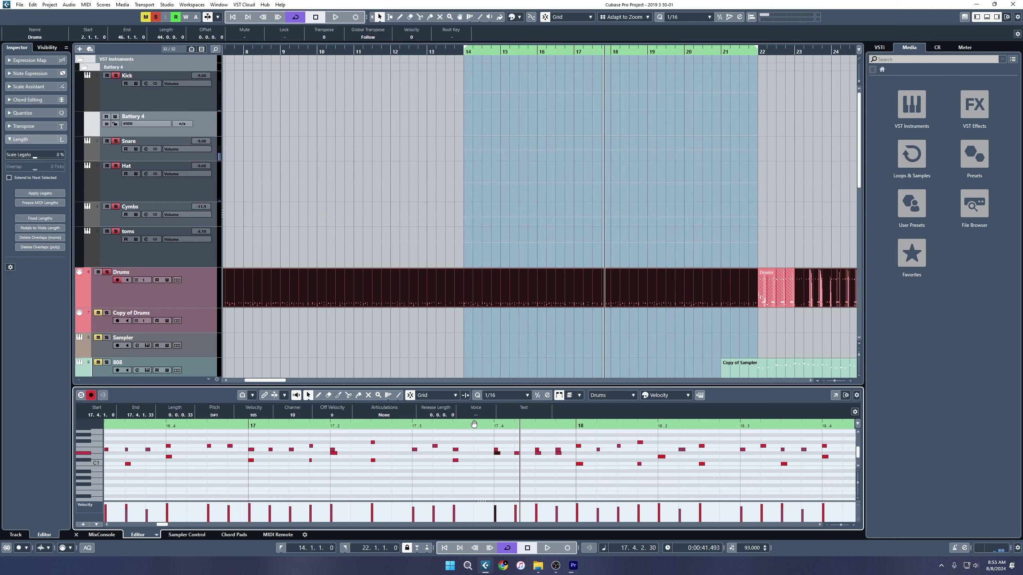
{"action": "key", "text": "space"}
{"action": "key", "text": "space"}
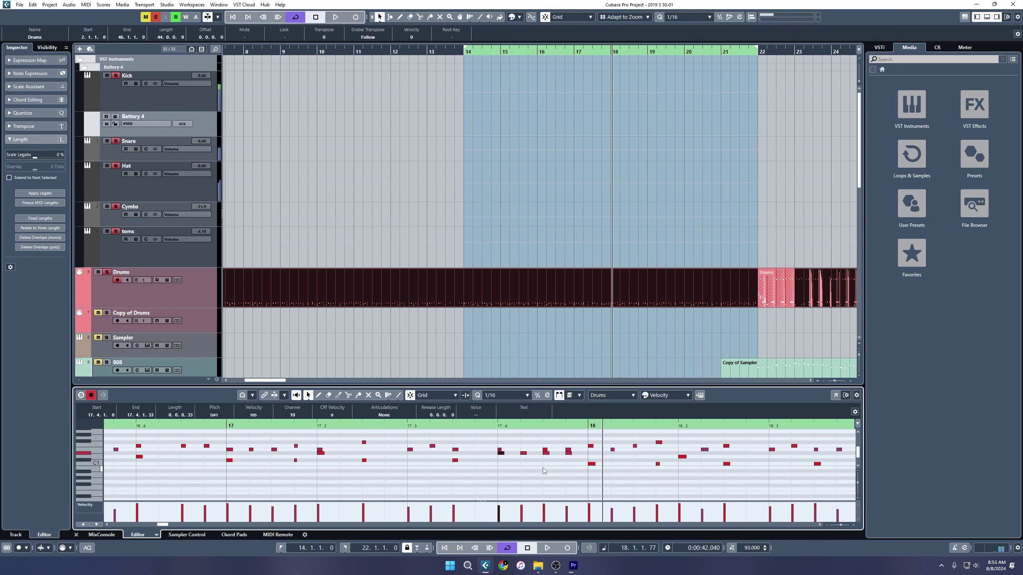
{"action": "left_click", "coordinate": [523, 451]}
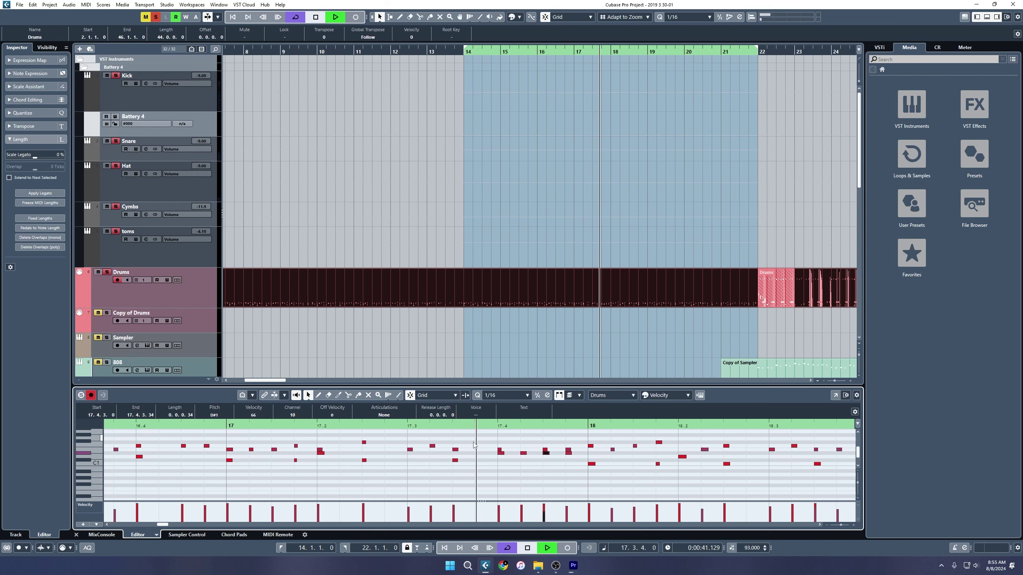
{"action": "key", "text": "space"}
{"action": "left_click", "coordinate": [475, 423]}
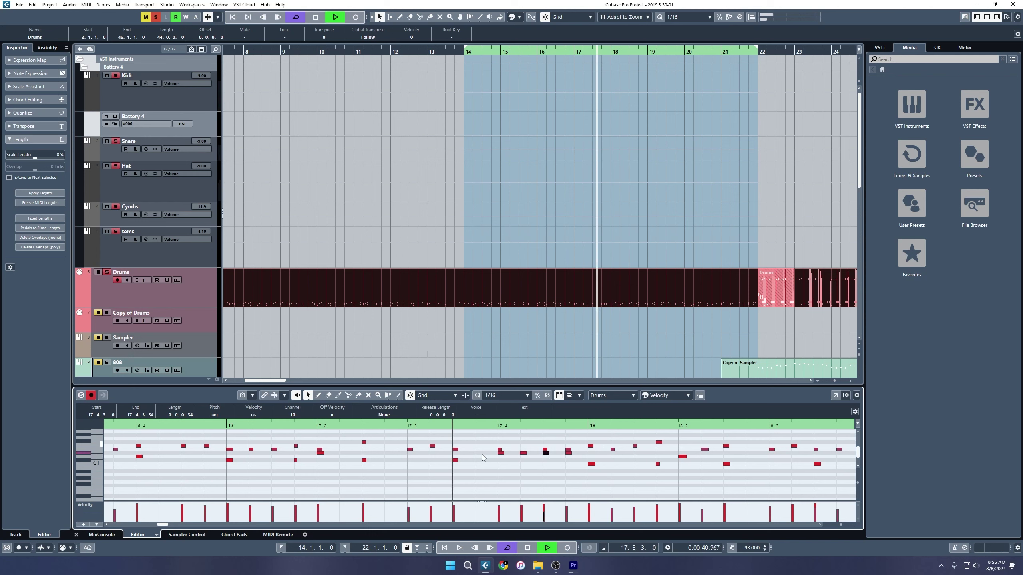
Step: Set the Mix of the Devil-Loc Deluxe insert on the >DrumBus channel to about 3.5 % during playback
{"action": "key", "text": "space"}
{"action": "key", "text": "F3"}
{"action": "key", "text": "space"}
{"action": "left_click", "coordinate": [613, 197]}
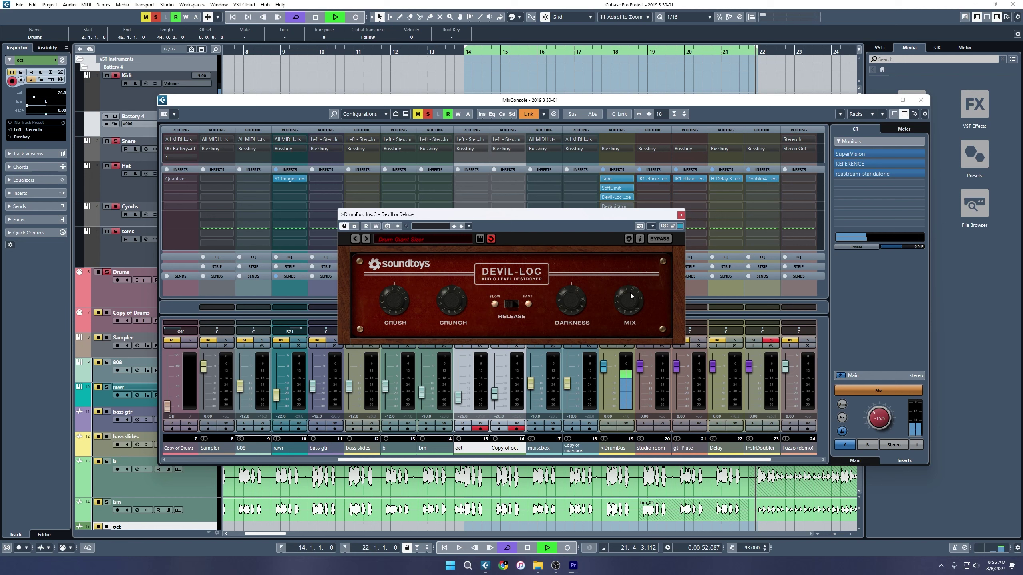
{"action": "mouse_move", "coordinate": [630, 295]}
{"action": "left_mouse_down"}
{"action": "mouse_move", "coordinate": [631, 304]}
{"action": "mouse_move", "coordinate": [638, 288]}
{"action": "mouse_move", "coordinate": [631, 307]}
{"action": "left_mouse_up"}
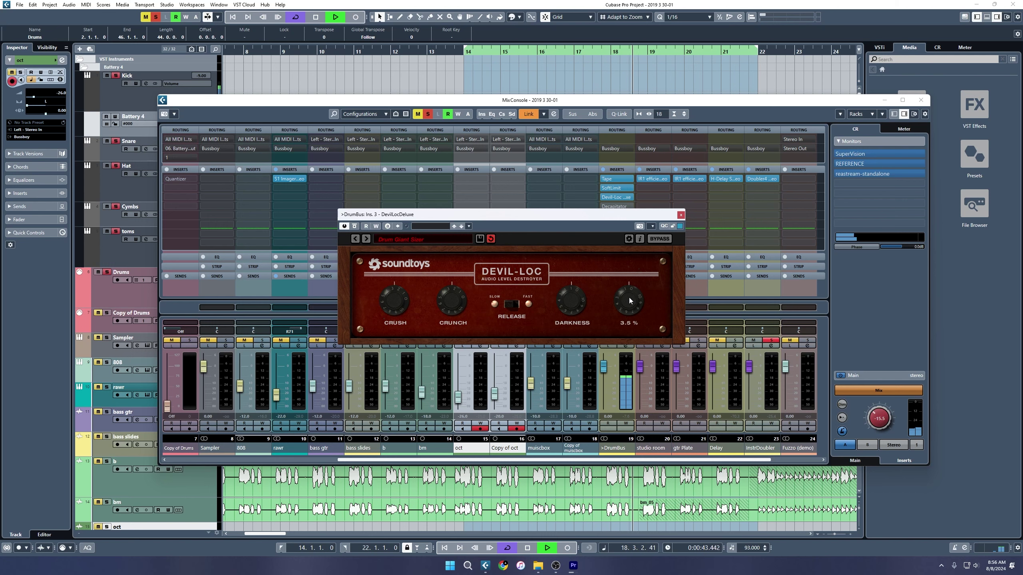
{"action": "left_click", "coordinate": [435, 412]}
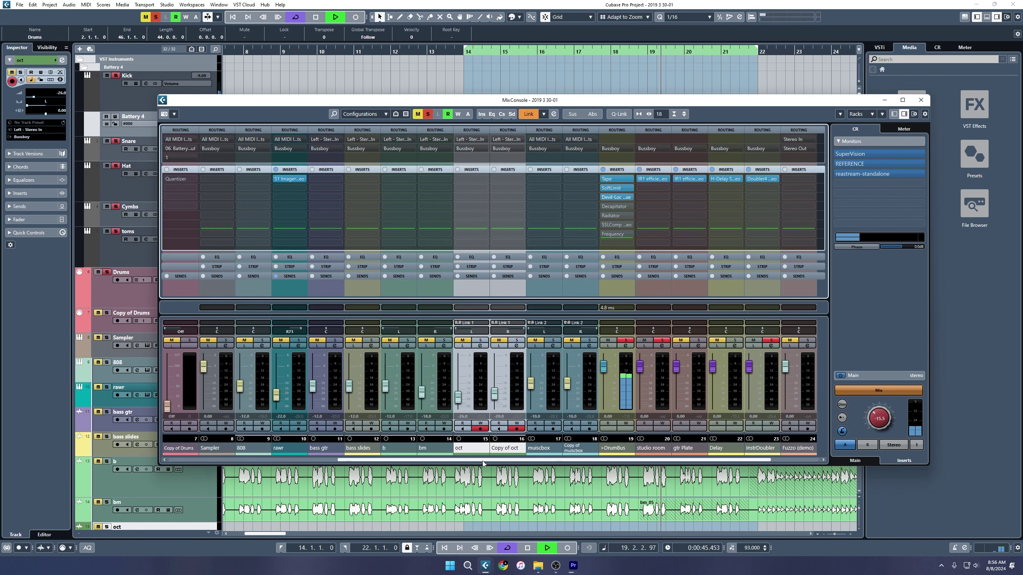
Step: Open the Kick channel's settings and bring up the Compressor in its channel strip
{"action": "left_click_drag", "start_coordinate": [483, 460], "coordinate": [313, 460]}
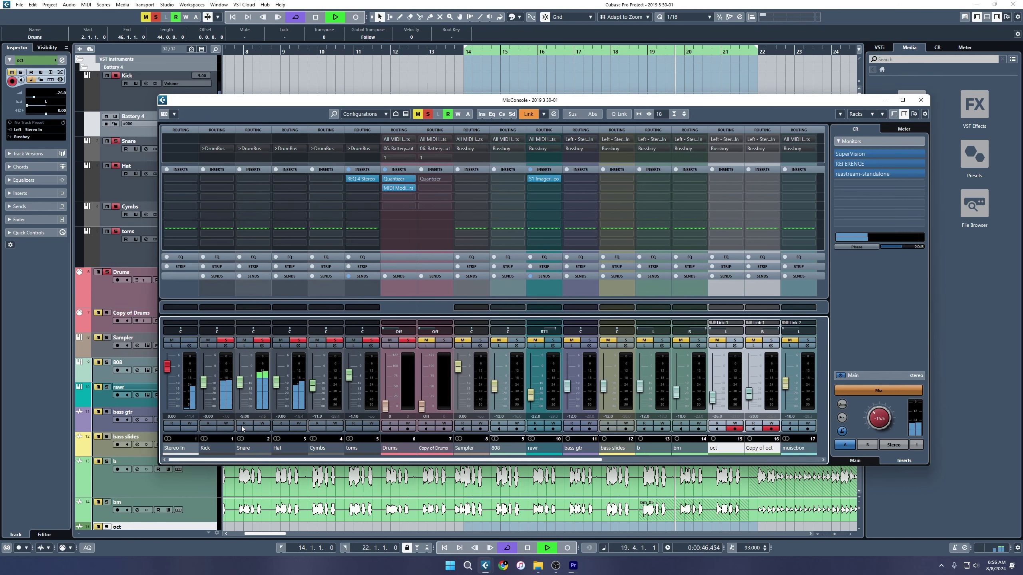
{"action": "left_click", "coordinate": [226, 346]}
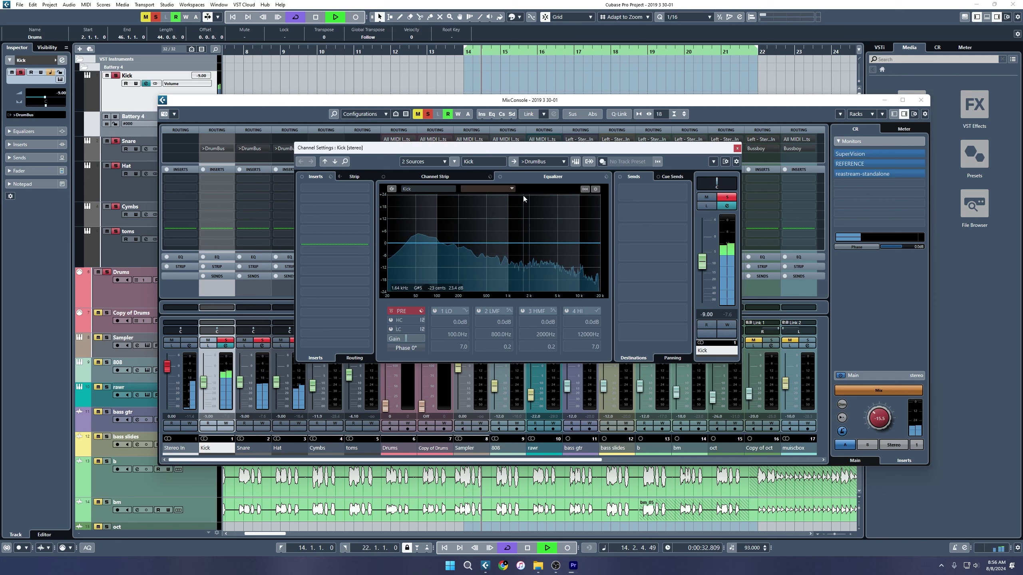
{"action": "left_click", "coordinate": [436, 177]}
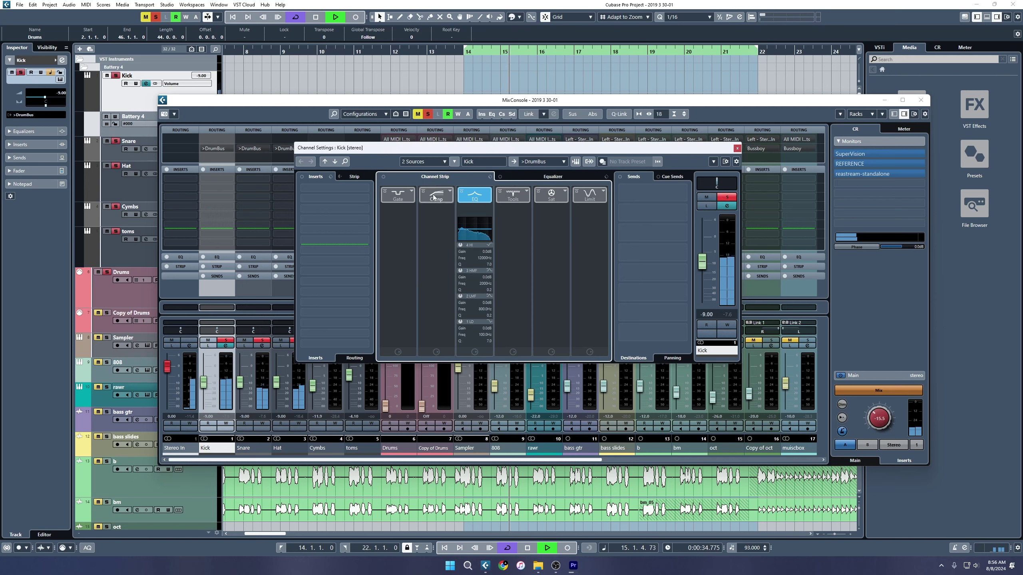
{"action": "left_click", "coordinate": [434, 197]}
{"action": "left_click", "coordinate": [434, 197]}
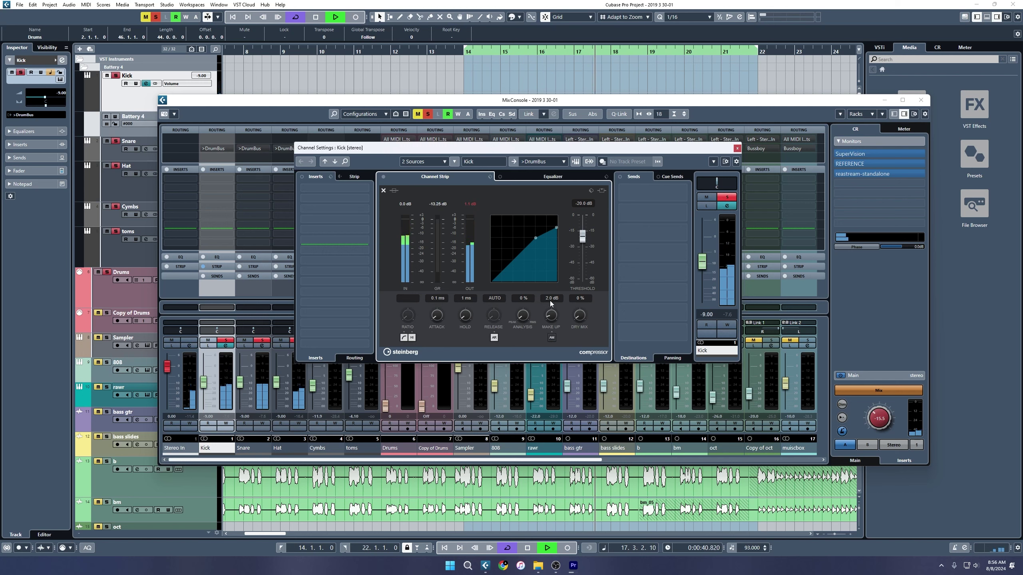
Step: Set the Kick compressor's threshold to about -6.0 dB while checking its gain reduction peaks
{"action": "mouse_move", "coordinate": [582, 240]}
{"action": "left_mouse_down"}
{"action": "mouse_move", "coordinate": [582, 204]}
{"action": "mouse_move", "coordinate": [583, 237]}
{"action": "mouse_move", "coordinate": [586, 228]}
{"action": "left_mouse_up"}
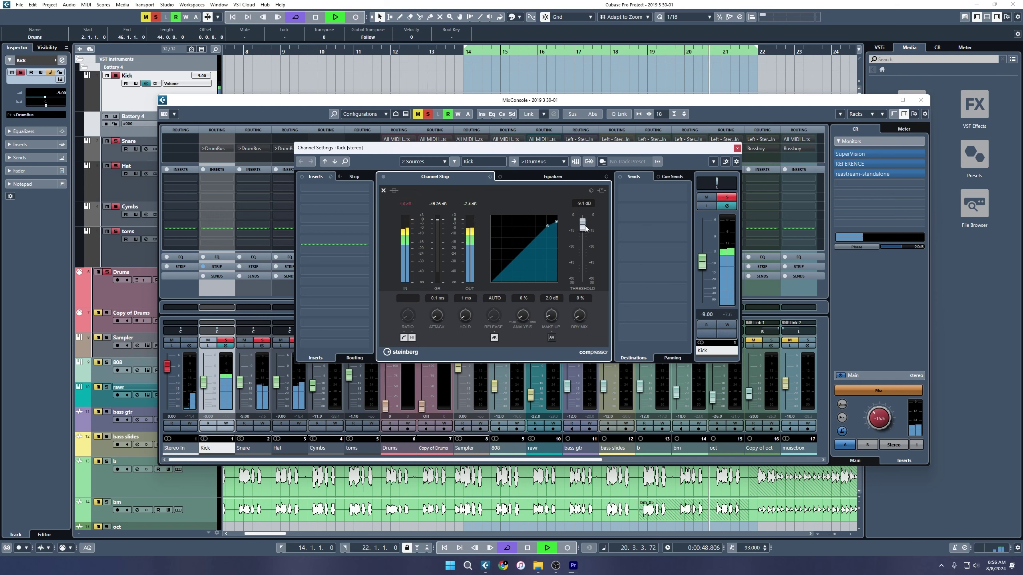
{"action": "left_click", "coordinate": [439, 204]}
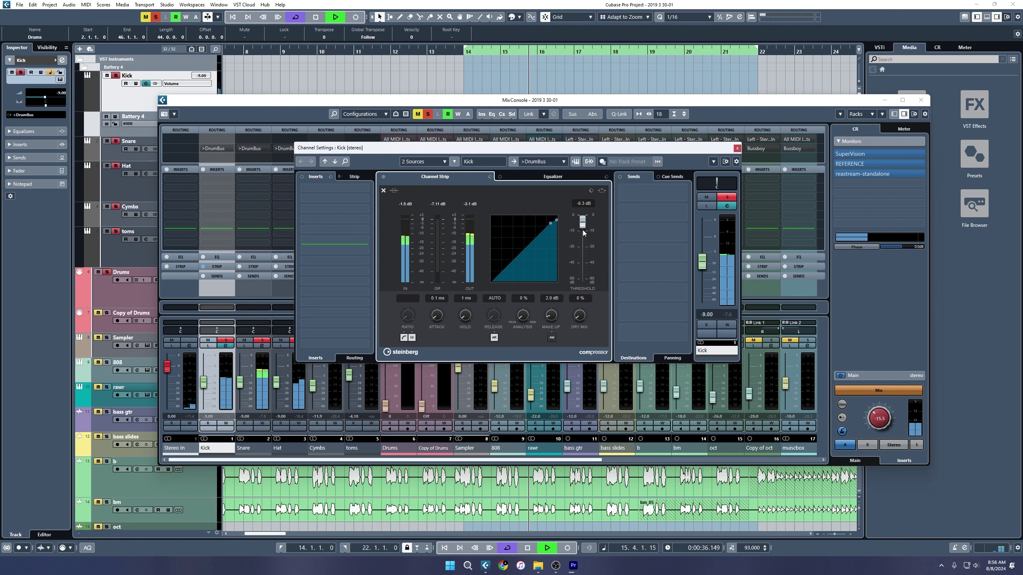
{"action": "left_click", "coordinate": [439, 204]}
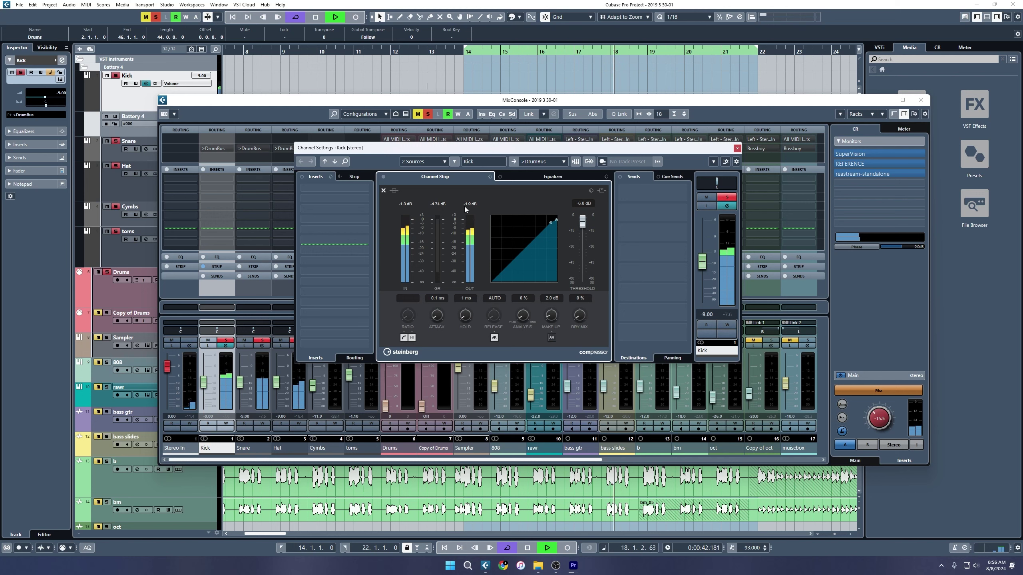
Step: Link the Kick, Snare, Hat and Cymbs channels with Q-Link and raise their faders together, with Kick at about -1.97 dB
{"action": "left_click", "coordinate": [226, 346]}
{"action": "left_click", "coordinate": [226, 347]}
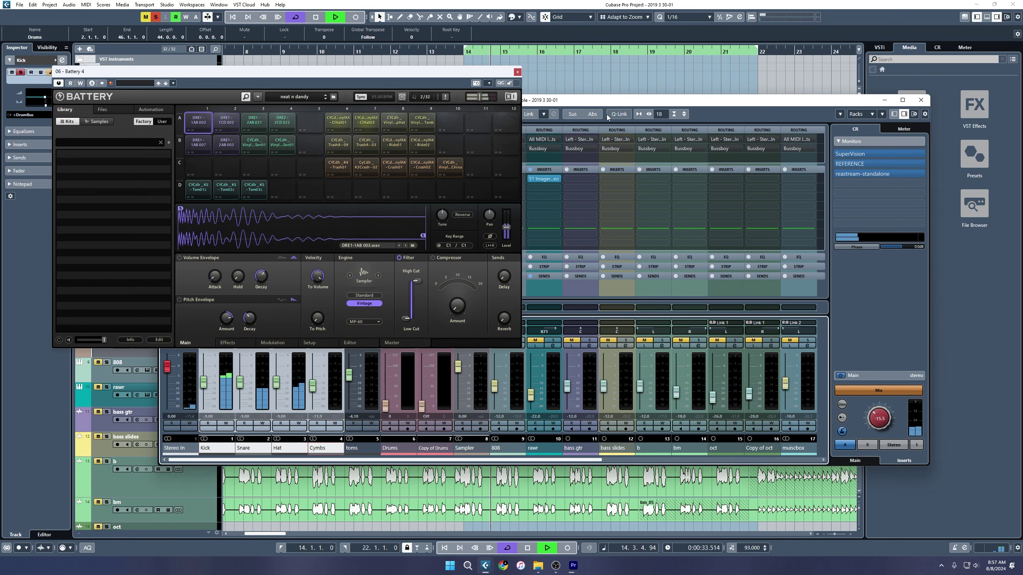
{"action": "left_click", "coordinate": [619, 114]}
{"action": "left_click_drag", "start_coordinate": [499, 77], "coordinate": [847, 135]}
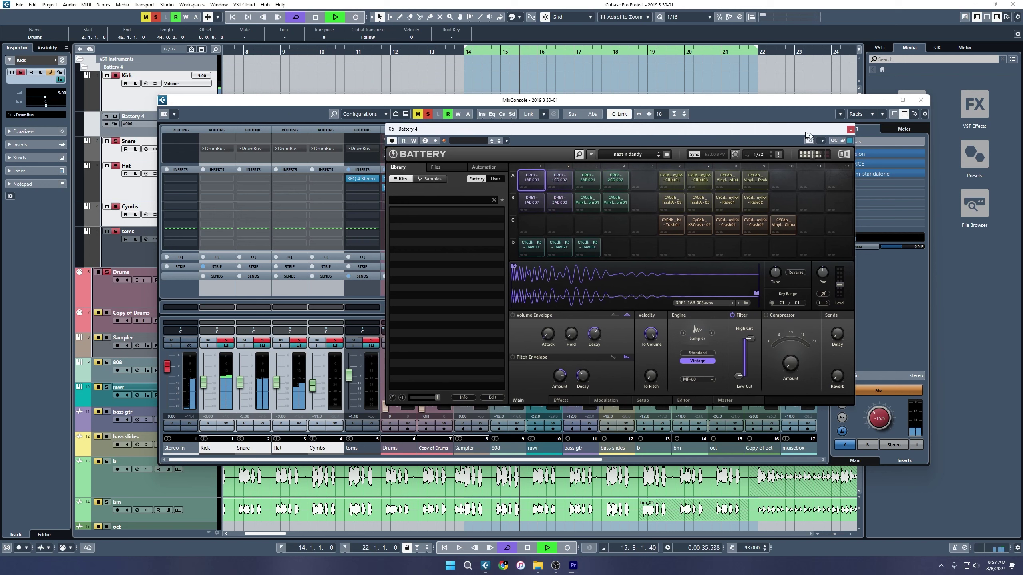
{"action": "scroll", "coordinate": [278, 387], "scroll_direction": "up", "scroll_amount": 3}
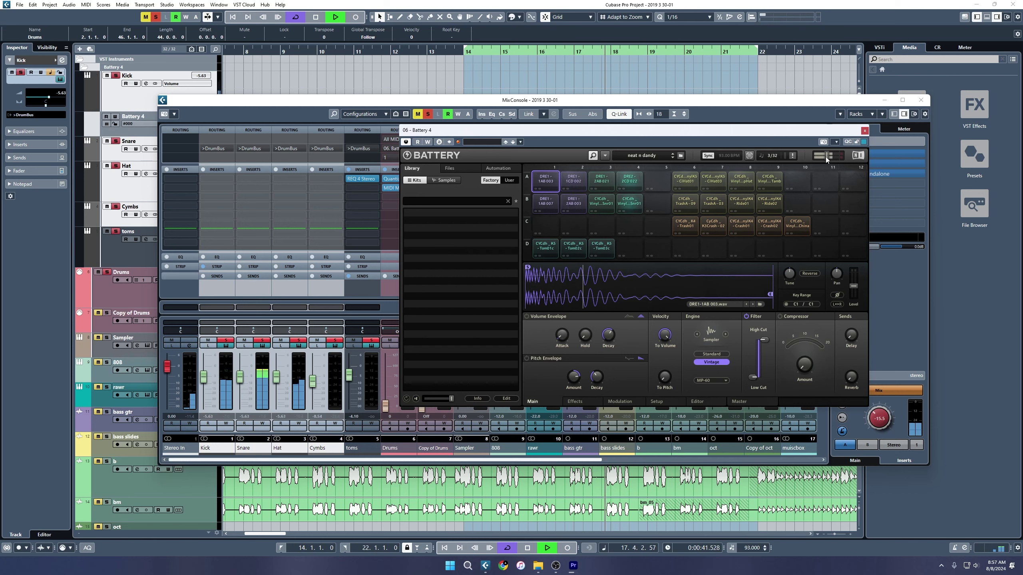
{"action": "mouse_move", "coordinate": [826, 157]}
{"action": "scroll", "coordinate": [825, 157], "scroll_direction": "down", "scroll_amount": 5}
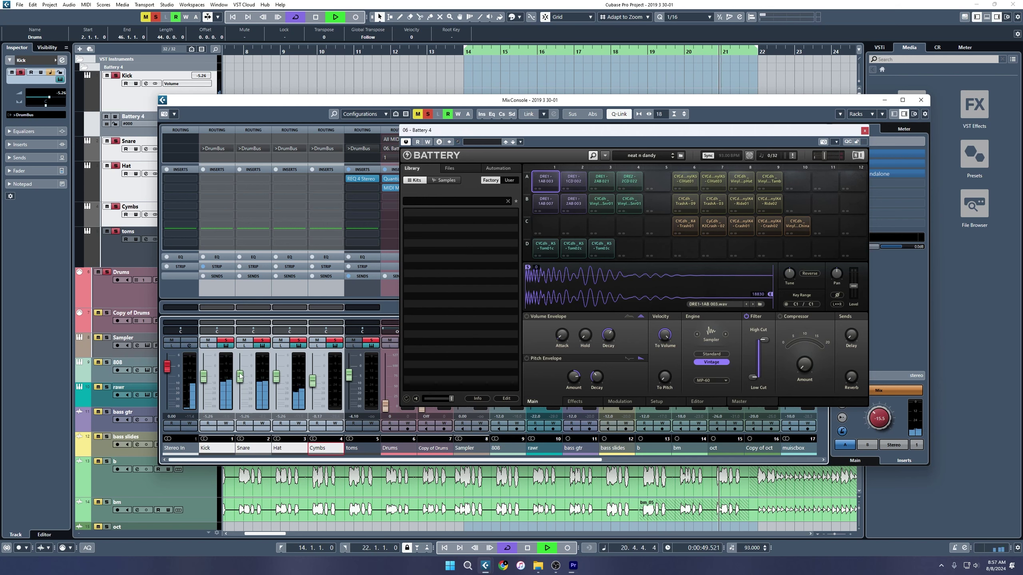
{"action": "left_click_drag", "start_coordinate": [240, 379], "coordinate": [241, 375]}
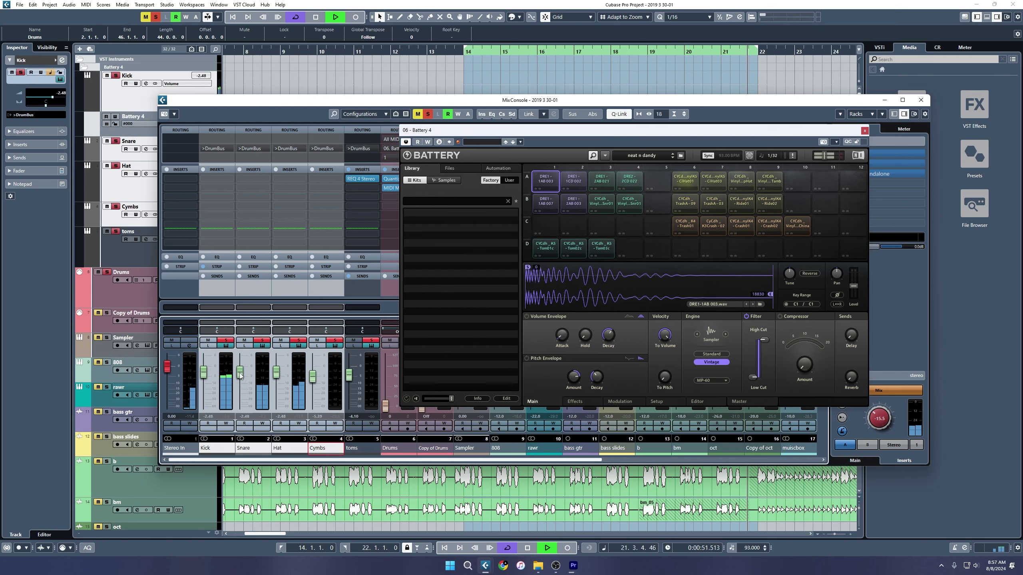
{"action": "left_click_drag", "start_coordinate": [240, 376], "coordinate": [241, 376]}
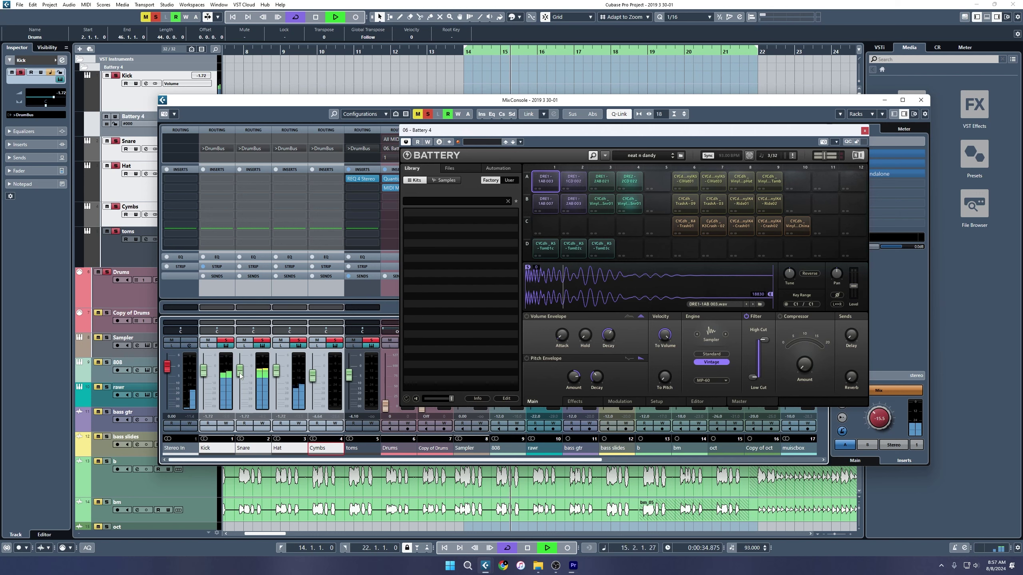
{"action": "left_click", "coordinate": [863, 130]}
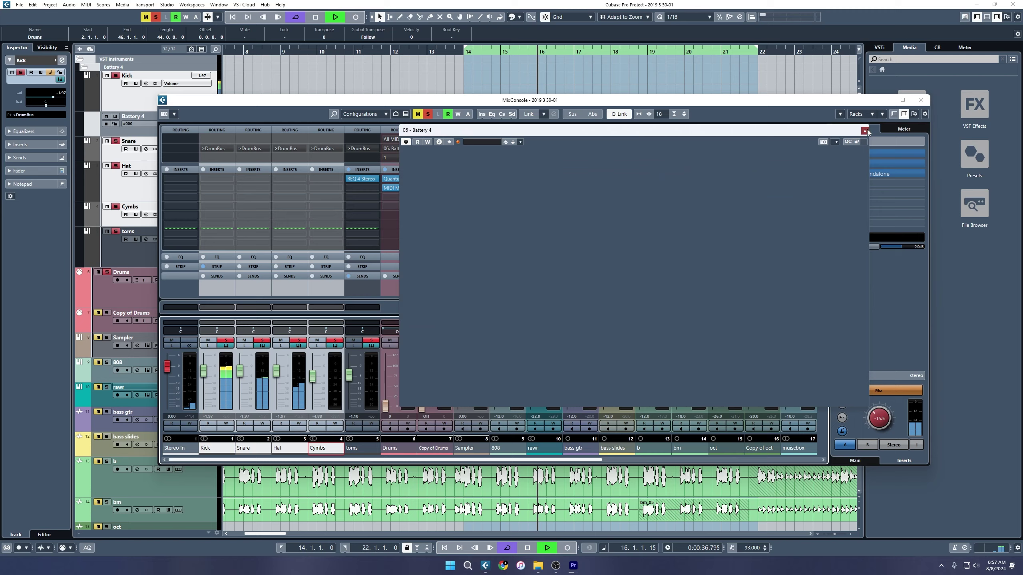
{"action": "left_click", "coordinate": [921, 100]}
Step: Delete the doubled notes in the Drums track's MIDI part
{"action": "key", "text": "g"}
{"action": "key", "text": "g"}
{"action": "key", "text": "g"}
{"action": "key", "text": "g"}
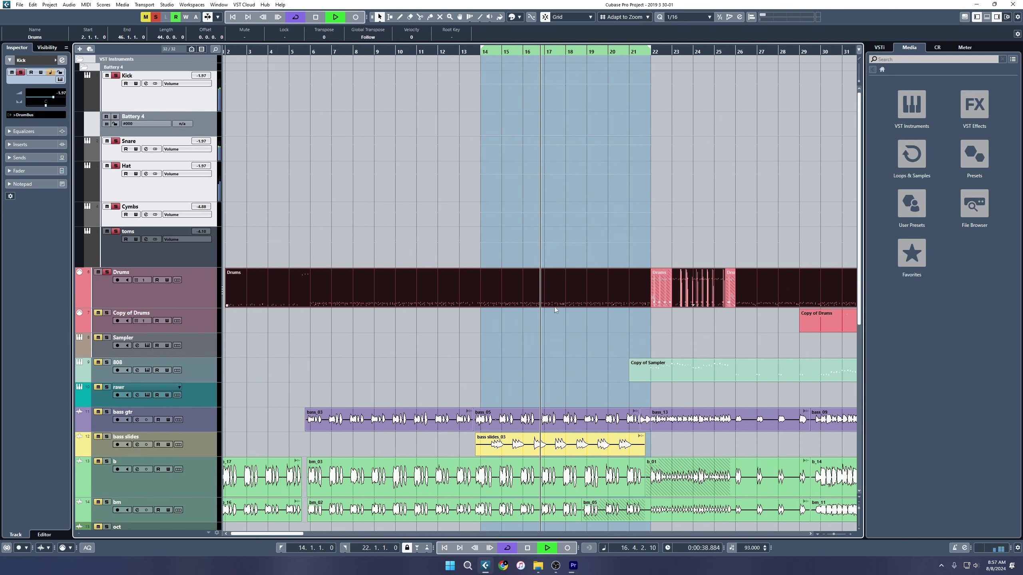
{"action": "left_click", "coordinate": [748, 289]}
{"action": "left_click", "coordinate": [673, 292]}
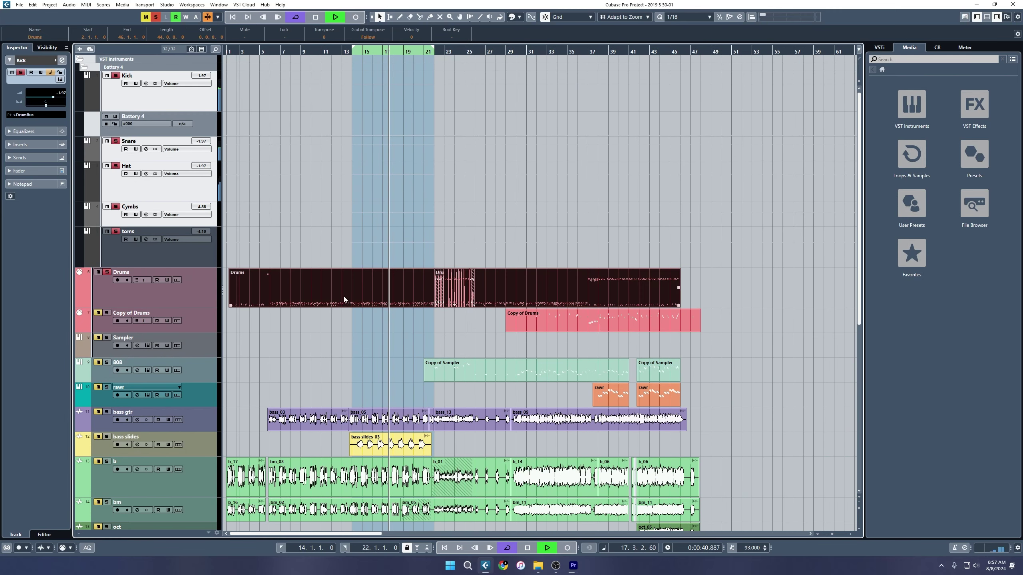
{"action": "left_click", "coordinate": [86, 4]}
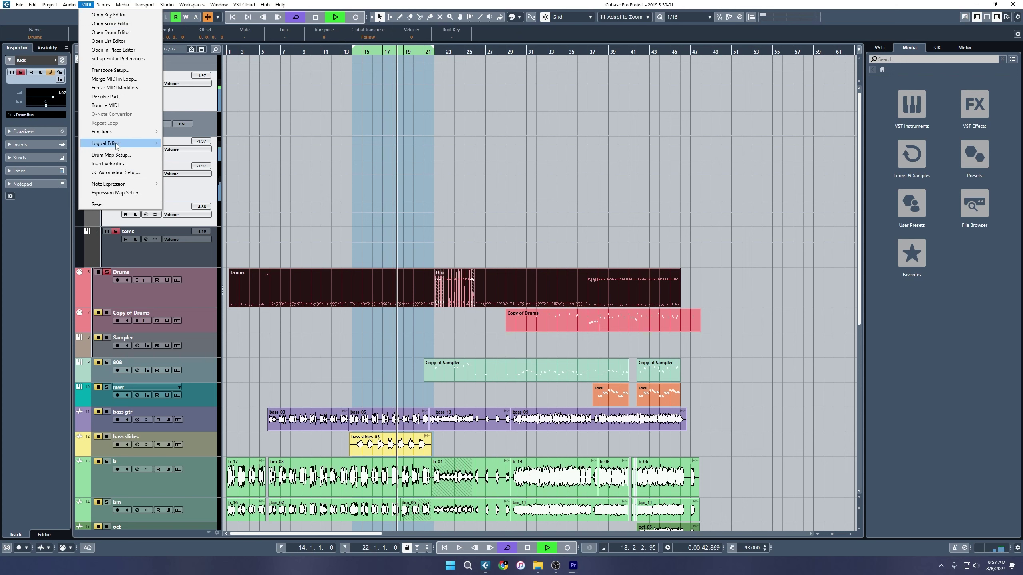
{"action": "mouse_move", "coordinate": [116, 133]}
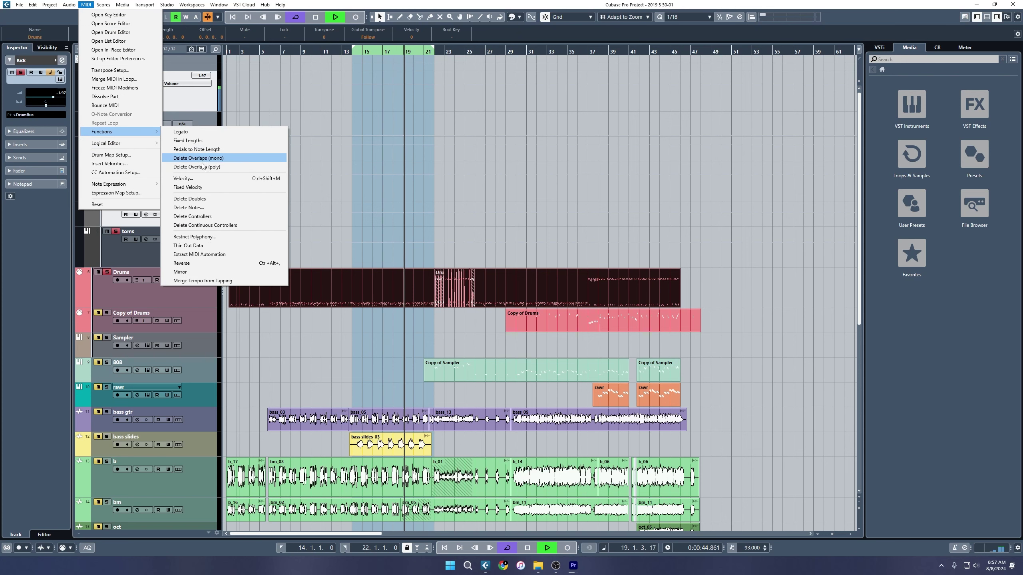
{"action": "left_click", "coordinate": [189, 198]}
Step: Check individual drum notes in the Drums part around 20.4 and bar 21 in the note editor, then close it
{"action": "double_click", "coordinate": [381, 288]}
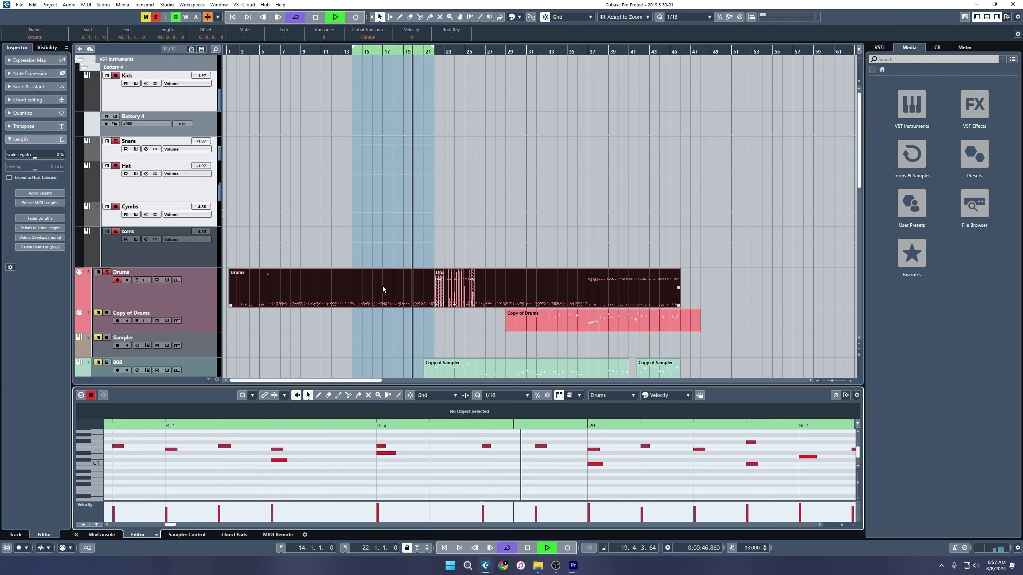
{"action": "scroll", "coordinate": [566, 487], "scroll_direction": "down", "scroll_amount": 5}
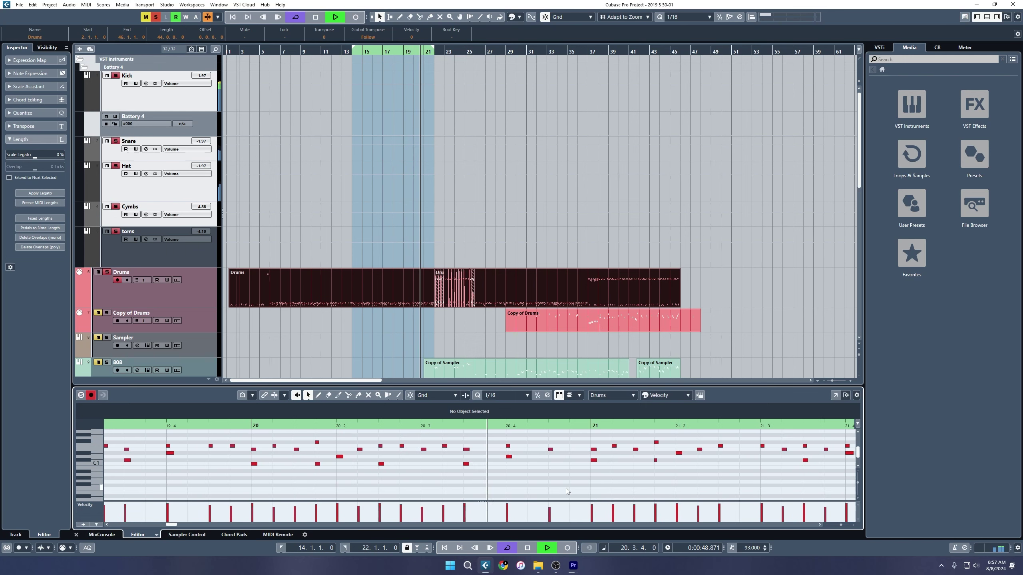
{"action": "left_click", "coordinate": [443, 457]}
{"action": "left_click", "coordinate": [443, 446]}
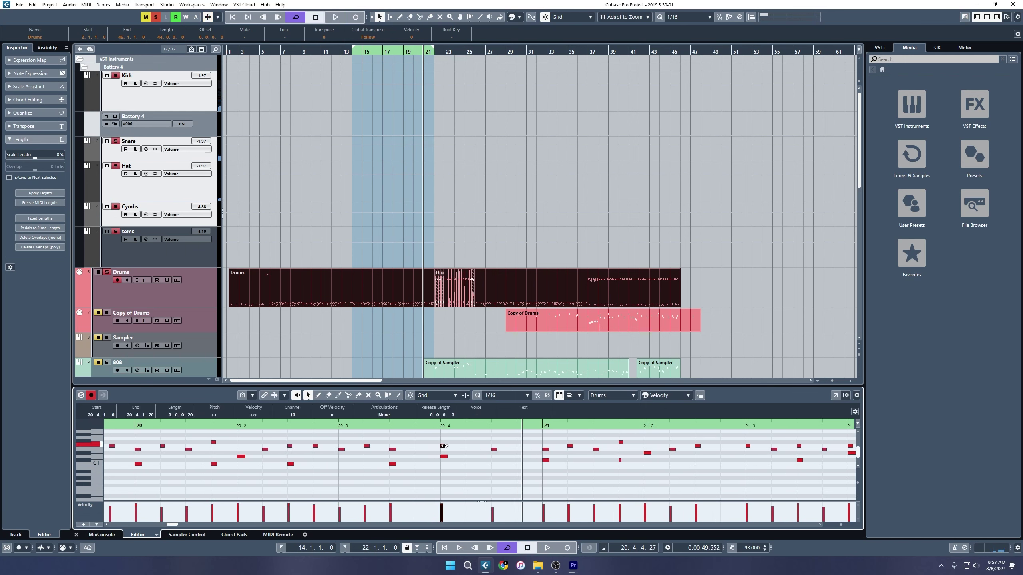
{"action": "left_click", "coordinate": [444, 445]}
{"action": "key", "text": "space"}
{"action": "key", "text": "space"}
{"action": "left_click", "coordinate": [546, 449]}
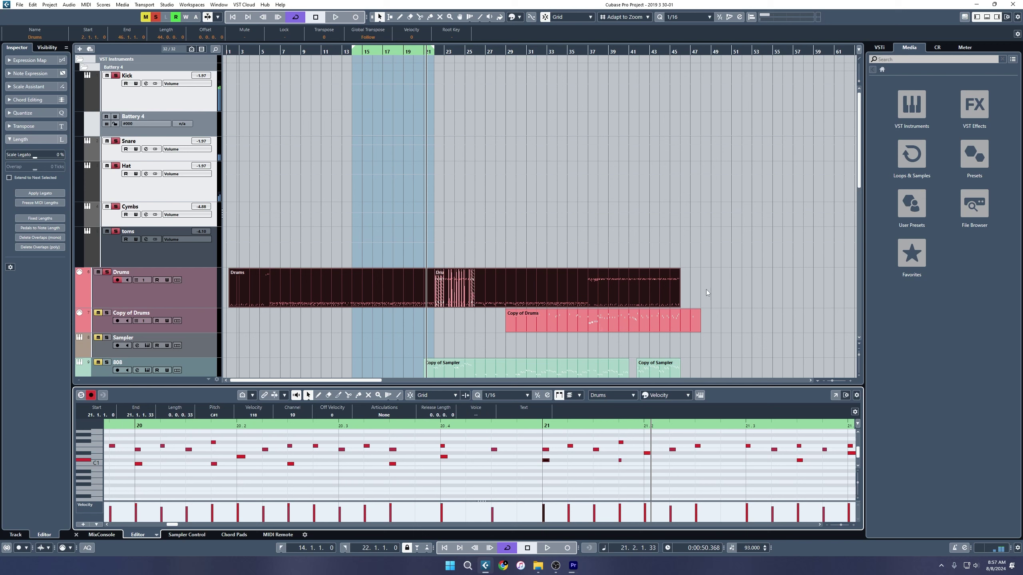
{"action": "key", "text": "ctrl+e"}
{"action": "key", "text": "space"}
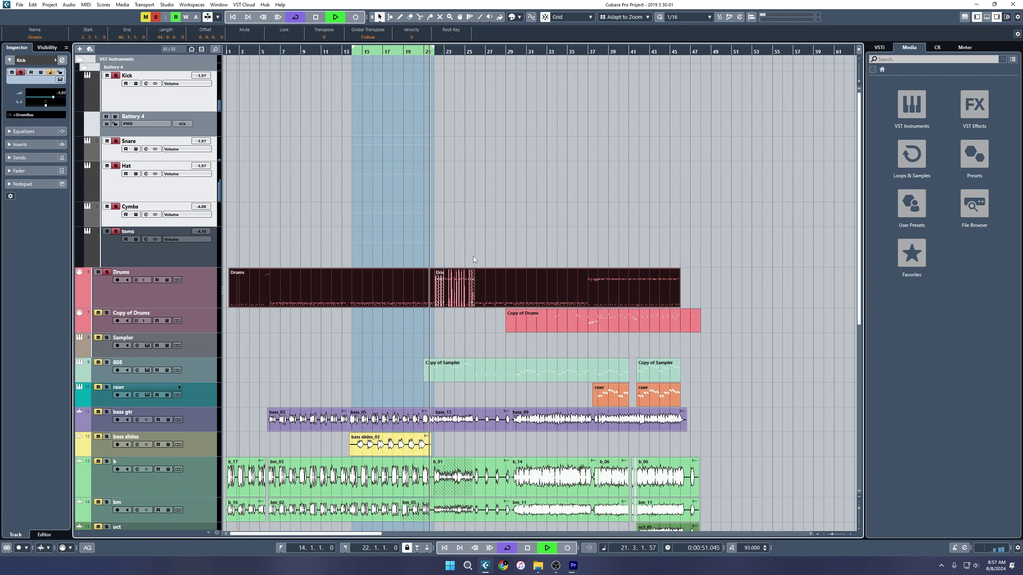
Step: Turn off solo on the Drums track to hear the drums in the full mix, and stop playback
{"action": "left_click", "coordinate": [107, 273]}
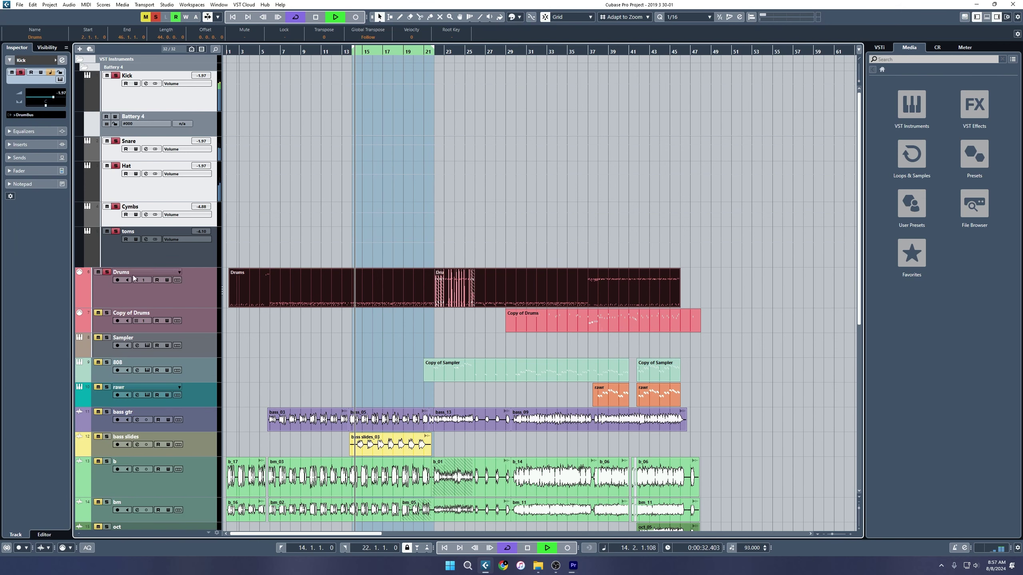
{"action": "left_click", "coordinate": [107, 273]}
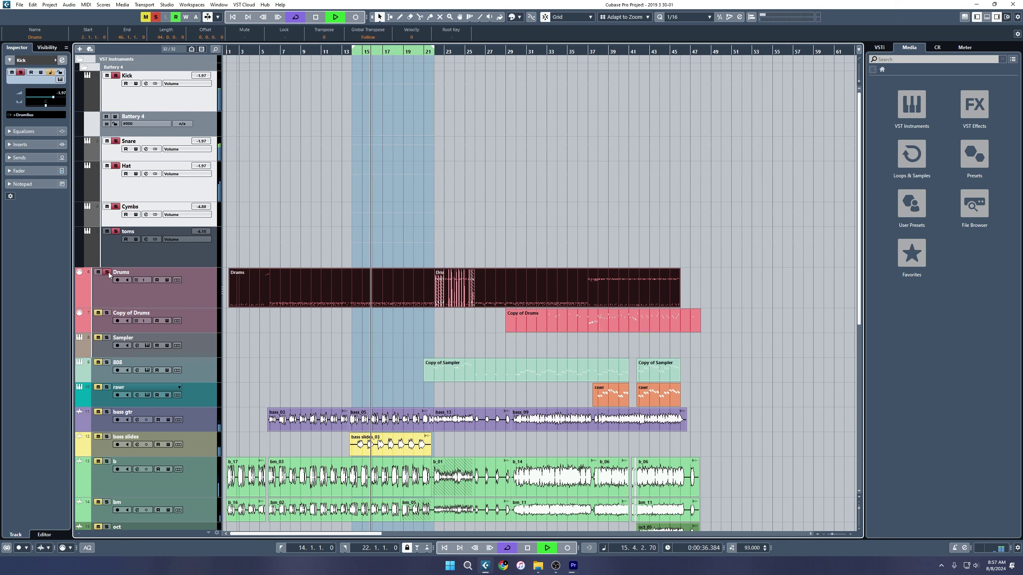
{"action": "left_click", "coordinate": [107, 272]}
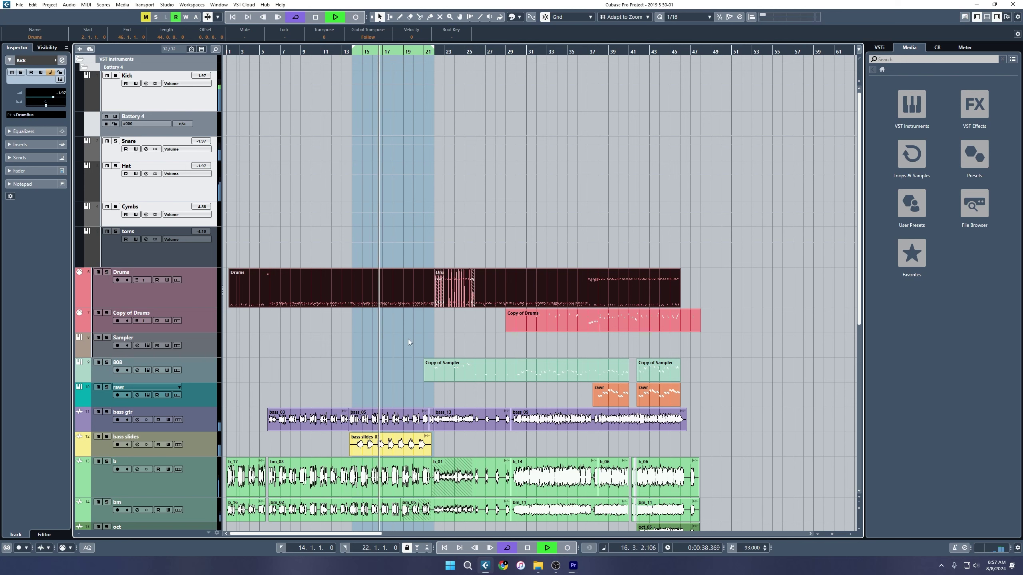
{"action": "key", "text": "space"}
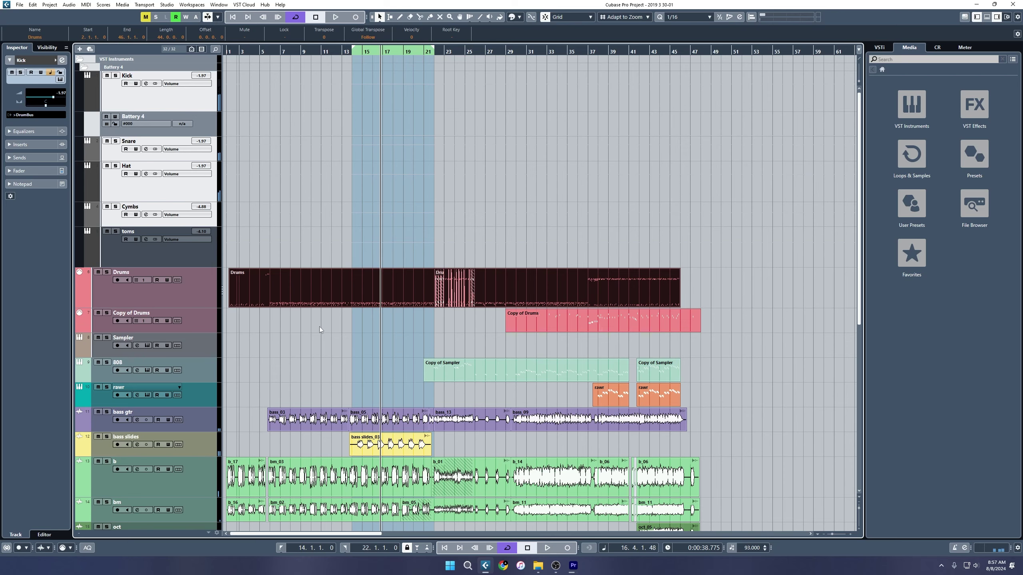
{"action": "double_click", "coordinate": [404, 300]}
{"action": "key", "text": "space"}
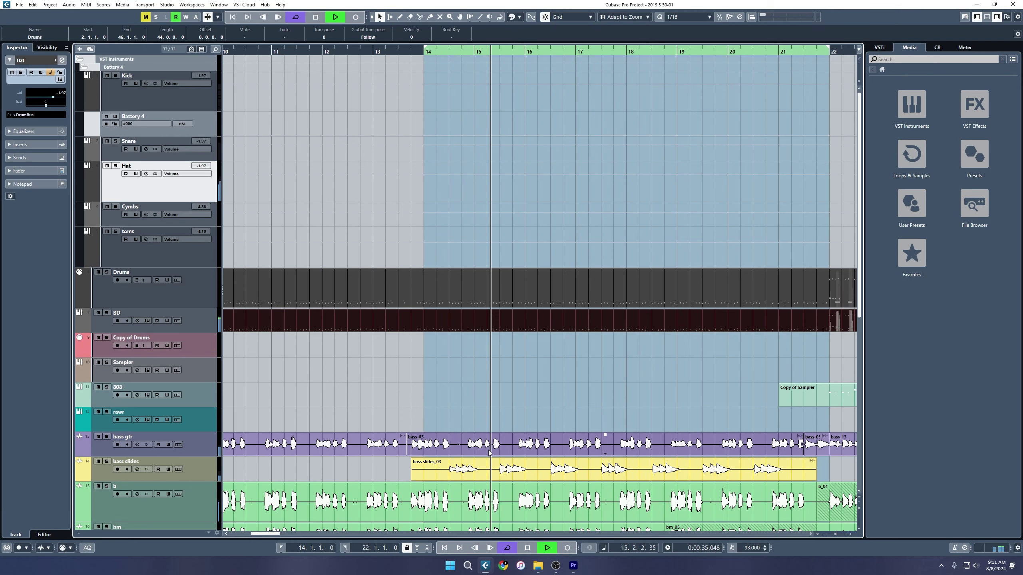
{"action": "key", "text": "F3"}
{"action": "key", "text": "F3"}
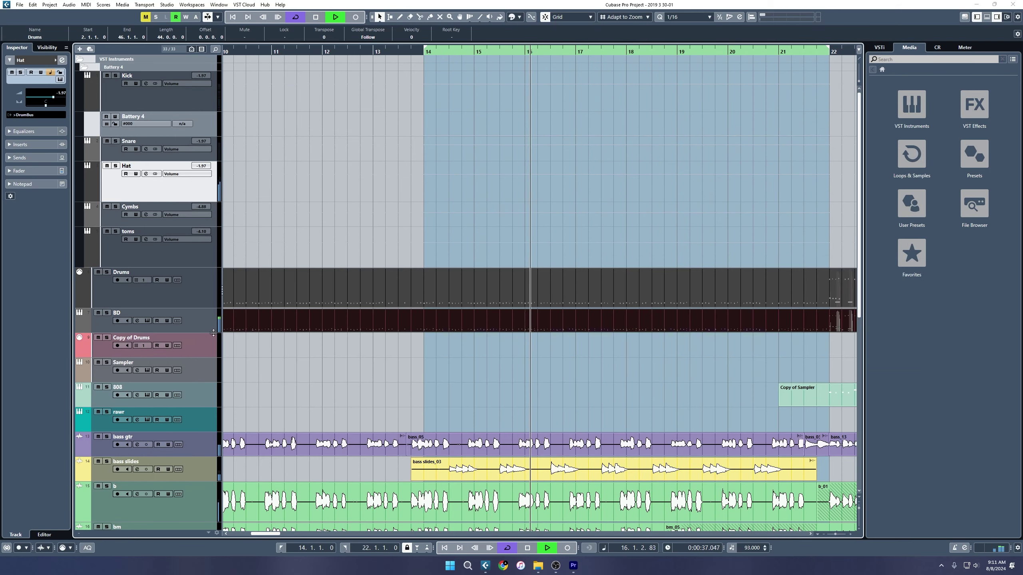
Step: Open the BD track's TAL-Drum instrument, show its pad overview and go up to the folder of drum kits
{"action": "left_click", "coordinate": [146, 322]}
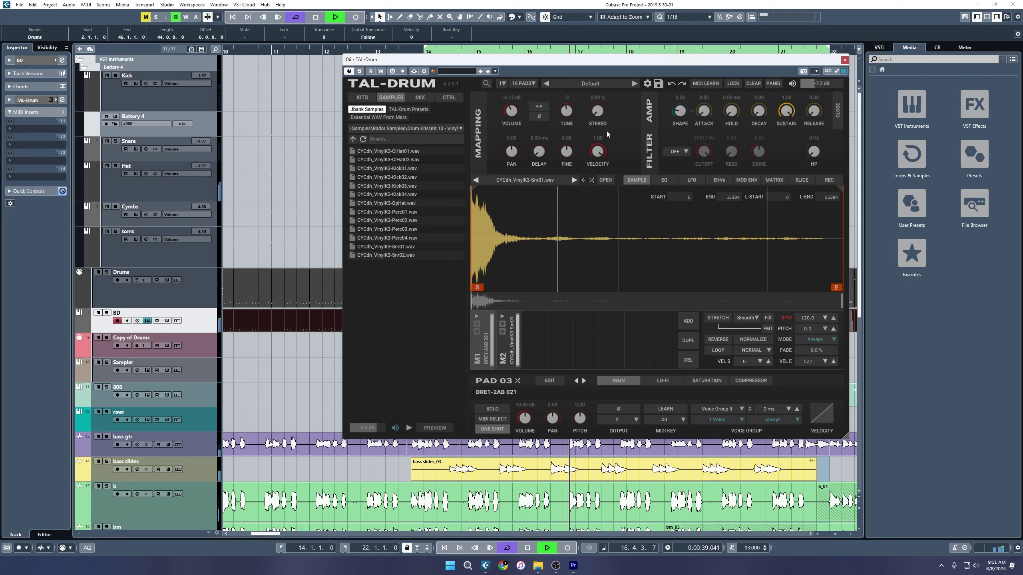
{"action": "left_click", "coordinate": [838, 111]}
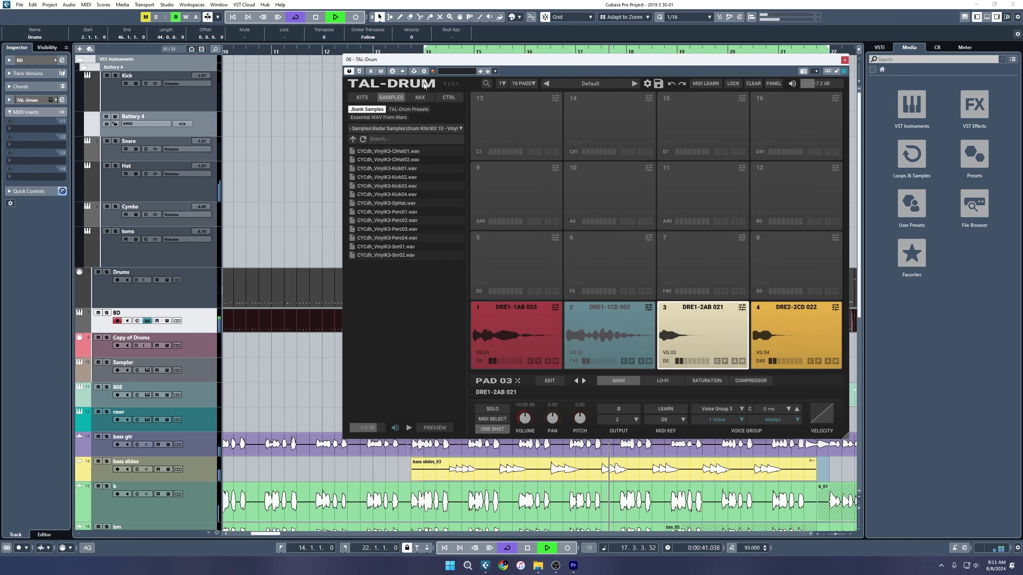
{"action": "left_click", "coordinate": [353, 139]}
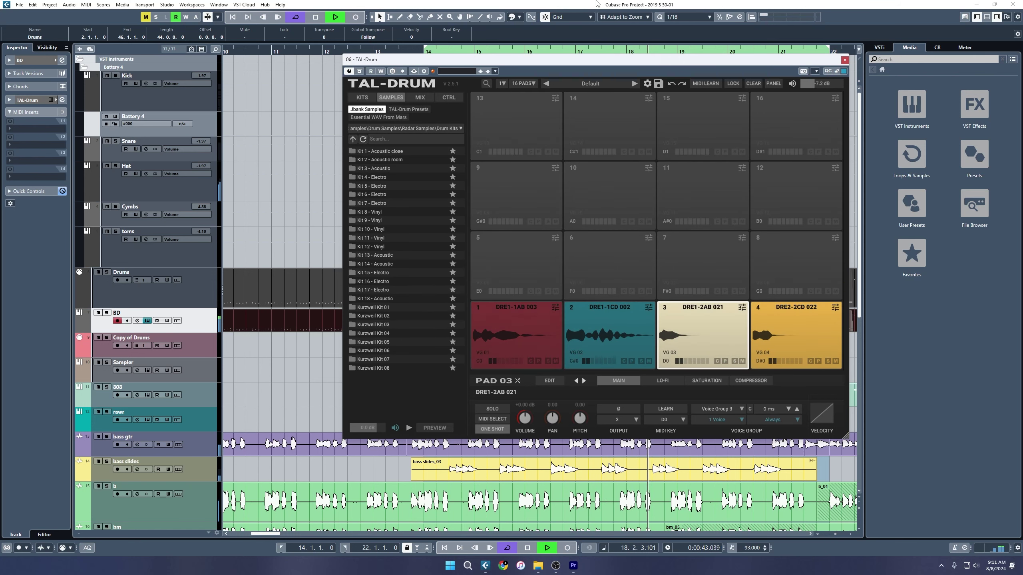
Step: Select the Drums track, close the BD track's TAL-Drum instrument and show a wider range of the arrangement
{"action": "left_click", "coordinate": [201, 296]}
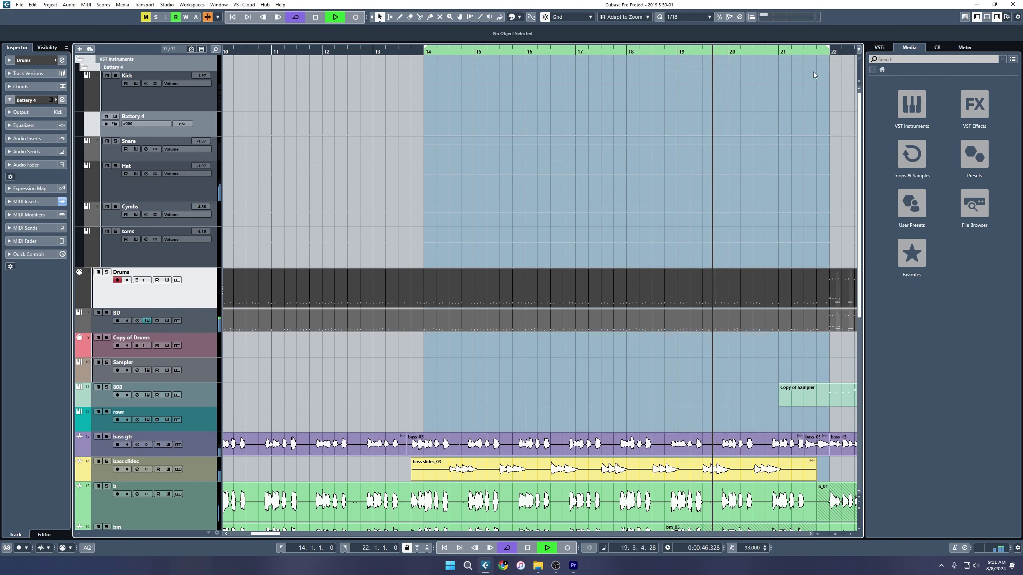
{"action": "left_click", "coordinate": [845, 60]}
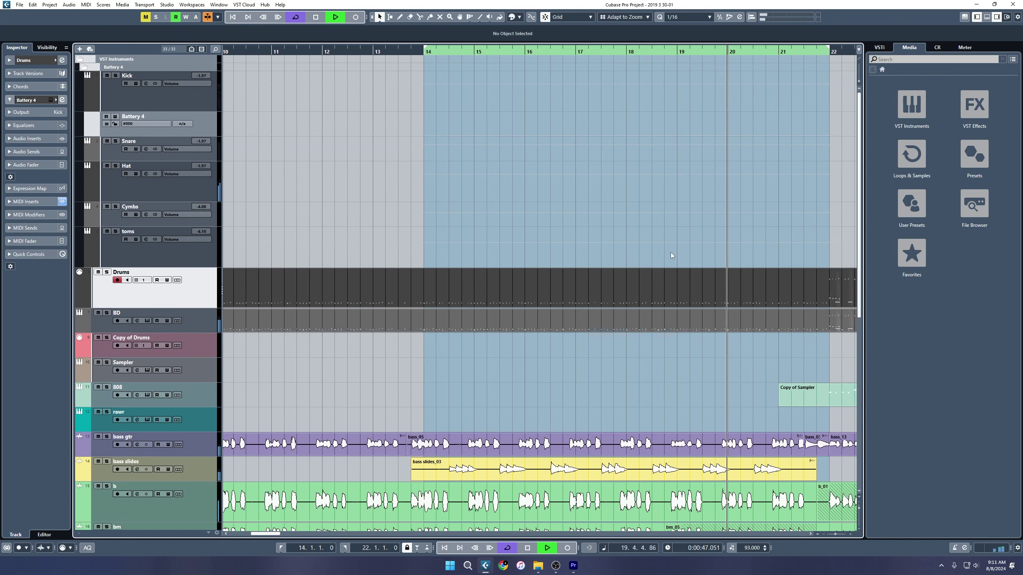
{"action": "key", "text": "g"}
{"action": "key", "text": "g"}
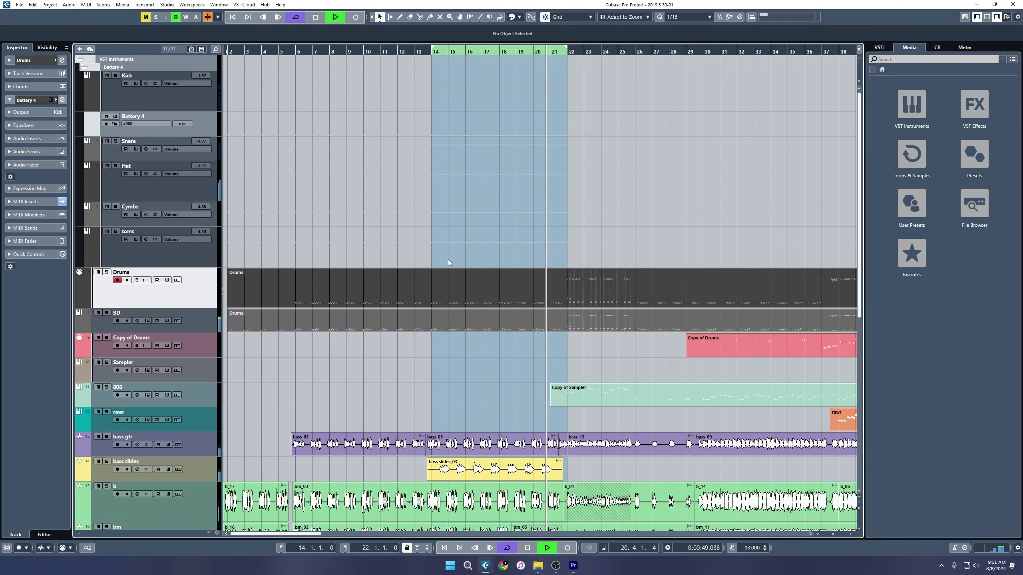
Step: Briefly toggle solo on the Drums track and on the BD track to compare them with the full mix
{"action": "left_click", "coordinate": [107, 272]}
{"action": "left_click", "coordinate": [107, 272]}
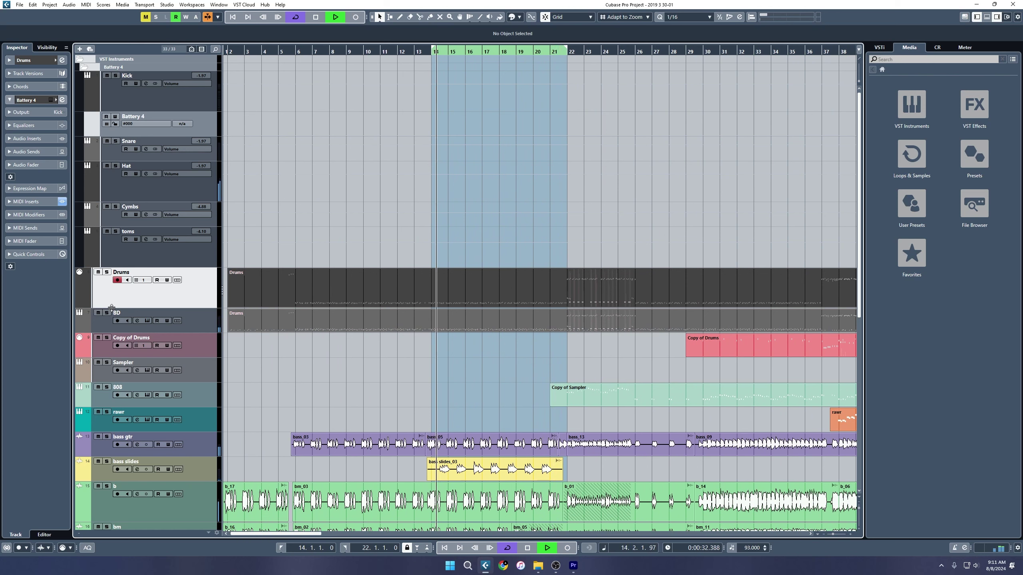
{"action": "left_click", "coordinate": [107, 313]}
{"action": "left_click", "coordinate": [107, 313]}
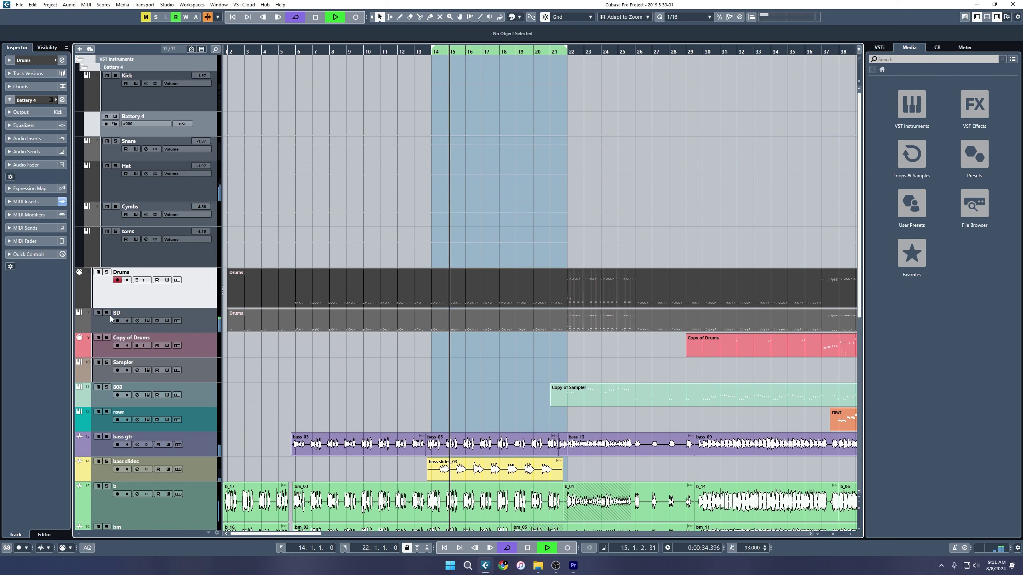
Step: Set the color amount of the Tape plug-in on the >DrumBus channel to 6.0 and close it
{"action": "key", "text": "F3"}
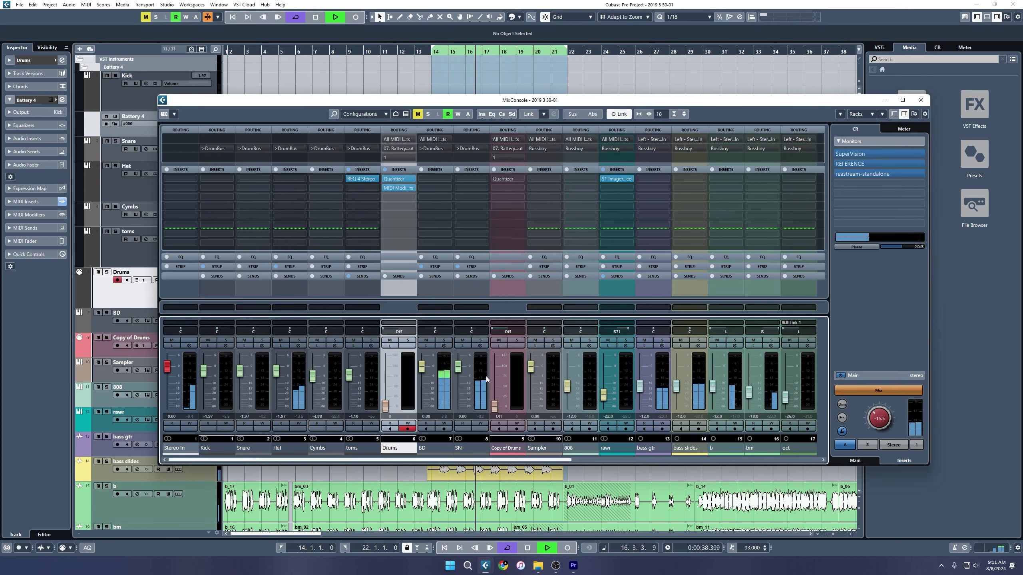
{"action": "left_click_drag", "start_coordinate": [503, 462], "coordinate": [771, 464]}
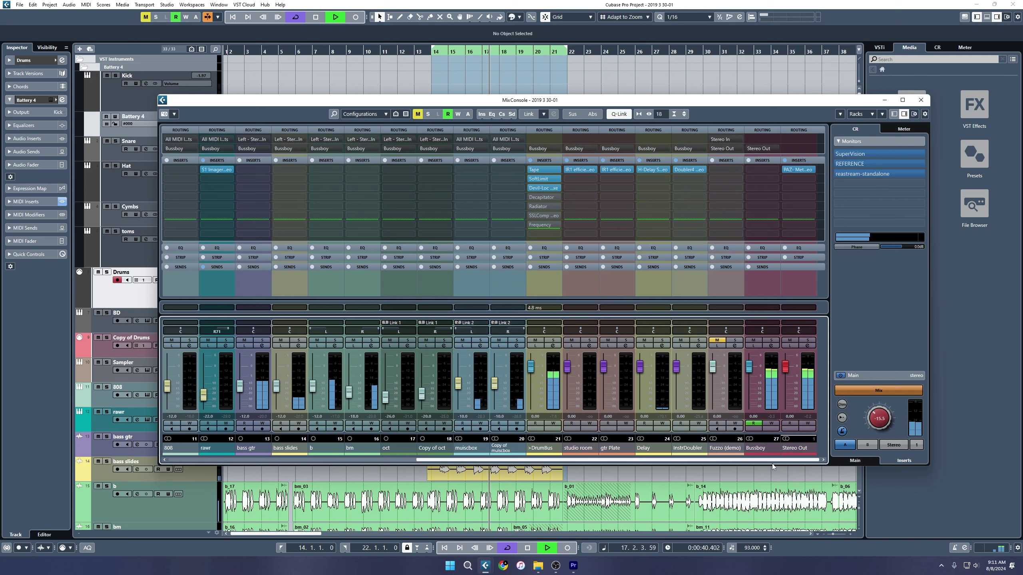
{"action": "left_click", "coordinate": [541, 170]}
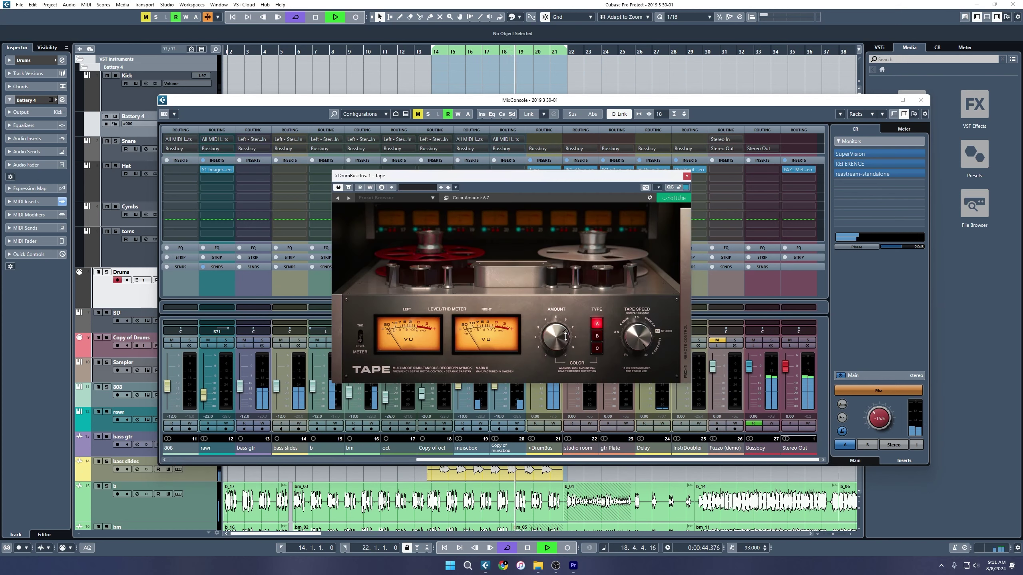
{"action": "mouse_move", "coordinate": [565, 340]}
{"action": "scroll", "coordinate": [565, 340], "scroll_direction": "down", "scroll_amount": 5}
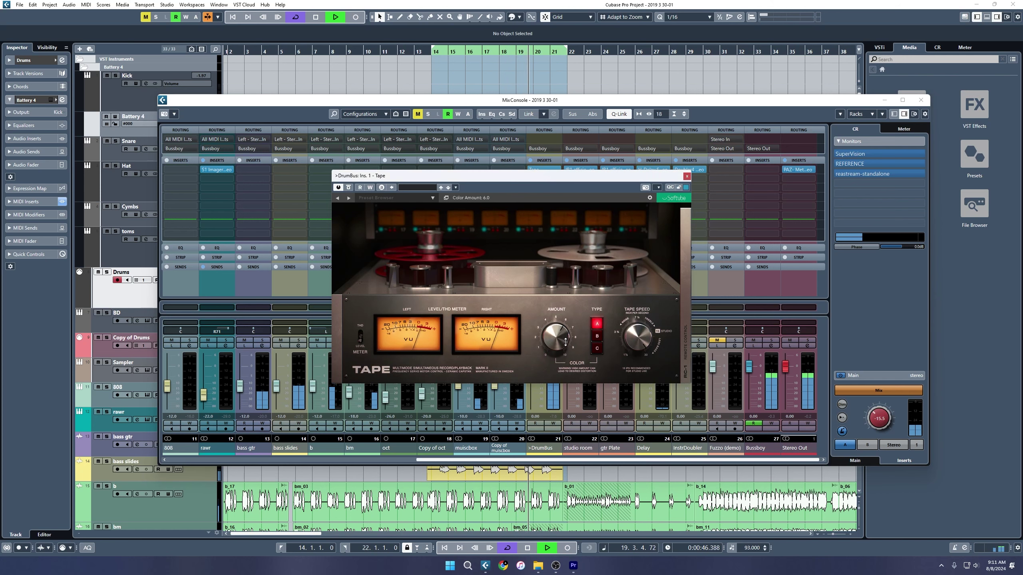
{"action": "left_click", "coordinate": [687, 177]}
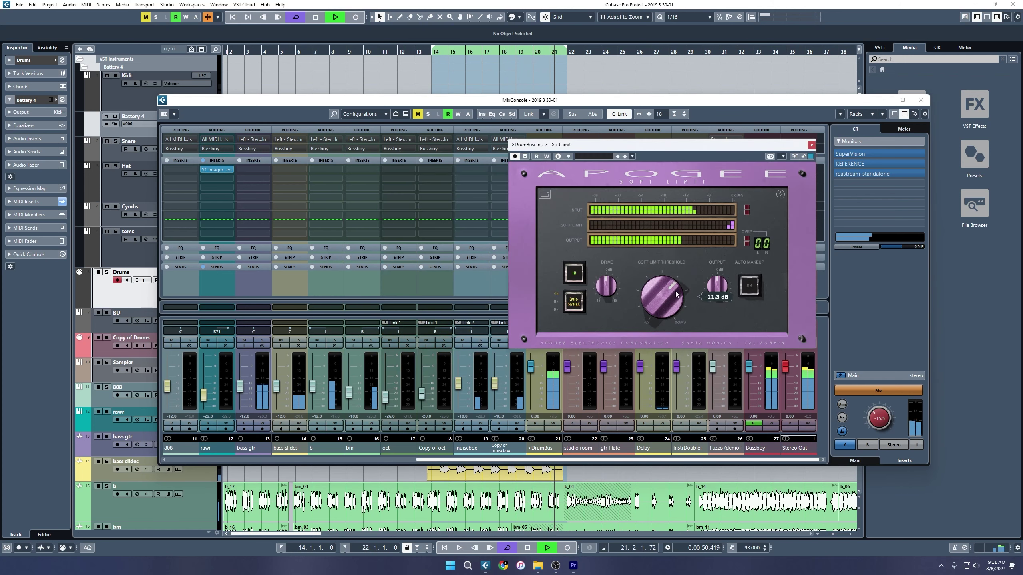
Step: Turn on auto makeup in the >DrumBus SoftLimit plug-in and set its soft limit threshold to -10.1 dB
{"action": "left_click", "coordinate": [745, 278]}
{"action": "mouse_move", "coordinate": [674, 299]}
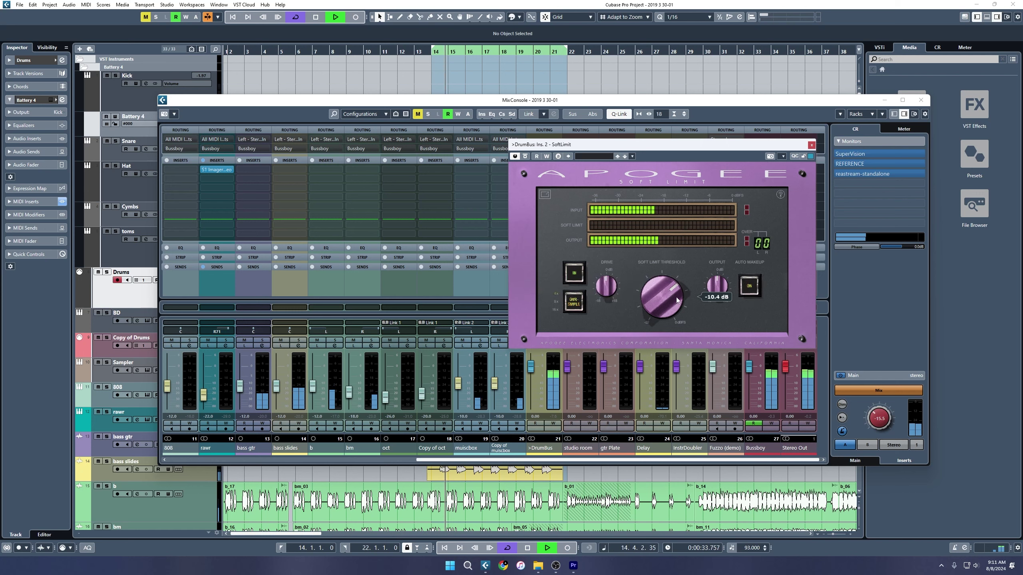
{"action": "left_click_drag", "start_coordinate": [676, 297], "coordinate": [676, 299]}
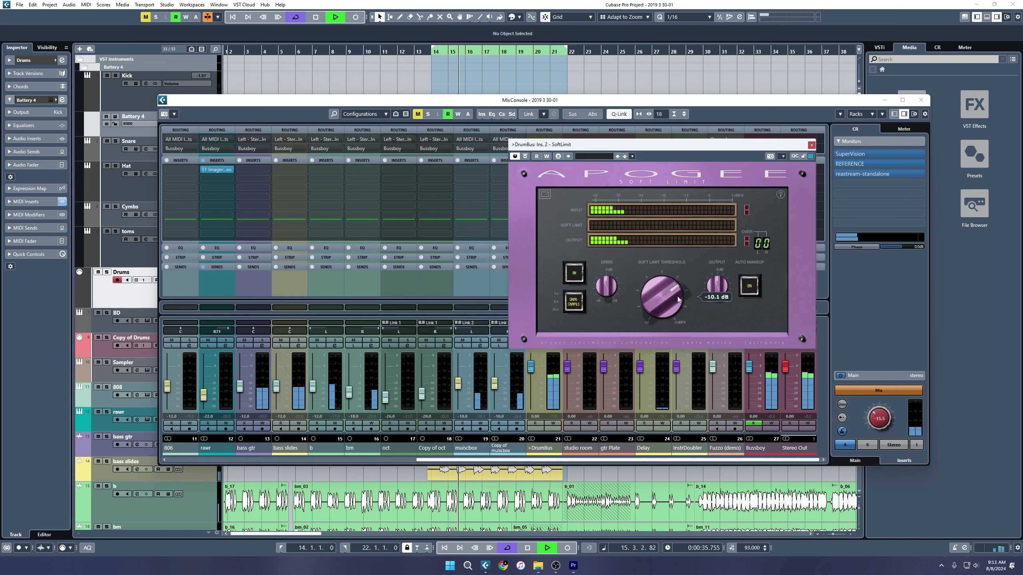
{"action": "key", "text": "ctrl+w"}
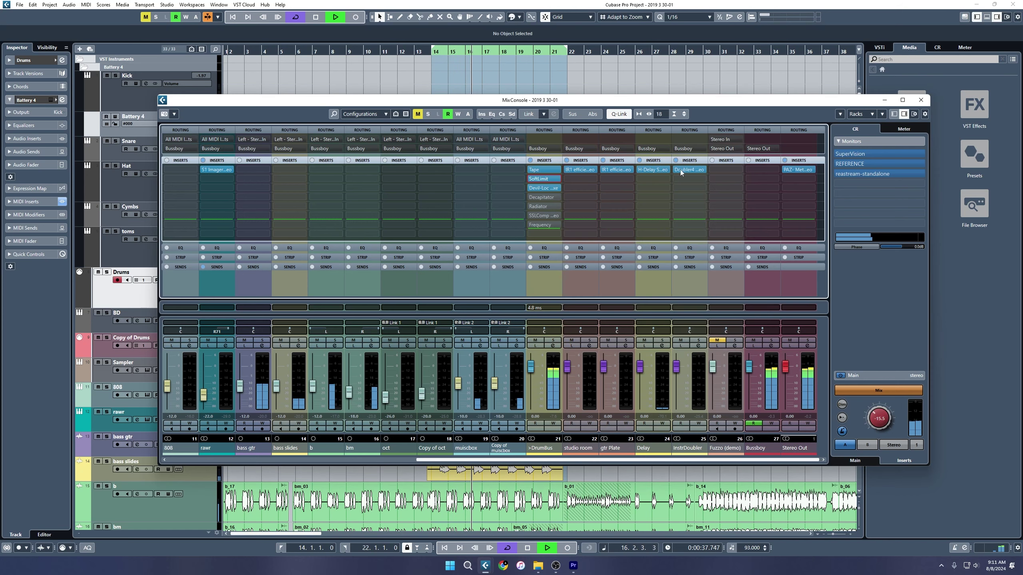
Step: Check the Devil-Loc settings on >DrumBus, and activate Decapitator with its style set to T
{"action": "left_click", "coordinate": [538, 188]}
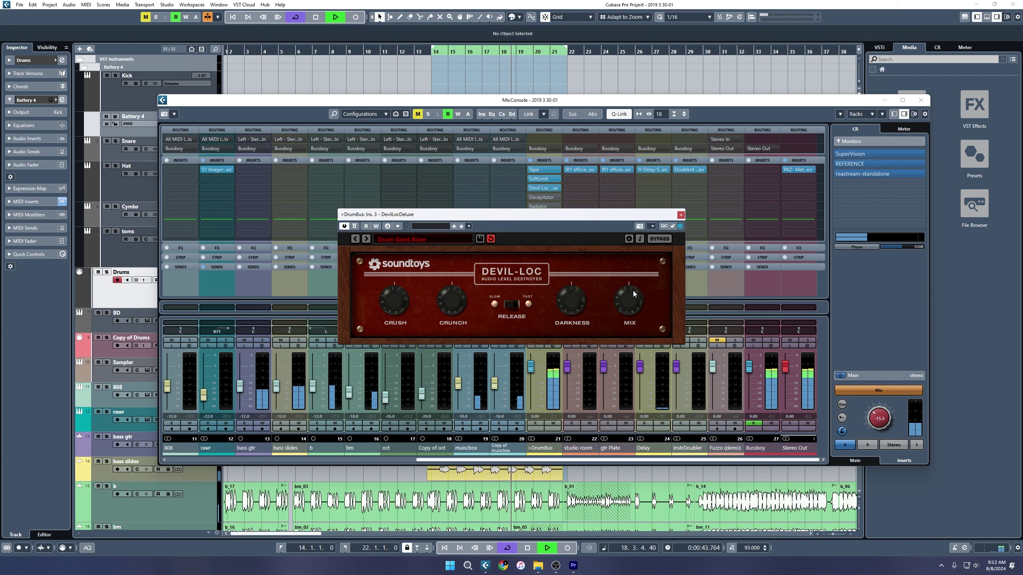
{"action": "left_click", "coordinate": [680, 214]}
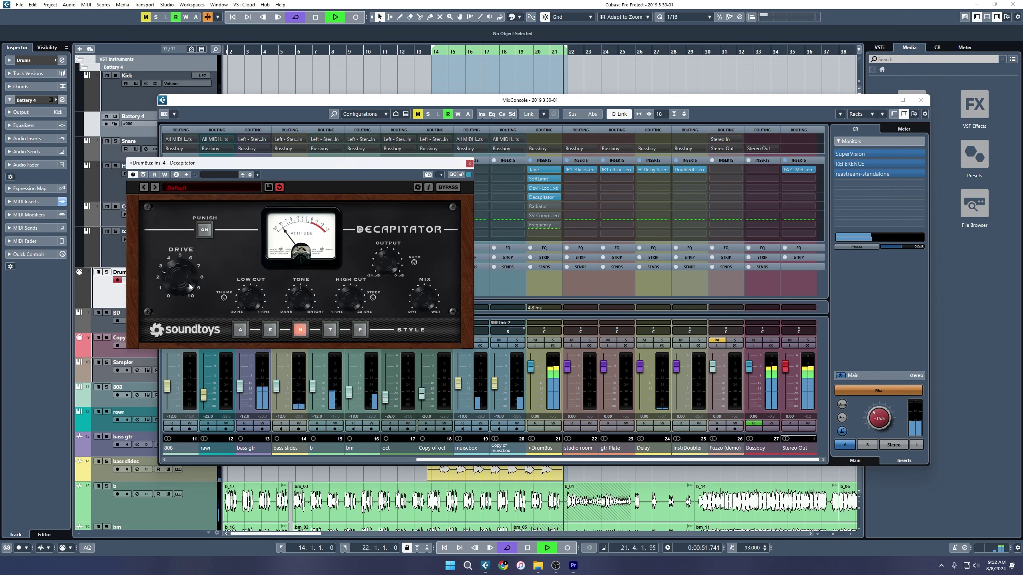
{"action": "left_click", "coordinate": [324, 332]}
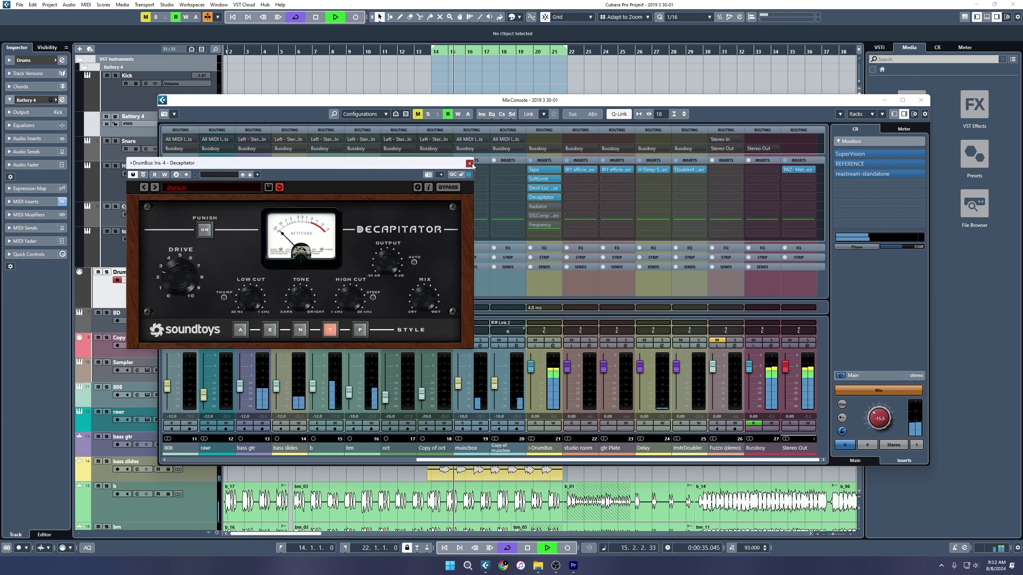
{"action": "left_click", "coordinate": [541, 197]}
Step: Activate the Radiator insert on >DrumBus, fine-tune its Mix amount and close it
{"action": "left_click", "coordinate": [536, 207]}
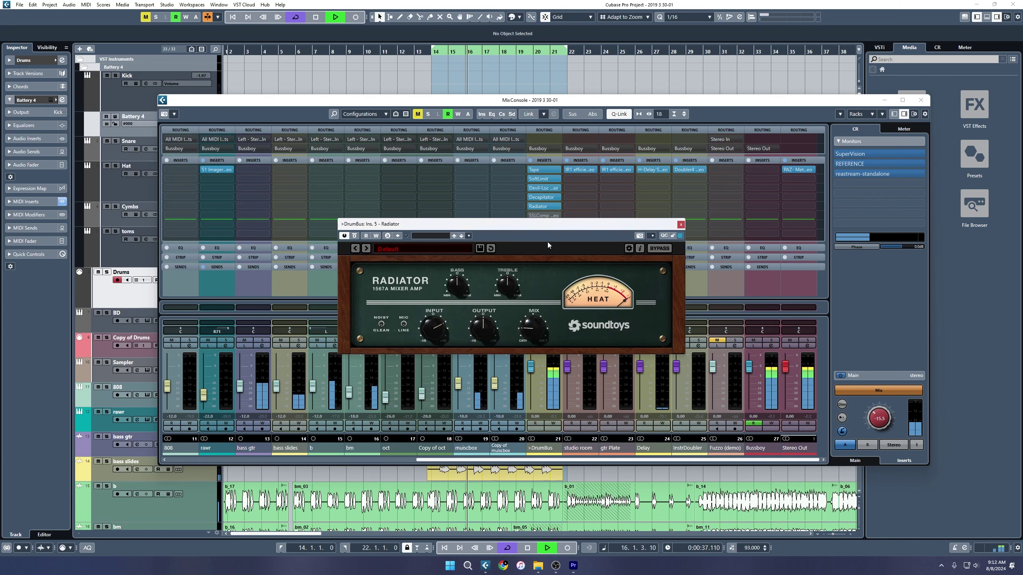
{"action": "left_click_drag", "start_coordinate": [562, 225], "coordinate": [385, 211]}
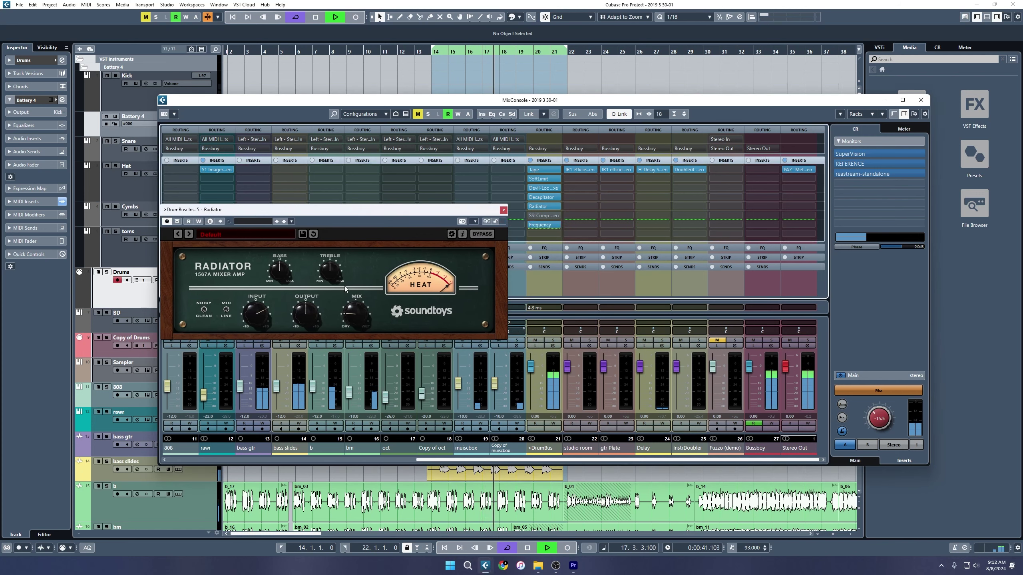
{"action": "left_click_drag", "start_coordinate": [361, 319], "coordinate": [360, 317]}
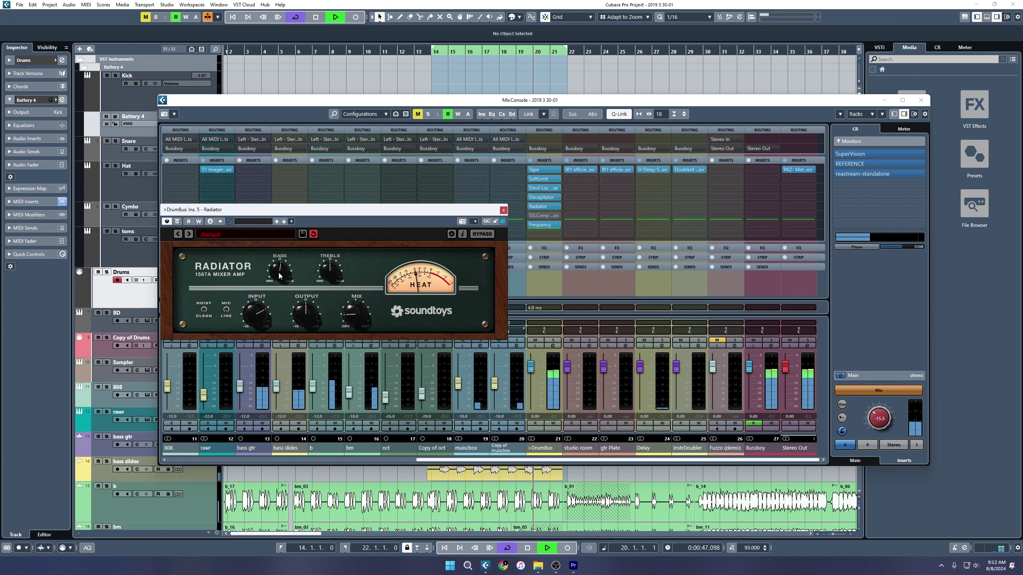
{"action": "left_click", "coordinate": [503, 209]}
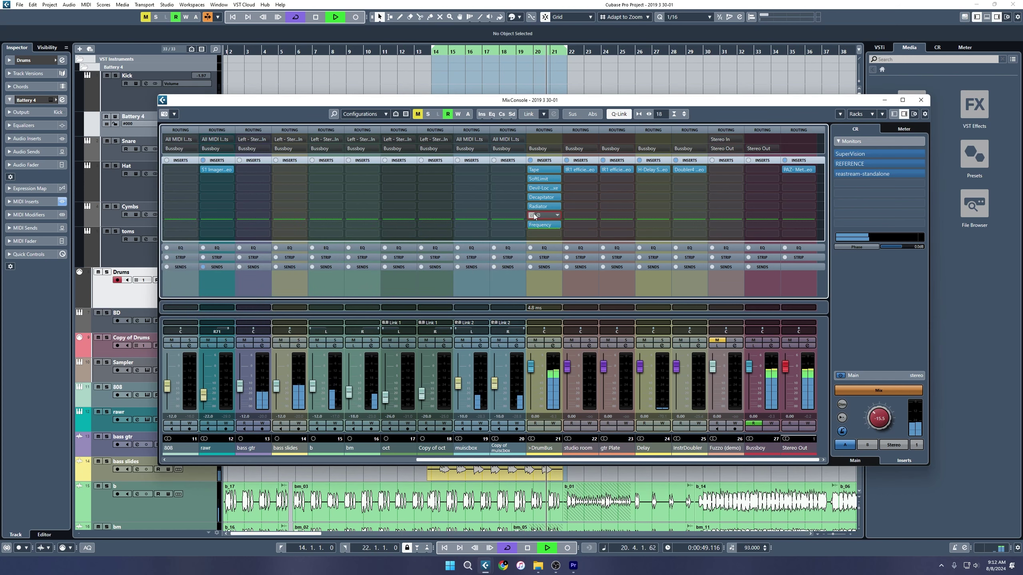
Step: Activate SSLComp on >DrumBus and set its ratio to 2, make-up to 1.9 and threshold to 11.2, with a longer release
{"action": "left_click", "coordinate": [543, 216]}
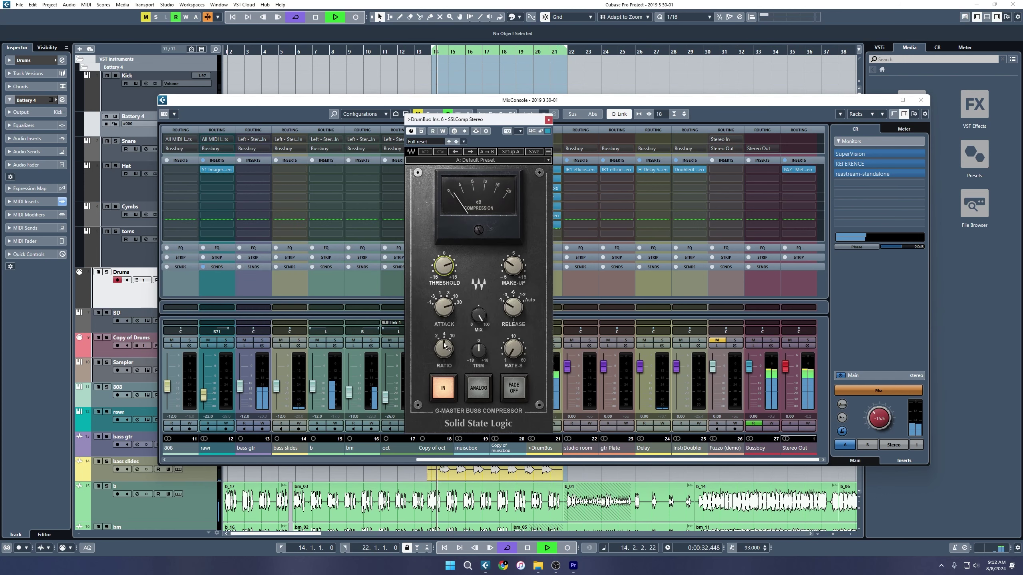
{"action": "left_click_drag", "start_coordinate": [446, 338], "coordinate": [446, 345]}
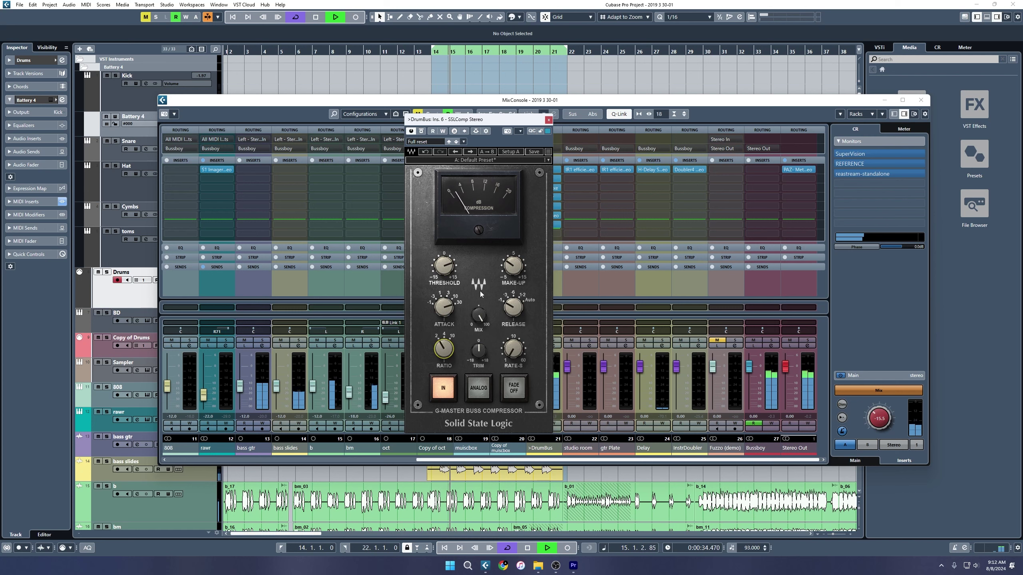
{"action": "mouse_move", "coordinate": [447, 320]}
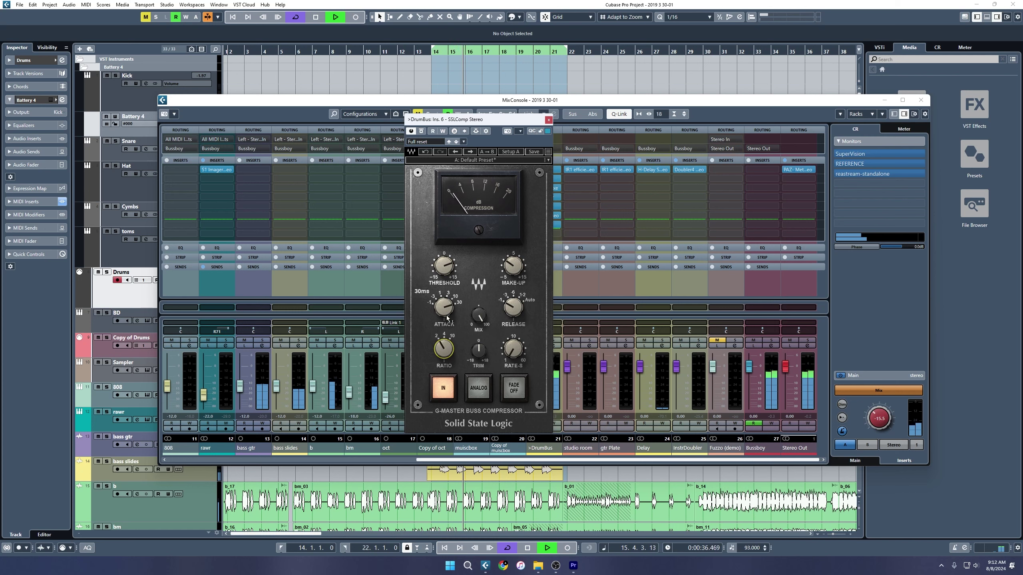
{"action": "left_click_drag", "start_coordinate": [445, 278], "coordinate": [445, 276]}
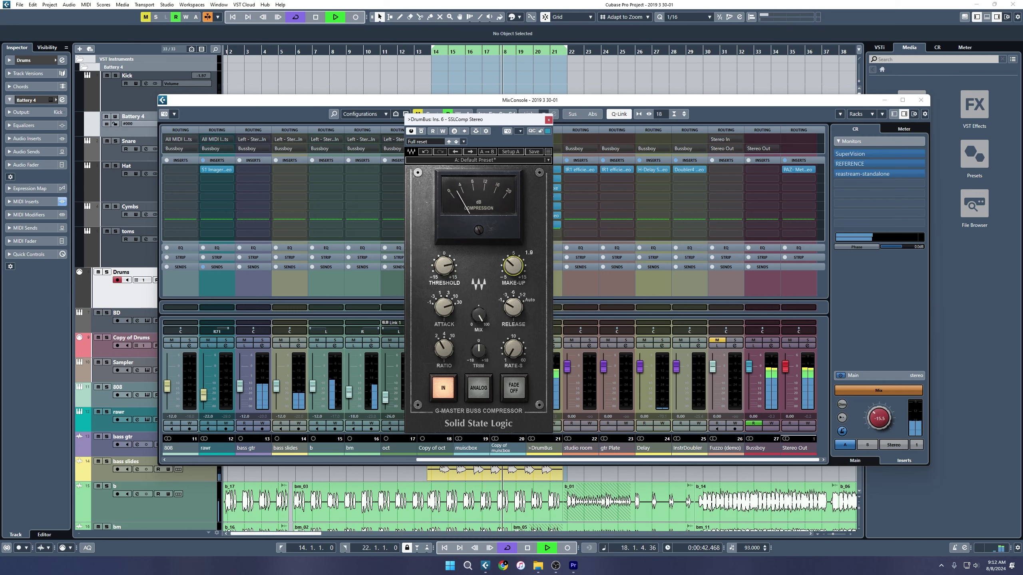
{"action": "mouse_move", "coordinate": [512, 312]}
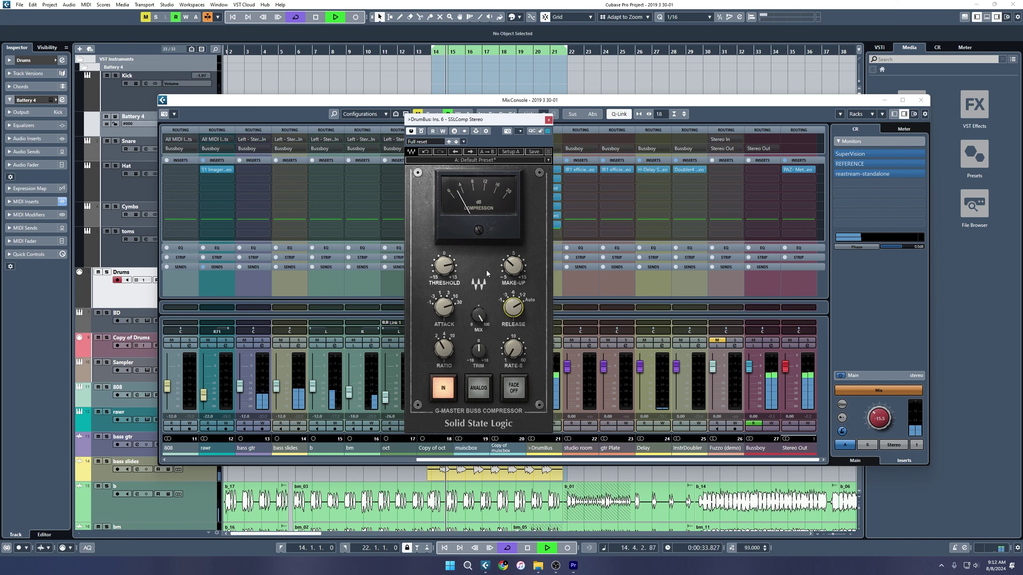
{"action": "left_click_drag", "start_coordinate": [439, 270], "coordinate": [439, 268]}
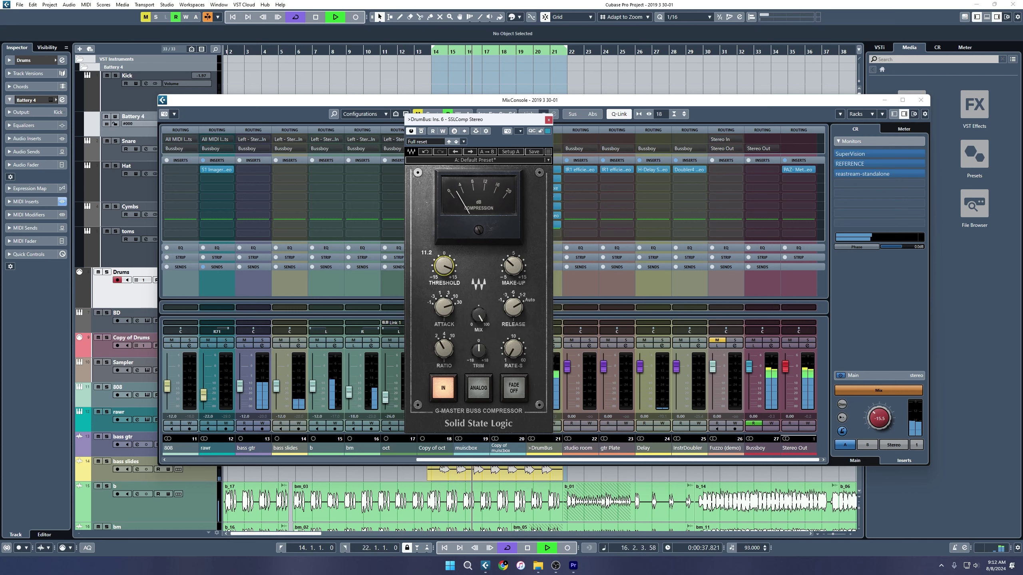
{"action": "left_click", "coordinate": [548, 119]}
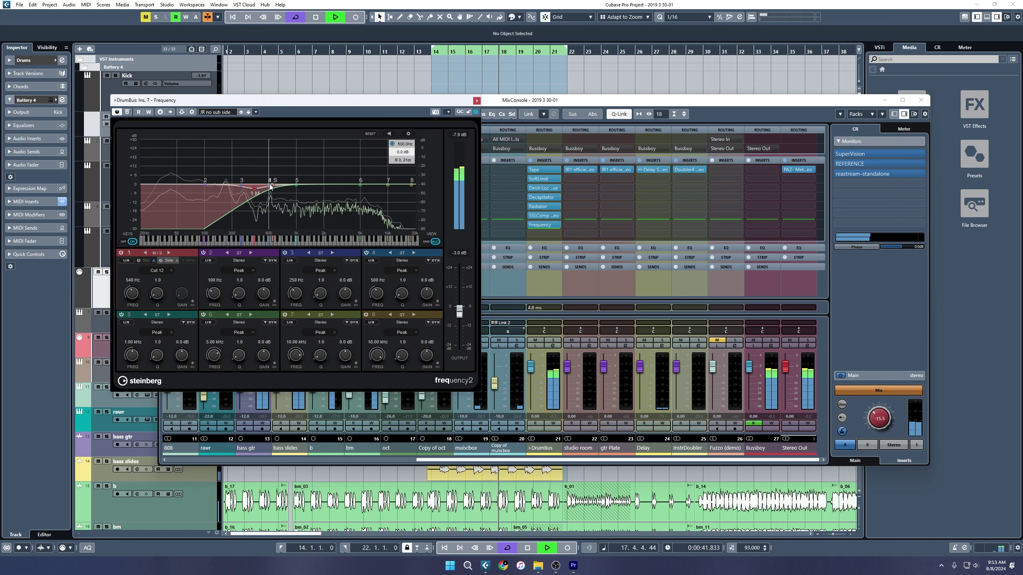
Step: Shape the mid band 1 of the >DrumBus Frequency EQ into a -2.4 dB peak at about 346 Hz with Q 0.5
{"action": "left_click_drag", "start_coordinate": [270, 185], "coordinate": [246, 172]}
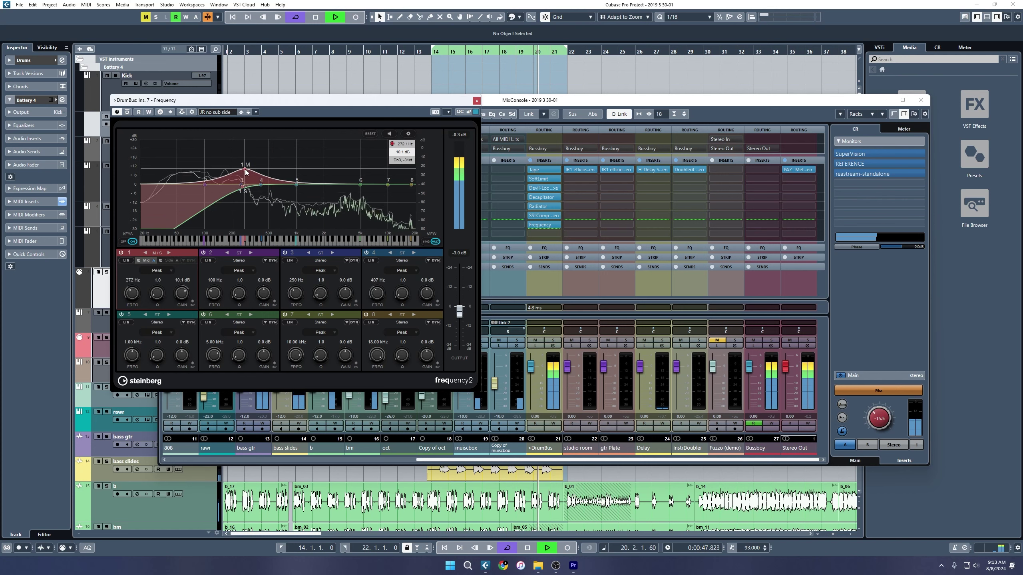
{"action": "left_click_drag", "start_coordinate": [246, 172], "coordinate": [256, 188]}
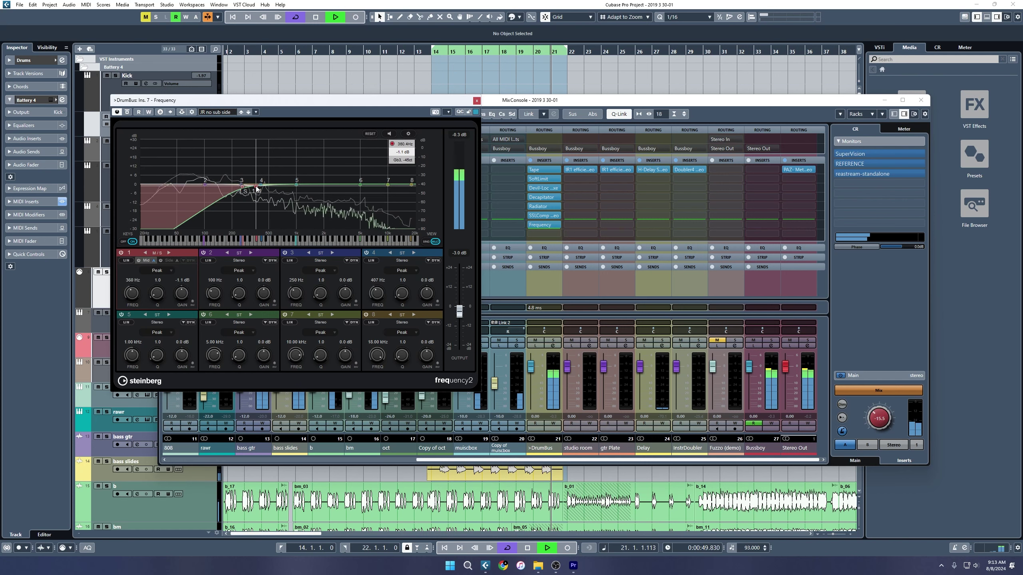
{"action": "scroll", "coordinate": [256, 189], "scroll_direction": "down", "scroll_amount": 2}
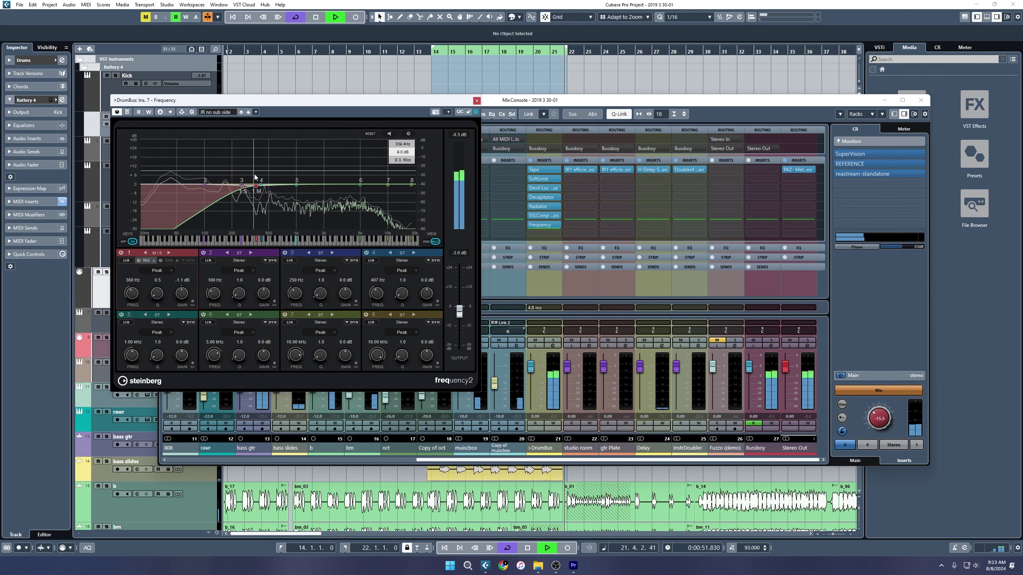
{"action": "mouse_move", "coordinate": [256, 186]}
{"action": "left_mouse_down"}
{"action": "mouse_move", "coordinate": [259, 164]}
{"action": "mouse_move", "coordinate": [269, 171]}
{"action": "mouse_move", "coordinate": [253, 165]}
{"action": "mouse_move", "coordinate": [255, 192]}
{"action": "left_mouse_up"}
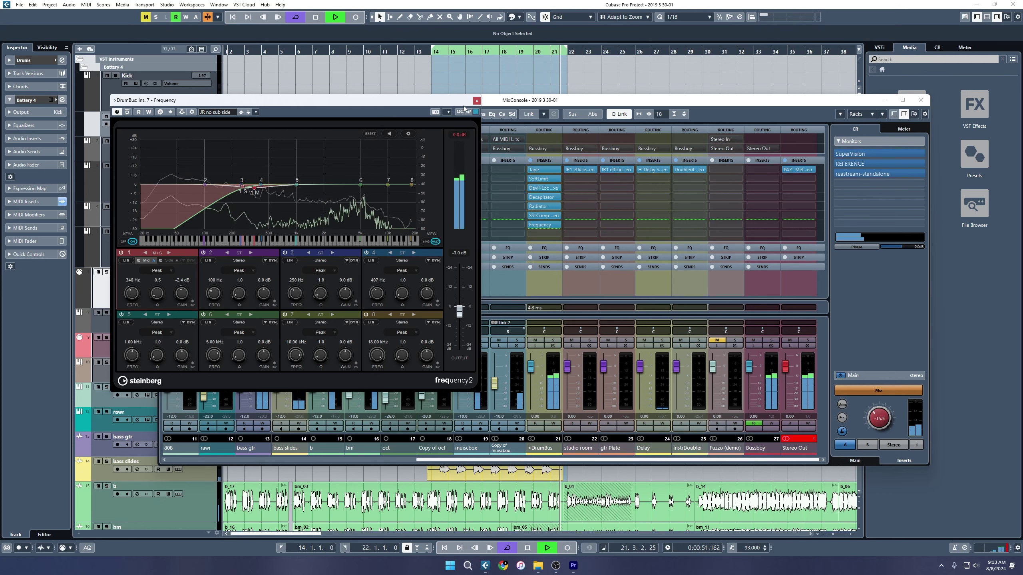
{"action": "left_click", "coordinate": [477, 100]}
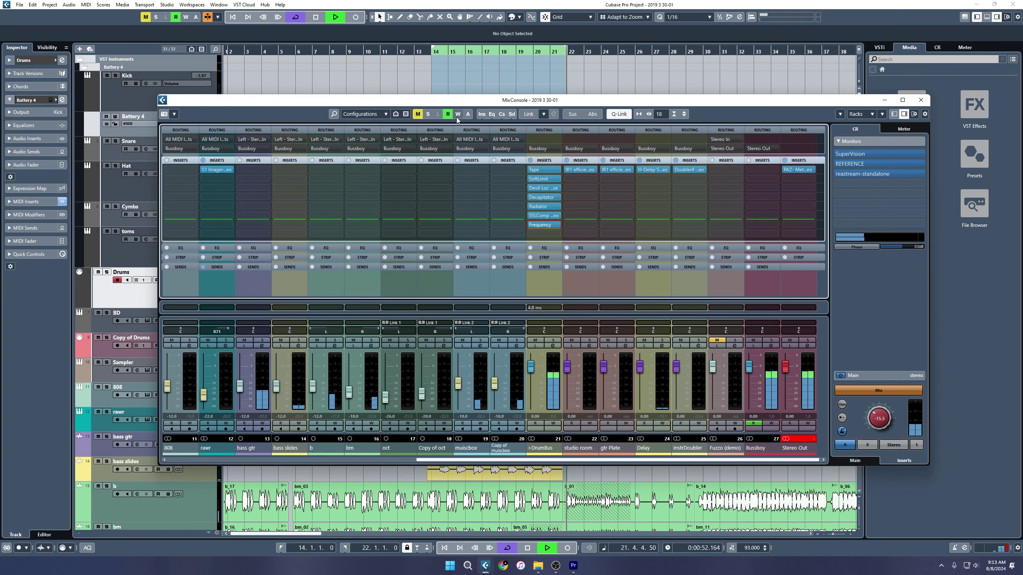
Step: Lower the output level of the >DrumBus Frequency EQ to about -5.8 dB and close the plug-in
{"action": "left_click", "coordinate": [542, 226]}
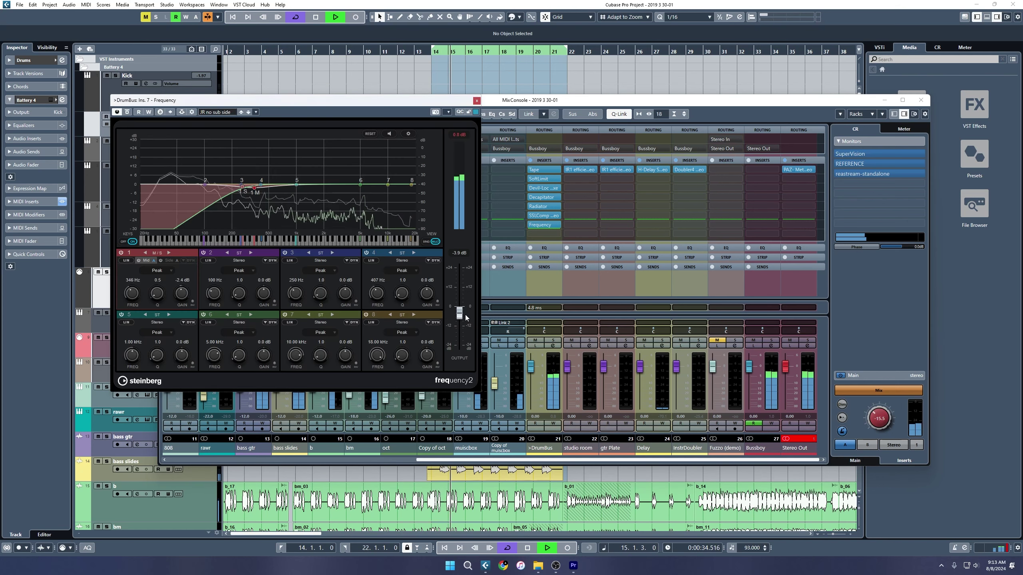
{"action": "scroll", "coordinate": [465, 318], "scroll_direction": "down", "scroll_amount": 3}
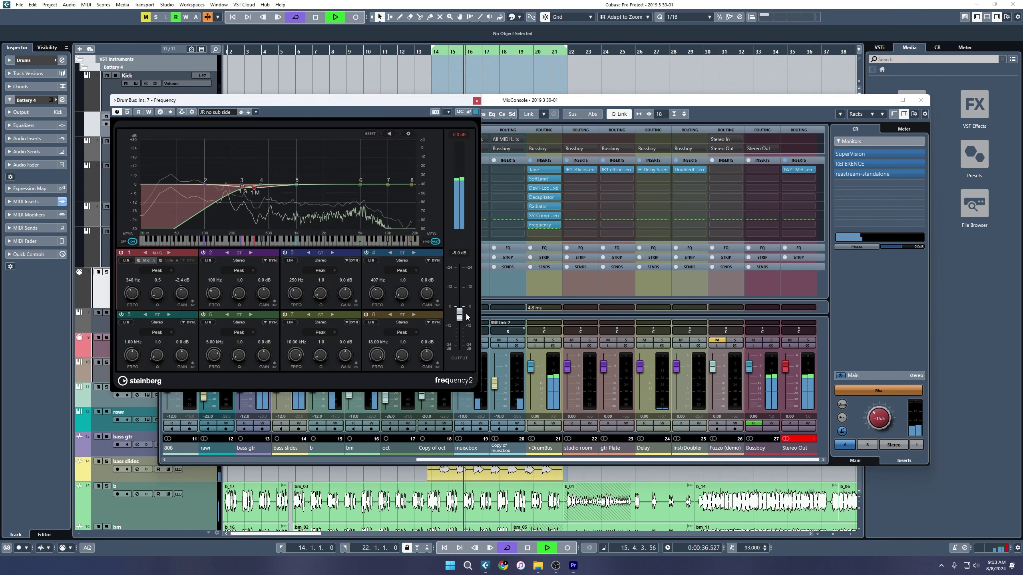
{"action": "left_click", "coordinate": [542, 225]}
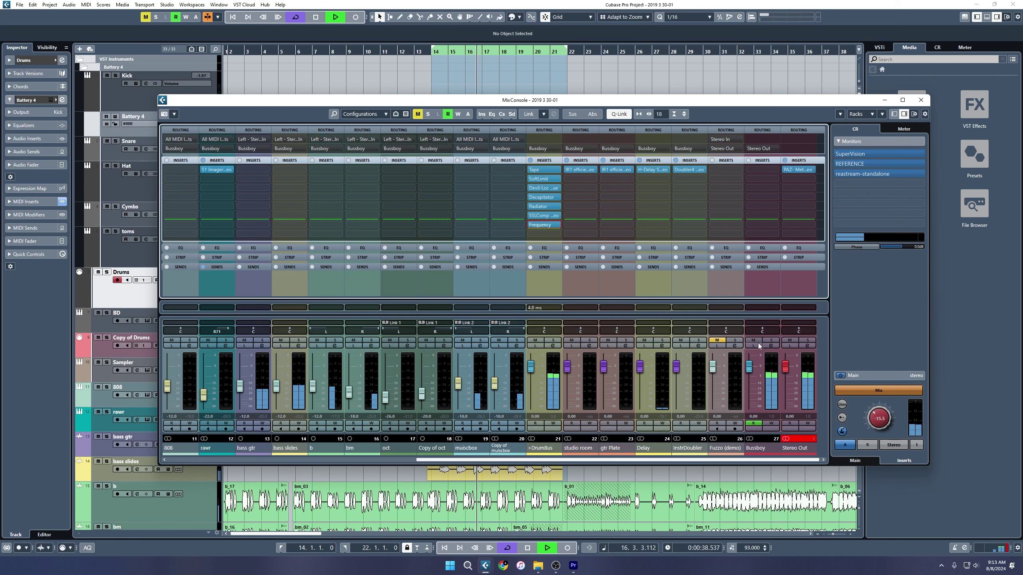
Step: Mute and unmute >DrumBus to compare the mix without the drums, and hide the MixConsole
{"action": "left_click", "coordinate": [534, 341]}
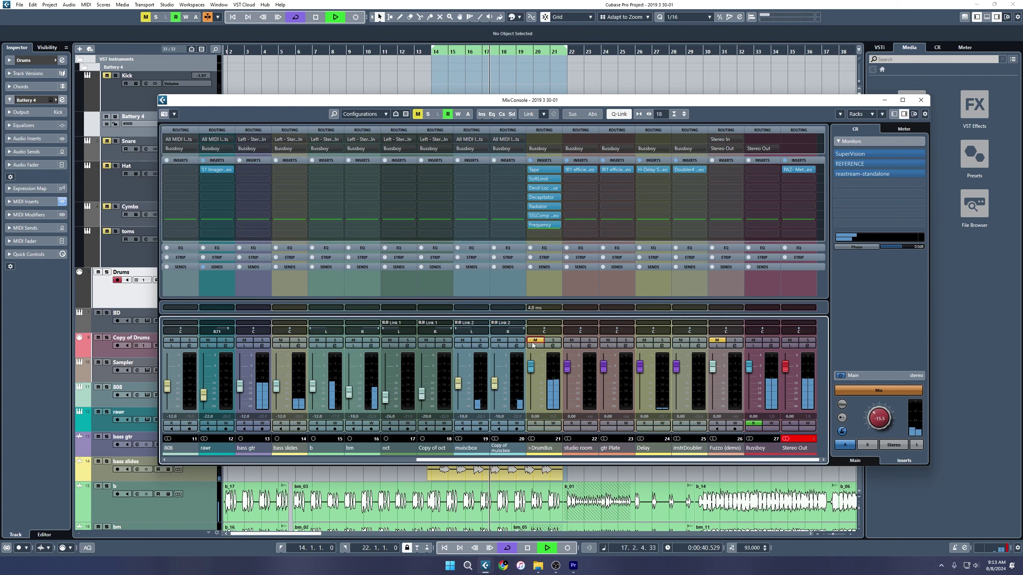
{"action": "left_click", "coordinate": [535, 341]}
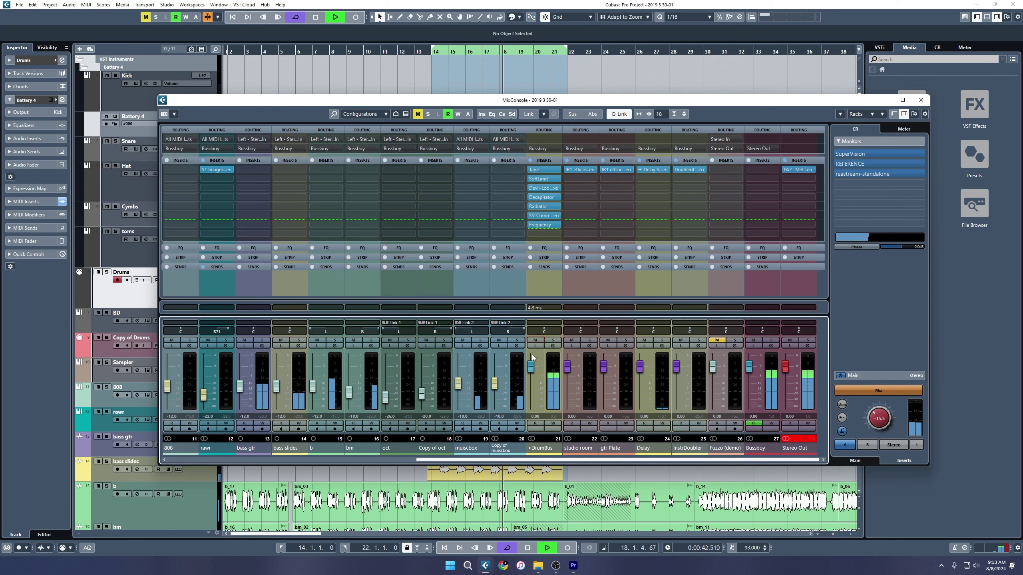
{"action": "left_click", "coordinate": [884, 100]}
Step: Reopen the MixConsole and remove the PAZ meter plug-in from the Stereo Out inserts
{"action": "key", "text": "F3"}
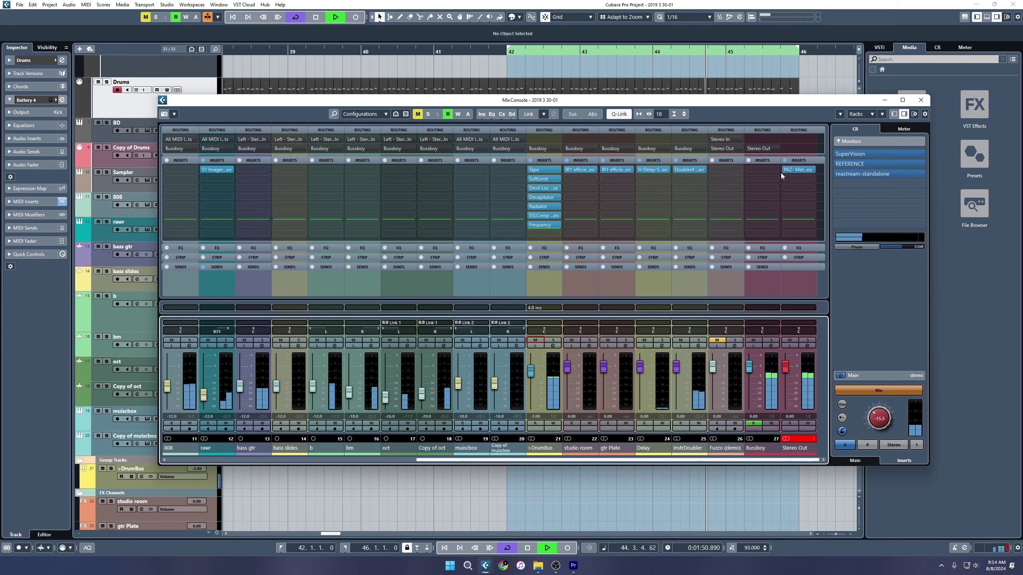
{"action": "left_click", "coordinate": [795, 170]}
{"action": "left_click", "coordinate": [615, 191]}
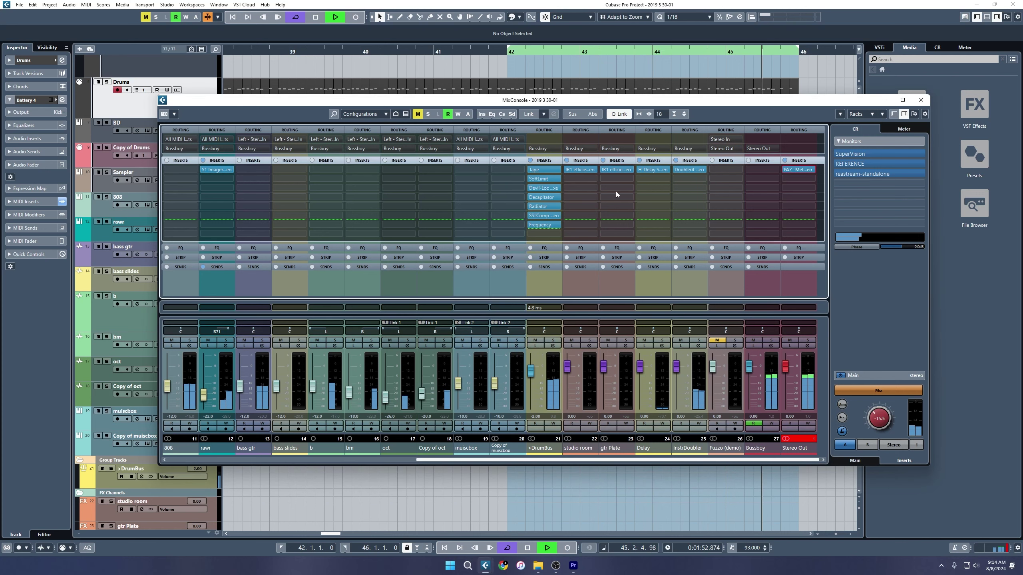
{"action": "left_click", "coordinate": [810, 170]}
{"action": "left_click", "coordinate": [803, 179]}
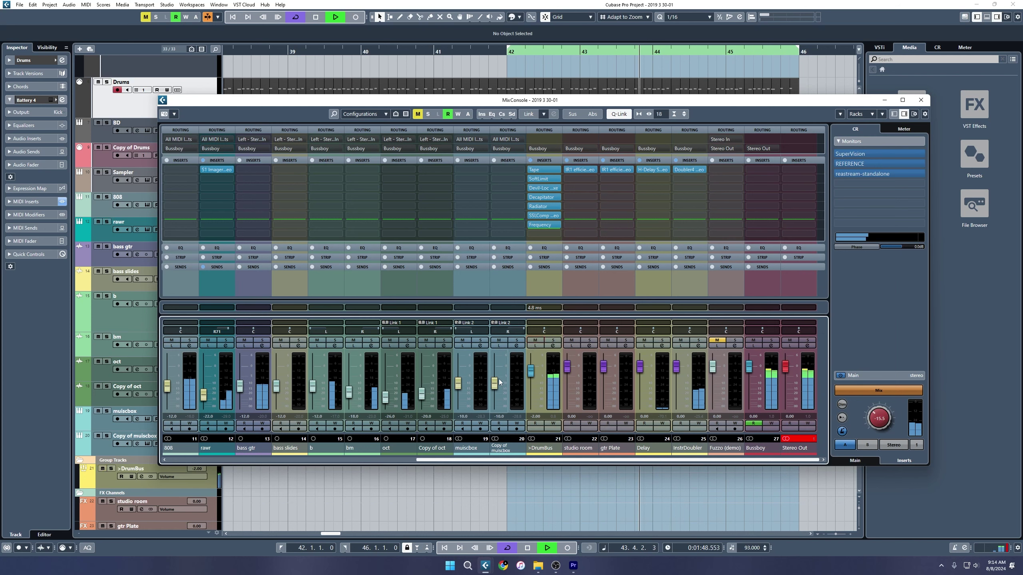
Step: Unlink the oct and Copy of oct channels, and the muiscbox and Copy of muiscbox channels
{"action": "left_click", "coordinate": [499, 446]}
{"action": "right_click", "coordinate": [404, 450]}
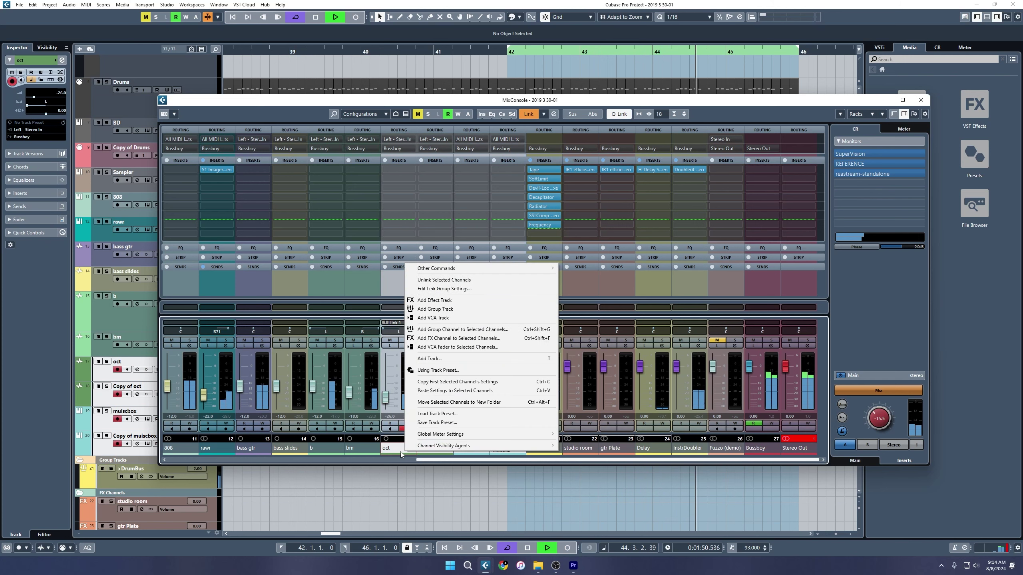
{"action": "left_click", "coordinate": [443, 280]}
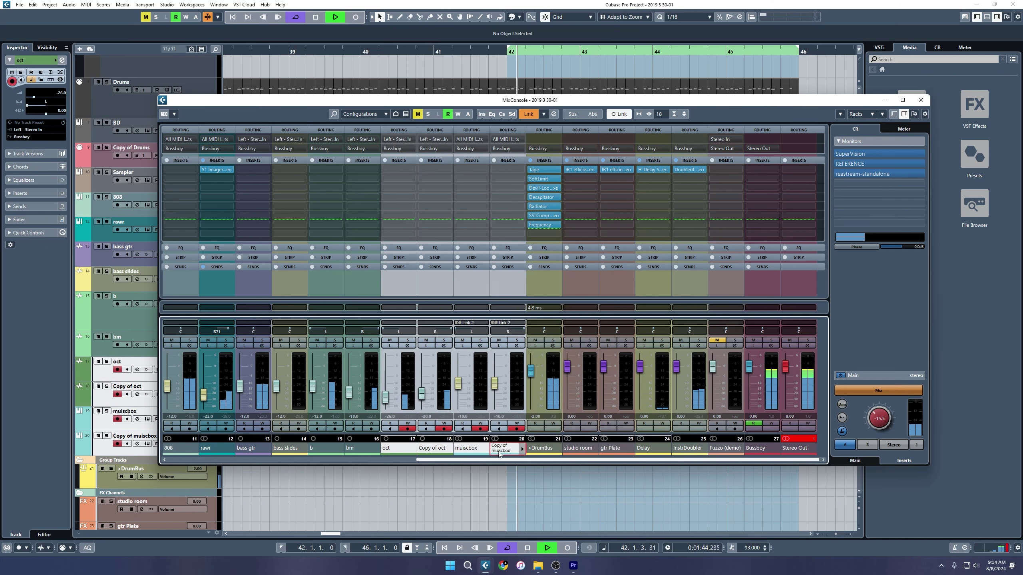
{"action": "left_click", "coordinate": [465, 449]}
{"action": "right_click", "coordinate": [465, 449]}
{"action": "left_click", "coordinate": [503, 276]}
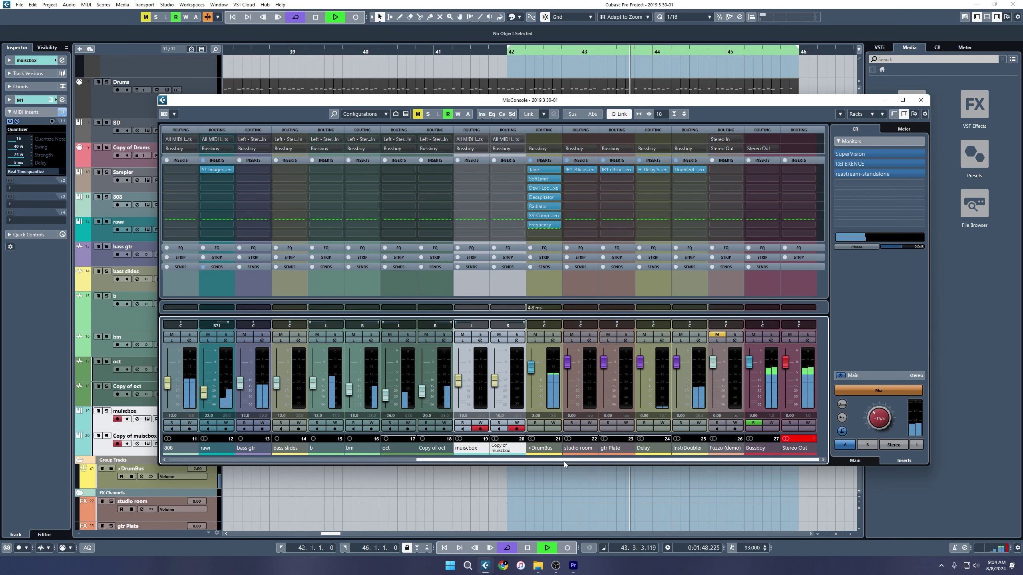
Step: Solo >DrumBus and bass gtr, and set the bass gtr channel volume to -12 dB
{"action": "left_click_drag", "start_coordinate": [572, 459], "coordinate": [504, 459]}
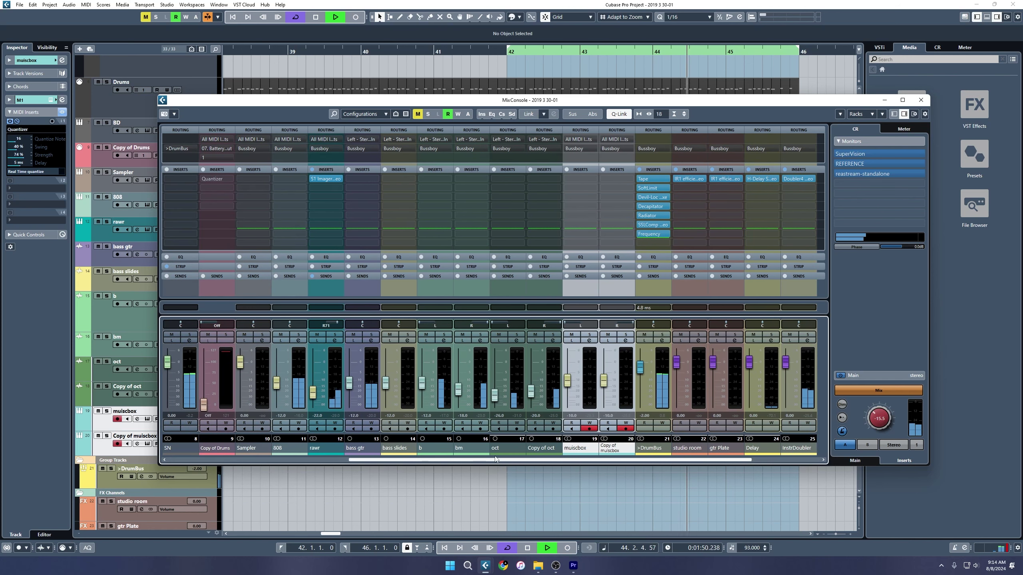
{"action": "left_click", "coordinate": [662, 334]}
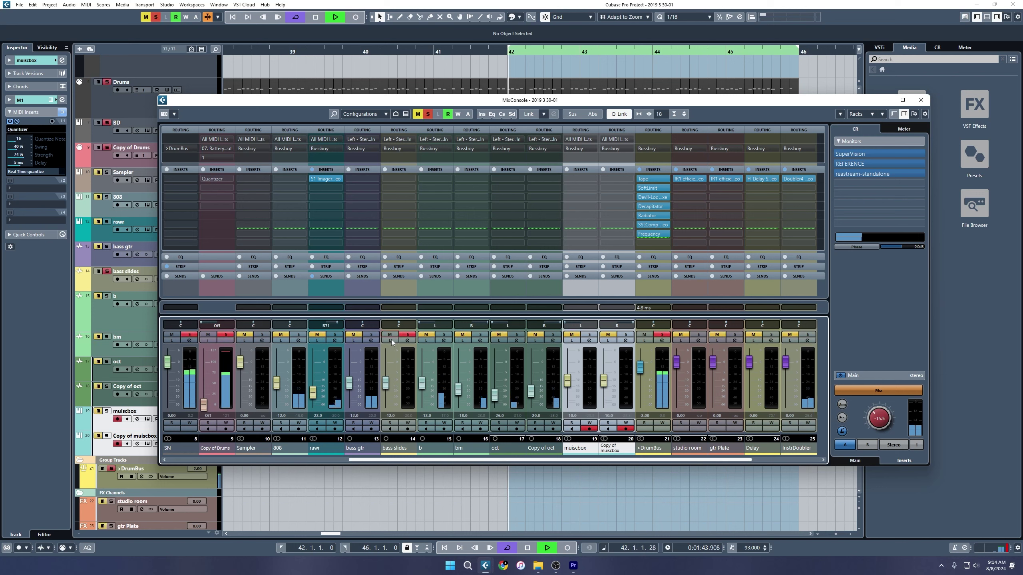
{"action": "left_click", "coordinate": [370, 335]}
{"action": "left_click_drag", "start_coordinate": [350, 381], "coordinate": [347, 384]}
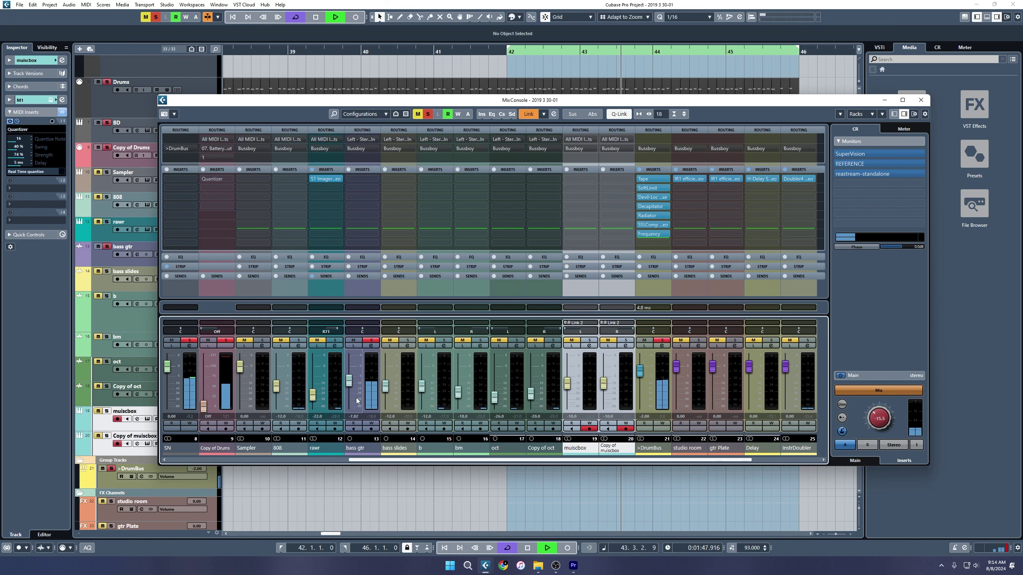
{"action": "left_click", "coordinate": [355, 417]}
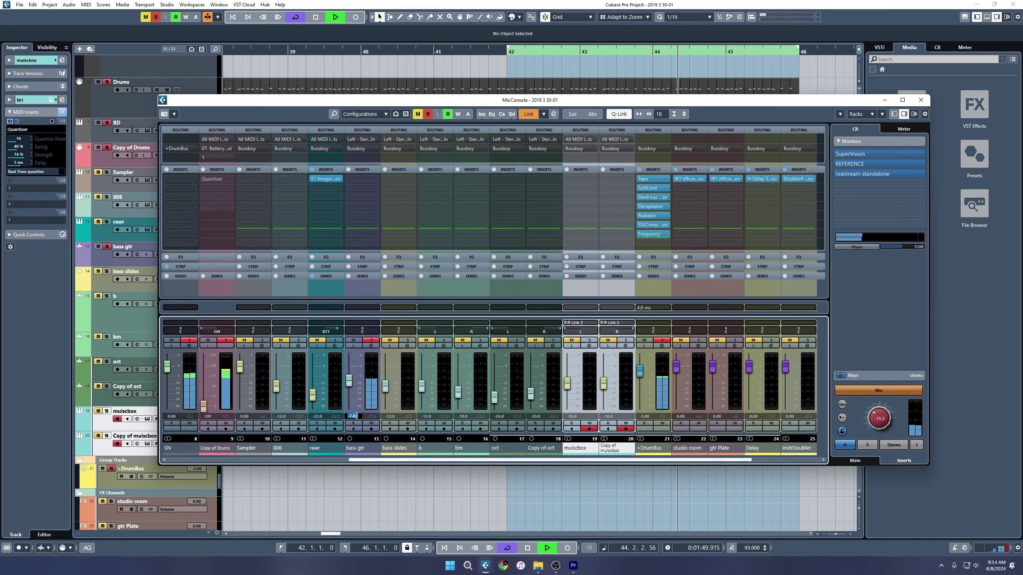
{"action": "type", "text": "-12"}
{"action": "key", "text": "Return"}
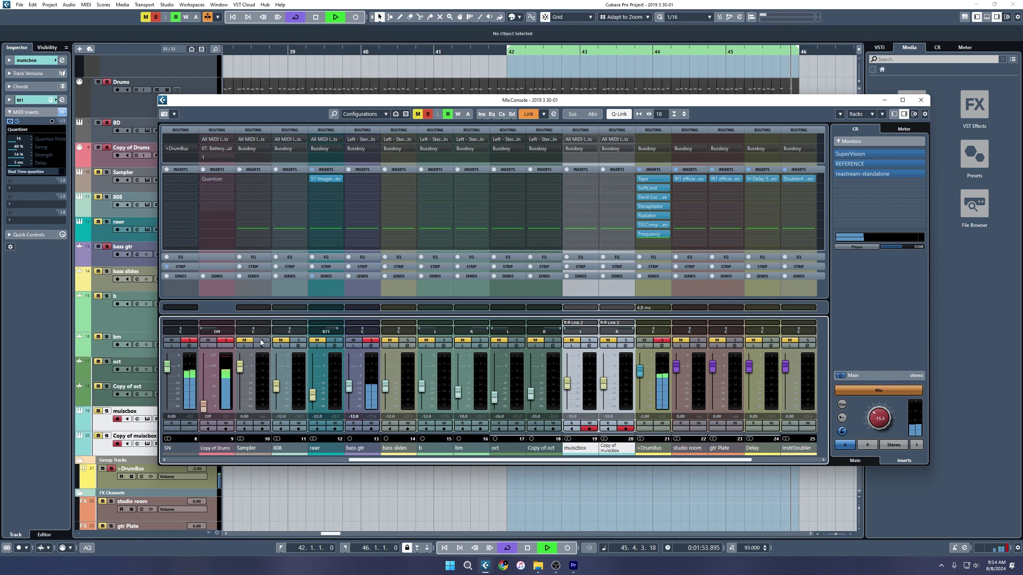
Step: Close the MixConsole and select all tracks from Sampler through Copy of muiscbox in the project
{"action": "left_click", "coordinate": [920, 100]}
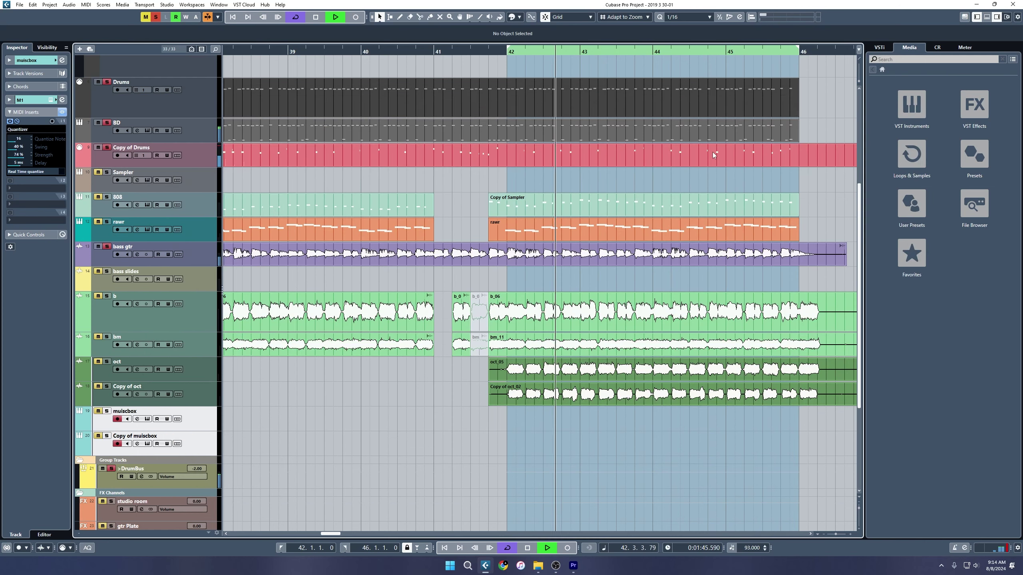
{"action": "key", "text": "g"}
{"action": "key", "text": "g"}
{"action": "key", "text": "g"}
{"action": "key", "text": "g"}
{"action": "key", "text": "g"}
{"action": "key", "text": "g"}
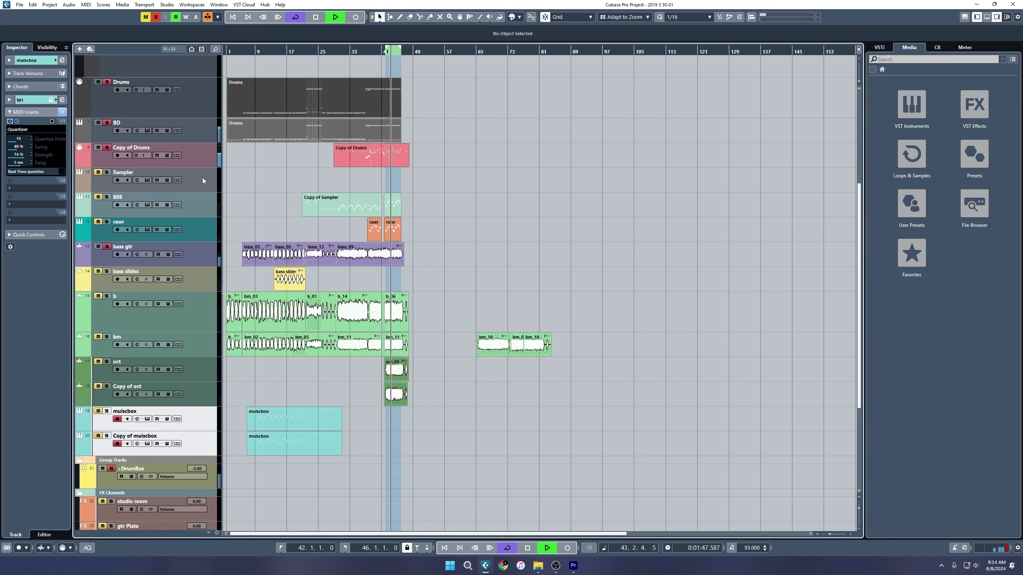
{"action": "left_click", "coordinate": [199, 193]}
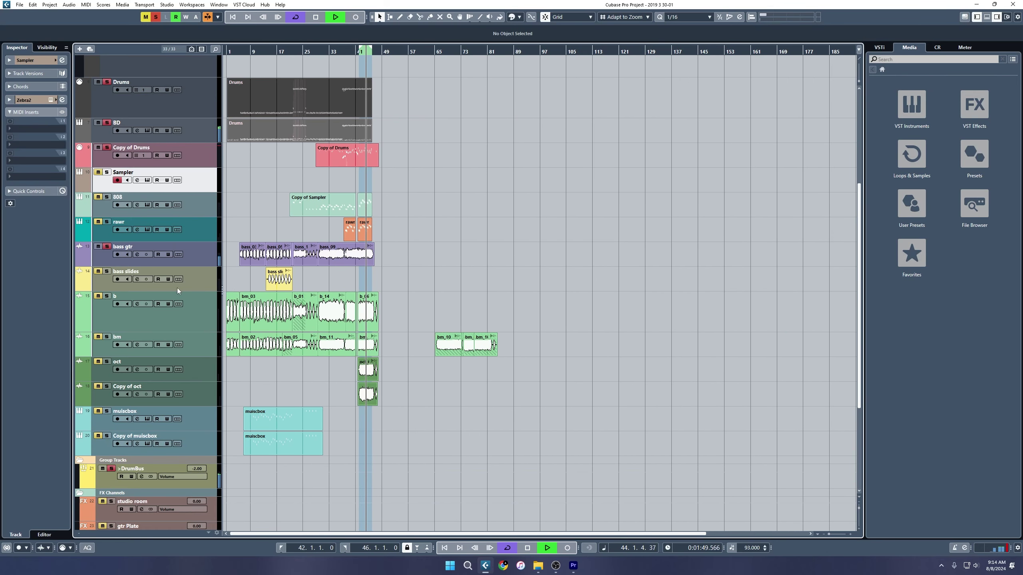
{"action": "scroll", "coordinate": [178, 288], "scroll_direction": "down", "scroll_amount": 3}
{"action": "left_click", "coordinate": [197, 347], "text": "shift"}
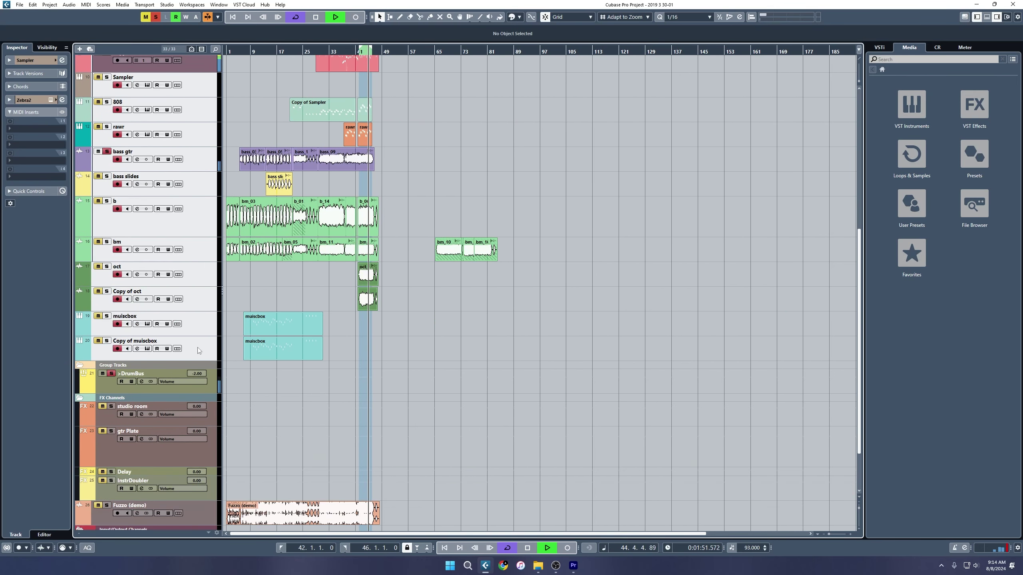
Step: Add a stereo group channel named >Instruments for the selected tracks, with its audio output routed to Bussboy
{"action": "key", "text": "ctrl+g"}
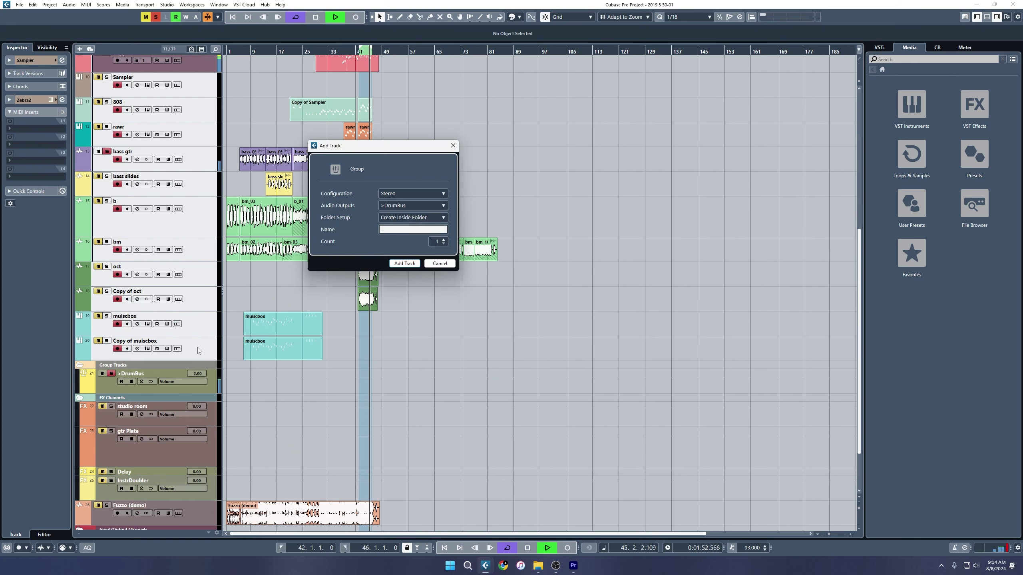
{"action": "left_click", "coordinate": [404, 208]}
{"action": "left_click", "coordinate": [414, 276]}
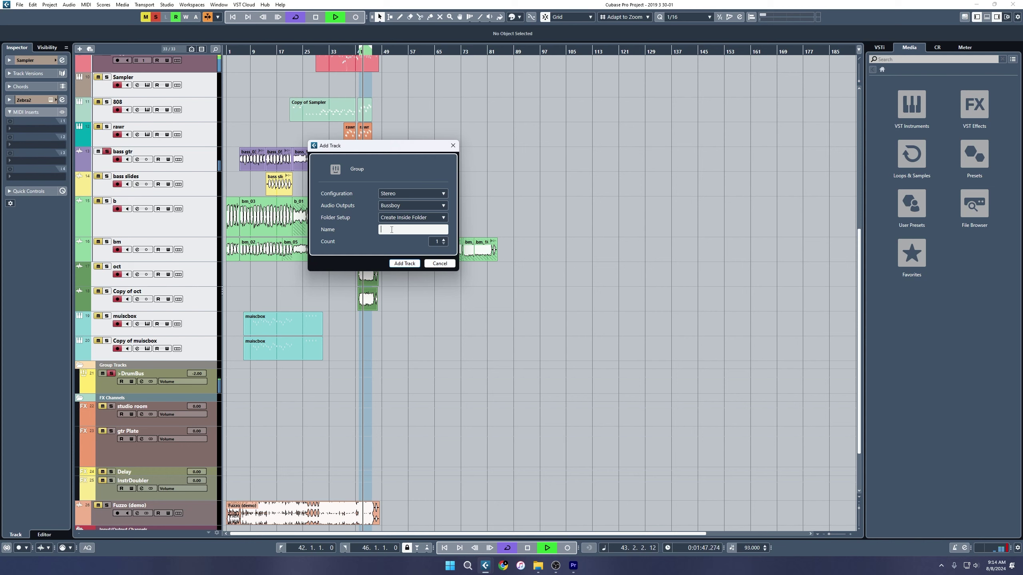
{"action": "type", "text": ">Inst"}
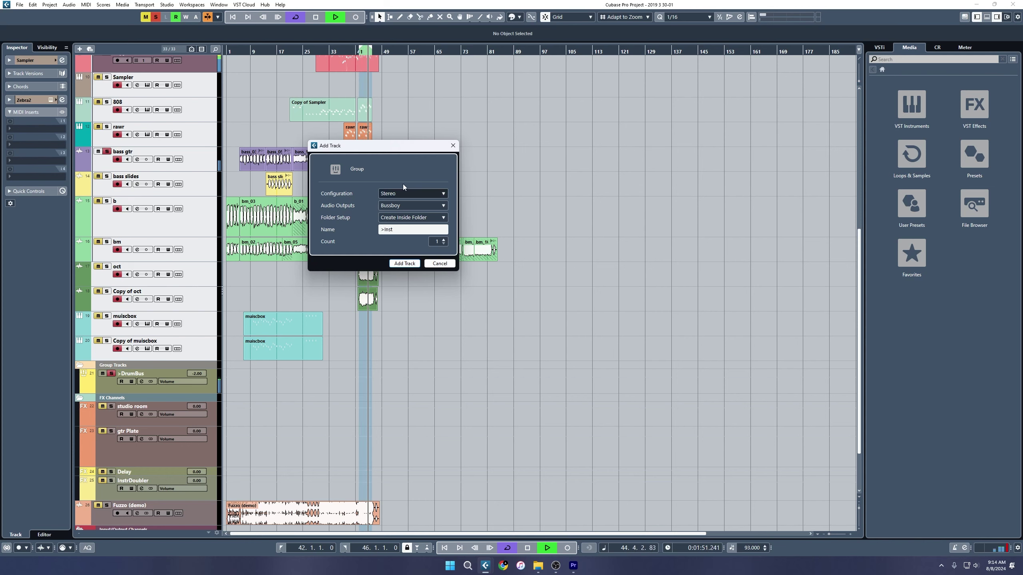
{"action": "type", "text": "ruments"}
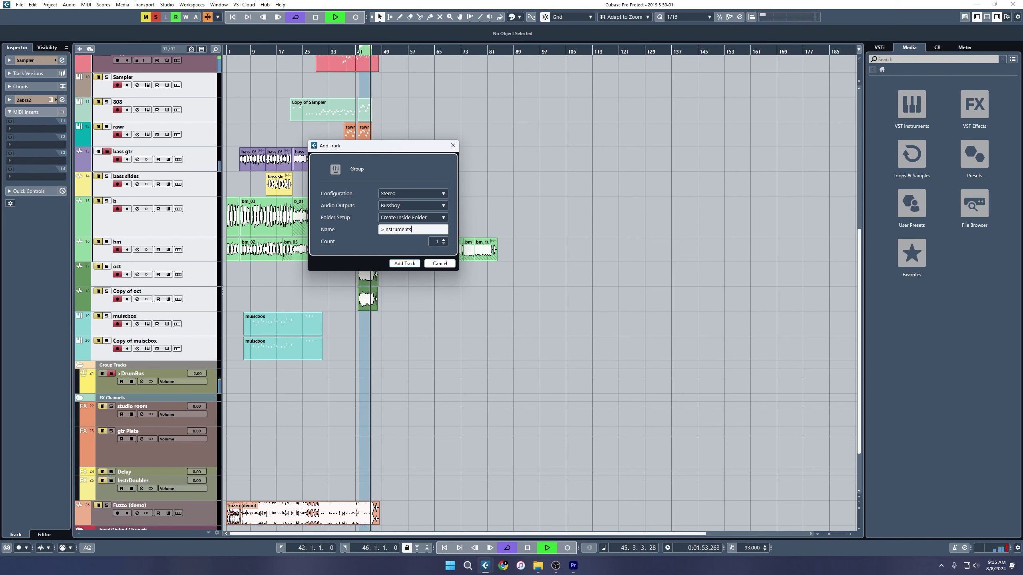
{"action": "left_click", "coordinate": [405, 266]}
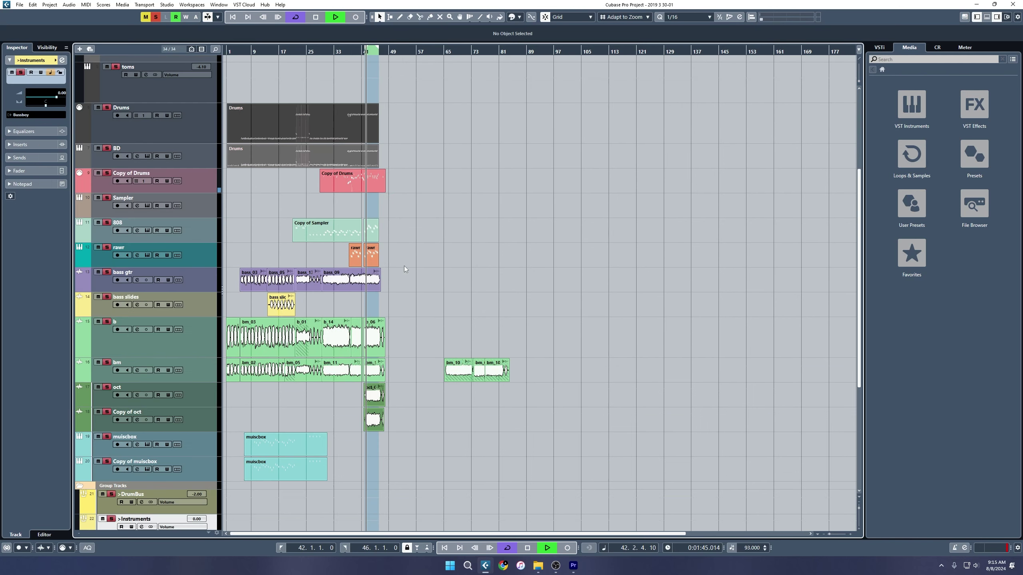
Step: Move the >Instruments group track above >DrumBus and reopen the MixConsole
{"action": "scroll", "coordinate": [391, 279], "scroll_direction": "down", "scroll_amount": 5}
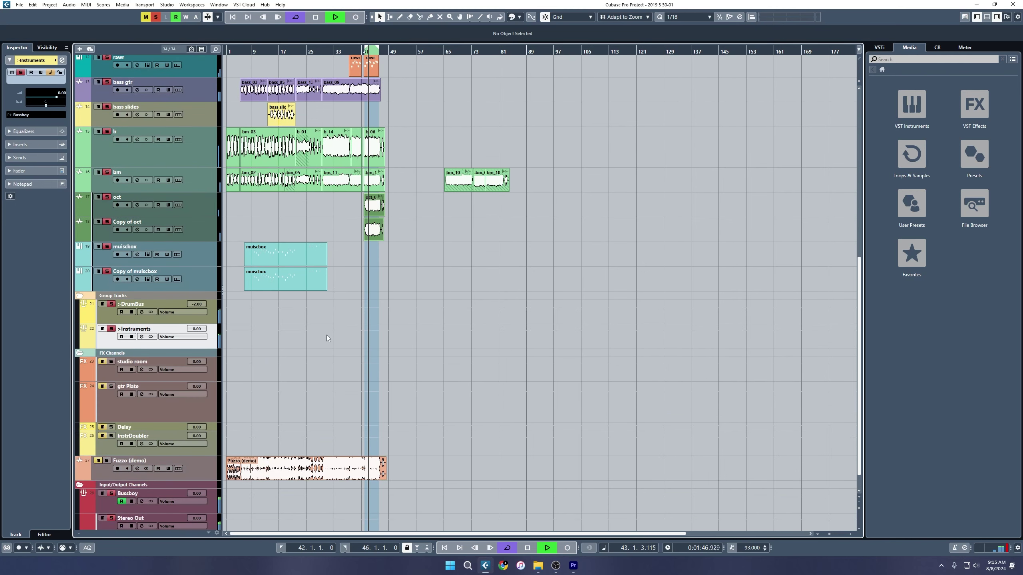
{"action": "left_click_drag", "start_coordinate": [125, 342], "coordinate": [123, 322]}
{"action": "key", "text": "F3"}
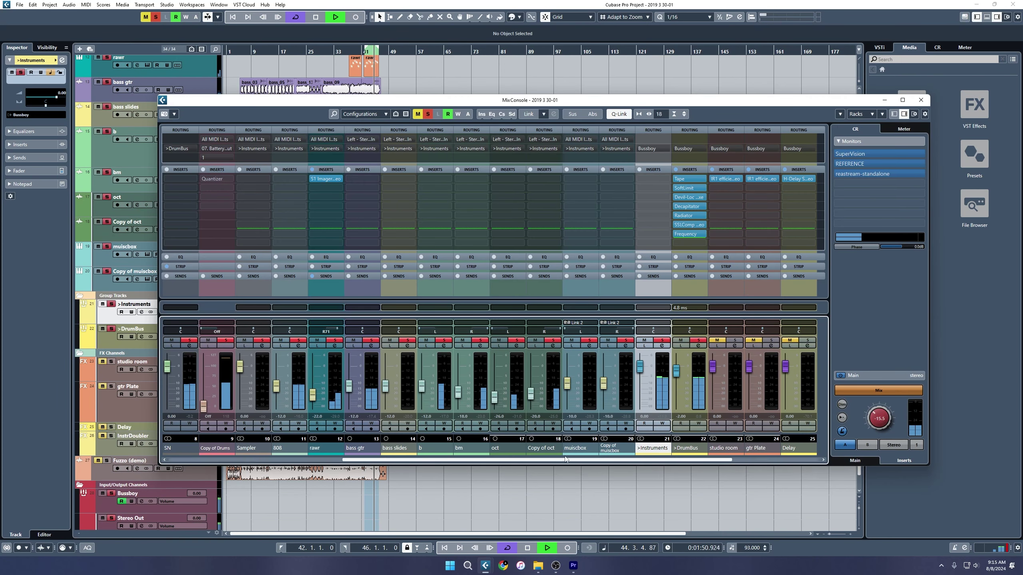
Step: Raise the linked levels of all channels from Sampler through Copy of muiscbox, bringing bass gtr to -8.00 dB
{"action": "left_click", "coordinate": [610, 448]}
{"action": "left_click", "coordinate": [251, 447]}
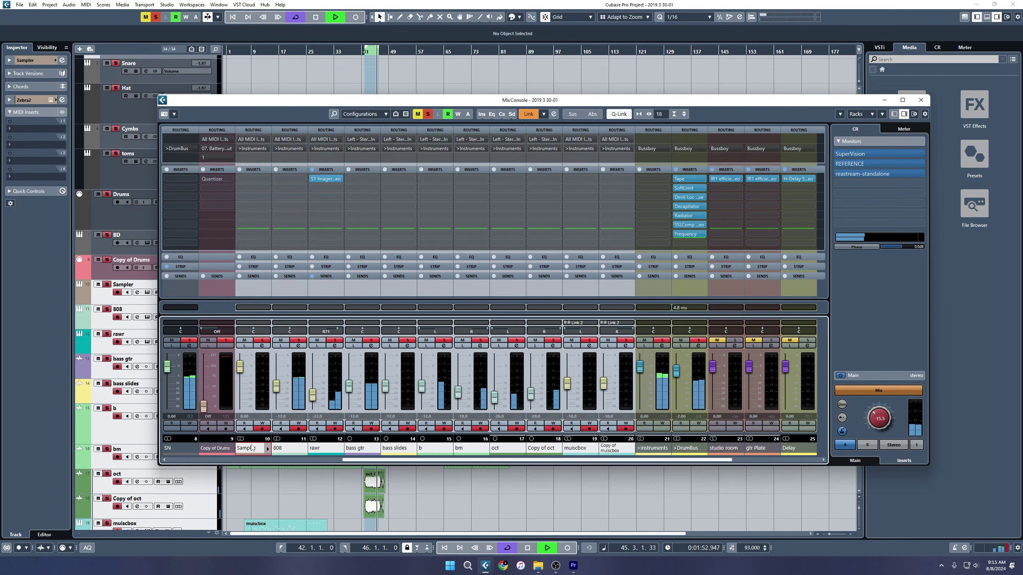
{"action": "scroll", "coordinate": [454, 389], "scroll_direction": "up", "scroll_amount": 4}
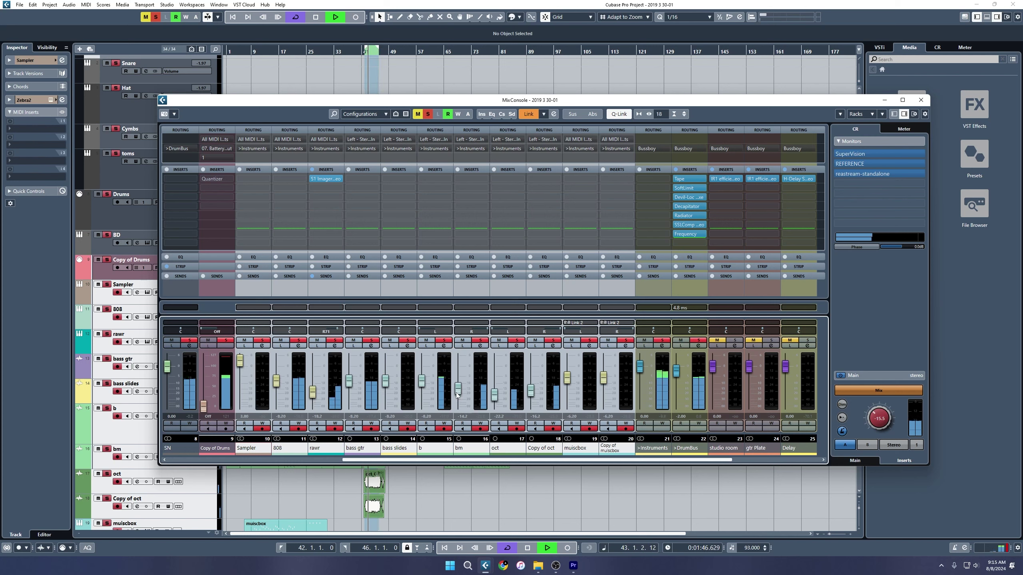
{"action": "left_click", "coordinate": [356, 416]}
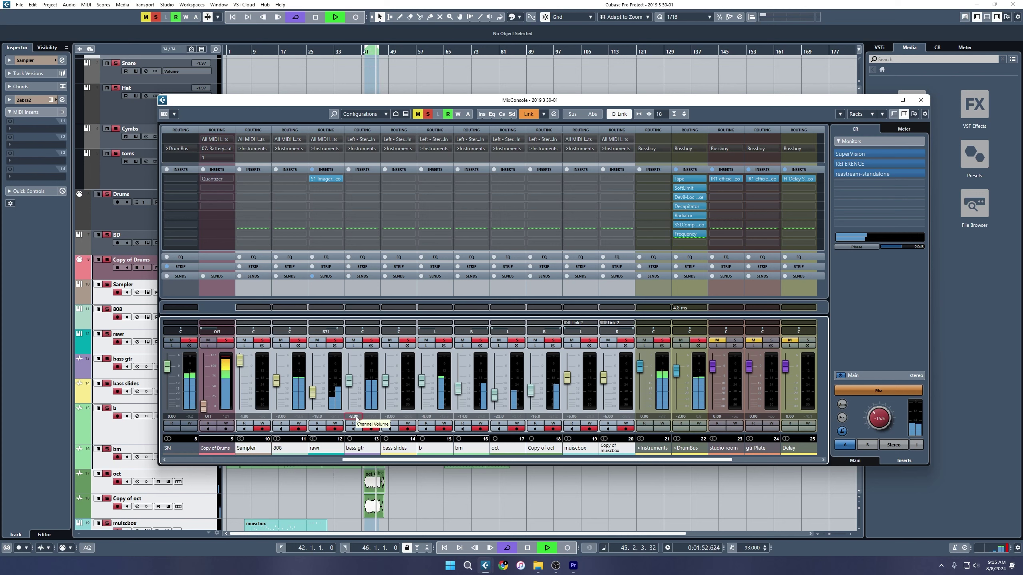
Step: Load the FX chain preset "JR instruments buss" into the inserts of >Instruments
{"action": "left_click", "coordinate": [666, 170]}
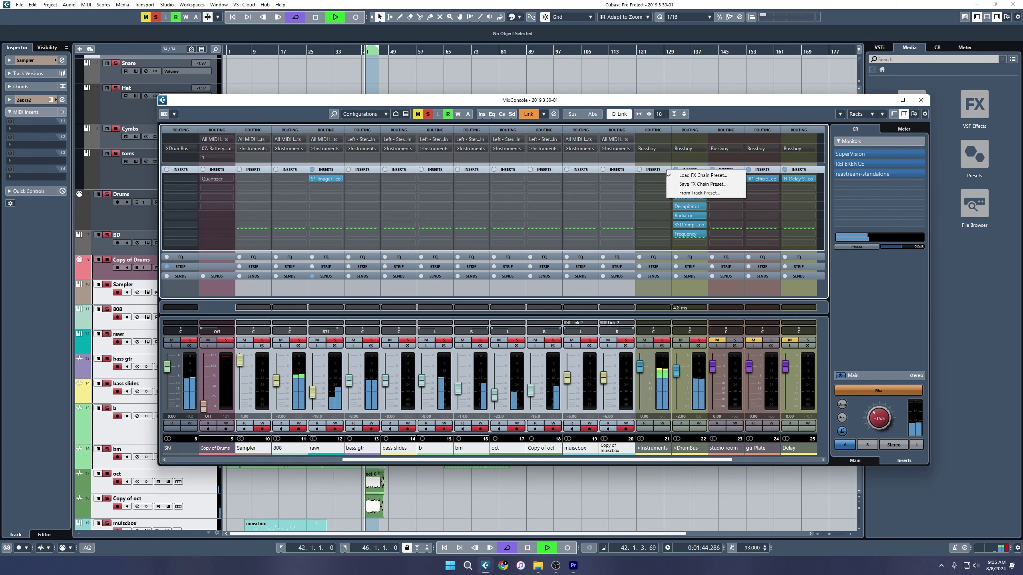
{"action": "left_click", "coordinate": [693, 178]}
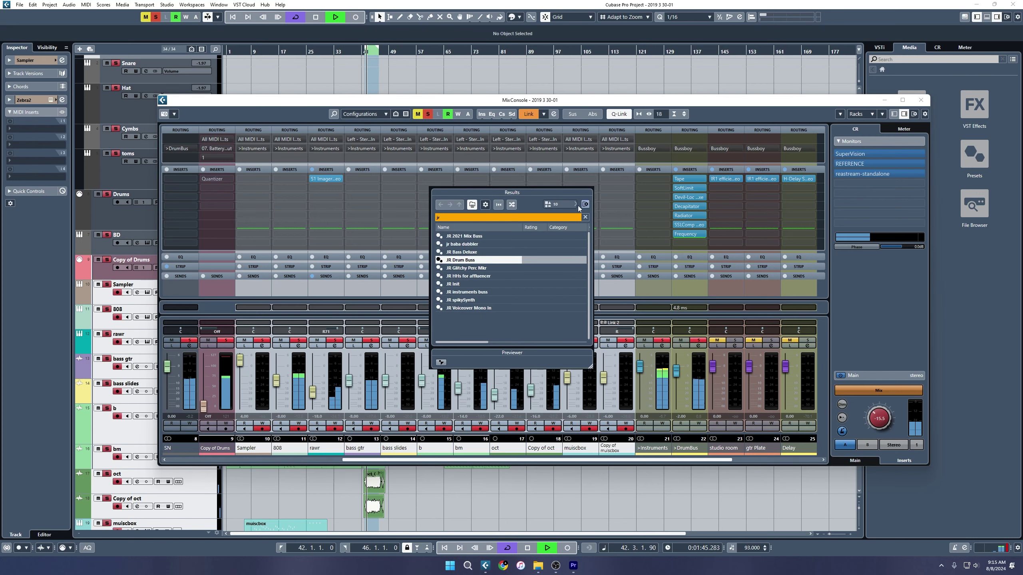
{"action": "double_click", "coordinate": [467, 292]}
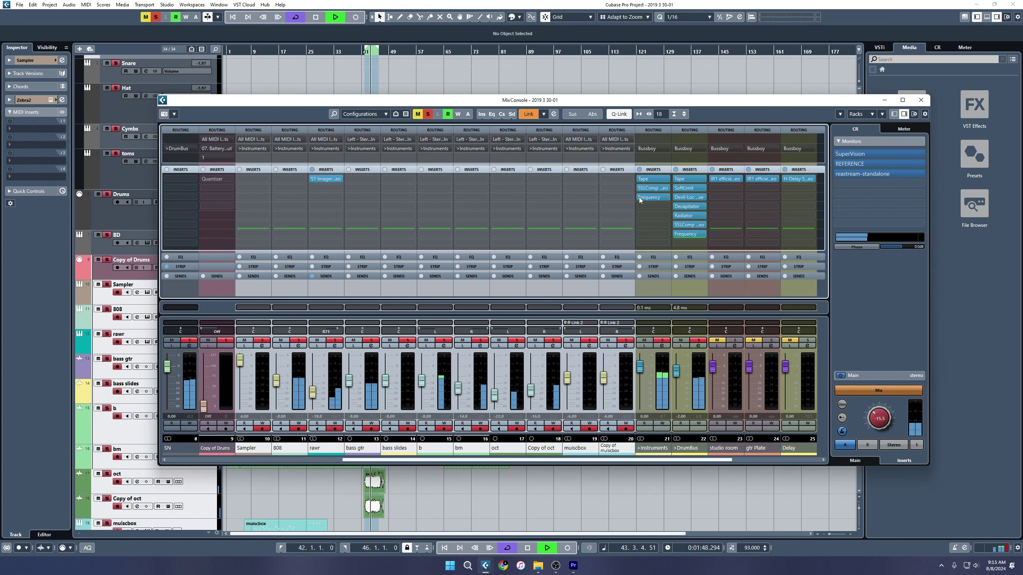
Step: Examine the settings of the Tape and SSLComp inserts on >Instruments
{"action": "left_click", "coordinate": [652, 179]}
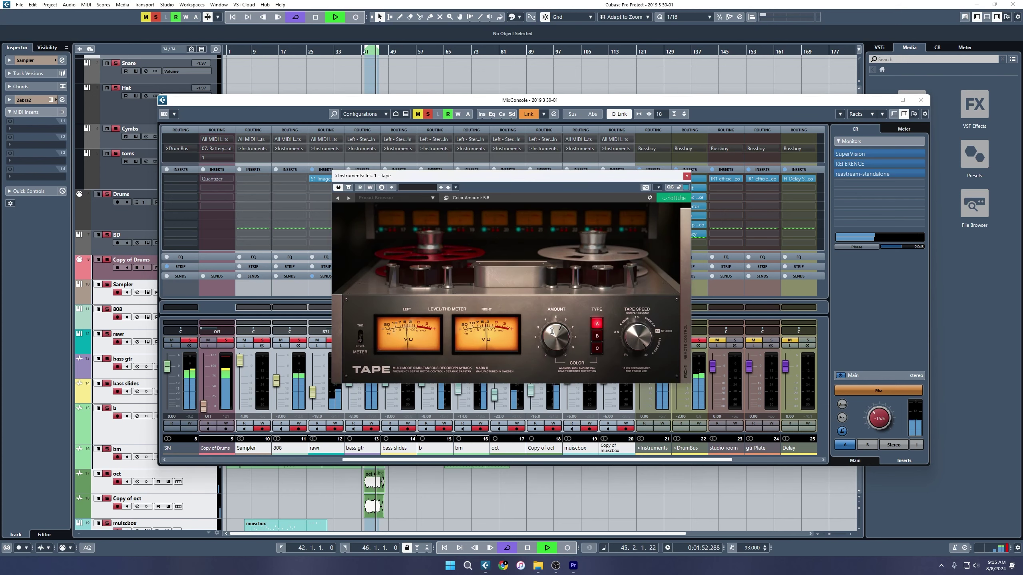
{"action": "left_click", "coordinate": [686, 176]}
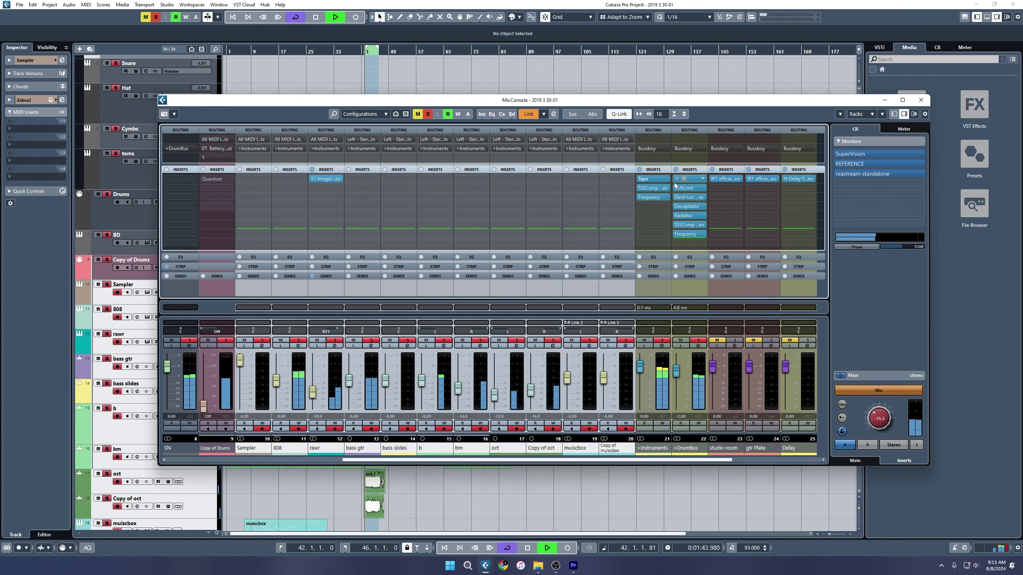
{"action": "left_click", "coordinate": [648, 189]}
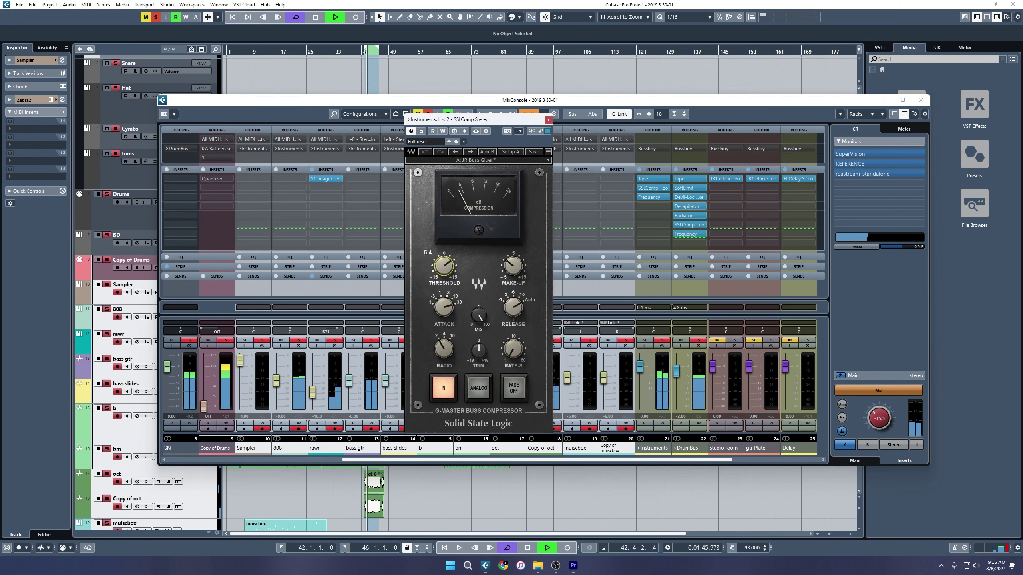
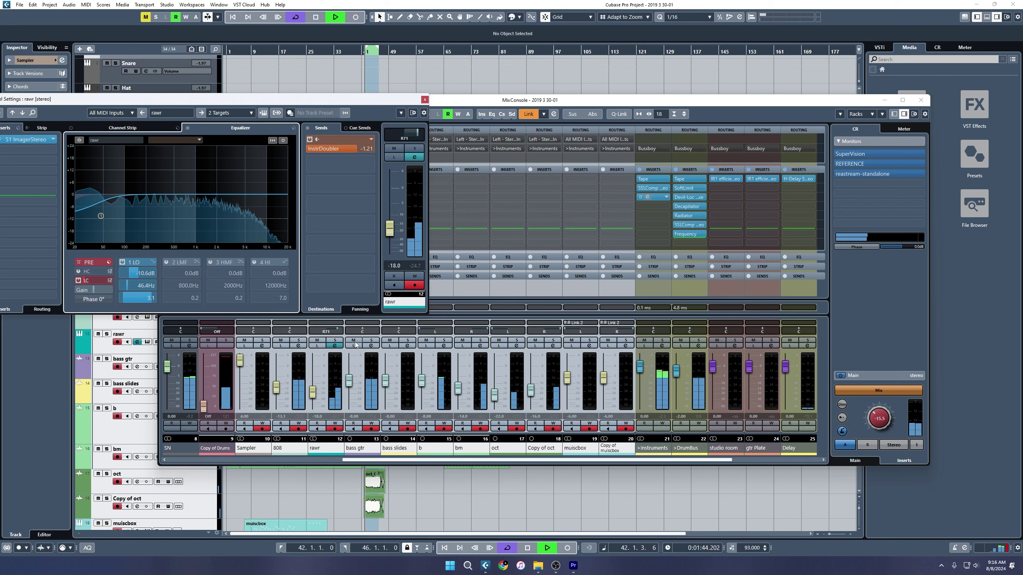
Step: Audition the rawr channel in solo and release the solo
{"action": "left_click", "coordinate": [335, 341]}
{"action": "left_click", "coordinate": [335, 340]}
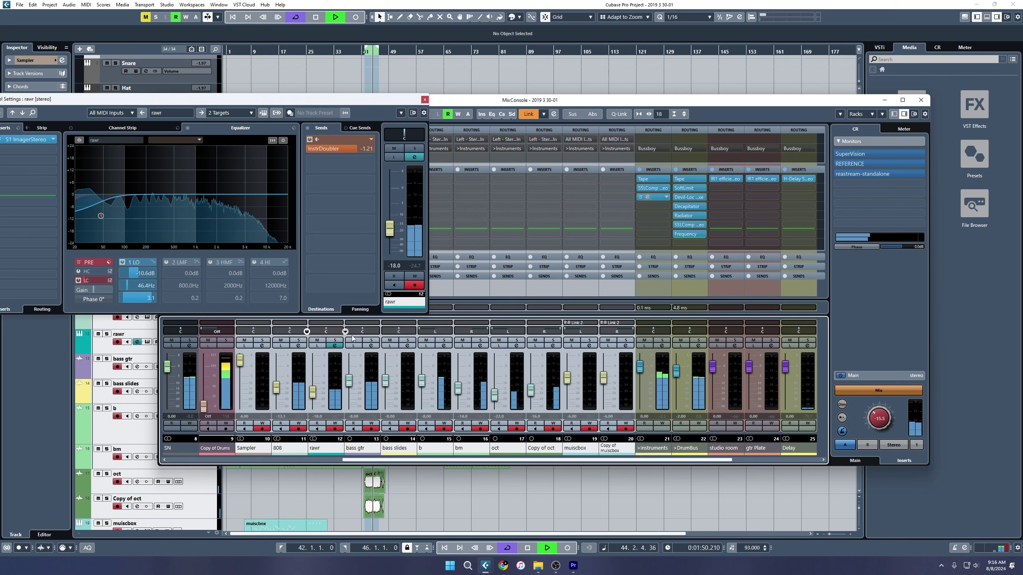
Step: Move the rawr channel's low EQ band to 77.0 Hz with a Q of 4.6 and raise its low-cut frequency
{"action": "key", "text": "space"}
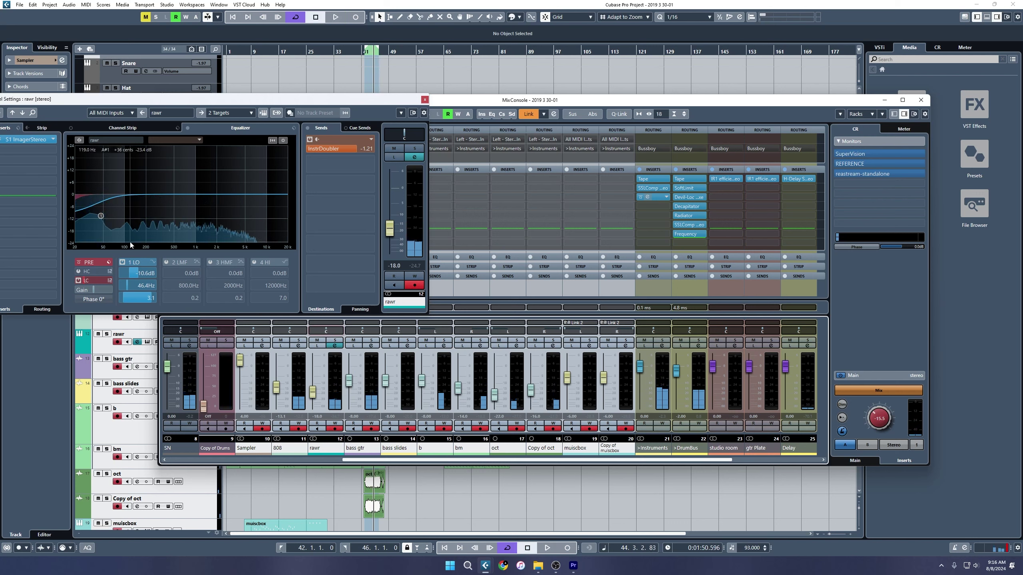
{"action": "key", "text": "space"}
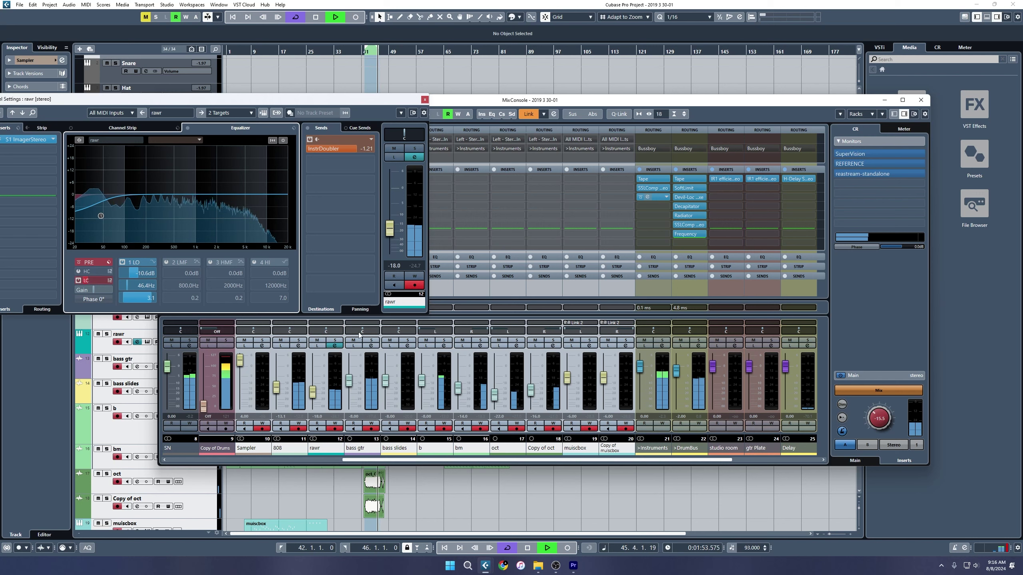
{"action": "mouse_move", "coordinate": [324, 334]}
{"action": "left_mouse_down"}
{"action": "mouse_move", "coordinate": [346, 334]}
{"action": "mouse_move", "coordinate": [331, 330]}
{"action": "left_mouse_up"}
{"action": "key", "text": "space"}
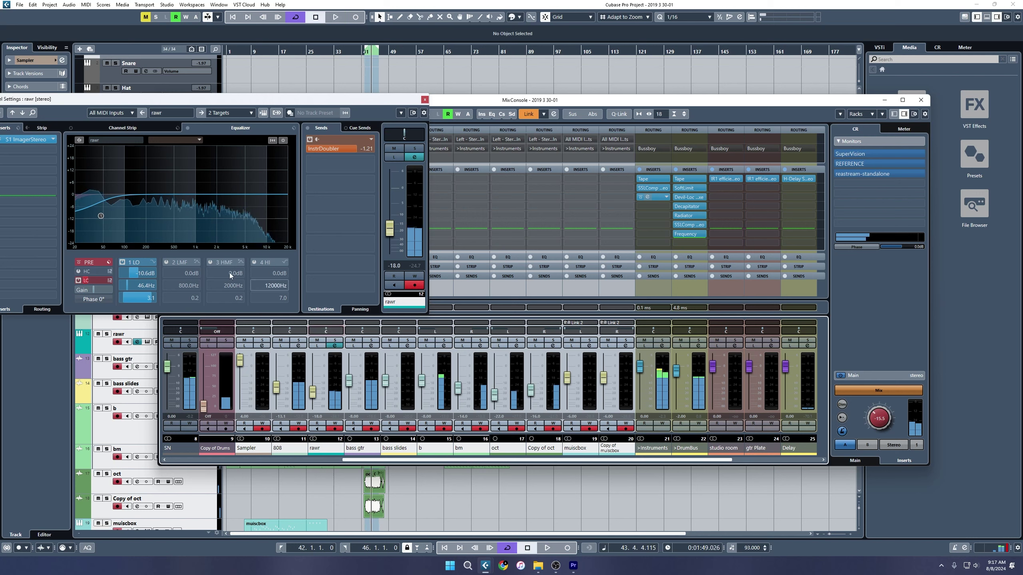
{"action": "scroll", "coordinate": [101, 216], "scroll_direction": "up", "scroll_amount": 5}
{"action": "left_click_drag", "start_coordinate": [101, 216], "coordinate": [116, 216]}
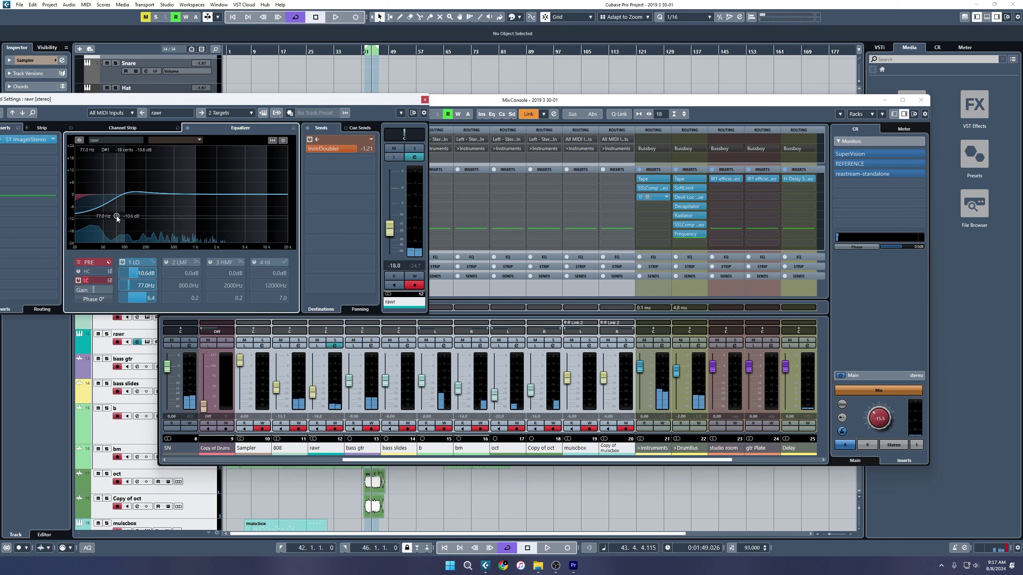
{"action": "scroll", "coordinate": [117, 216], "scroll_direction": "down", "scroll_amount": 3}
{"action": "key", "text": "space"}
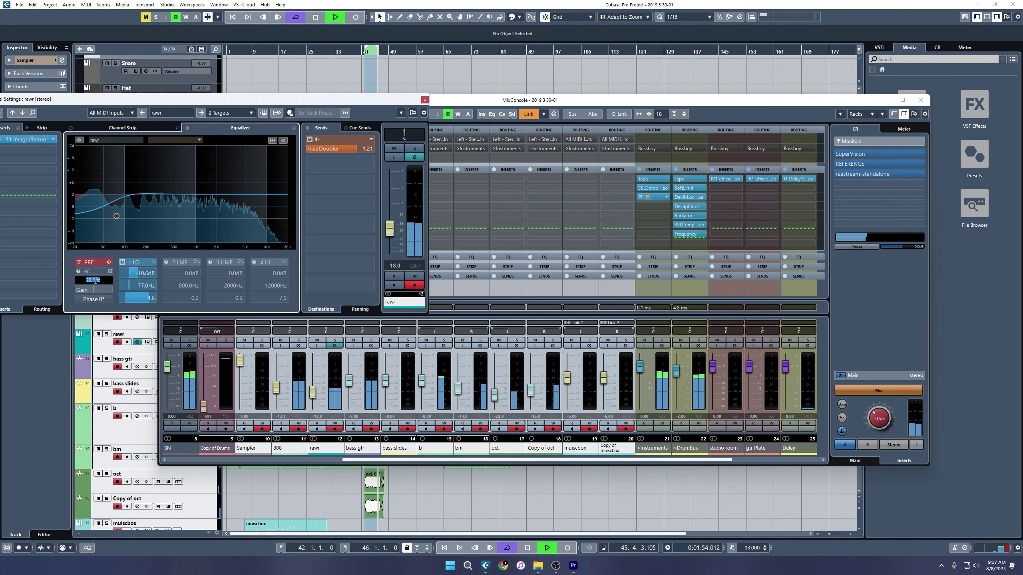
{"action": "left_click_drag", "start_coordinate": [95, 281], "coordinate": [104, 279]}
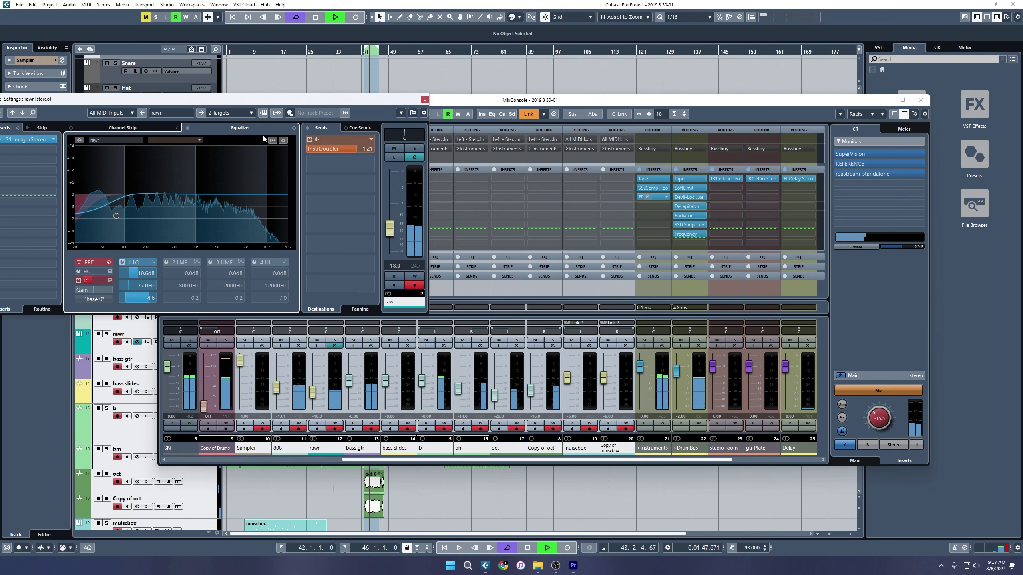
{"action": "left_click", "coordinate": [425, 100]}
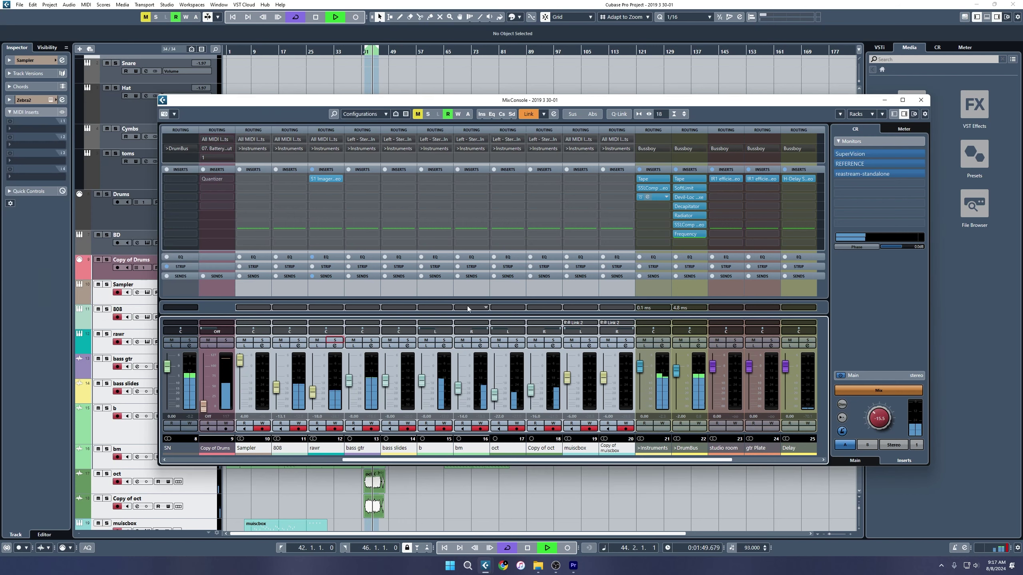
Step: Examine the arrangement around bars 42 to 46, including the b, bm, oct and Copy of oct tracks
{"action": "left_click", "coordinate": [921, 100]}
{"action": "key", "text": "h"}
{"action": "key", "text": "h"}
{"action": "key", "text": "h"}
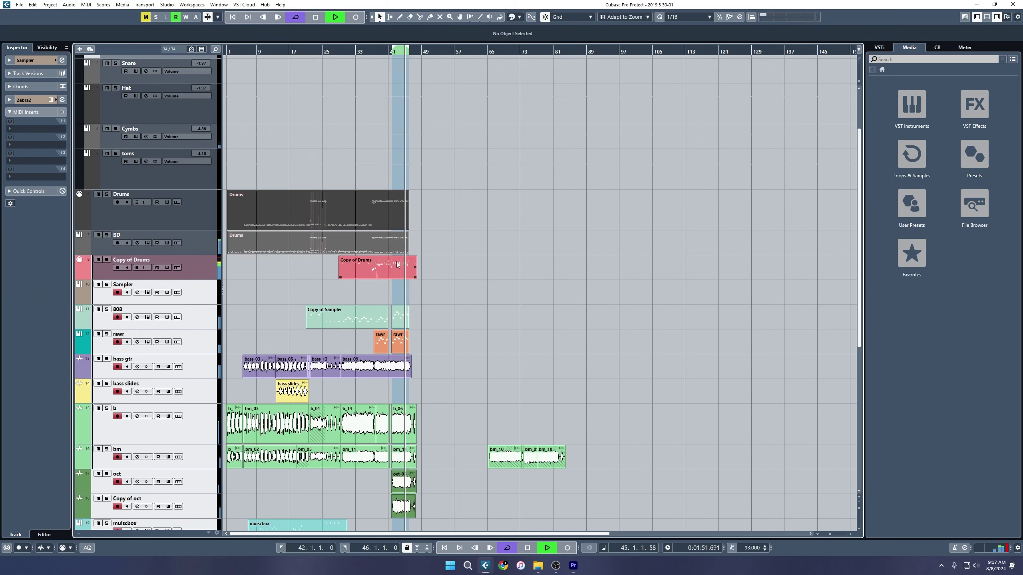
{"action": "scroll", "coordinate": [676, 310], "scroll_direction": "down", "scroll_amount": 2}
{"action": "key", "text": "h"}
{"action": "key", "text": "h"}
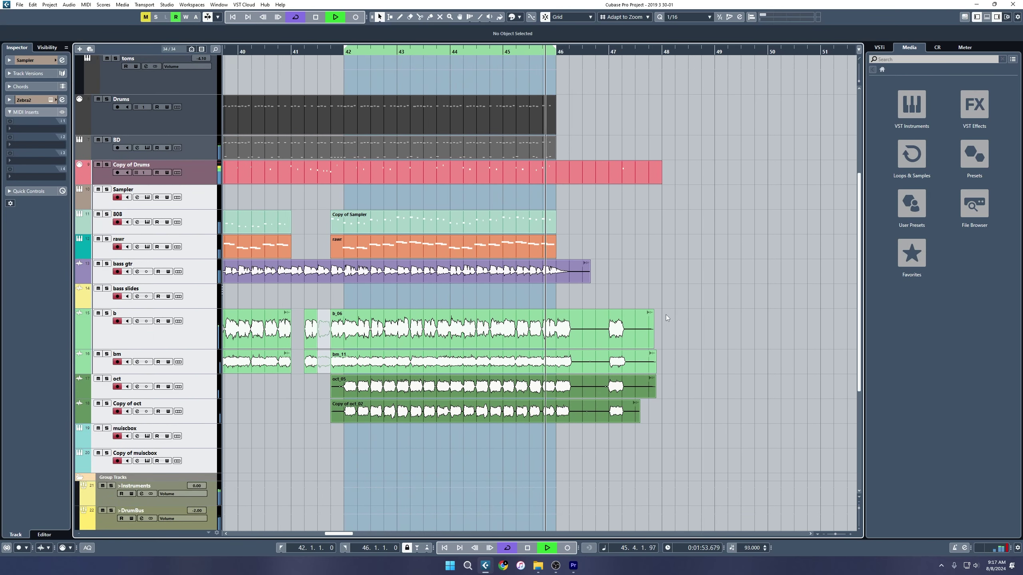
{"action": "key", "text": "F3"}
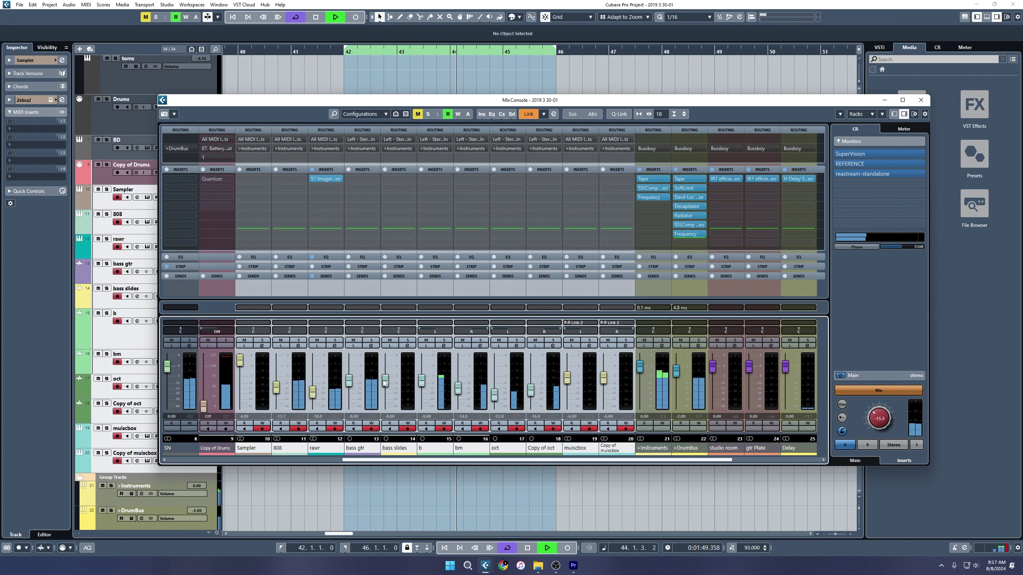
Step: Route channels b through Copy of oct to a new stereo group named ">Gtr Group" that outputs to >Instruments
{"action": "left_click", "coordinate": [446, 445]}
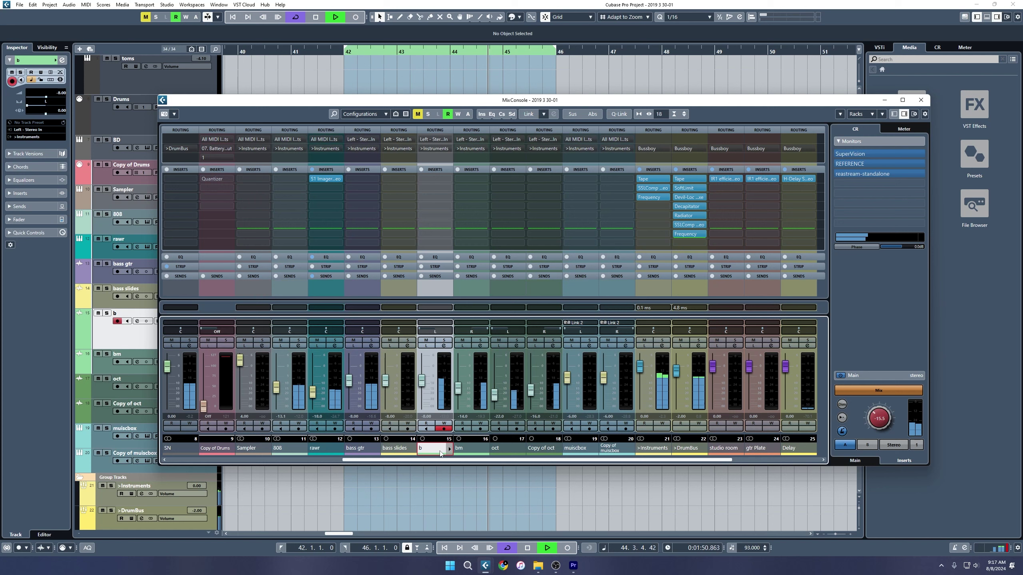
{"action": "left_click", "coordinate": [528, 452], "text": "shift"}
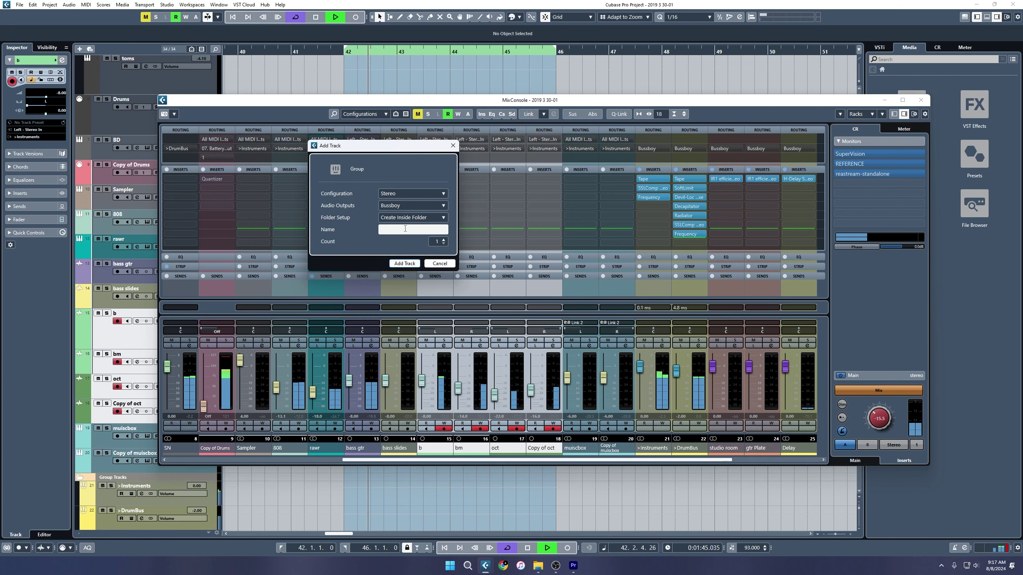
{"action": "left_click", "coordinate": [409, 205]}
{"action": "left_click", "coordinate": [417, 290]}
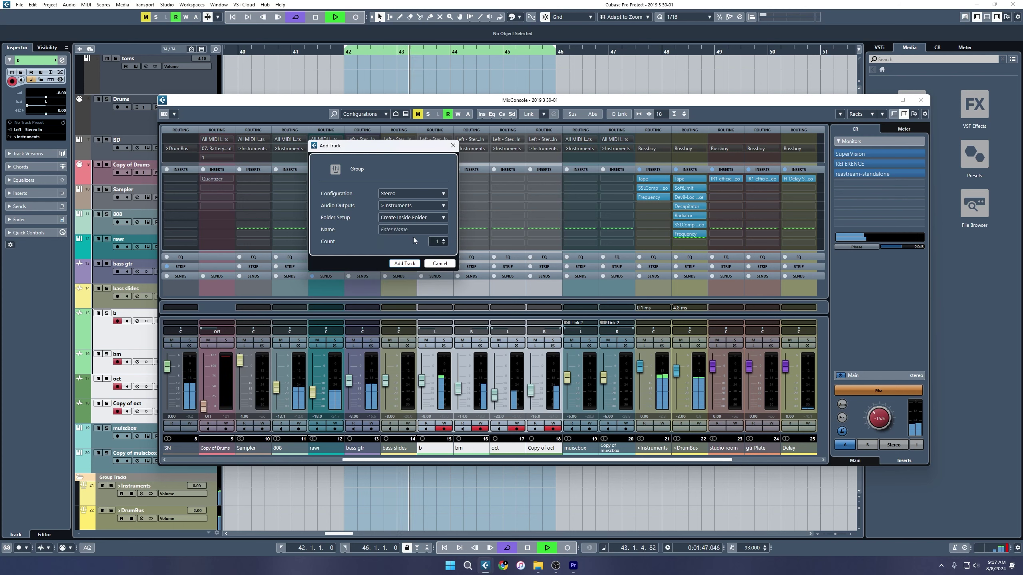
{"action": "type", "text": ">G"}
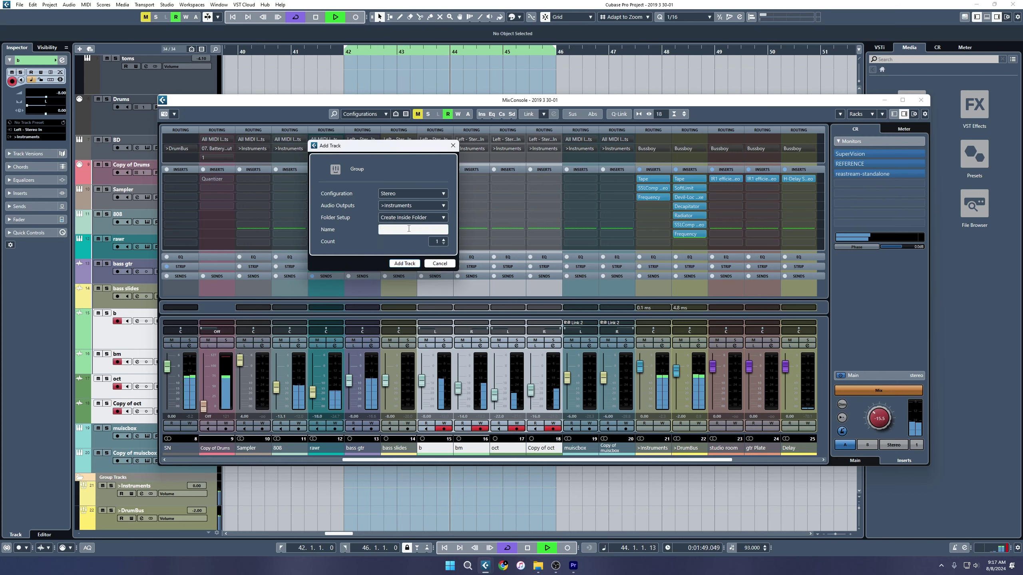
{"action": "type", "text": "tr Group"}
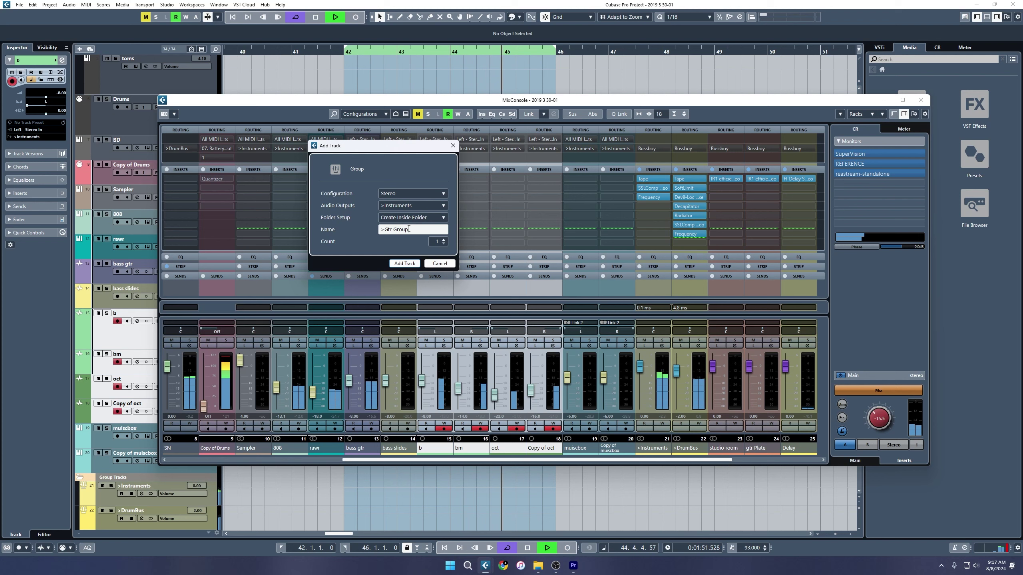
{"action": "key", "text": "Return"}
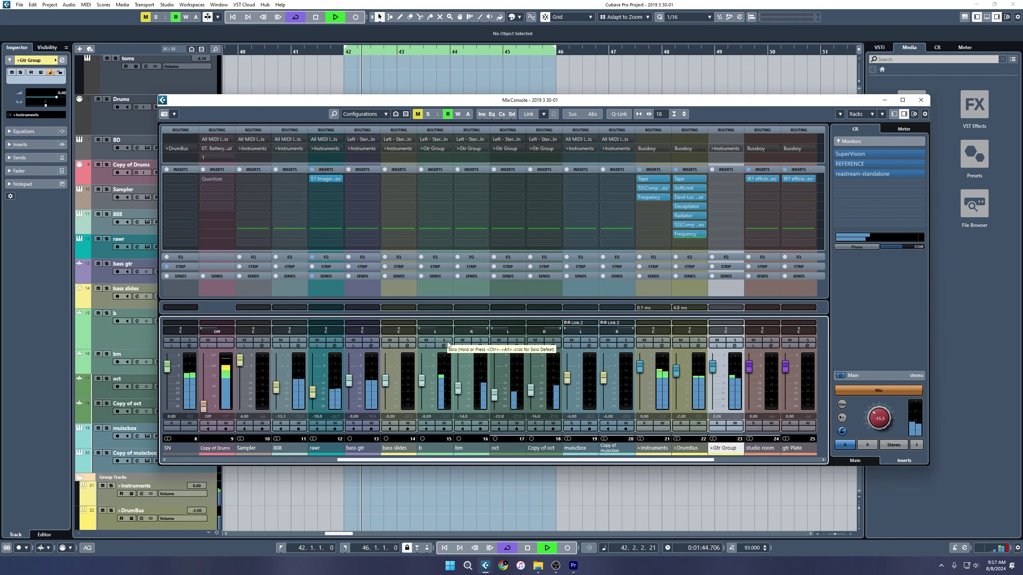
Step: Load the FX chain preset "JR HHB Lofi SynBus" into the inserts of >Gtr Group
{"action": "left_click", "coordinate": [743, 180]}
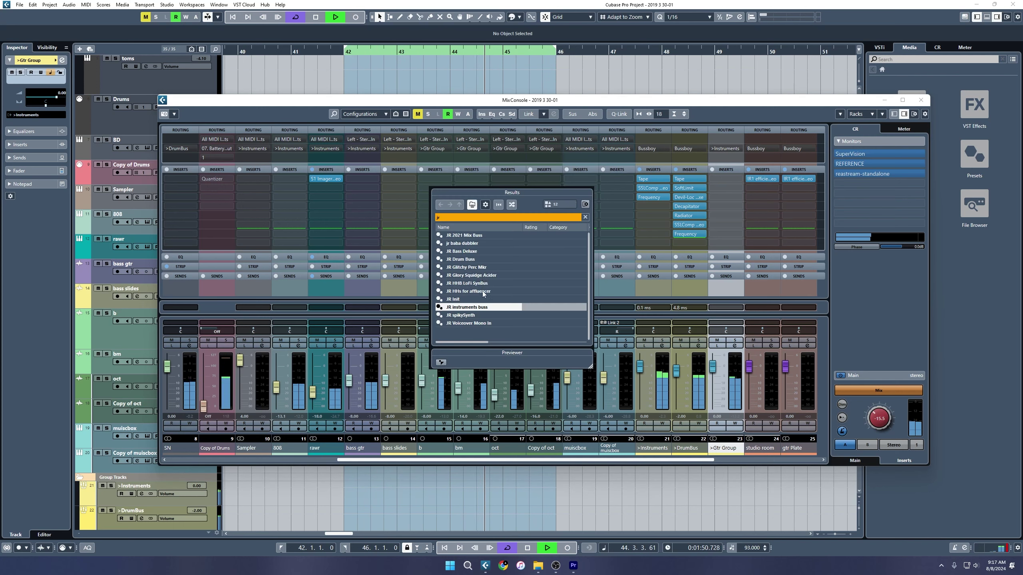
{"action": "double_click", "coordinate": [467, 283]}
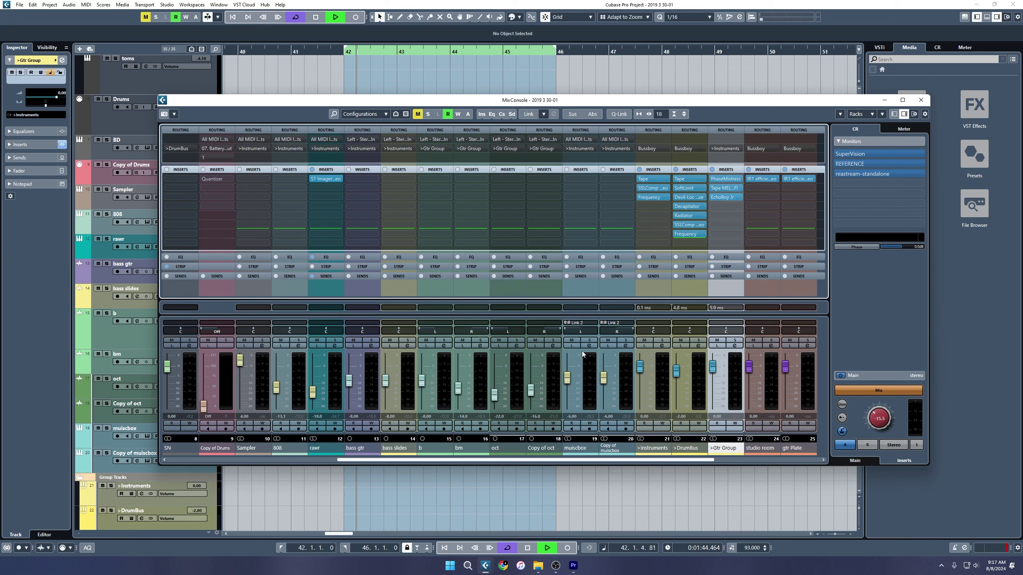
Step: Compare >Gtr Group with and without the PhaseMistress insert, both in the full mix and in solo
{"action": "left_click", "coordinate": [712, 170]}
{"action": "left_click", "coordinate": [719, 181]}
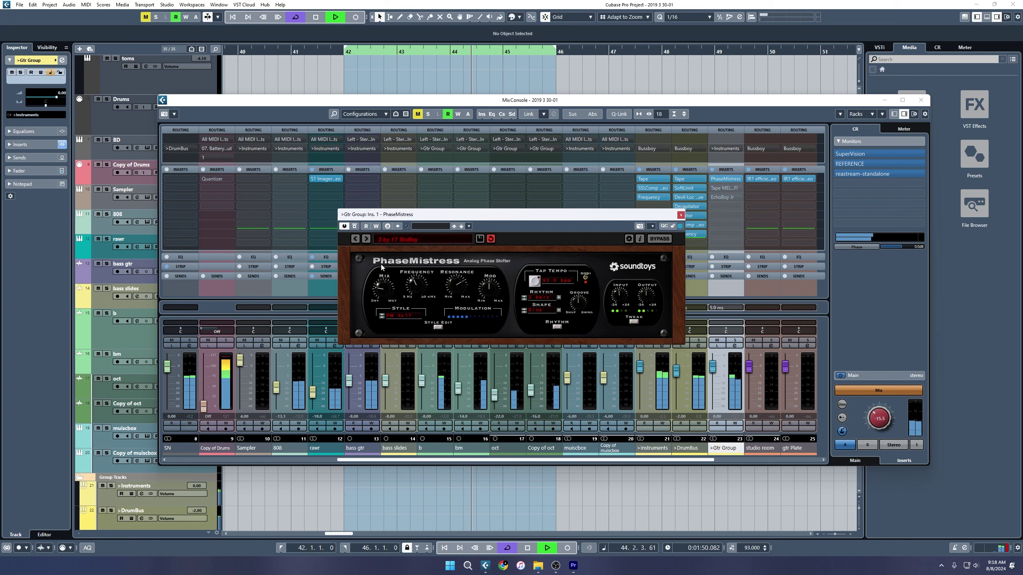
{"action": "left_click", "coordinate": [355, 227]}
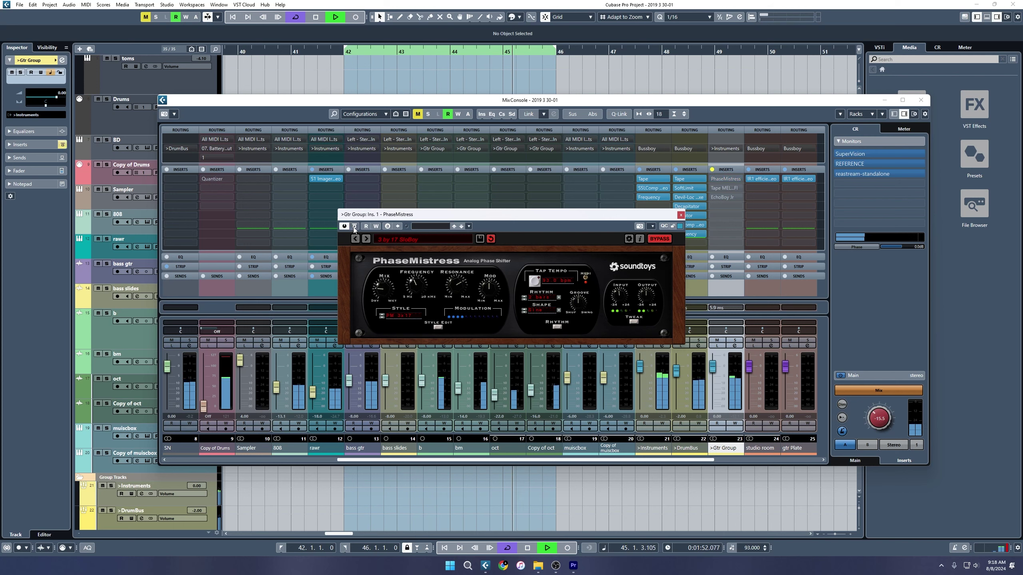
{"action": "left_click", "coordinate": [354, 227]}
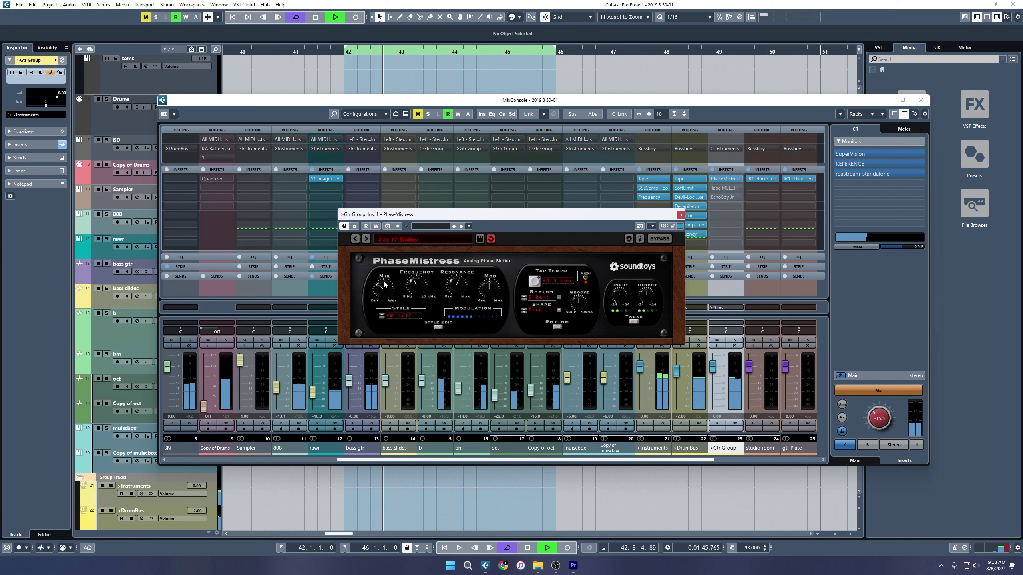
{"action": "left_click", "coordinate": [728, 341]}
{"action": "key", "text": "space"}
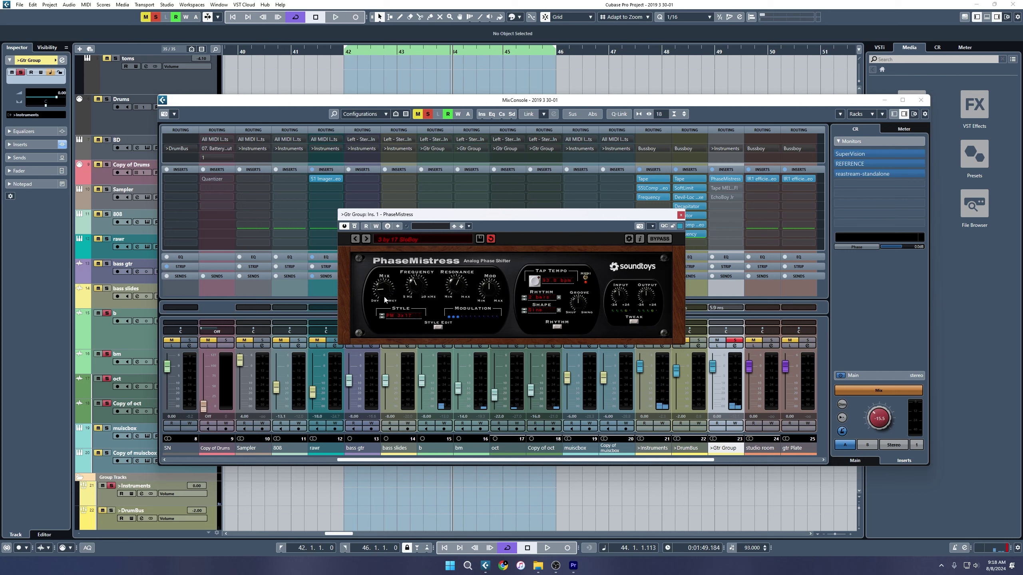
{"action": "key", "text": "space"}
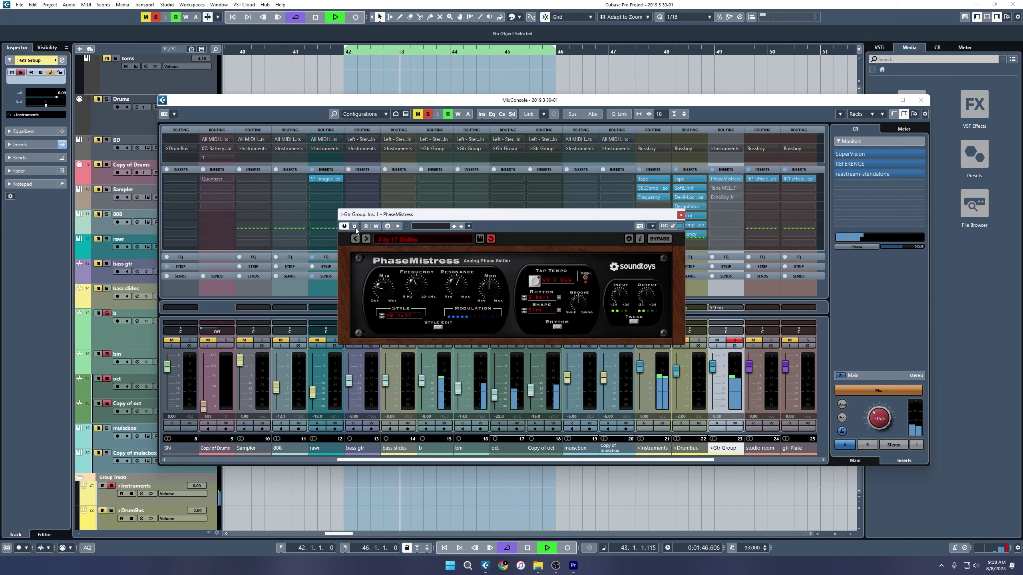
{"action": "left_click", "coordinate": [681, 214]}
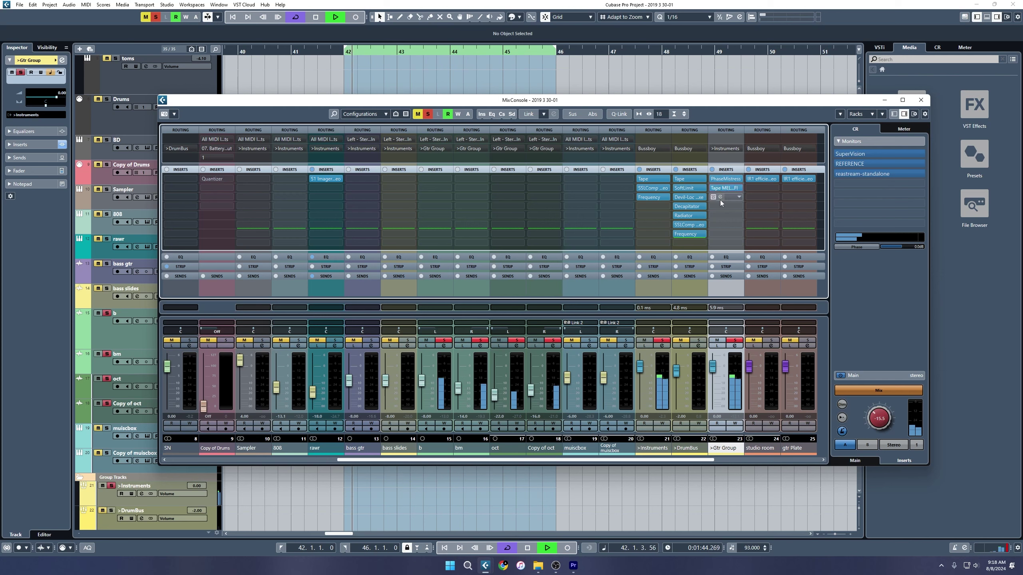
Step: Audition the Tape MELLO-FI and EchoBoy Jr. inserts on the soloed >Gtr Group and release the solo
{"action": "left_click", "coordinate": [725, 188]}
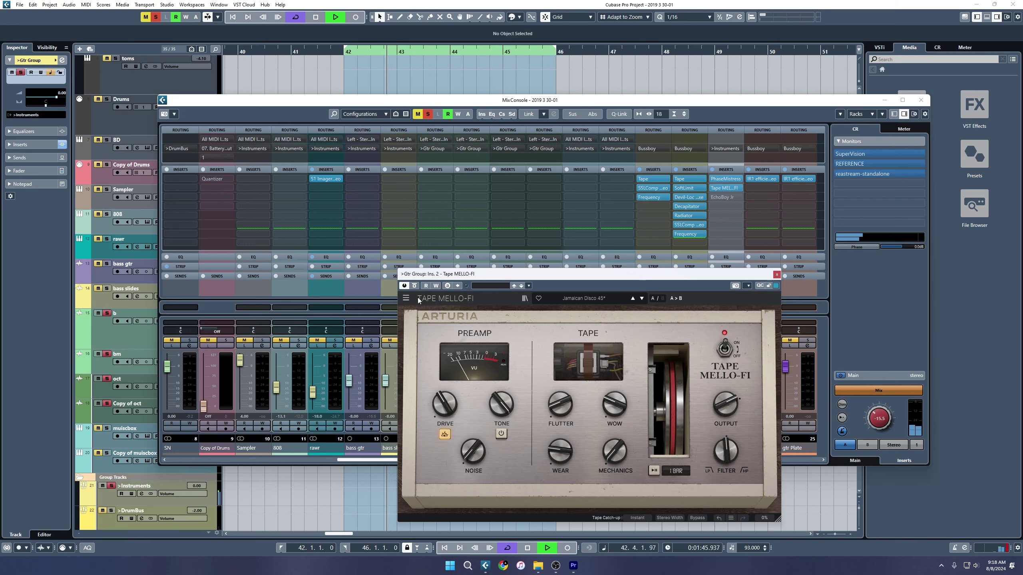
{"action": "left_click", "coordinate": [776, 275]}
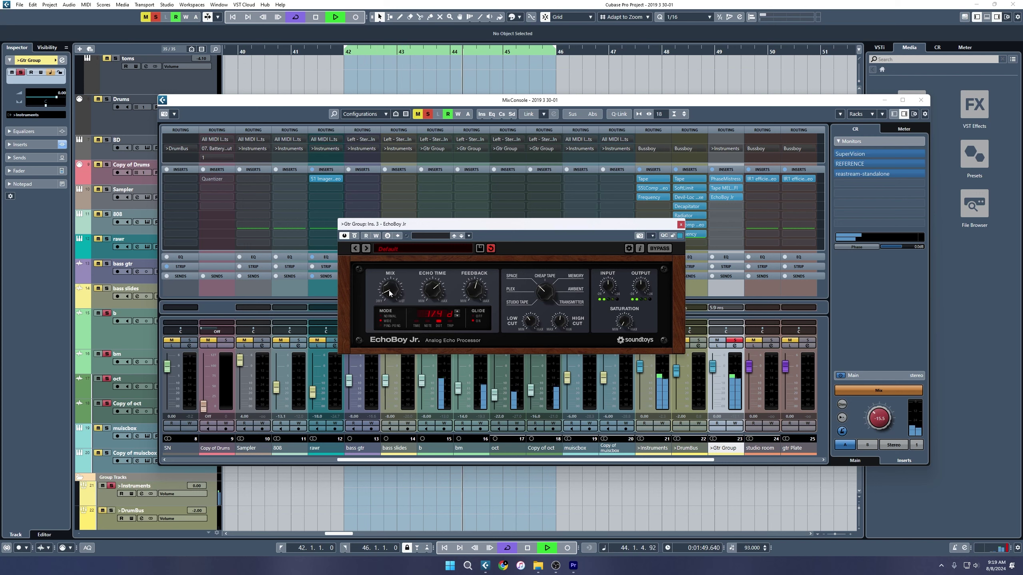
{"action": "left_click", "coordinate": [735, 327]}
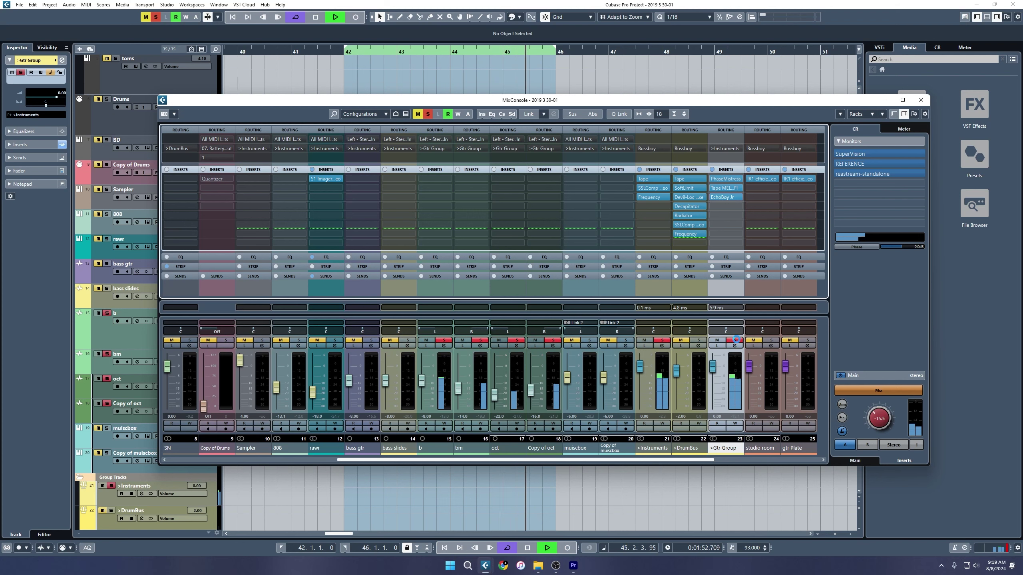
{"action": "left_click", "coordinate": [728, 339]}
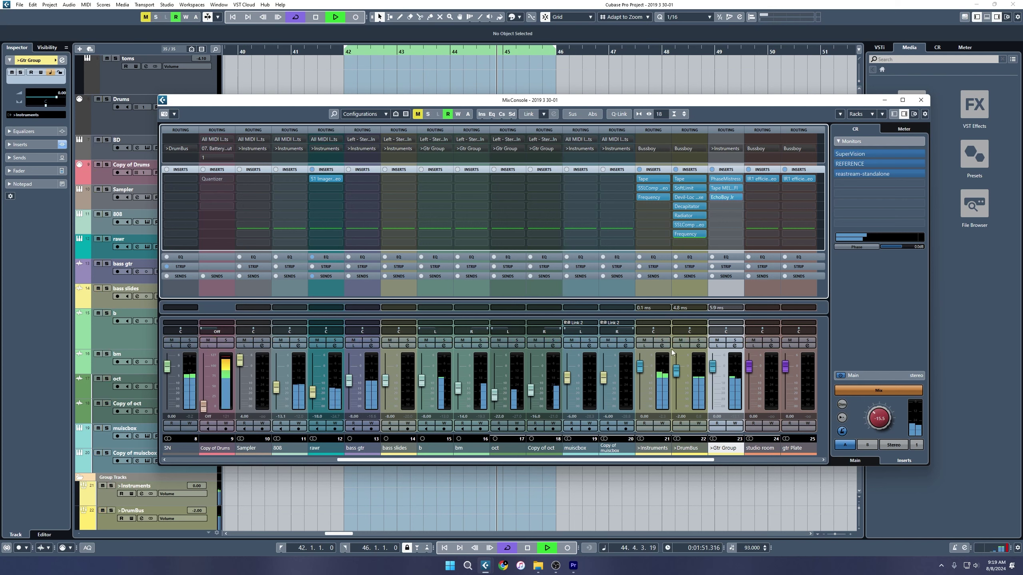
Step: Insert Decapitator between Tape MELLO-FI and EchoBoy Jr. on >Gtr Group and set its style to T
{"action": "left_click_drag", "start_coordinate": [723, 197], "coordinate": [724, 200]}
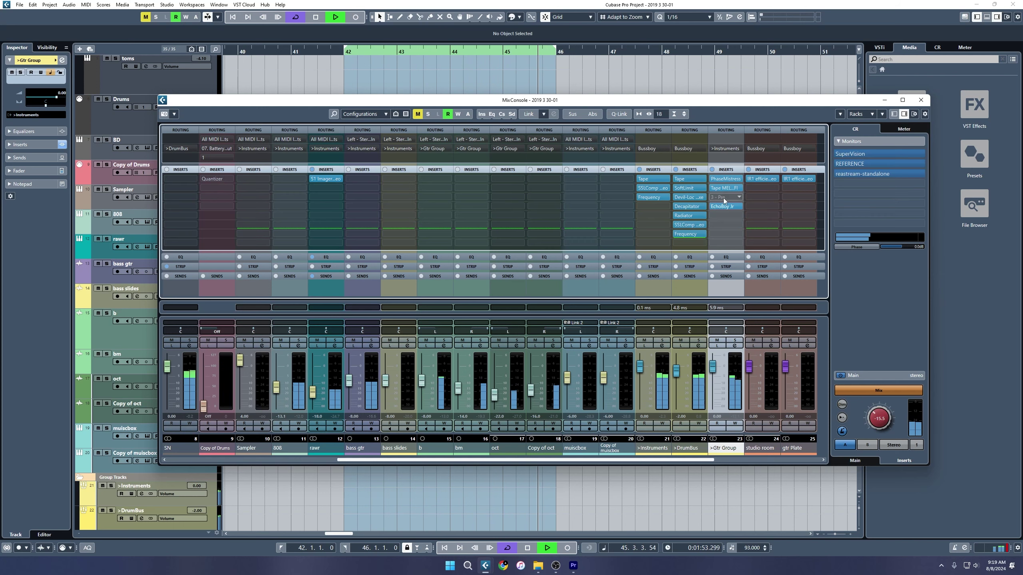
{"action": "left_click", "coordinate": [724, 197]}
{"action": "type", "text": "decap"}
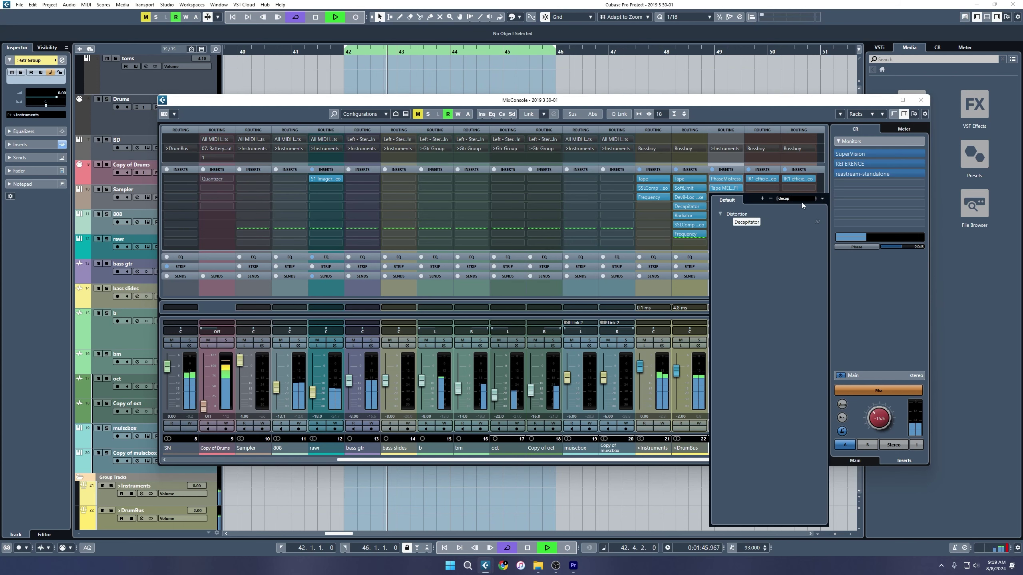
{"action": "key", "text": "Escape"}
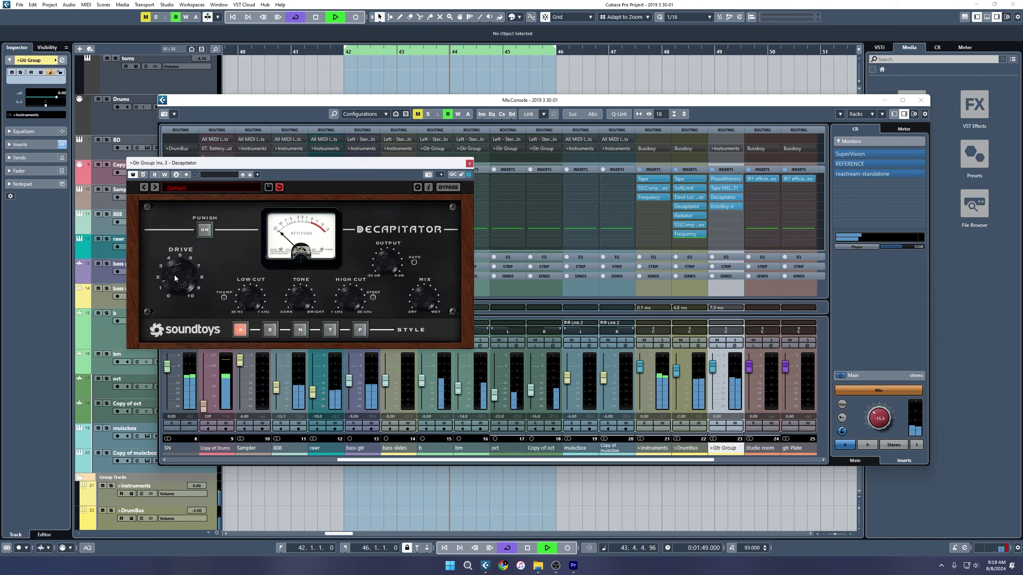
{"action": "left_click", "coordinate": [329, 331]}
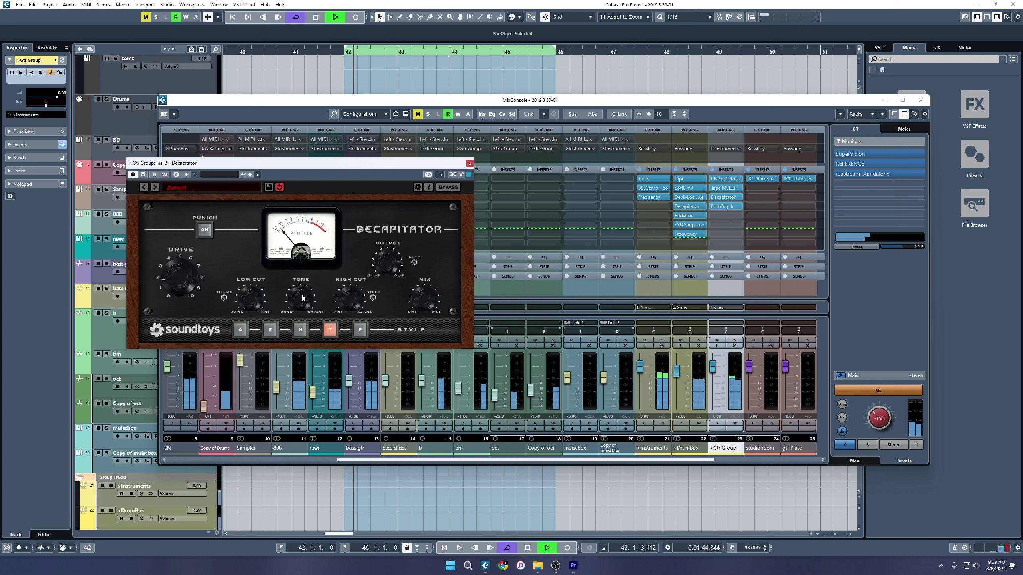
Step: Compare the guitar group's sound with Decapitator bypassed and active by toggling its bypass repeatedly
{"action": "left_click", "coordinate": [143, 175]}
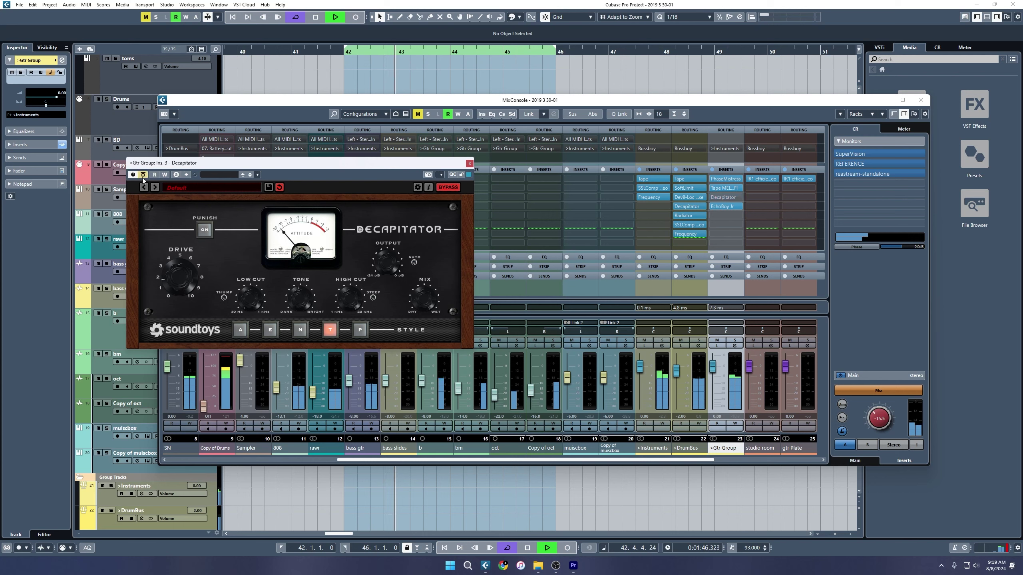
{"action": "left_click", "coordinate": [143, 175]}
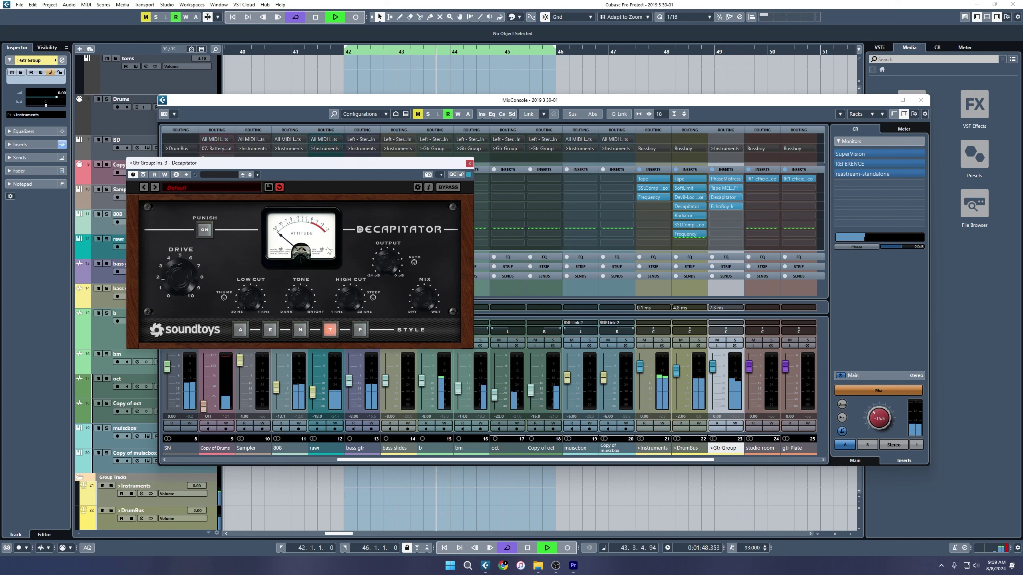
{"action": "left_click", "coordinate": [143, 175]}
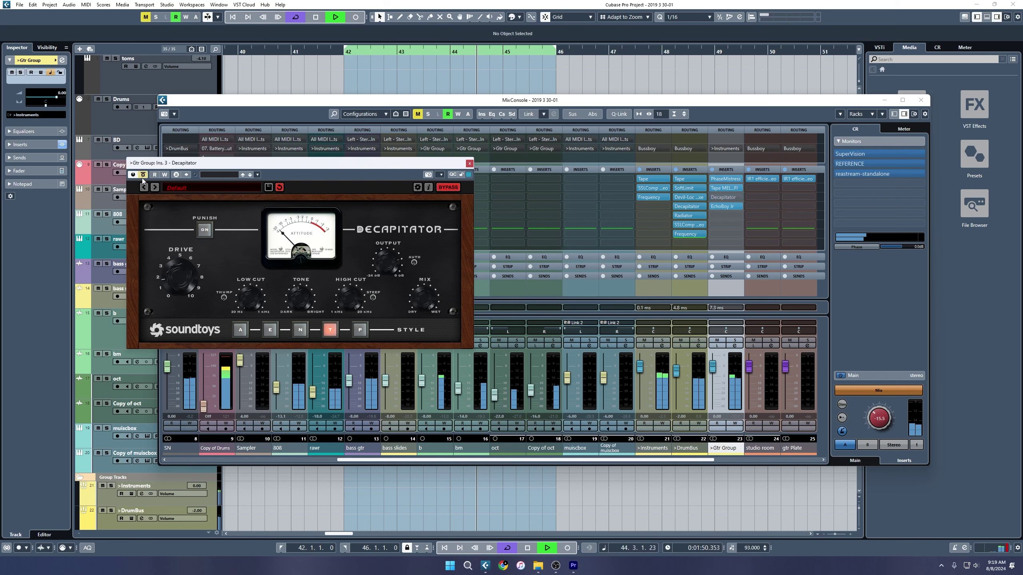
{"action": "left_click", "coordinate": [143, 176]}
{"action": "left_click", "coordinate": [143, 175]}
{"action": "left_click", "coordinate": [144, 175]}
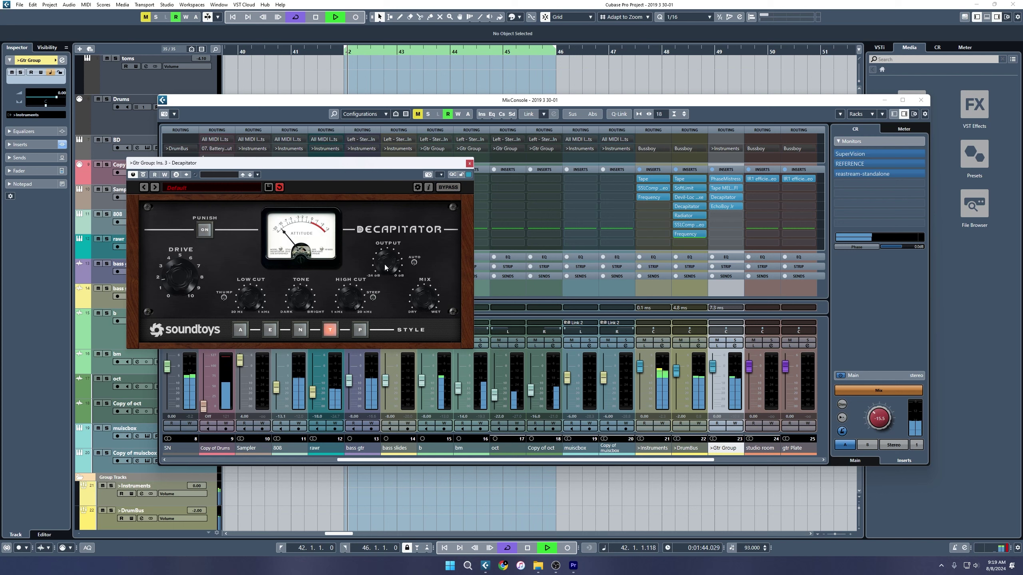
{"action": "left_click", "coordinate": [143, 175]}
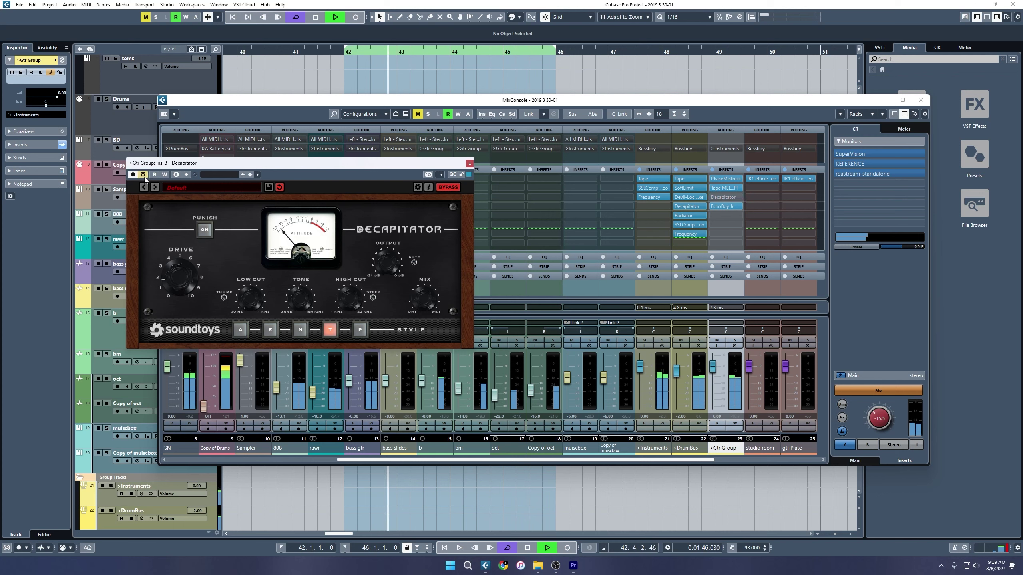
Step: Compare the Gtr Group's sound with Decapitator bypassed and active, and close the plug-in window
{"action": "left_click", "coordinate": [144, 176]}
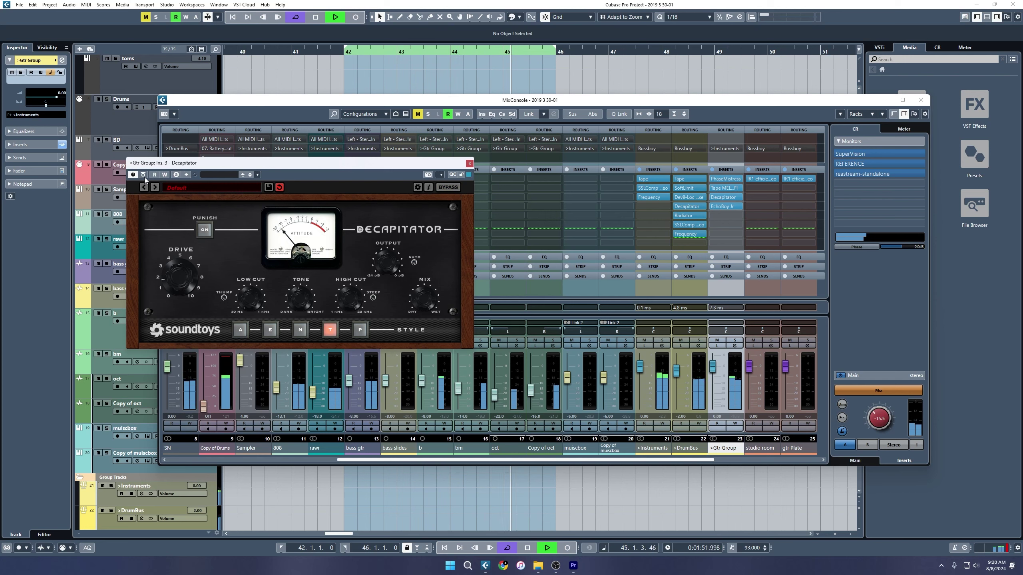
{"action": "left_click", "coordinate": [144, 178]}
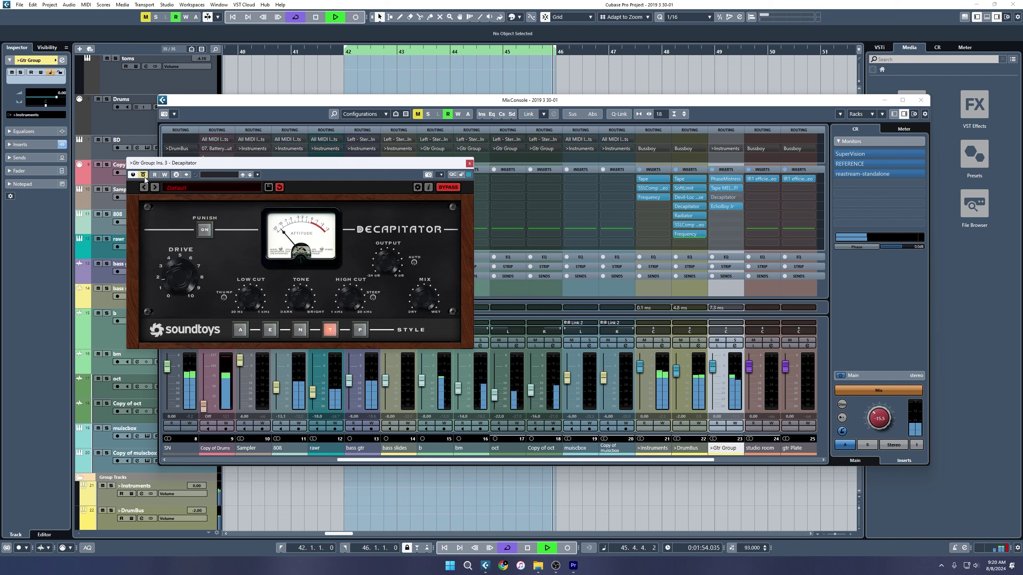
{"action": "left_click", "coordinate": [144, 178]}
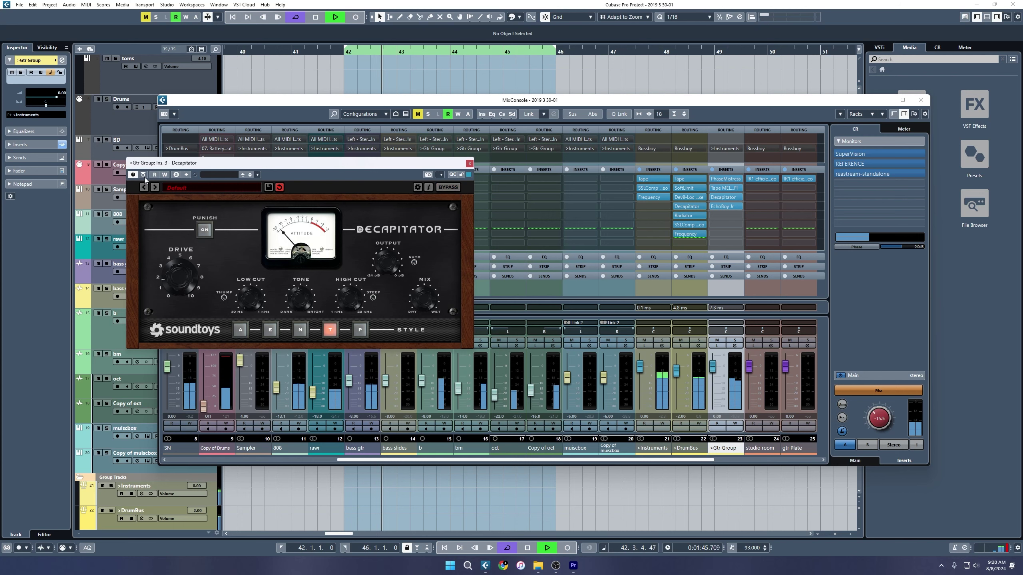
{"action": "left_click", "coordinate": [469, 163]}
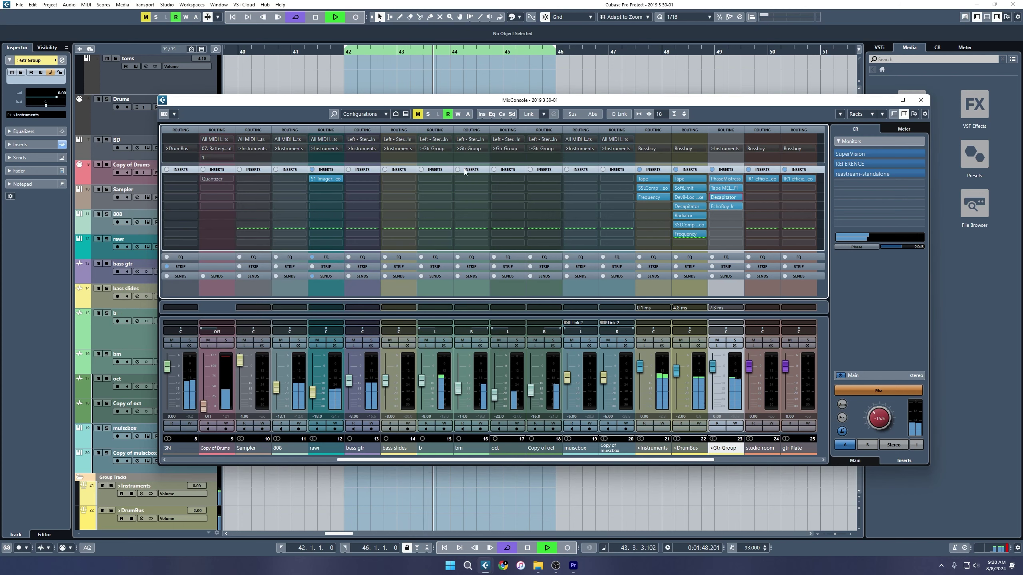
Step: Search for "cla" and insert CLA-76 Stereo on the Gtr Group between Decapitator and EchoBoy Jr
{"action": "left_click", "coordinate": [727, 204]}
{"action": "left_click", "coordinate": [723, 207]}
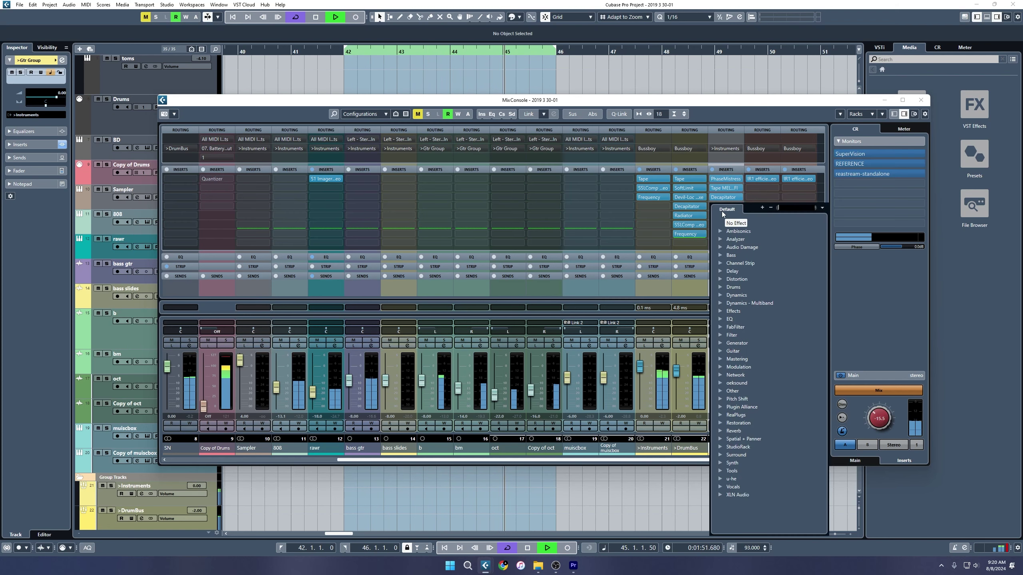
{"action": "type", "text": "cla"}
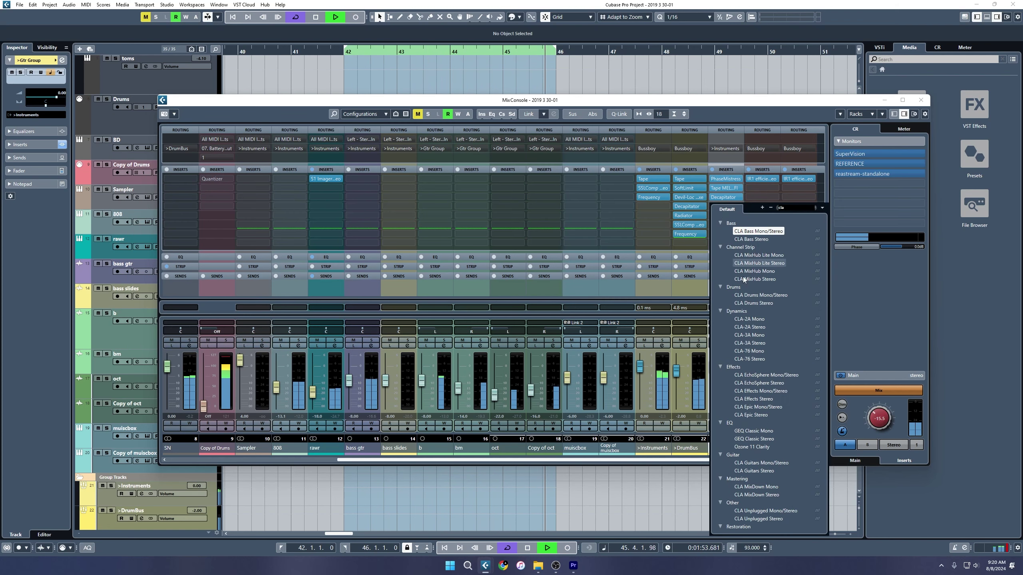
{"action": "left_click", "coordinate": [755, 357]}
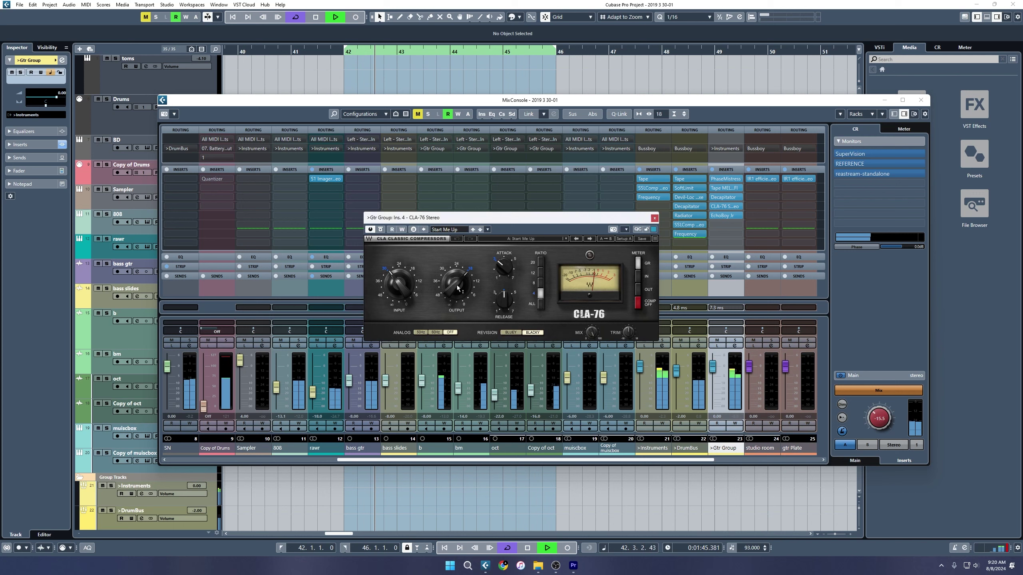
Step: Adjust the CLA-76's output, release and input, and set its attack to about 6.17
{"action": "left_click_drag", "start_coordinate": [455, 265], "coordinate": [510, 282]}
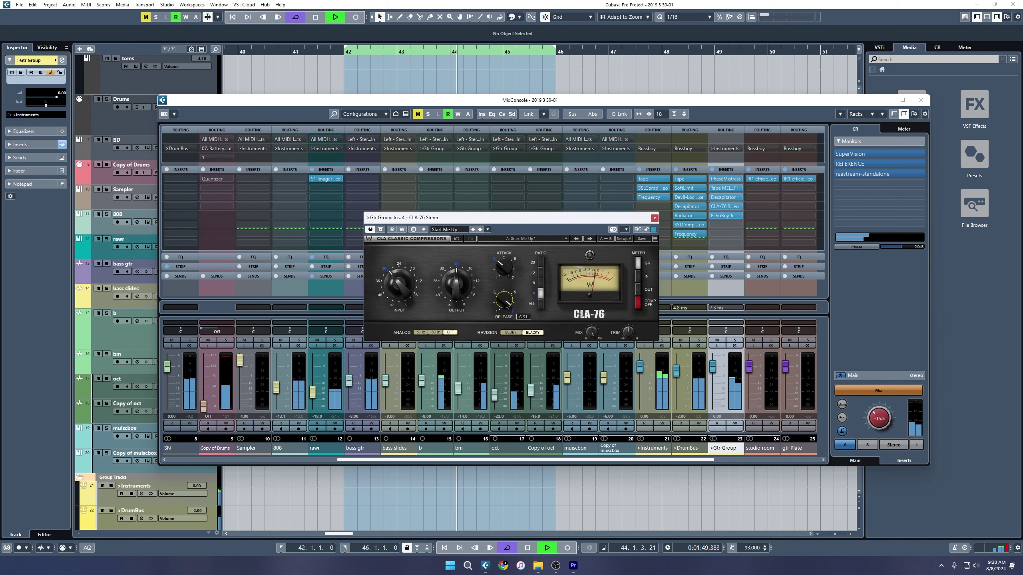
{"action": "left_click_drag", "start_coordinate": [503, 267], "coordinate": [504, 258]}
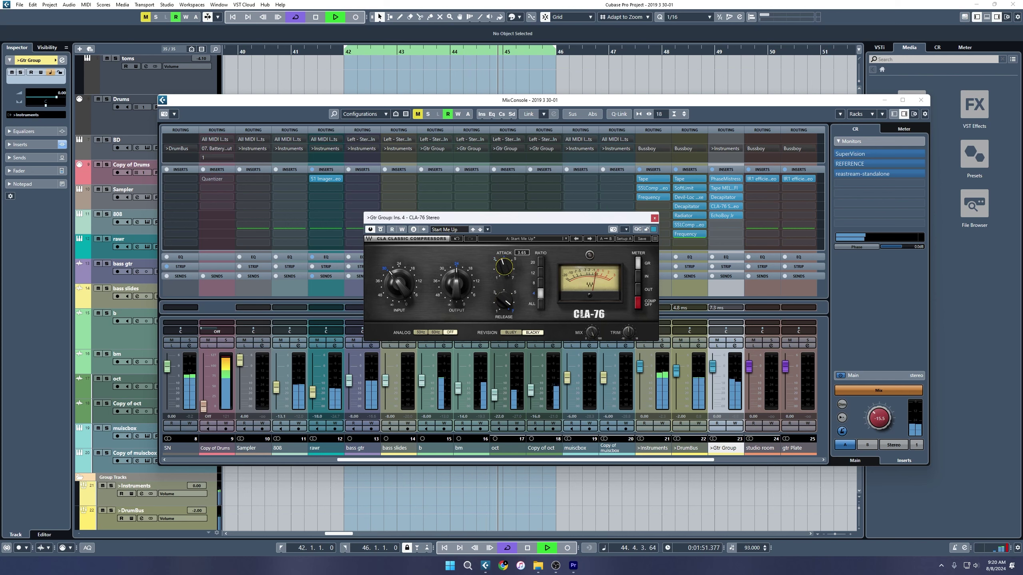
{"action": "left_click", "coordinate": [398, 284]}
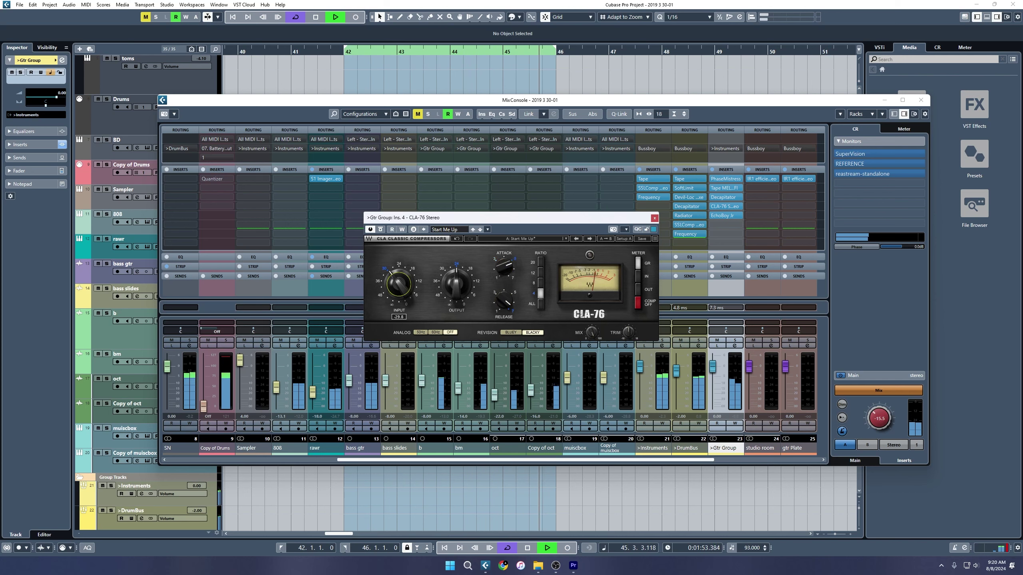
{"action": "left_click_drag", "start_coordinate": [499, 279], "coordinate": [498, 262]}
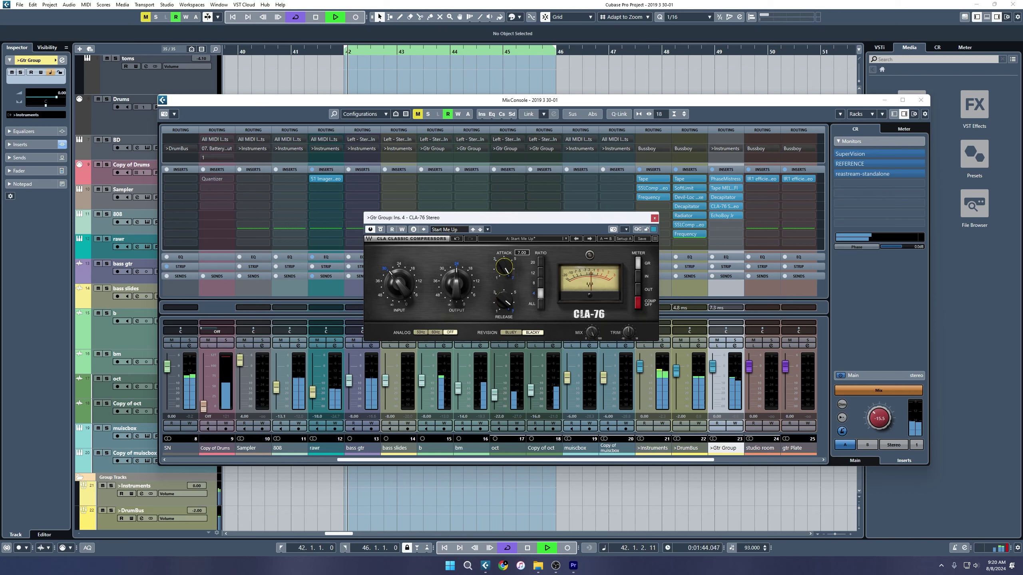
{"action": "left_click", "coordinate": [499, 278]}
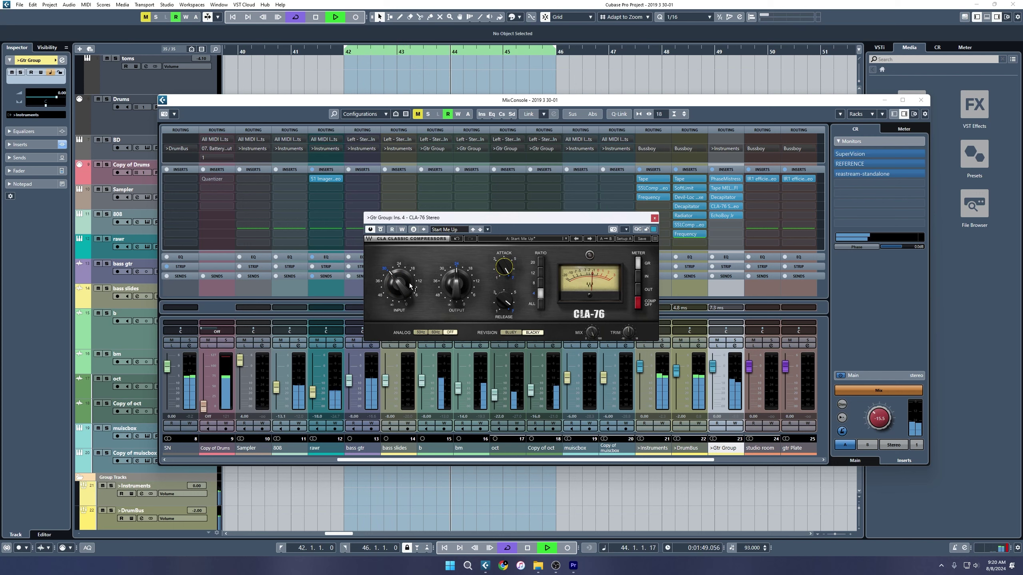
{"action": "left_click_drag", "start_coordinate": [503, 267], "coordinate": [503, 269]}
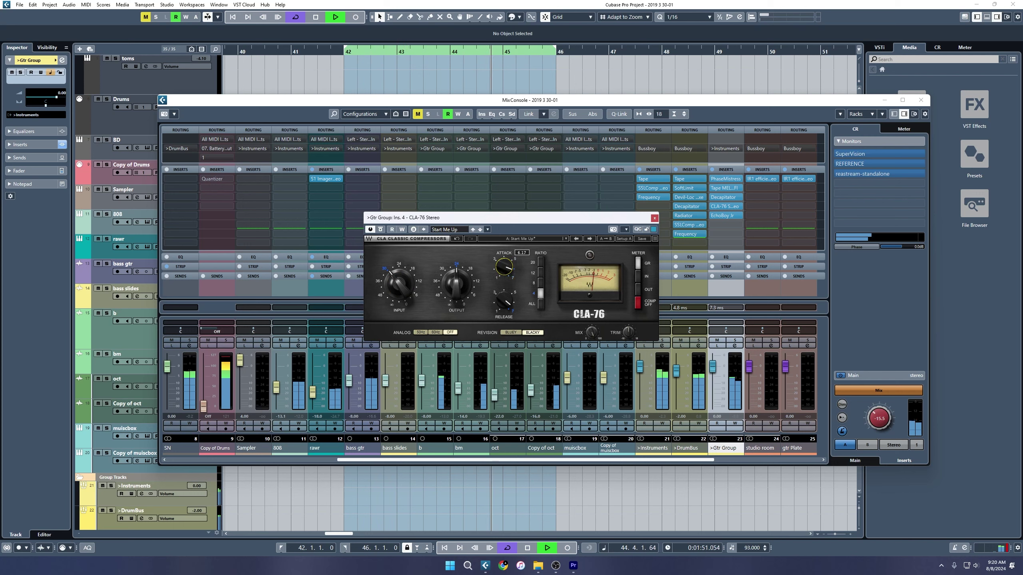
Step: Adjust the CLA-76's wet/dry mix while comparing the Gtr Group with the compressor bypassed and active
{"action": "left_click", "coordinate": [381, 230]}
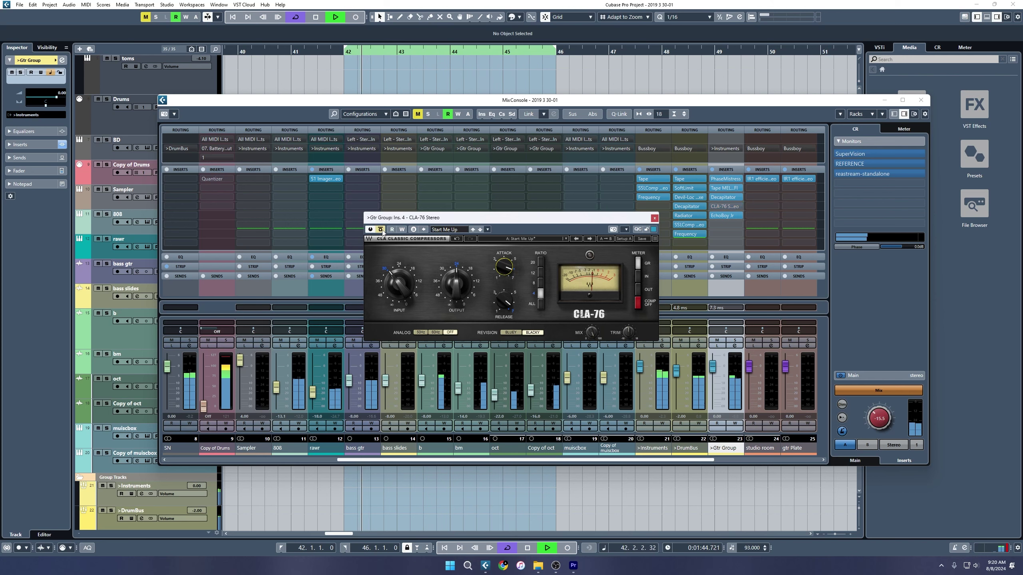
{"action": "left_click", "coordinate": [380, 230]}
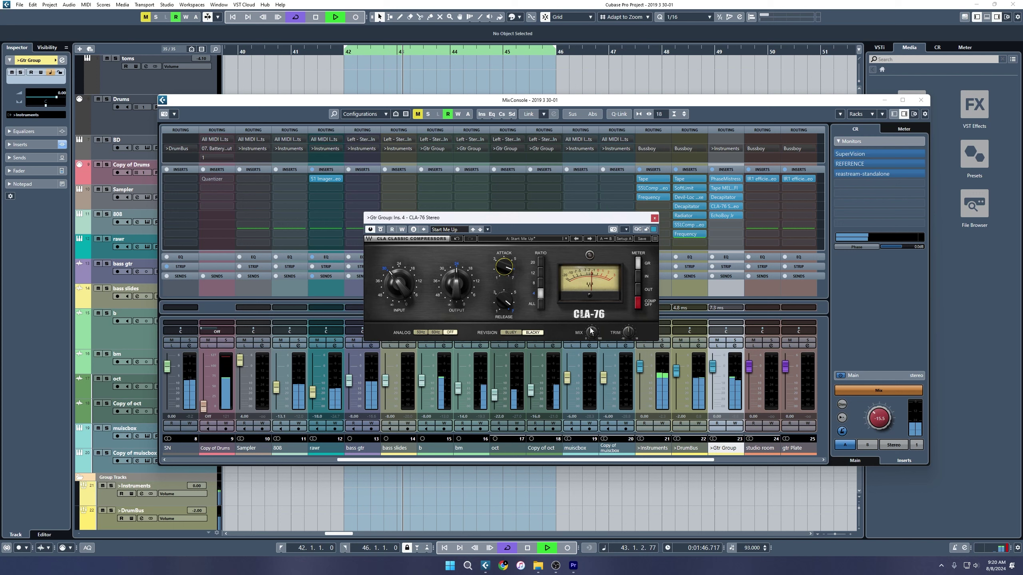
{"action": "left_click_drag", "start_coordinate": [589, 333], "coordinate": [589, 337]}
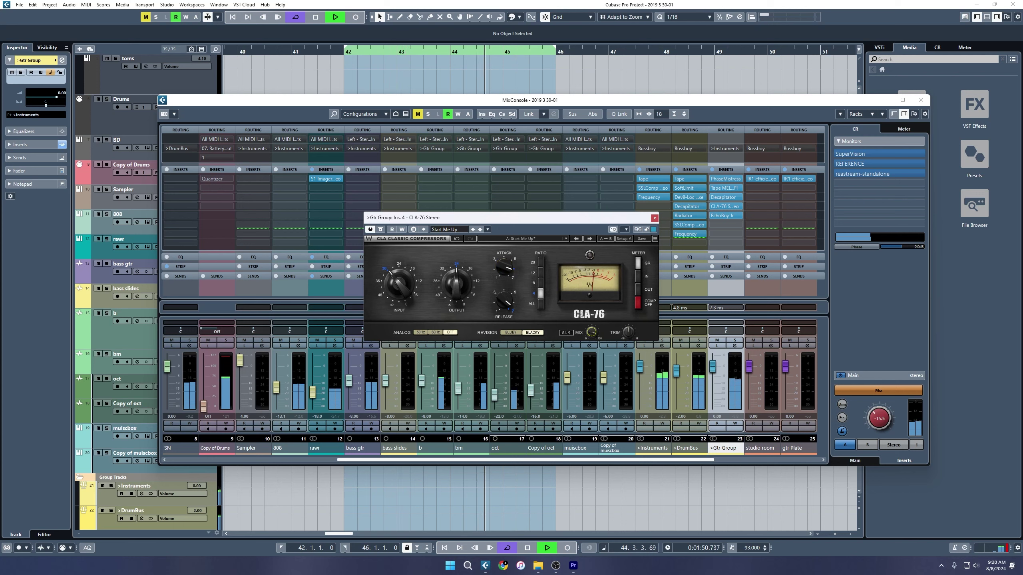
{"action": "left_click", "coordinate": [380, 229]}
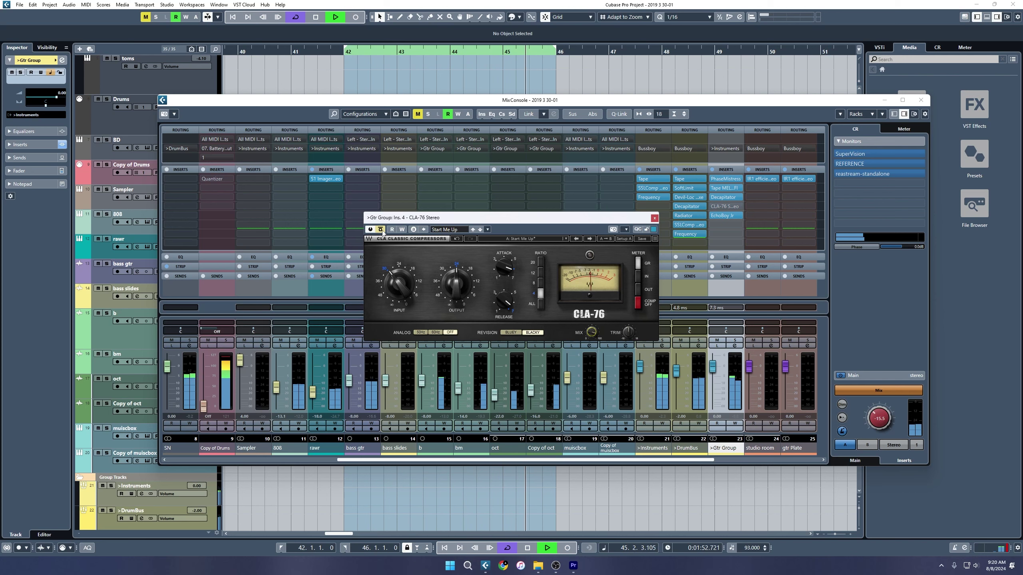
{"action": "left_click", "coordinate": [380, 230]}
{"action": "left_click", "coordinate": [380, 230]}
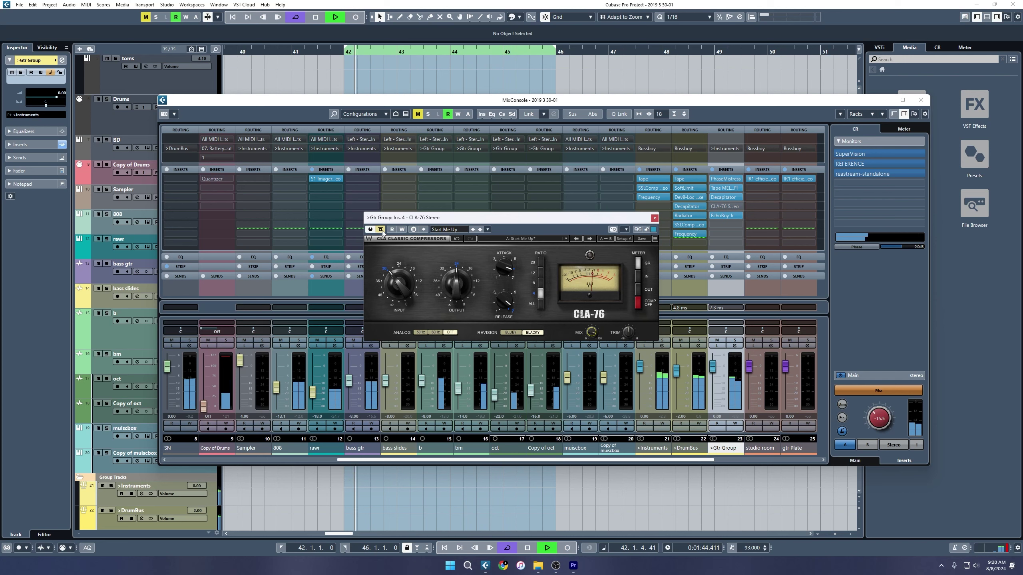
{"action": "left_click", "coordinate": [380, 230]}
Step: Fine-tune the CLA-76's output and set its input to about -28.7, comparing the levels against bypass
{"action": "mouse_move", "coordinate": [456, 284]}
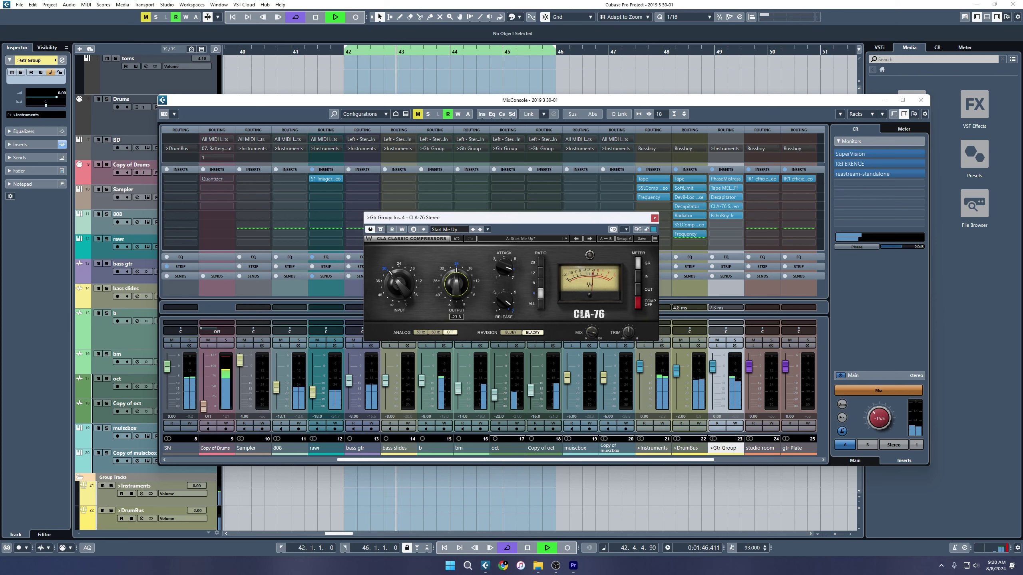
{"action": "left_click", "coordinate": [380, 230]}
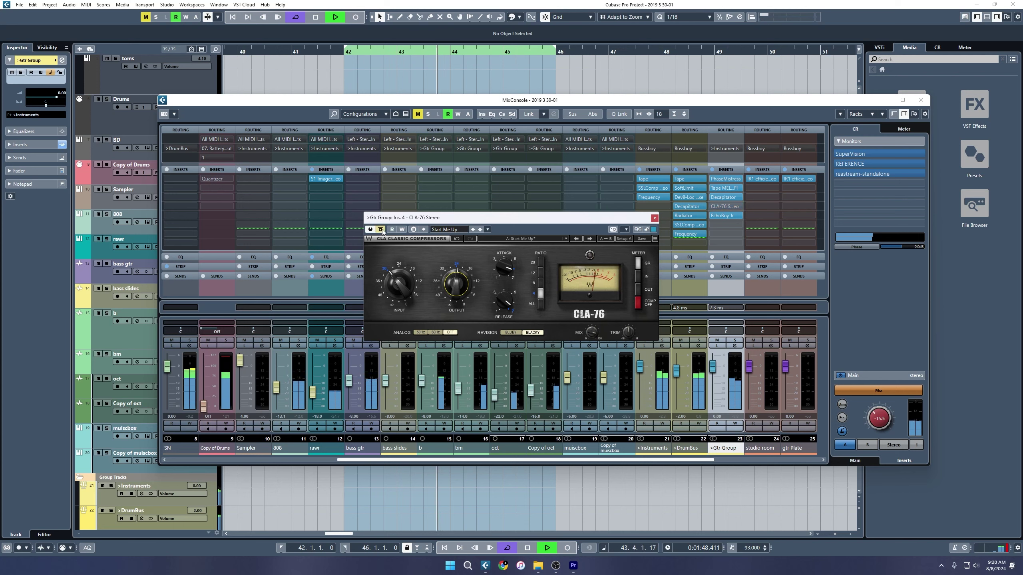
{"action": "left_click", "coordinate": [380, 229]}
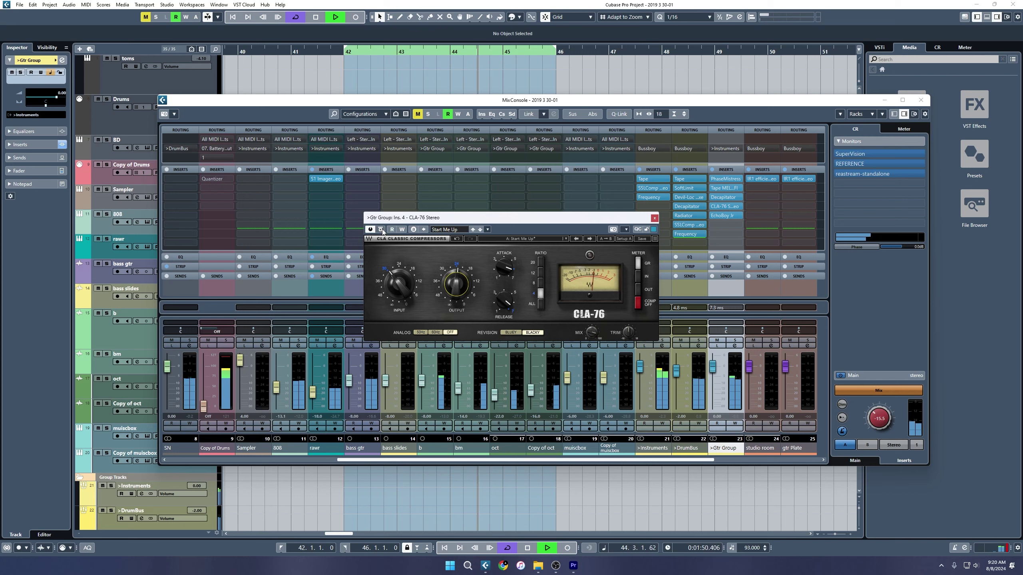
{"action": "mouse_move", "coordinate": [398, 289]}
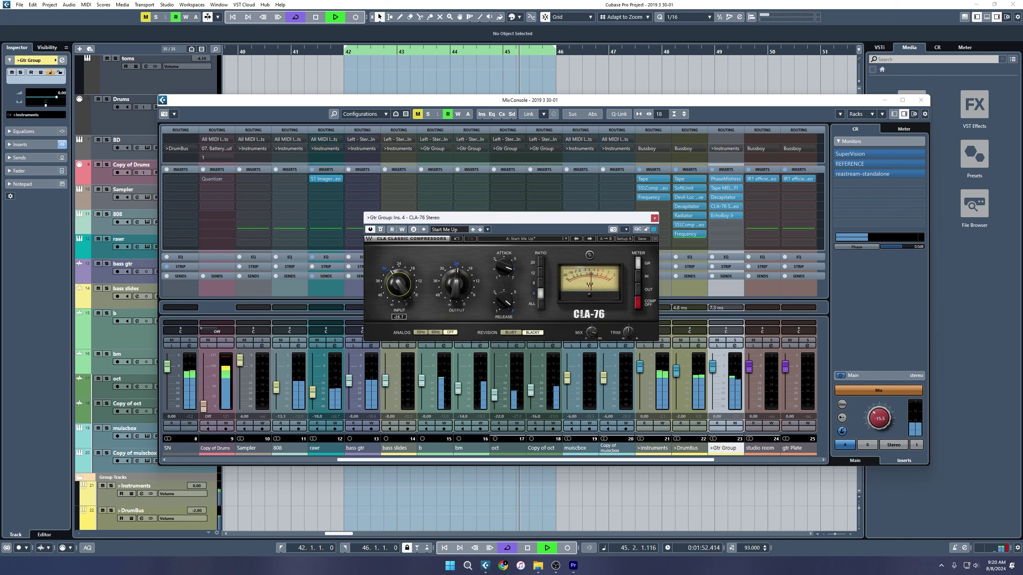
{"action": "left_click", "coordinate": [380, 229]}
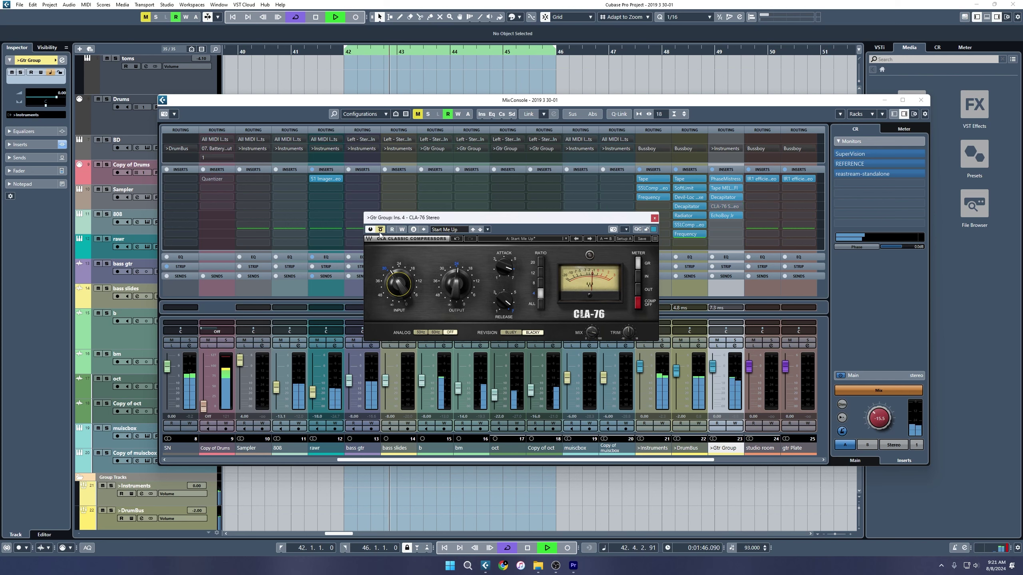
{"action": "left_click", "coordinate": [380, 231]}
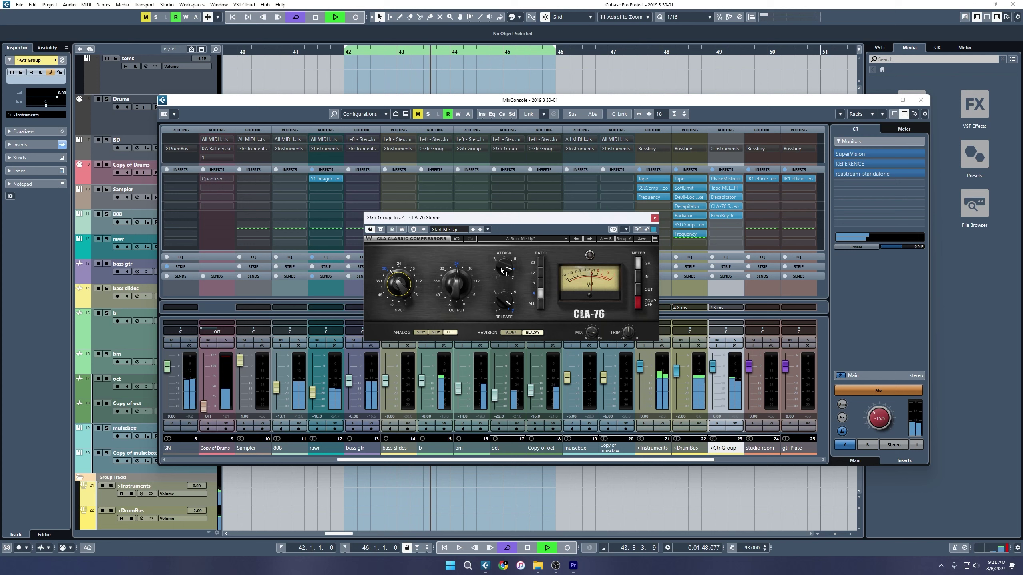
Step: Fine-tune the CLA-76's attack and release, comparing the compressed guitars against the bypassed signal
{"action": "left_click_drag", "start_coordinate": [502, 270], "coordinate": [501, 266]}
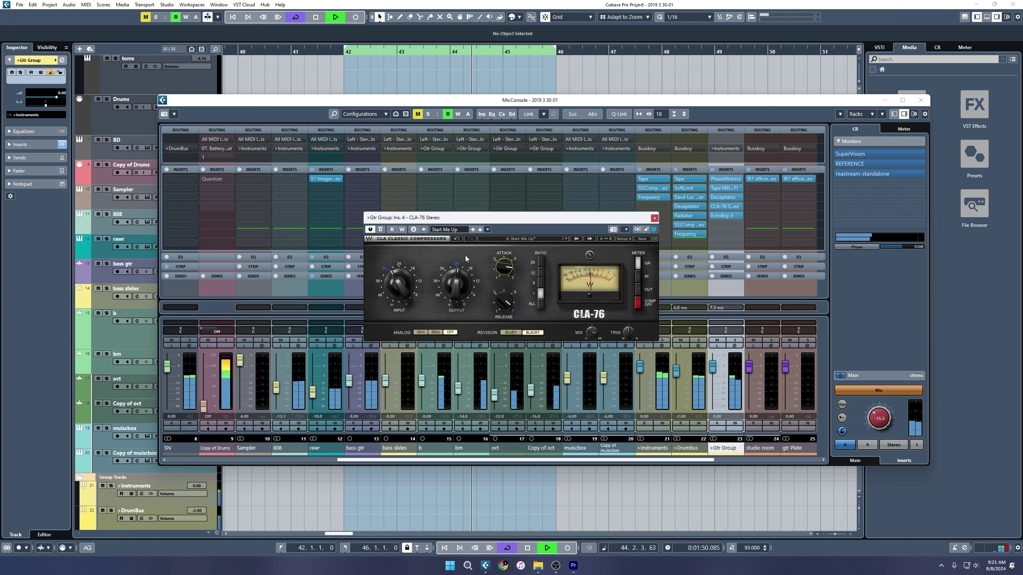
{"action": "left_click", "coordinate": [380, 230]}
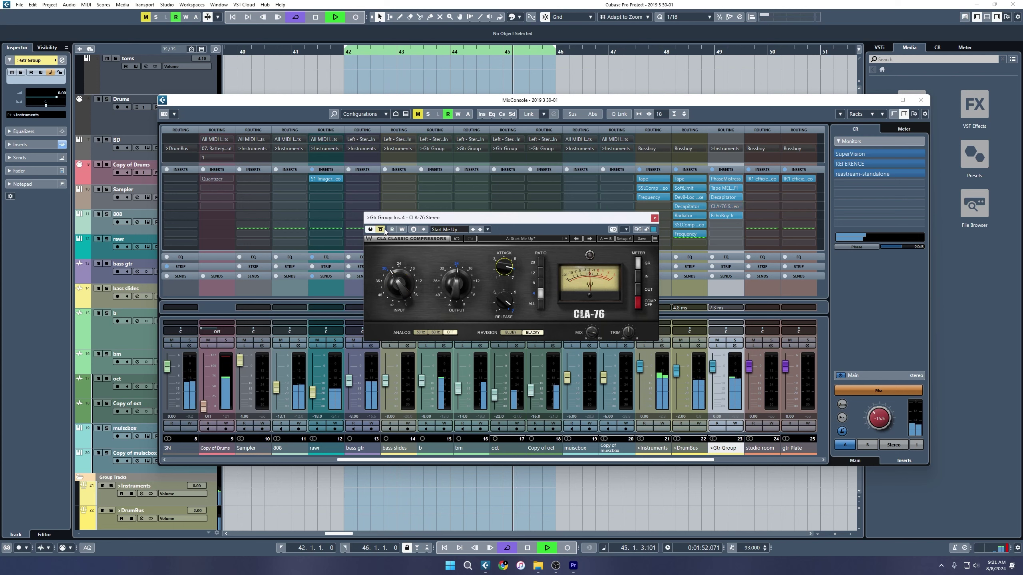
{"action": "left_click", "coordinate": [381, 230]}
{"action": "left_click", "coordinate": [506, 302]}
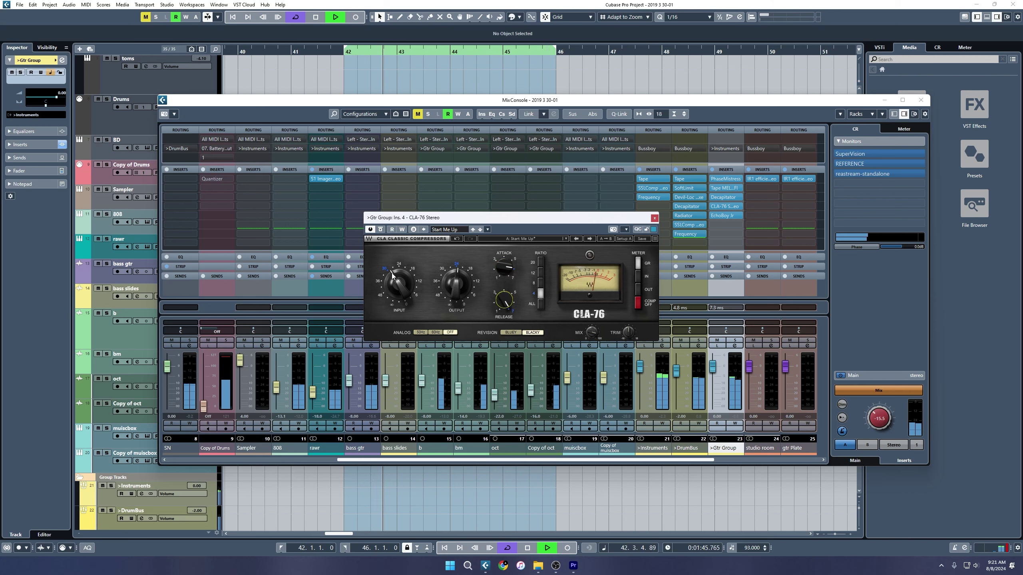
{"action": "left_click", "coordinate": [381, 229]}
{"action": "left_click", "coordinate": [381, 229]}
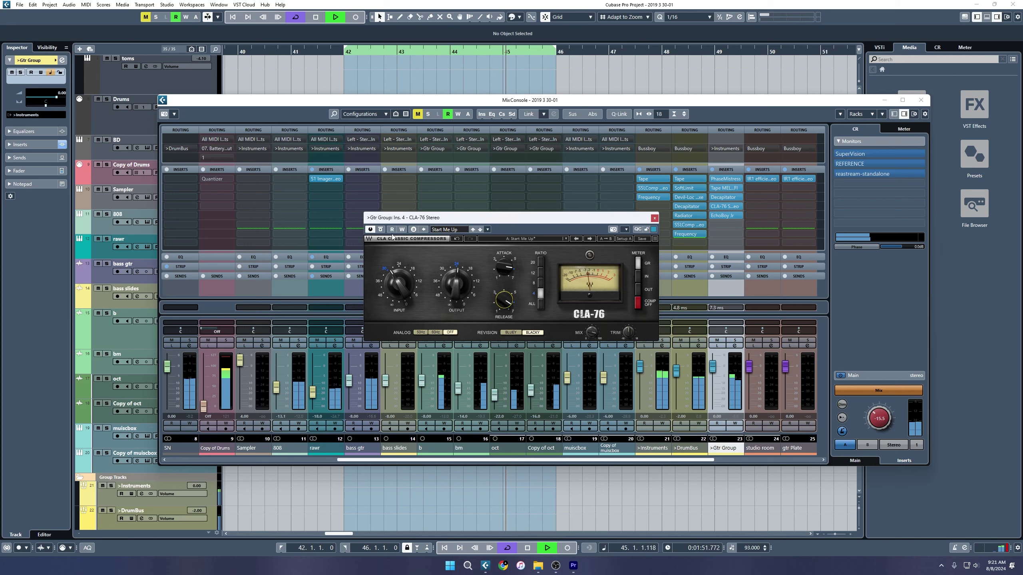
Step: Level-match the CLA-76's output at about -23 against the bypassed signal and close the compressor
{"action": "left_click", "coordinate": [381, 230]}
{"action": "left_click", "coordinate": [381, 229]}
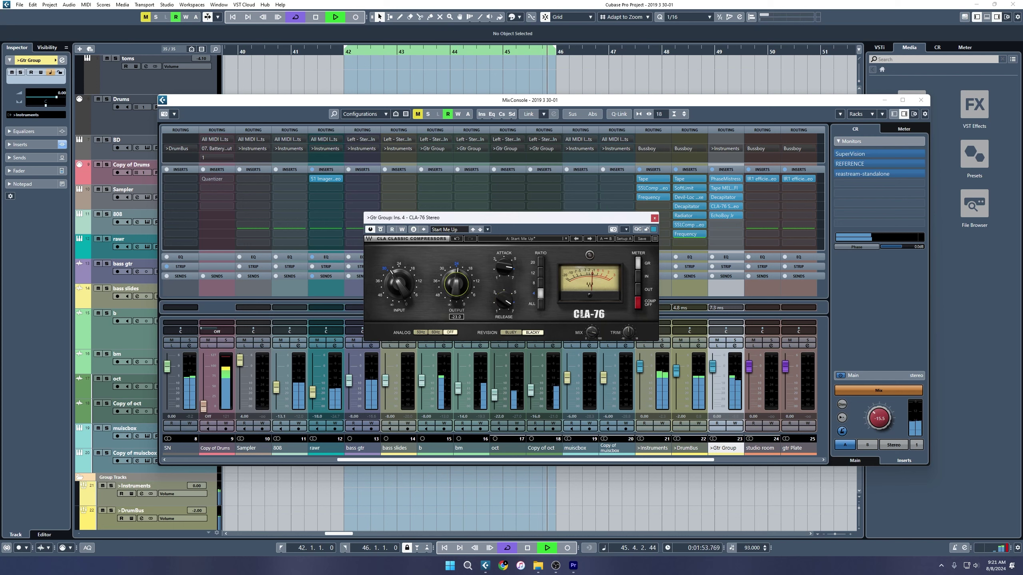
{"action": "left_click", "coordinate": [380, 230]}
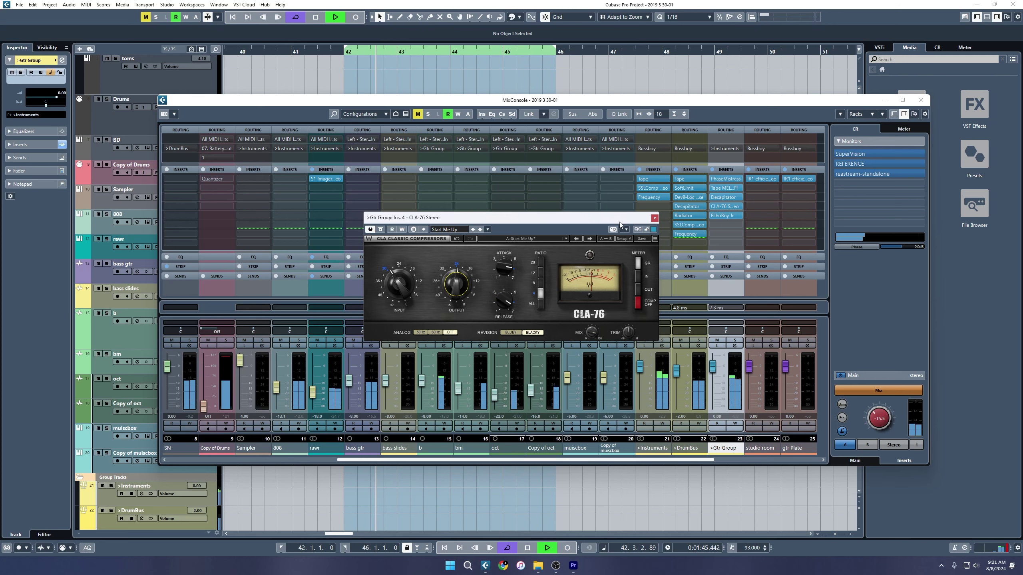
{"action": "left_click", "coordinate": [655, 218]}
Step: Open EchoBoy Jr. on the Gtr Group to review its echo settings, and close it
{"action": "scroll", "coordinate": [641, 331], "scroll_direction": "left", "scroll_amount": 1}
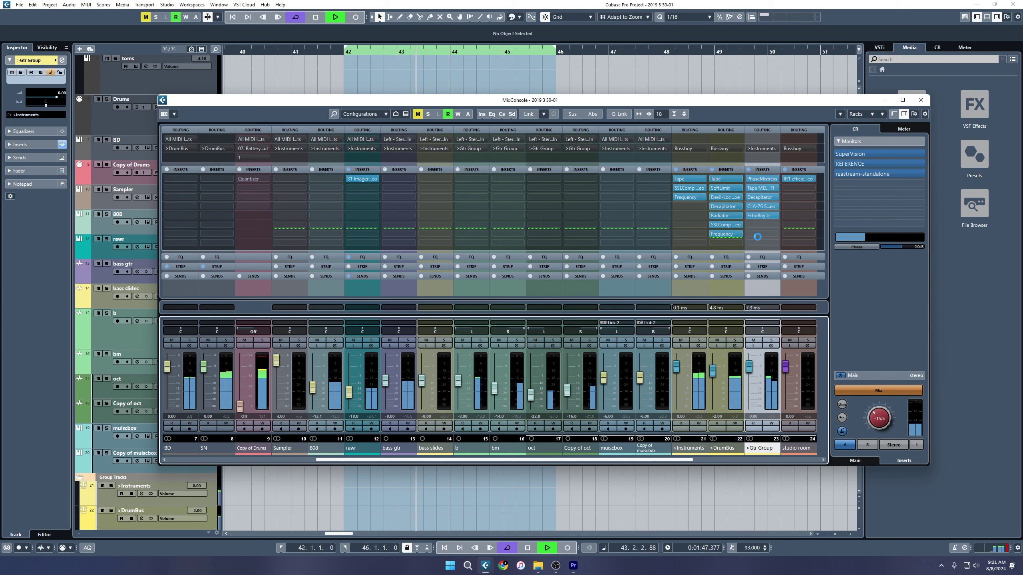
{"action": "left_click", "coordinate": [760, 216]}
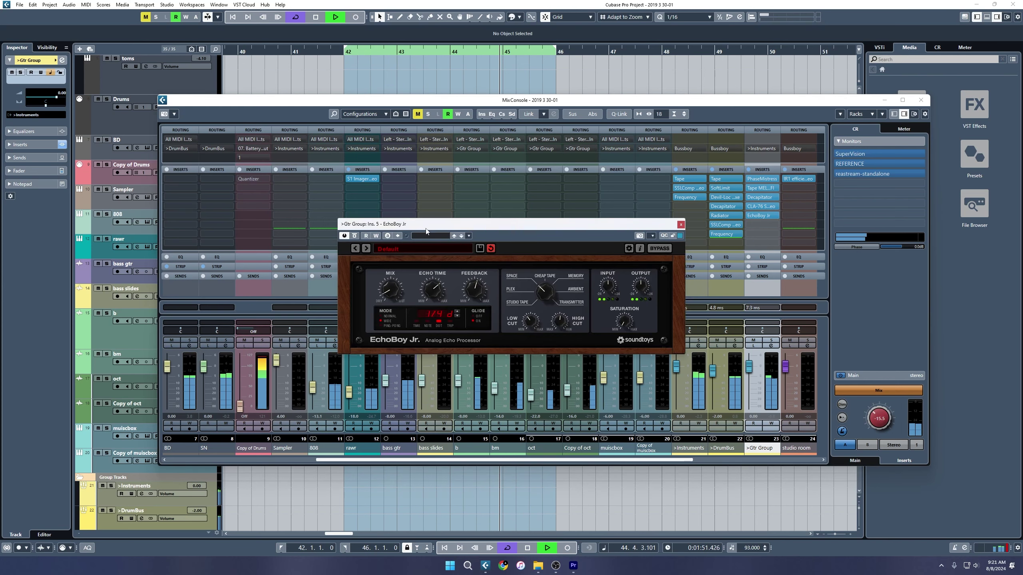
{"action": "left_click", "coordinate": [680, 225]}
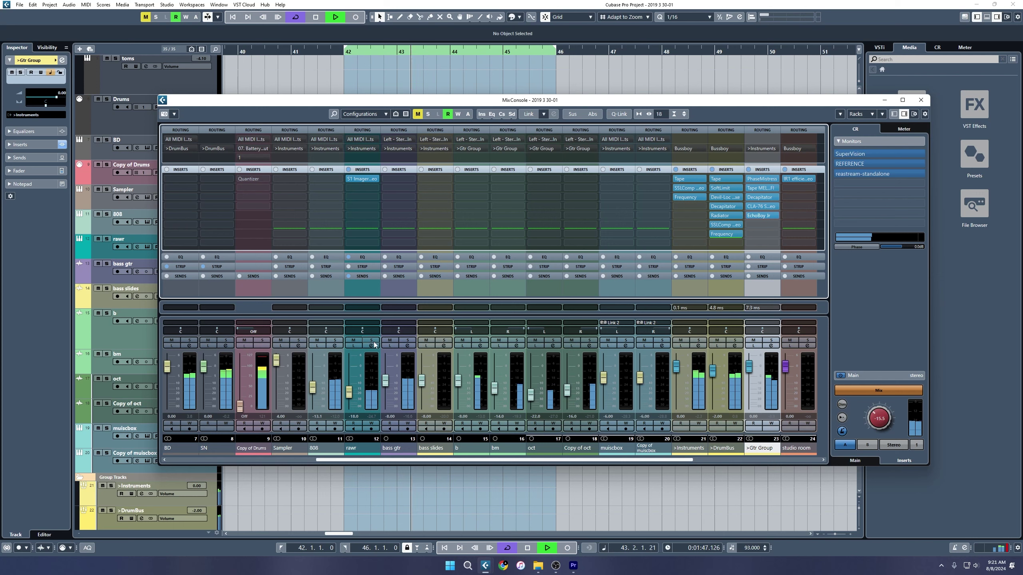
Step: Solo the rawr channel briefly to hear it alone, unsolo it, and close the MixConsole
{"action": "left_click", "coordinate": [371, 341]}
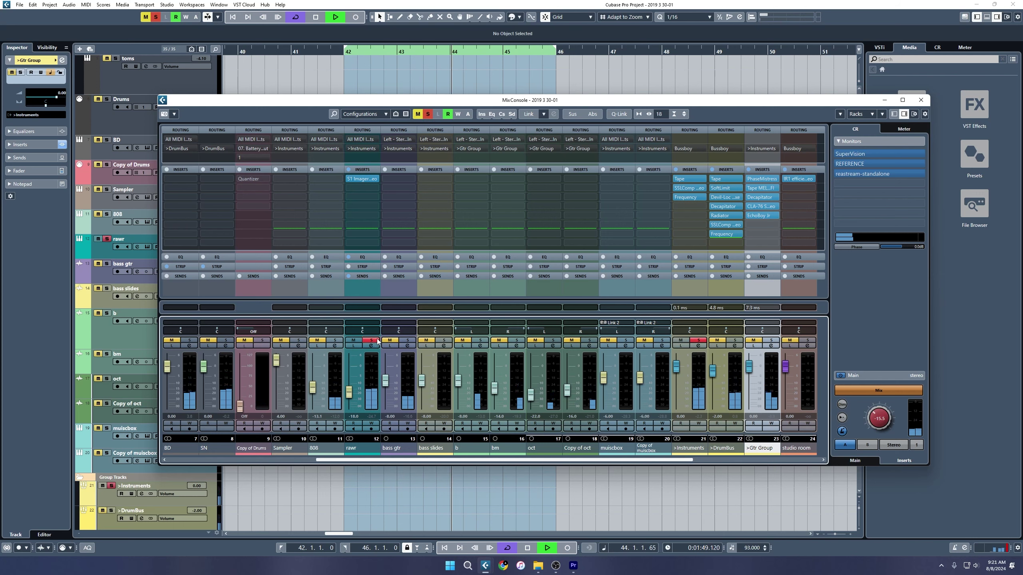
{"action": "left_click", "coordinate": [372, 341]}
{"action": "left_click", "coordinate": [921, 100]}
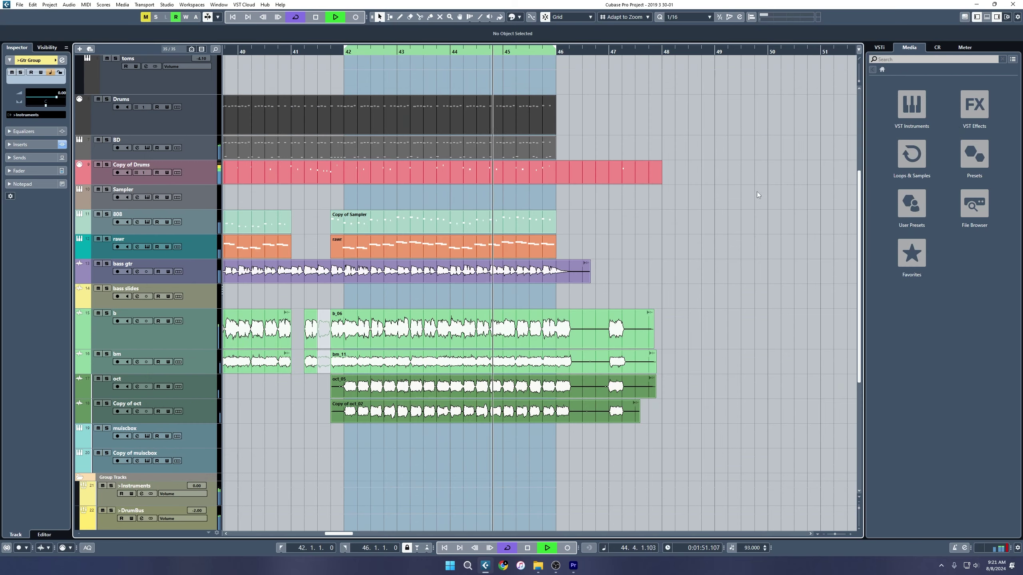
Step: Play the song from the later verse and set the loop range to bars 22 to 26
{"action": "scroll", "coordinate": [560, 364], "scroll_direction": "down", "scroll_amount": 3}
{"action": "scroll", "coordinate": [560, 364], "scroll_direction": "down", "scroll_amount": 4}
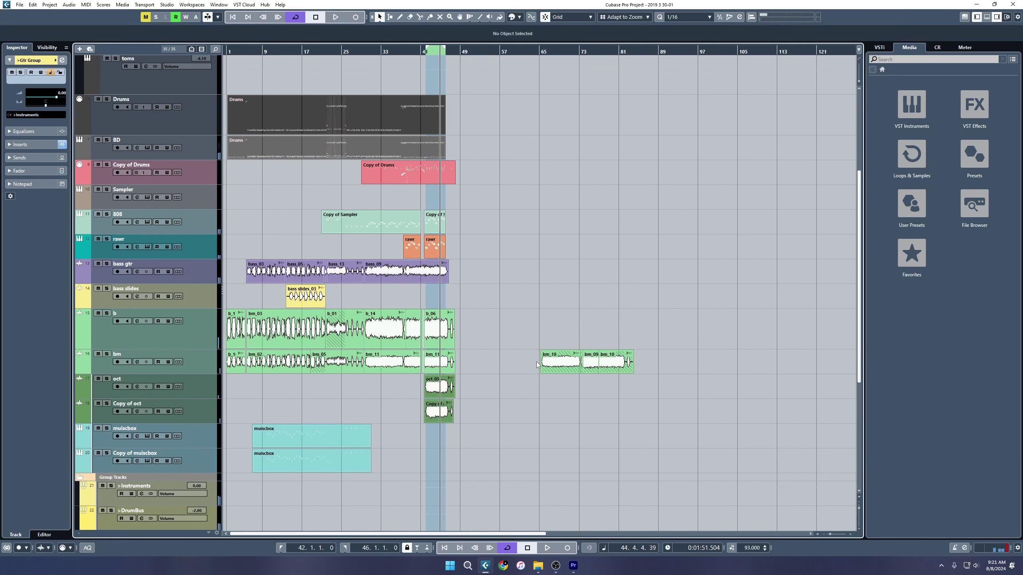
{"action": "left_click", "coordinate": [371, 51]}
{"action": "key", "text": "space"}
{"action": "scroll", "coordinate": [388, 140], "scroll_direction": "up", "scroll_amount": 1}
{"action": "scroll", "coordinate": [388, 140], "scroll_direction": "up", "scroll_amount": 10}
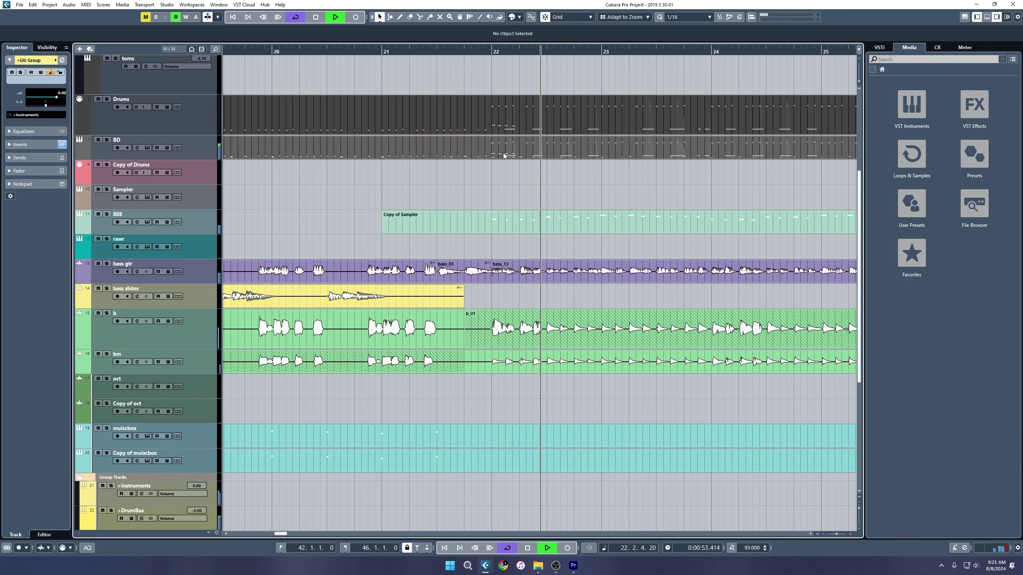
{"action": "left_click", "coordinate": [493, 51], "text": "ctrl"}
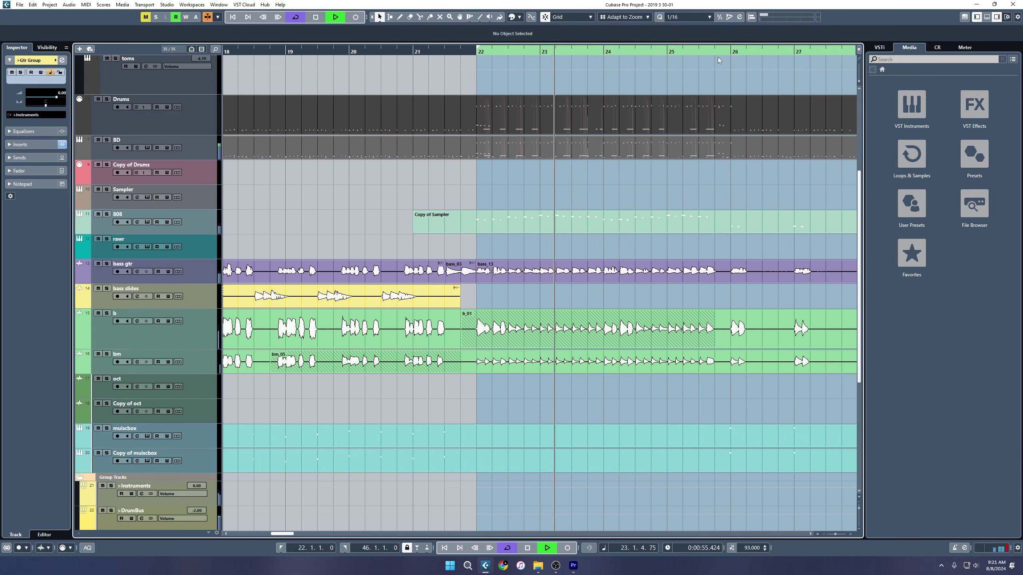
{"action": "left_click", "coordinate": [730, 51], "text": "alt"}
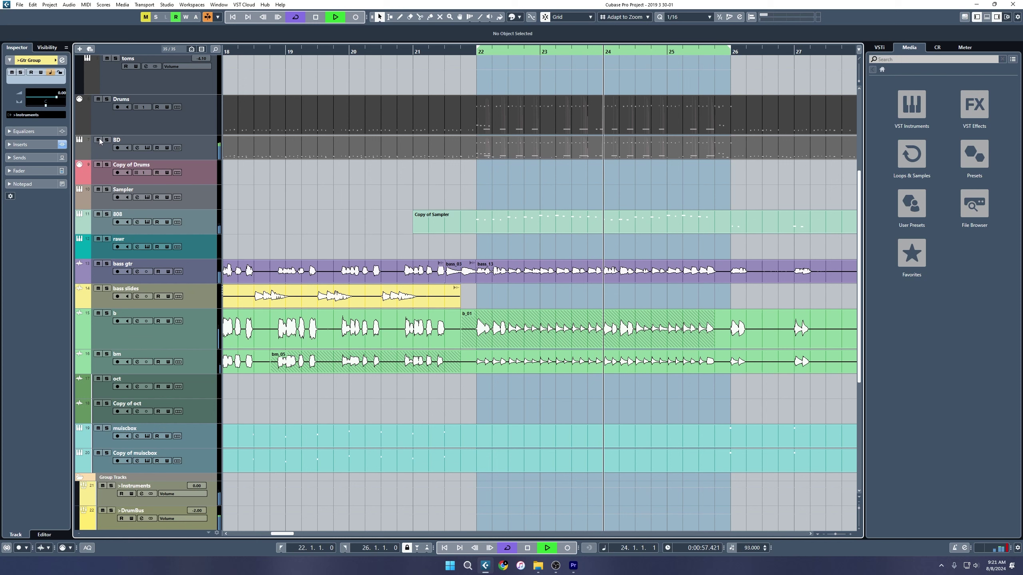
Step: Mute the DrumBus, raise the monitor level to about -11, and compare the Gtr Group with its inserts bypassed and active
{"action": "key", "text": "F3"}
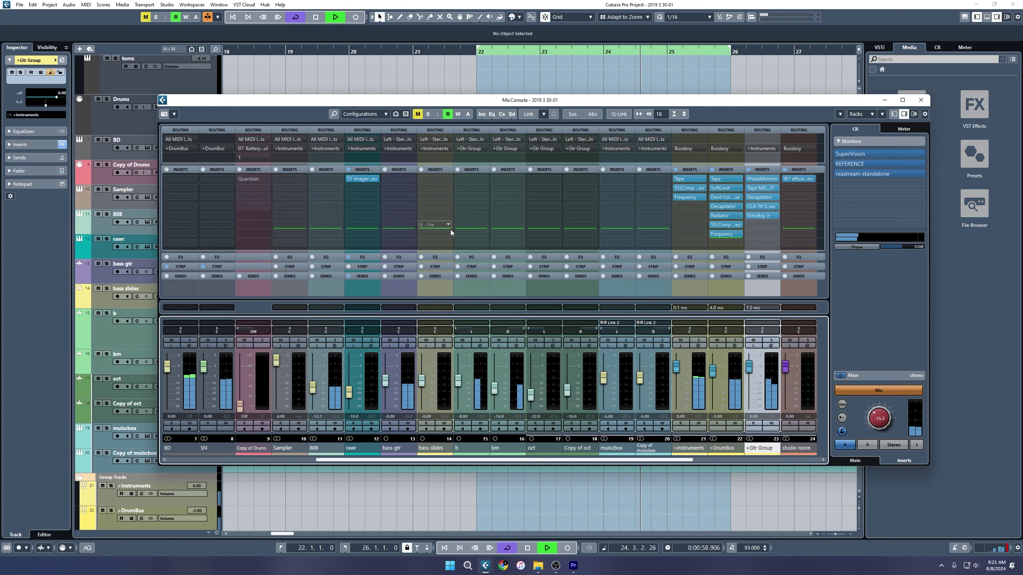
{"action": "left_click", "coordinate": [717, 340]}
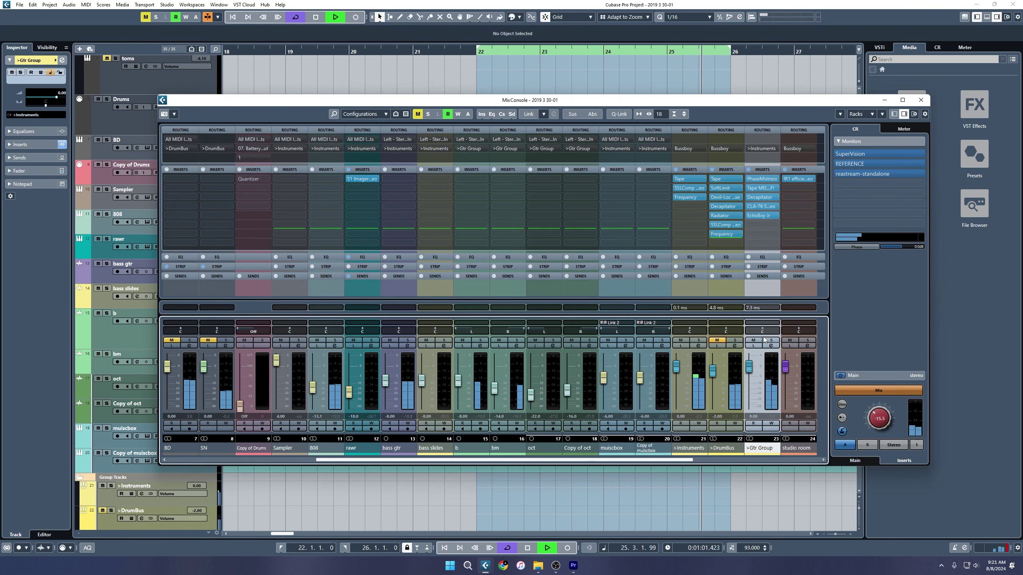
{"action": "left_click", "coordinate": [748, 169]}
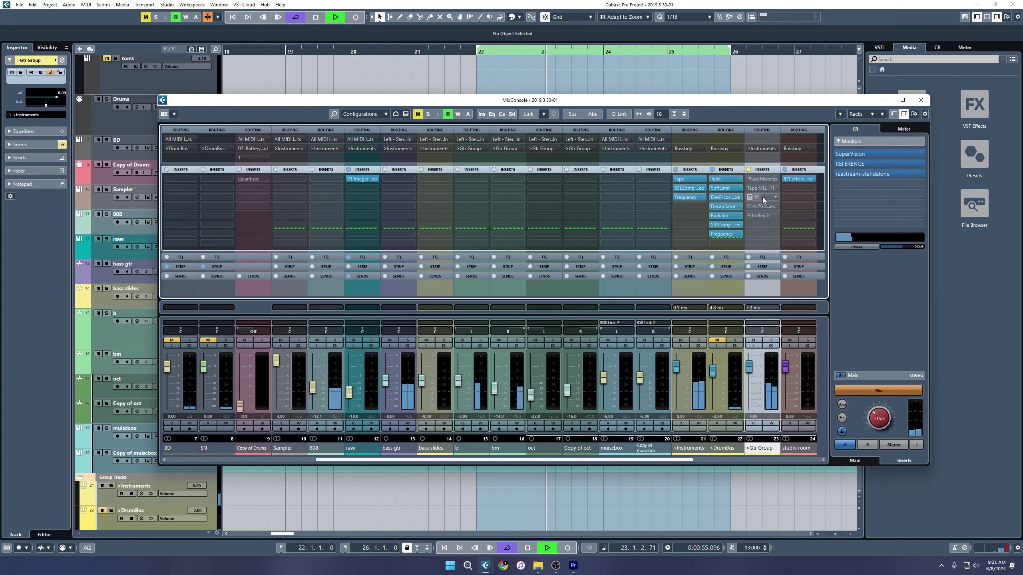
{"action": "scroll", "coordinate": [882, 411], "scroll_direction": "up", "scroll_amount": 4}
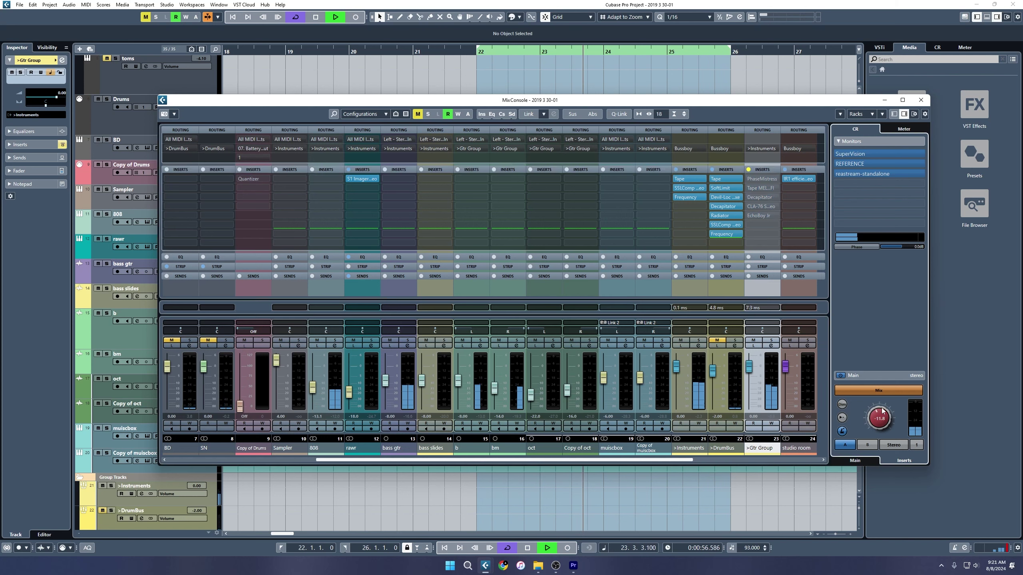
{"action": "left_click", "coordinate": [748, 169]}
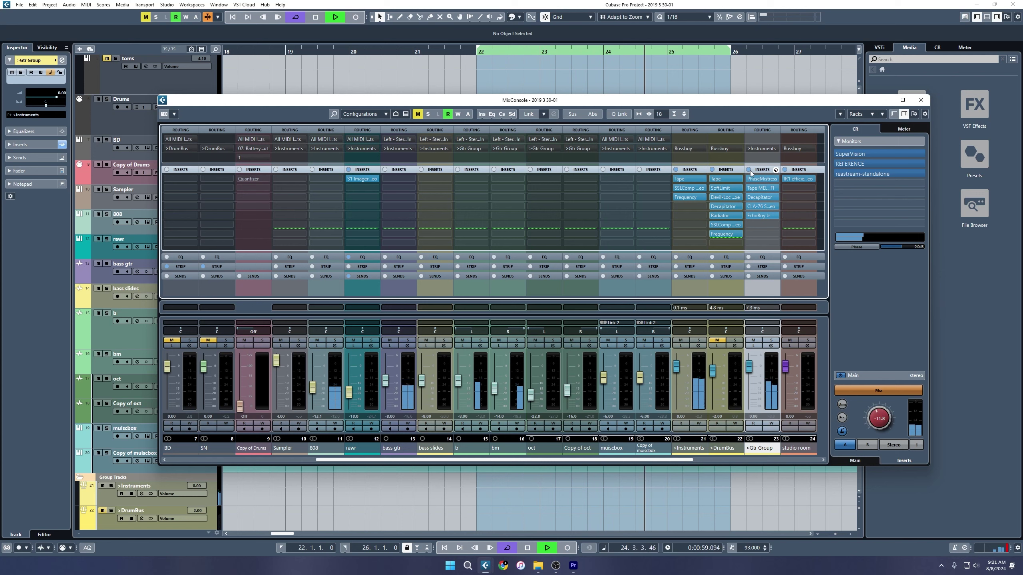
{"action": "left_click", "coordinate": [748, 170]}
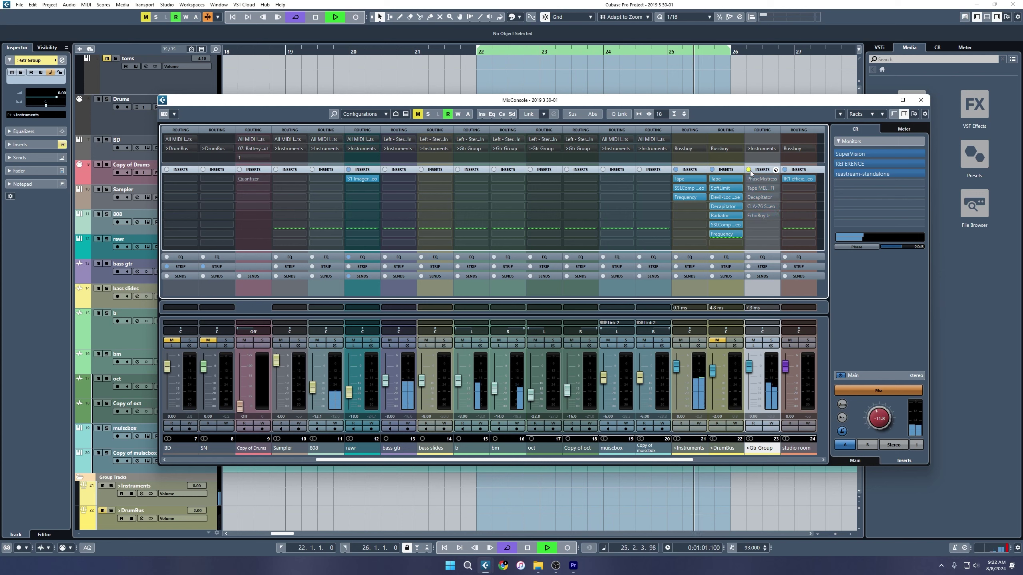
{"action": "left_click", "coordinate": [749, 169]}
Step: Review the Gtr Group's CLA-76, close it, and copy the compressor to the first insert slot of the bass gtr channel
{"action": "left_click", "coordinate": [761, 206]}
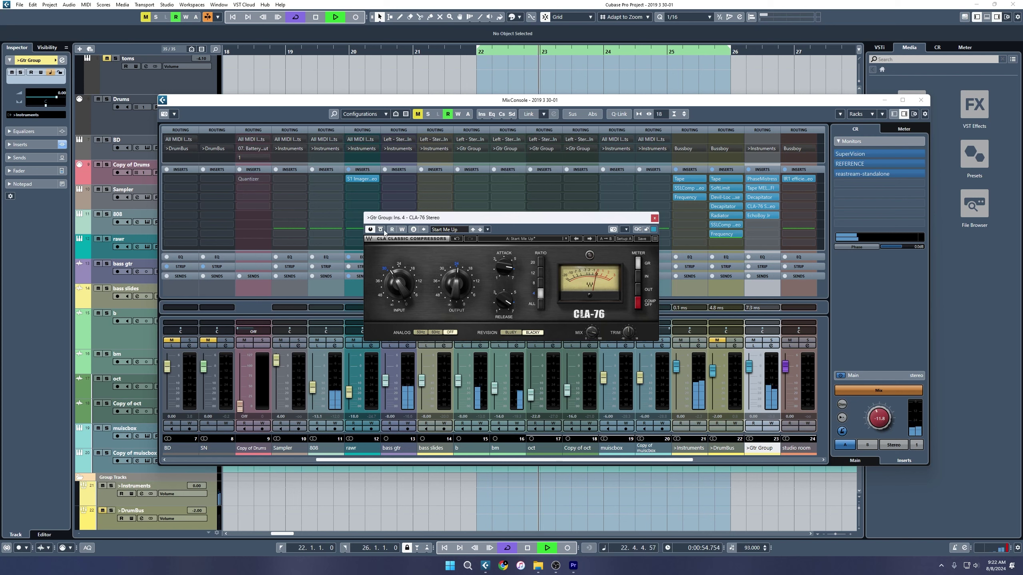
{"action": "left_click", "coordinate": [654, 218]}
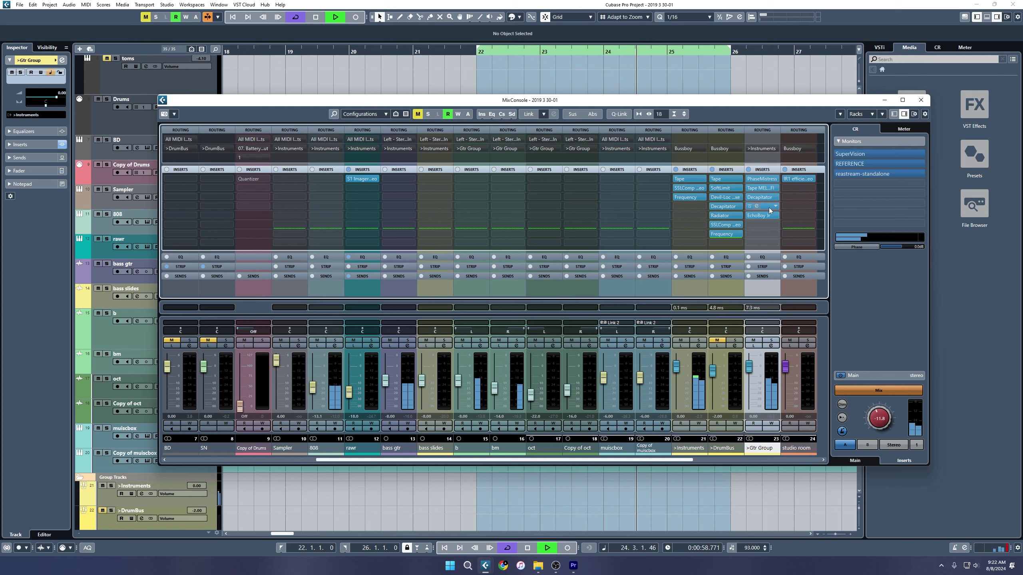
{"action": "left_click_drag", "start_coordinate": [769, 208], "coordinate": [404, 180]}
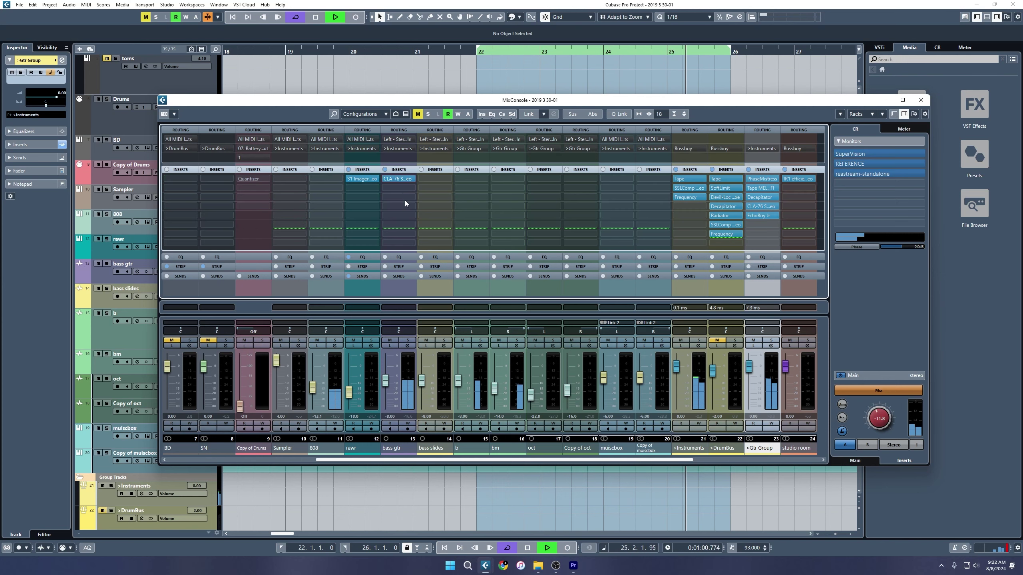
Step: Adjust the input and attack of the bass gtr's CLA-76, set its release to 7, and close the MixConsole
{"action": "left_click", "coordinate": [392, 177]}
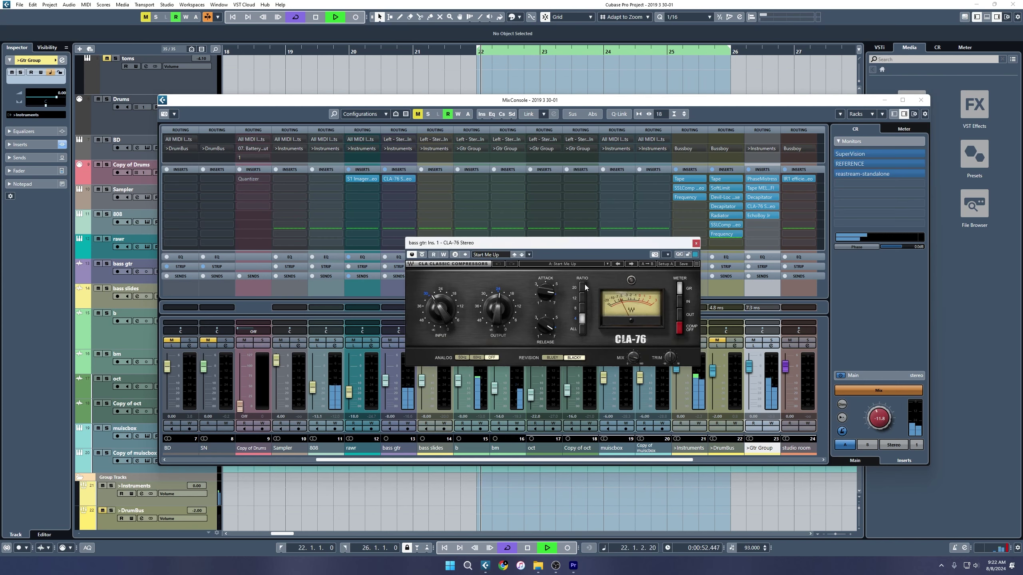
{"action": "left_click_drag", "start_coordinate": [440, 305], "coordinate": [440, 311]}
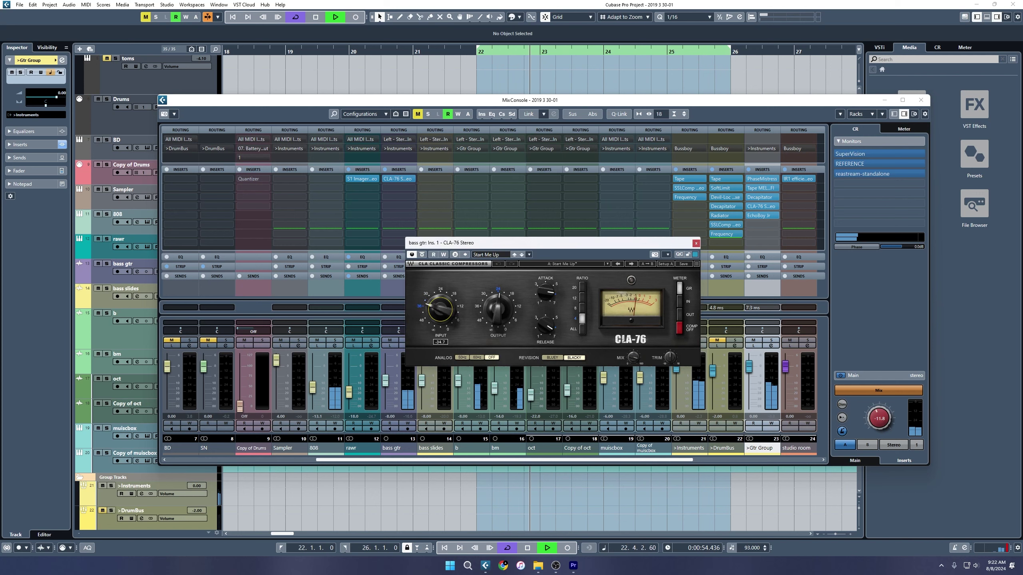
{"action": "mouse_move", "coordinate": [545, 328]}
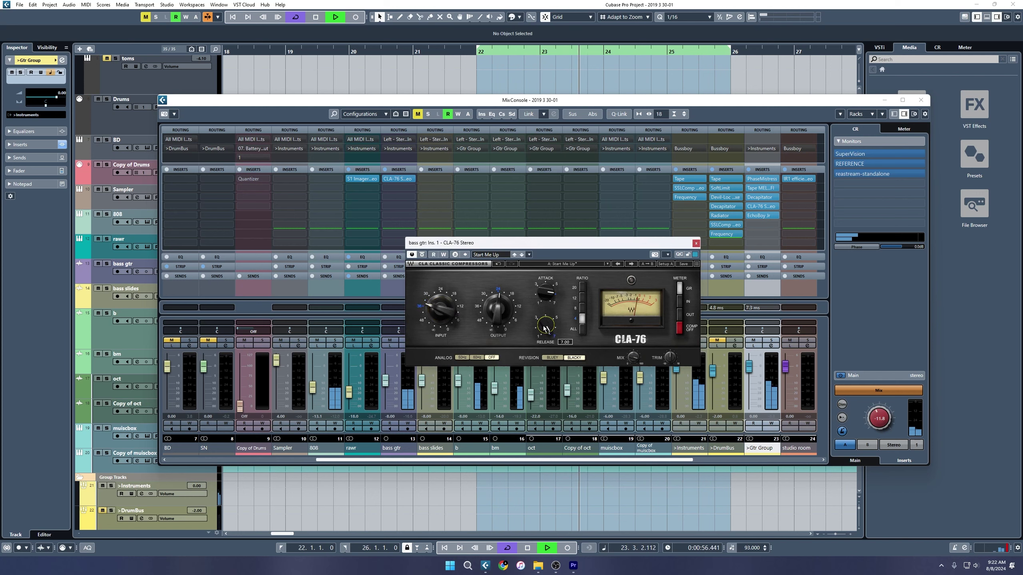
{"action": "left_click_drag", "start_coordinate": [545, 296], "coordinate": [545, 292]}
{"action": "left_click_drag", "start_coordinate": [438, 321], "coordinate": [437, 318]}
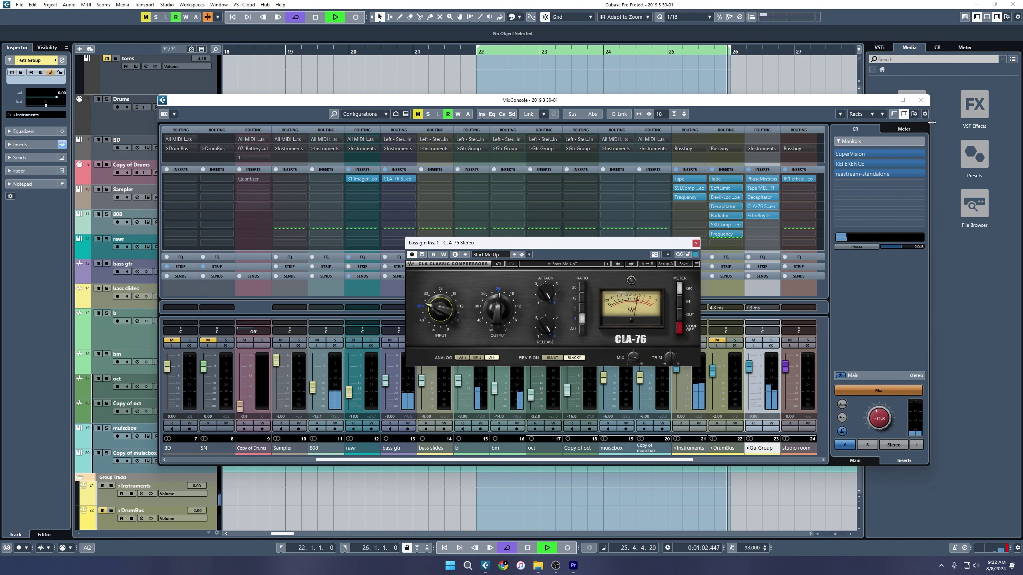
{"action": "key", "text": "F3"}
Step: Move playback to the start of the bass slides section and set the loop range to bars 14 to 21
{"action": "scroll", "coordinate": [624, 195], "scroll_direction": "down", "scroll_amount": 5}
{"action": "scroll", "coordinate": [624, 195], "scroll_direction": "up", "scroll_amount": 1}
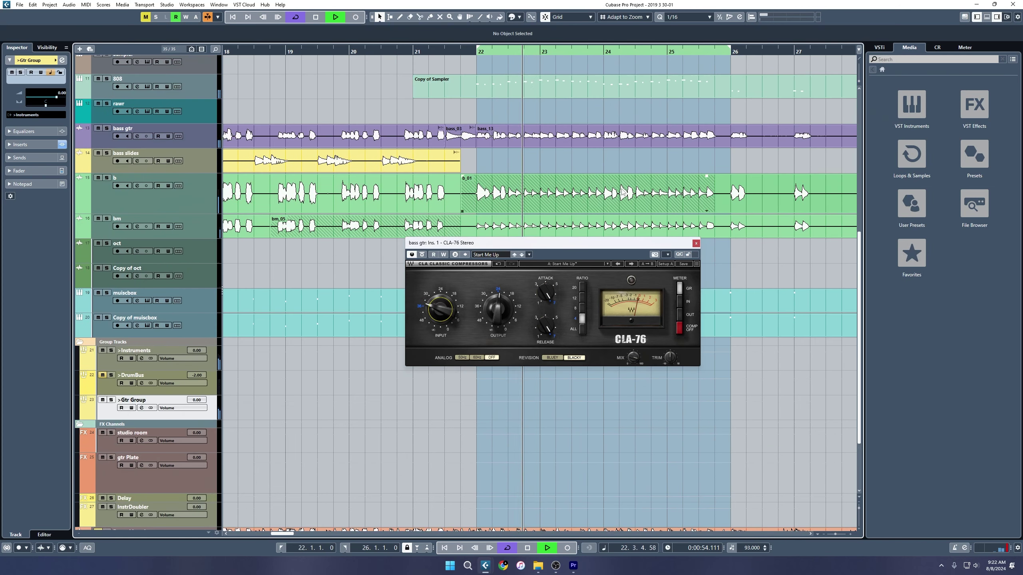
{"action": "scroll", "coordinate": [622, 189], "scroll_direction": "down", "scroll_amount": 2}
{"action": "scroll", "coordinate": [620, 184], "scroll_direction": "up", "scroll_amount": 6}
{"action": "scroll", "coordinate": [620, 184], "scroll_direction": "down", "scroll_amount": 3}
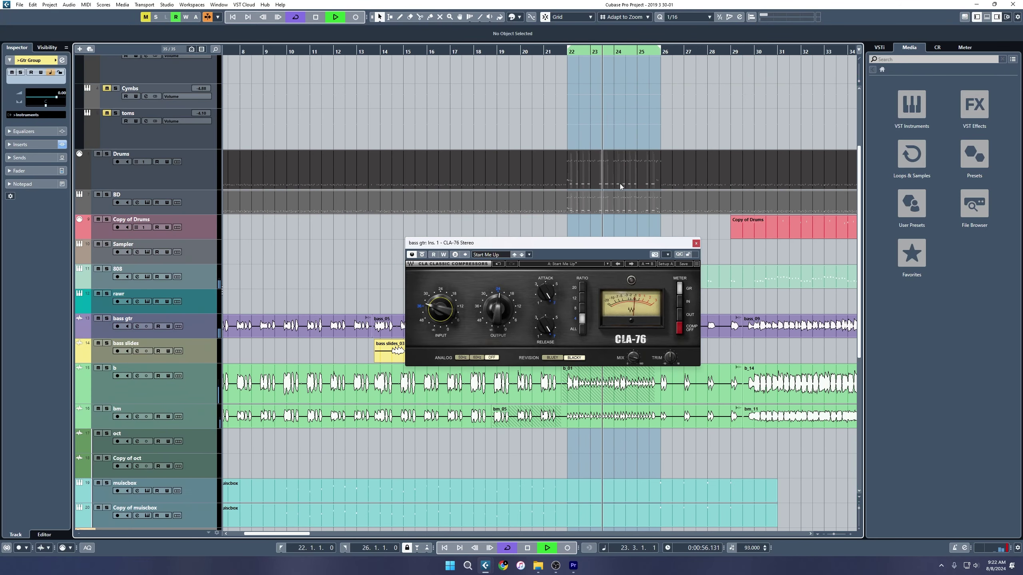
{"action": "scroll", "coordinate": [668, 157], "scroll_direction": "down", "scroll_amount": 5}
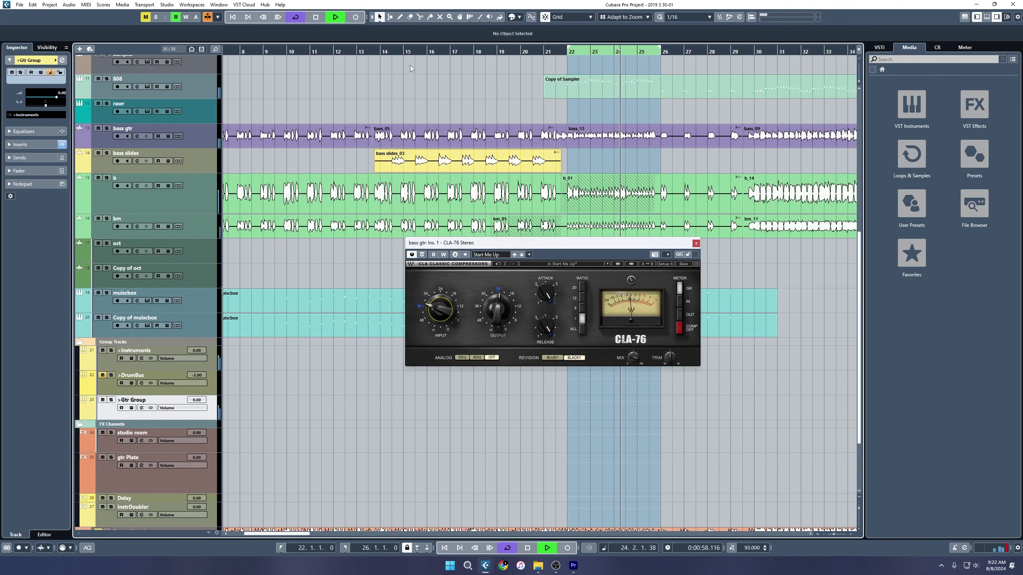
{"action": "left_click", "coordinate": [377, 49]}
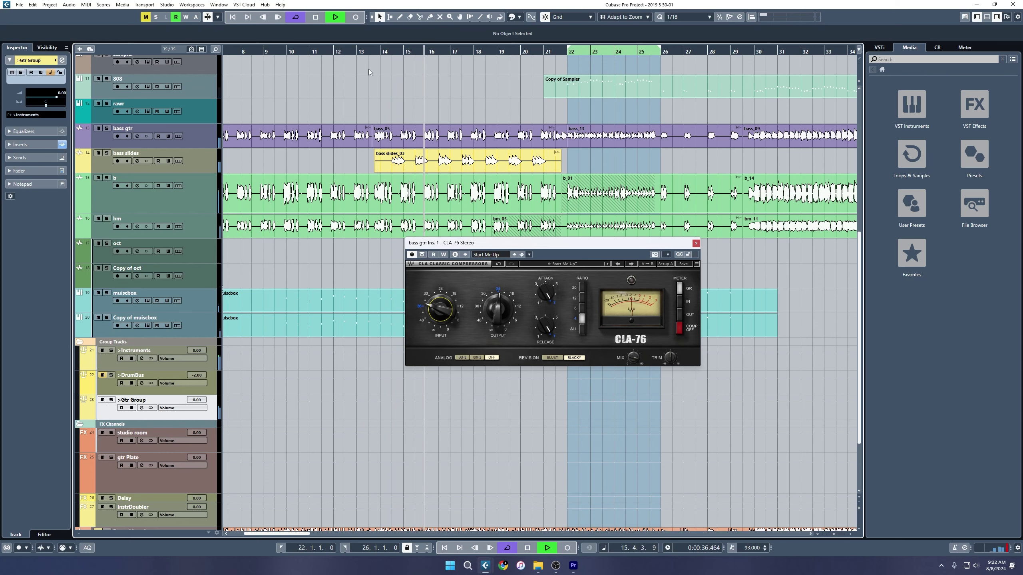
{"action": "left_click_drag", "start_coordinate": [380, 49], "coordinate": [547, 55]}
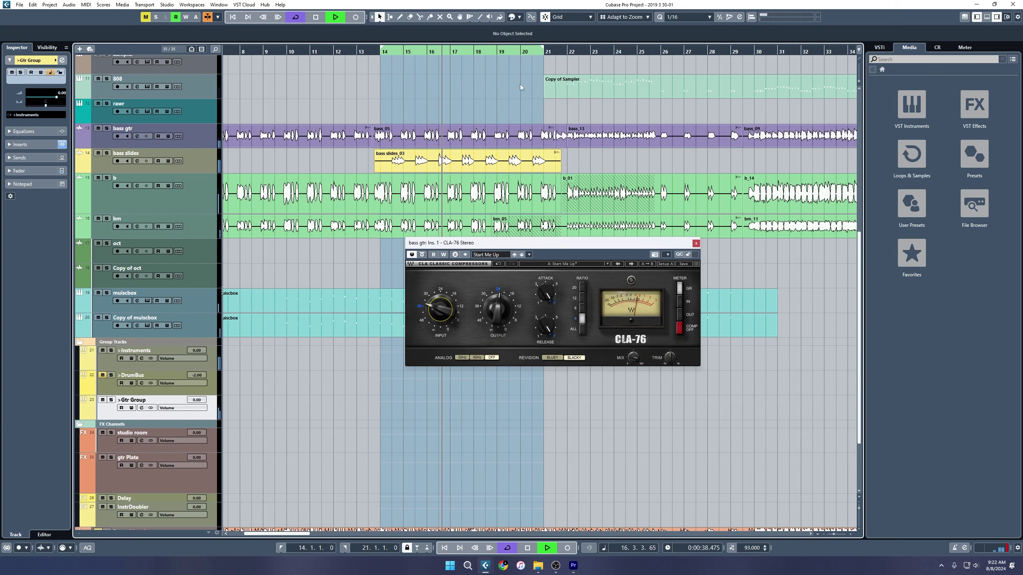
Step: Play the song from about bar 6 and unmute the DrumBus in the MixConsole, moving the CLA-76 window aside
{"action": "scroll", "coordinate": [523, 161], "scroll_direction": "down", "scroll_amount": 2}
{"action": "scroll", "coordinate": [483, 206], "scroll_direction": "down", "scroll_amount": 2}
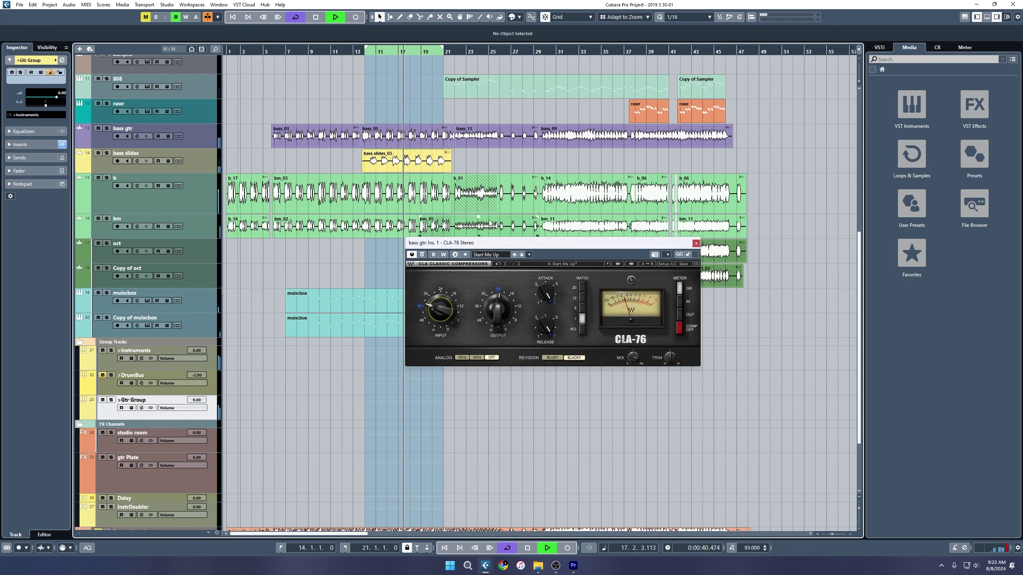
{"action": "left_click", "coordinate": [275, 53]}
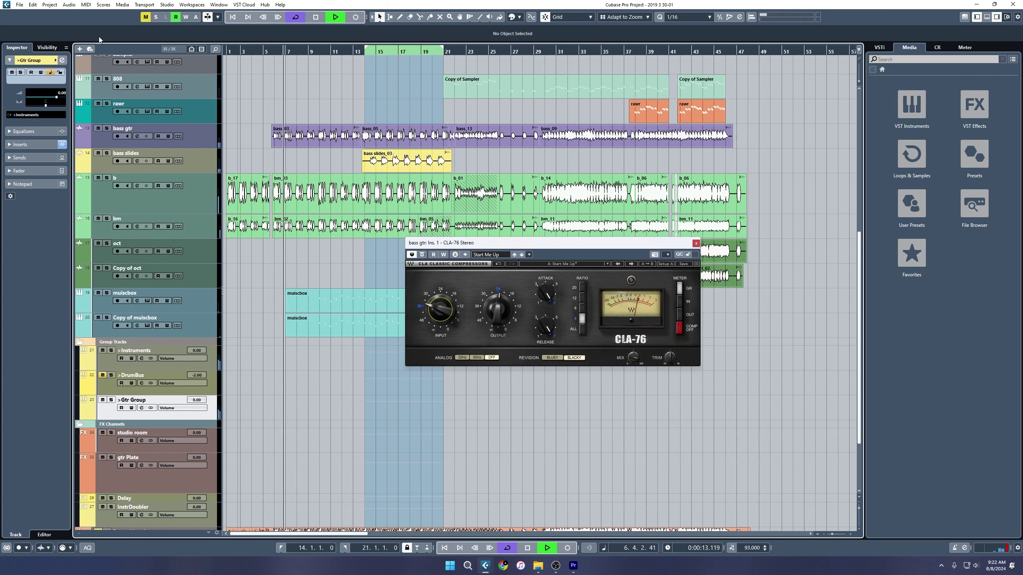
{"action": "key", "text": "F3"}
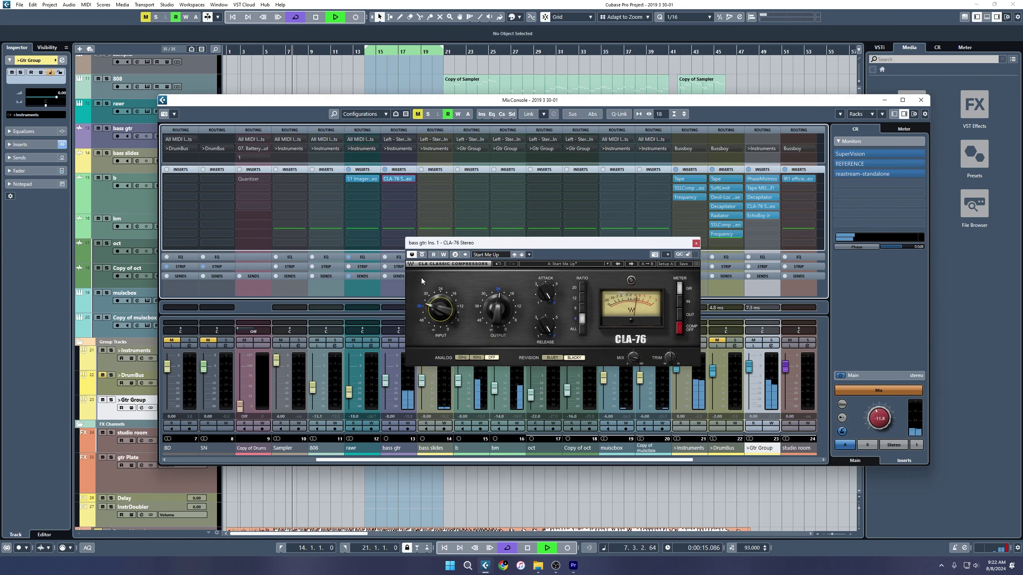
{"action": "left_click_drag", "start_coordinate": [449, 247], "coordinate": [466, 245]}
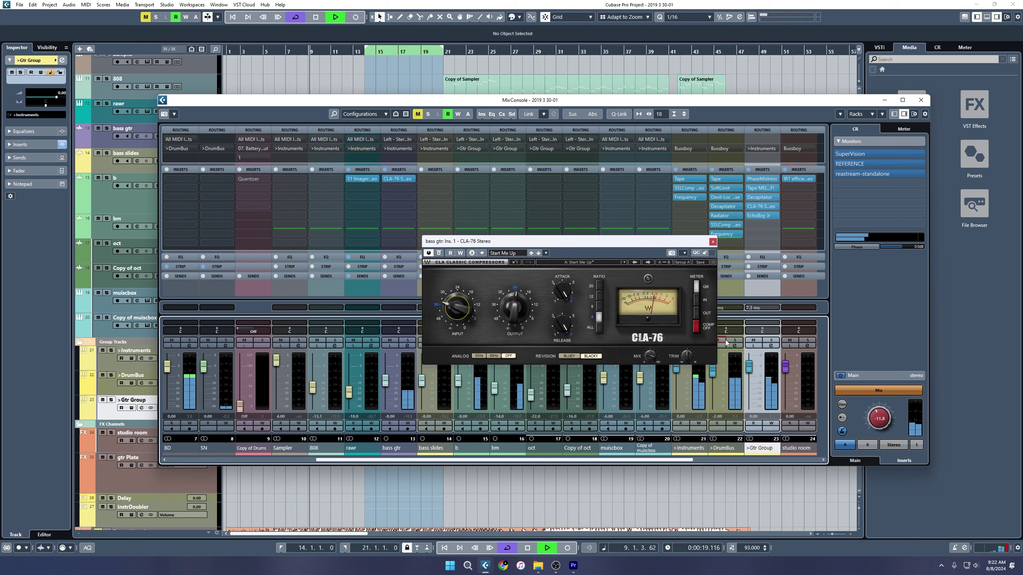
Step: Bypass EchoBoy Jr. on the Gtr Group and compare the group with all its inserts bypassed and active
{"action": "mouse_move", "coordinate": [750, 217]}
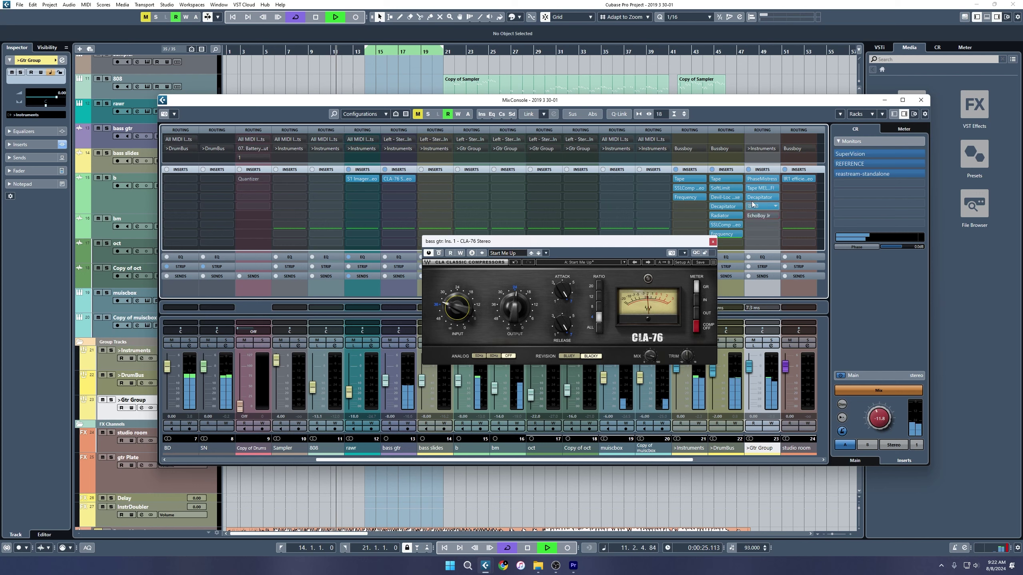
{"action": "left_click", "coordinate": [749, 170]}
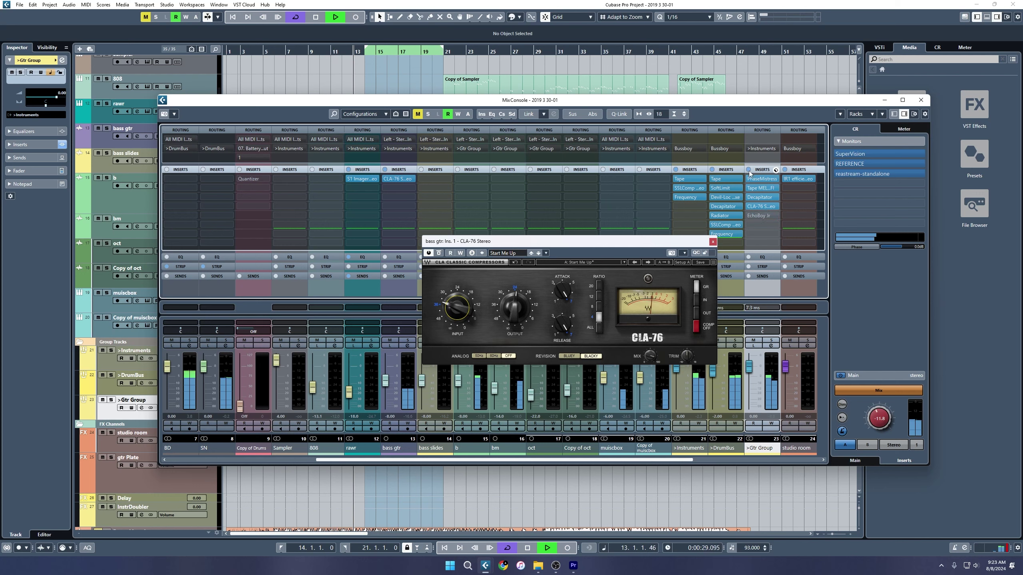
{"action": "left_click", "coordinate": [749, 171]}
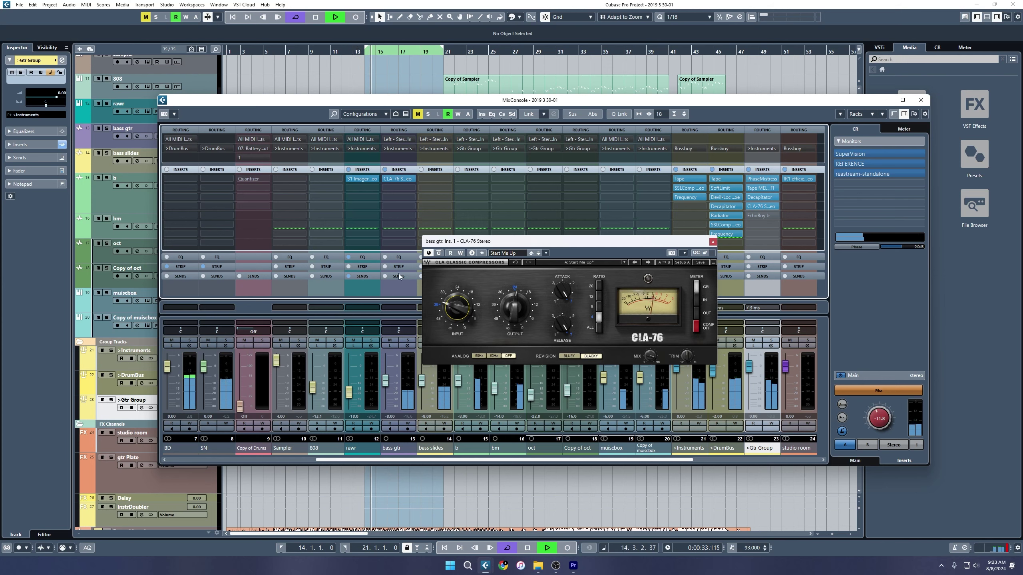
Step: Solo the bass gtr briefly, unsolo it, bypass its CLA-76, and close the compressor and the MixConsole
{"action": "left_click", "coordinate": [407, 341]}
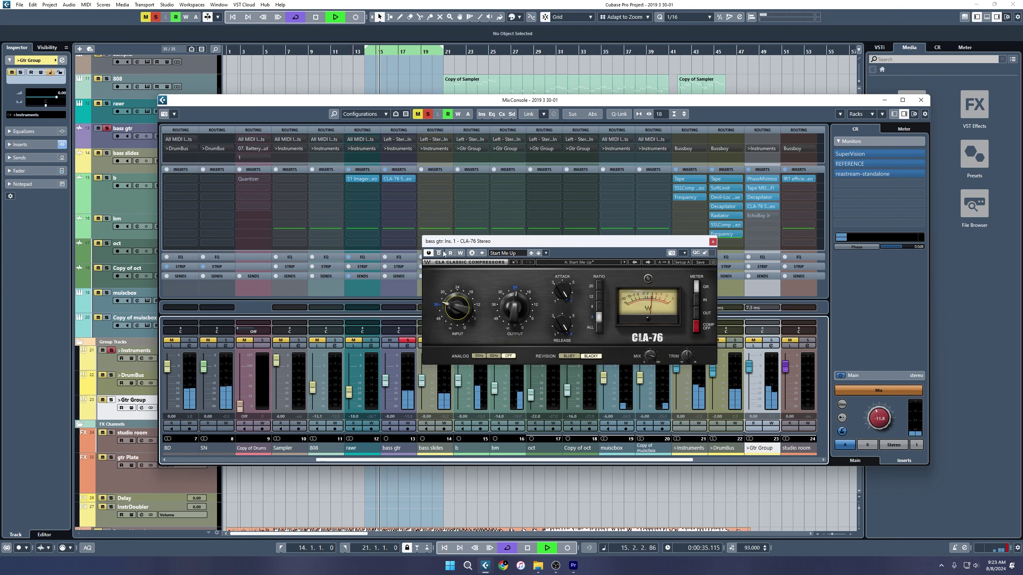
{"action": "left_click", "coordinate": [407, 340]}
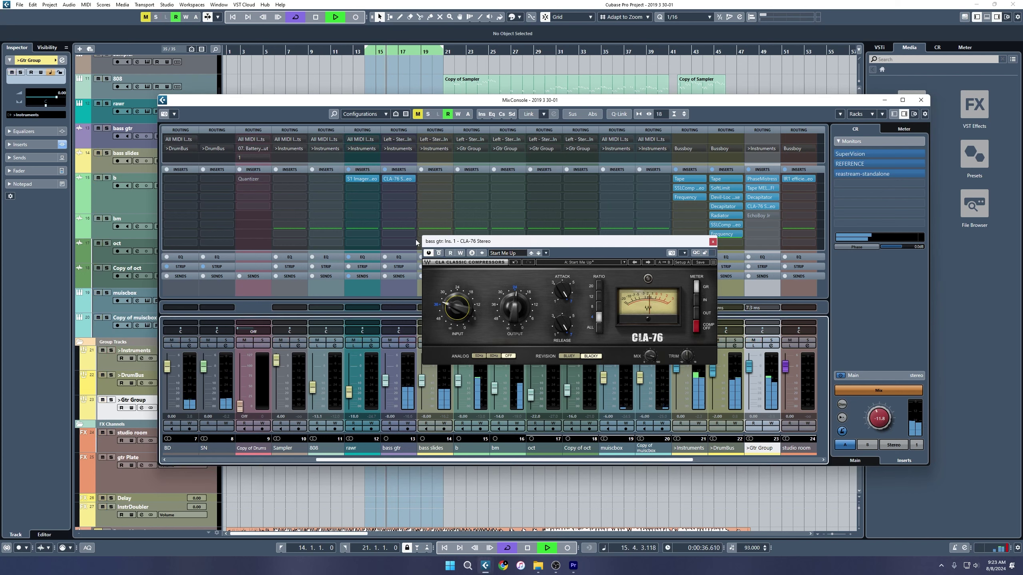
{"action": "left_click", "coordinate": [386, 180]}
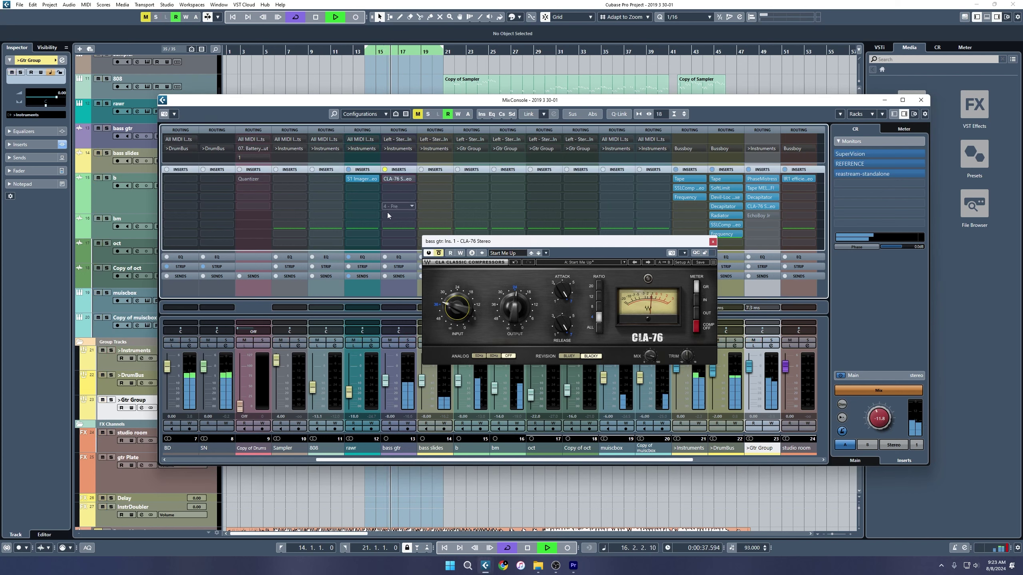
{"action": "left_click", "coordinate": [713, 242]}
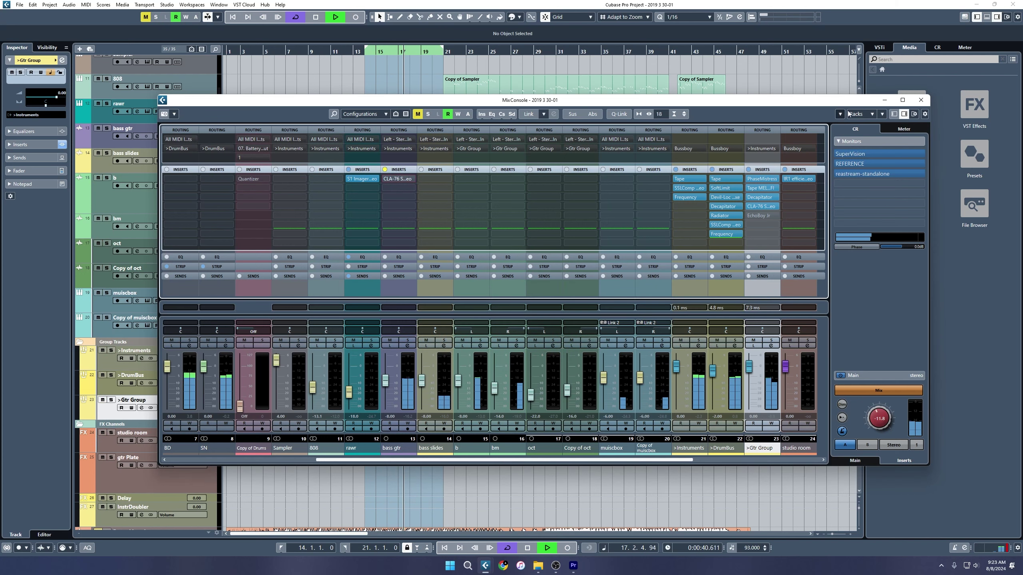
{"action": "left_click", "coordinate": [891, 100]}
{"action": "key", "text": "h"}
{"action": "key", "text": "h"}
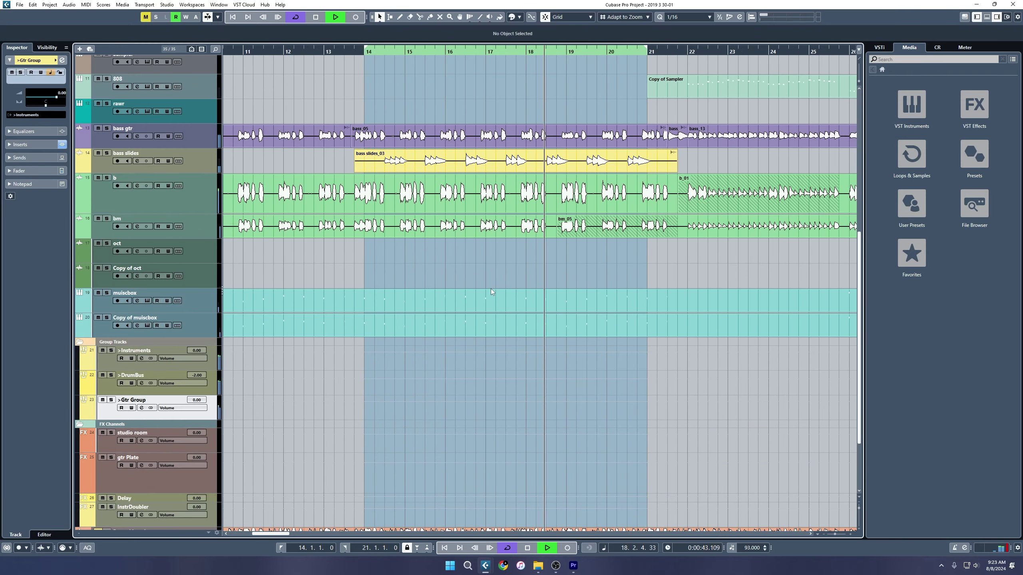
{"action": "scroll", "coordinate": [587, 305], "scroll_direction": "up", "scroll_amount": 2}
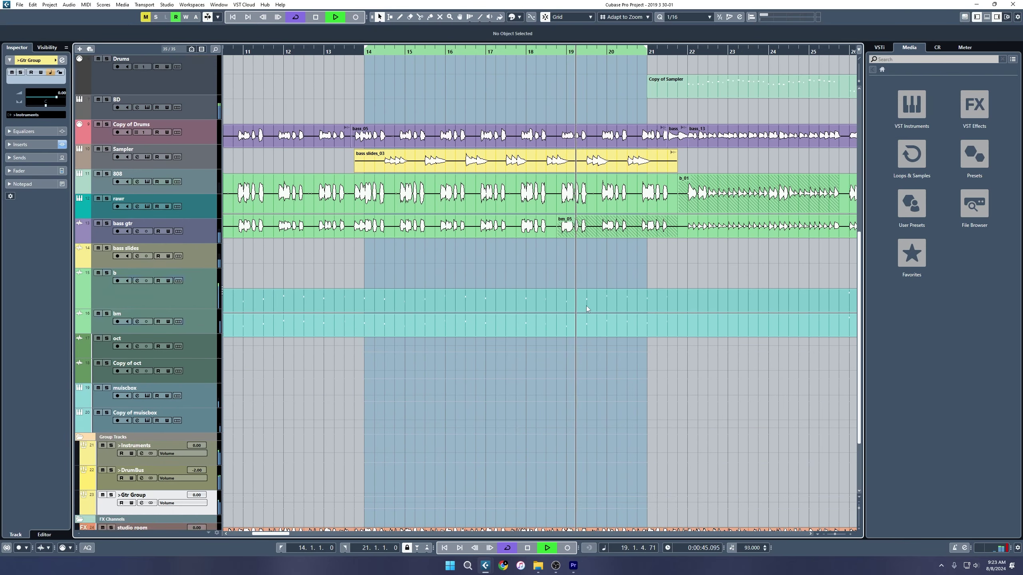
Step: Route the muiscbox and Copy of muiscbox tracks to a new stereo group track named >Keys
{"action": "scroll", "coordinate": [587, 305], "scroll_direction": "up", "scroll_amount": 2}
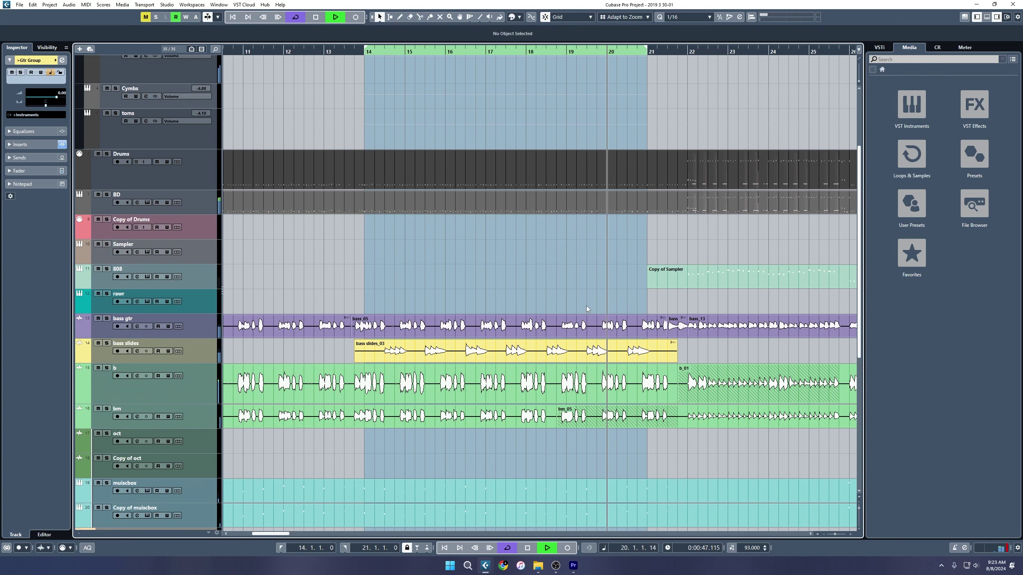
{"action": "scroll", "coordinate": [587, 306], "scroll_direction": "down", "scroll_amount": 2}
{"action": "scroll", "coordinate": [585, 309], "scroll_direction": "up", "scroll_amount": 2}
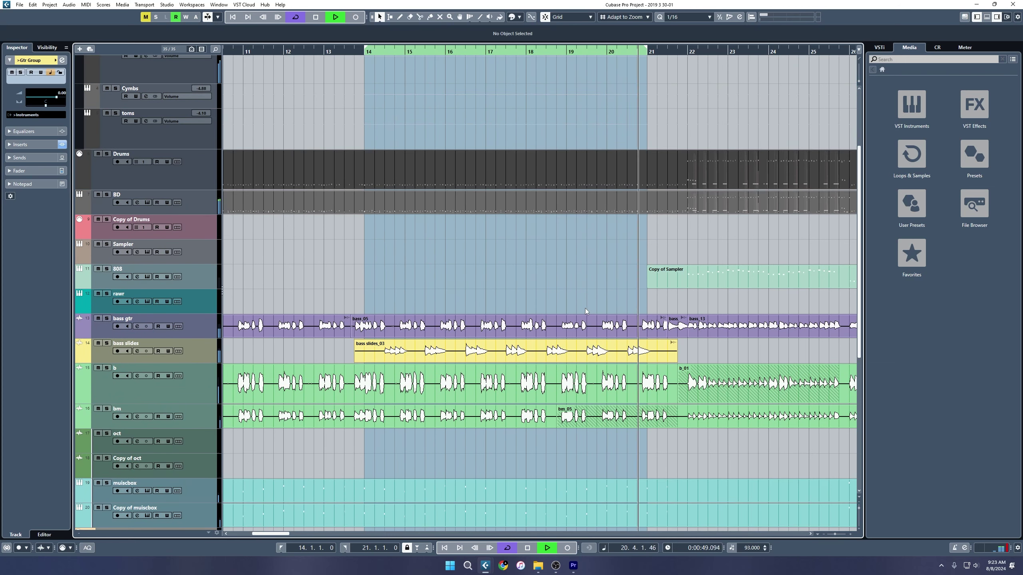
{"action": "scroll", "coordinate": [585, 309], "scroll_direction": "down", "scroll_amount": 2}
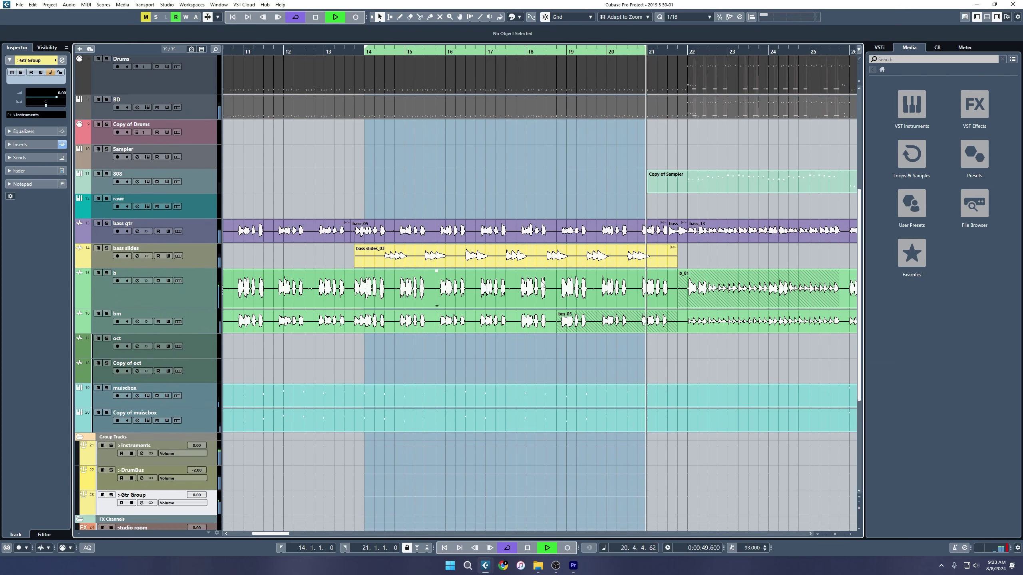
{"action": "left_click", "coordinate": [187, 398]}
{"action": "left_click", "coordinate": [195, 420], "text": "shift"}
{"action": "key", "text": "ctrl+g"}
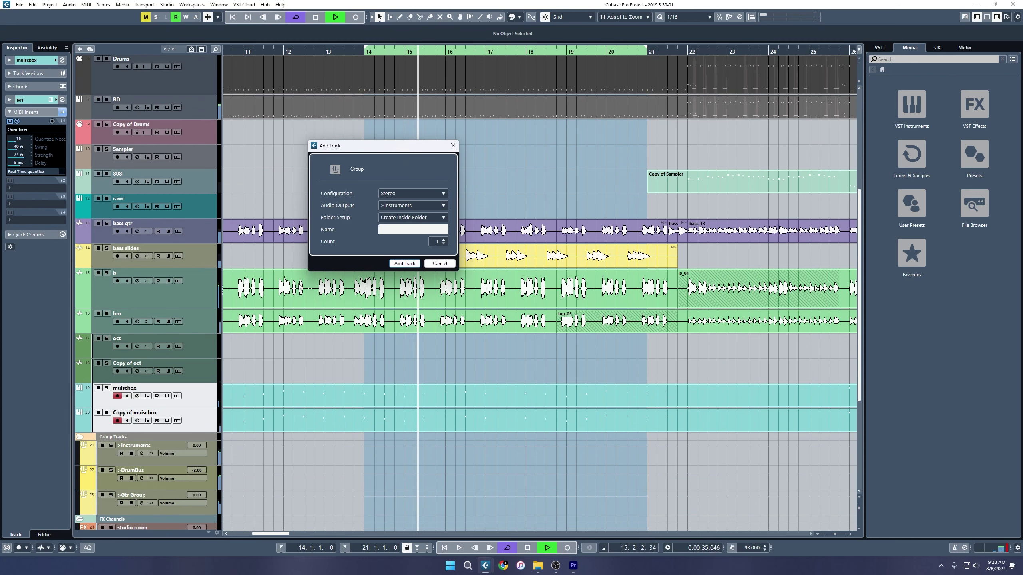
{"action": "type", "text": ">Keys"}
{"action": "key", "text": "Return"}
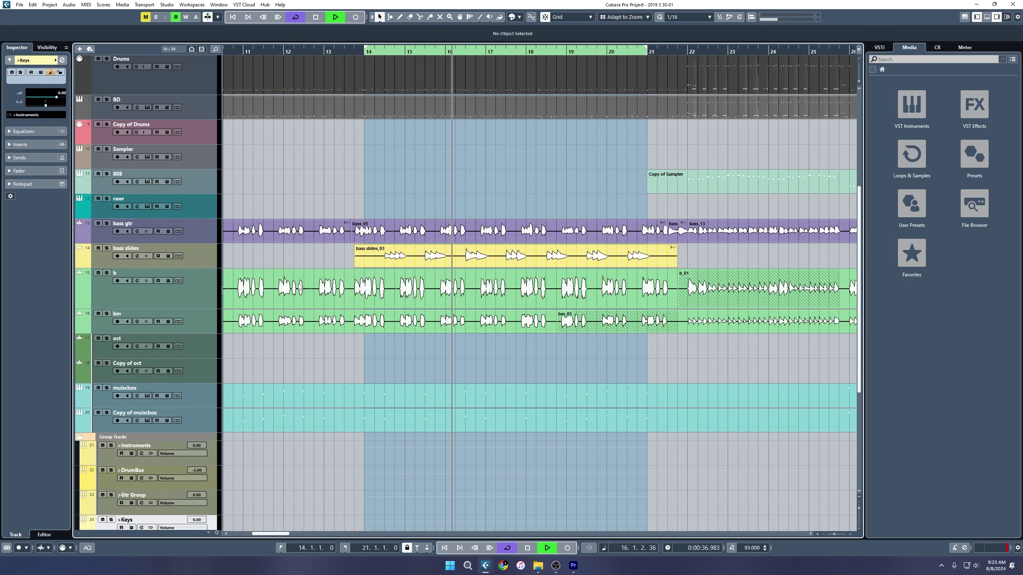
Step: Copy PhaseMistress, Tape MELLO-FI and EchoBoy Jr. from the Gtr Group's inserts to the Keys group in the MixConsole
{"action": "key", "text": "F3"}
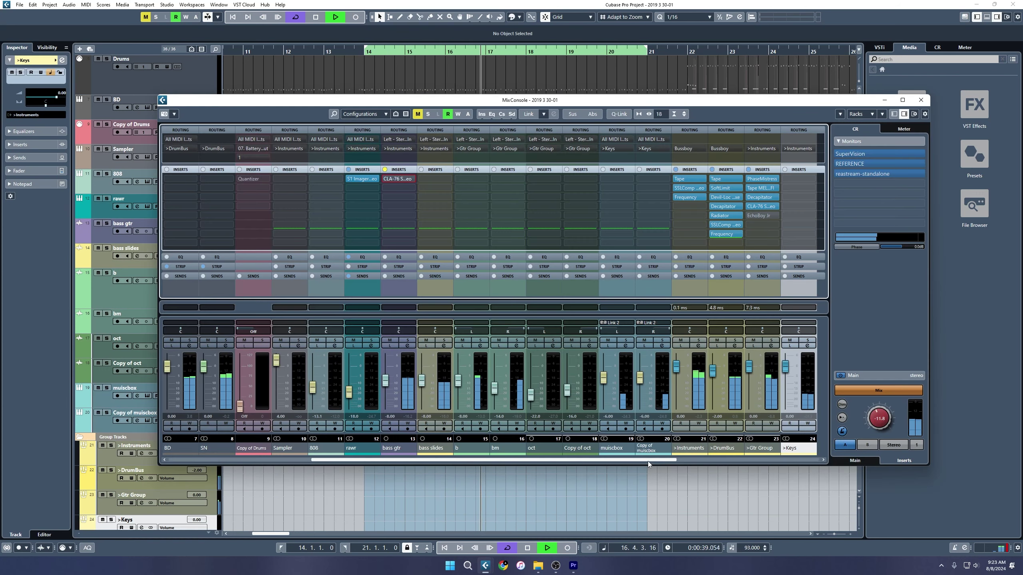
{"action": "scroll", "coordinate": [647, 461], "scroll_direction": "right", "scroll_amount": 5}
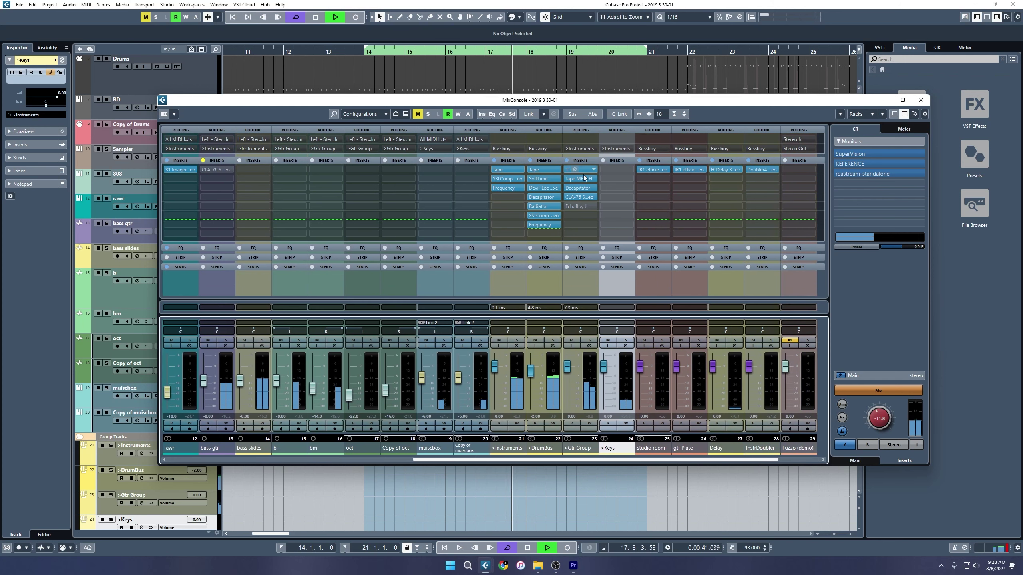
{"action": "left_click_drag", "start_coordinate": [580, 169], "coordinate": [604, 208]}
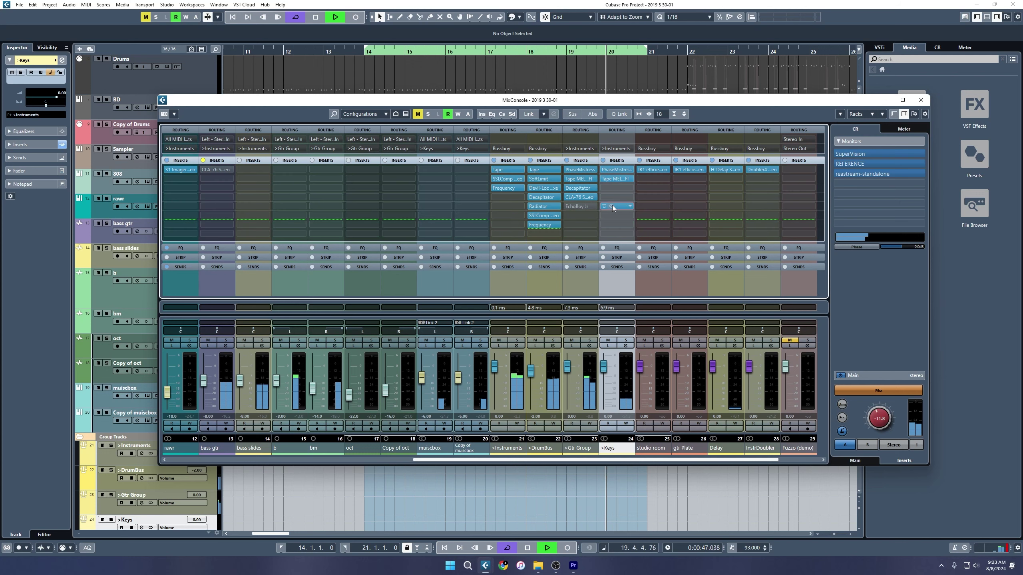
Step: Adjust the feedback of EchoBoy Jr. on the Keys group and set the Tape MELLO-FI flutter to 10%
{"action": "left_click", "coordinate": [613, 206]}
{"action": "left_click_drag", "start_coordinate": [499, 290], "coordinate": [499, 284]}
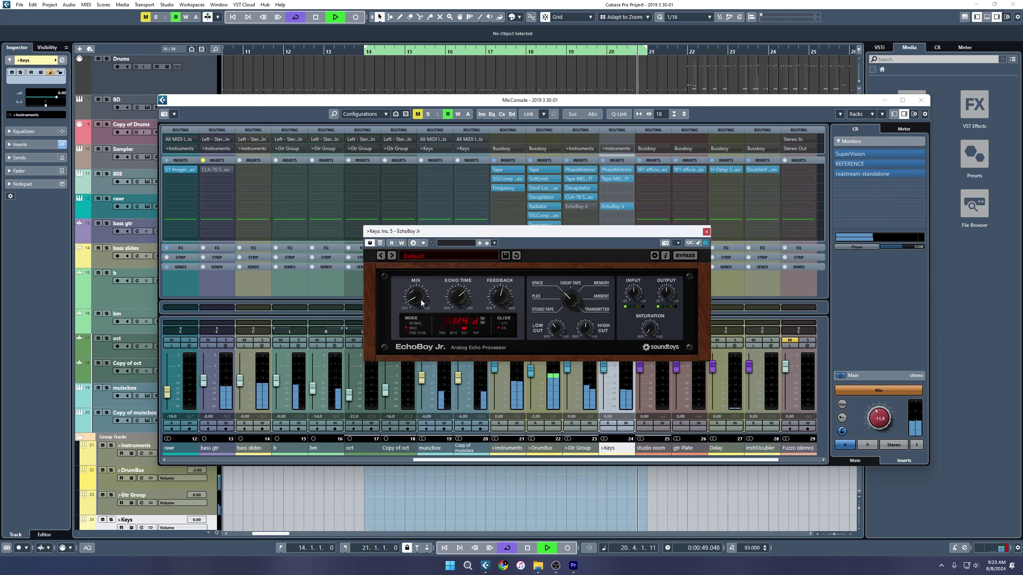
{"action": "left_click_drag", "start_coordinate": [601, 182], "coordinate": [611, 179]}
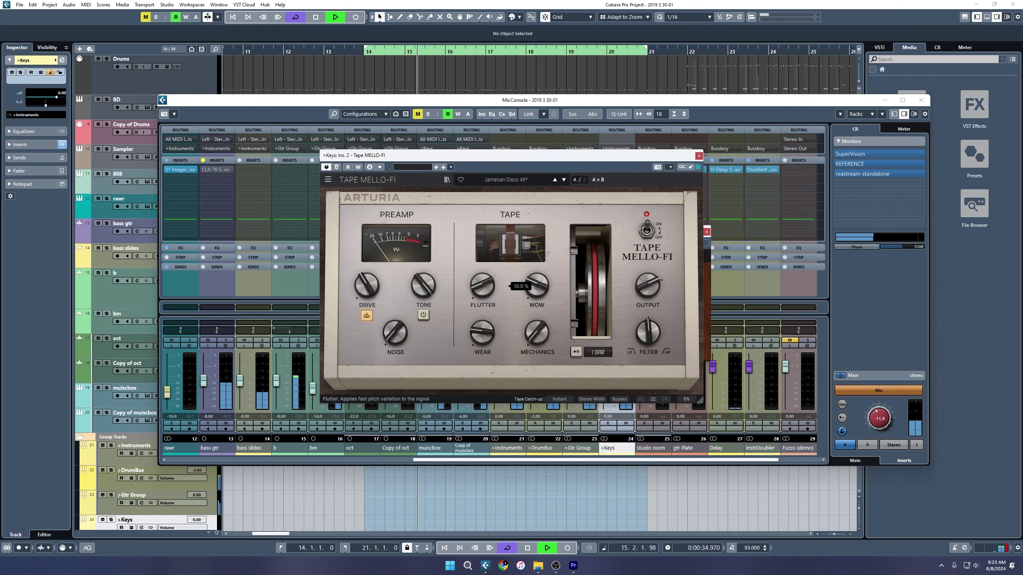
{"action": "left_click", "coordinate": [699, 156]}
Step: Insert CLA-2A Stereo in the third slot of the Keys group and adjust its peak reduction
{"action": "left_click", "coordinate": [614, 188]}
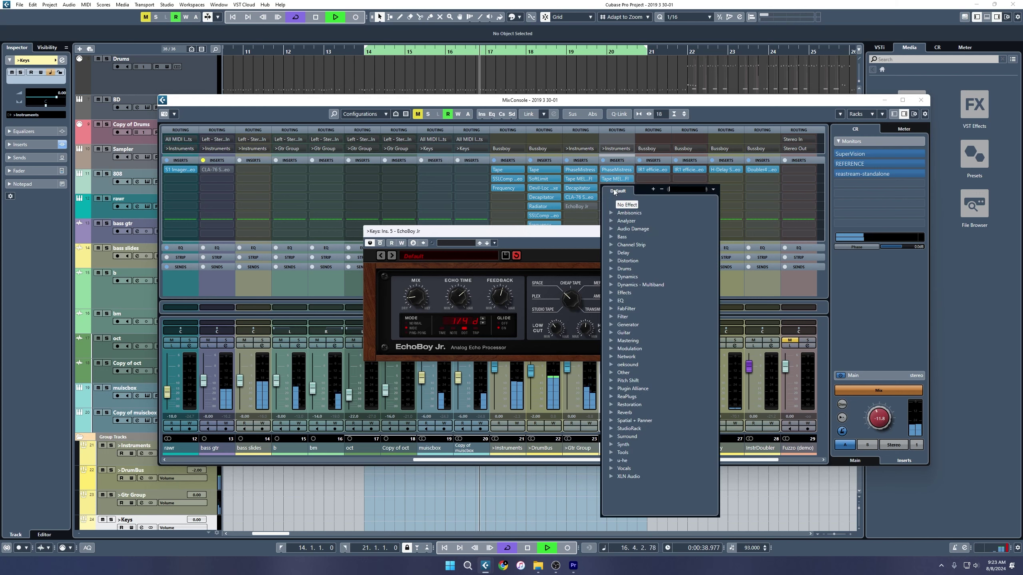
{"action": "type", "text": "cla"}
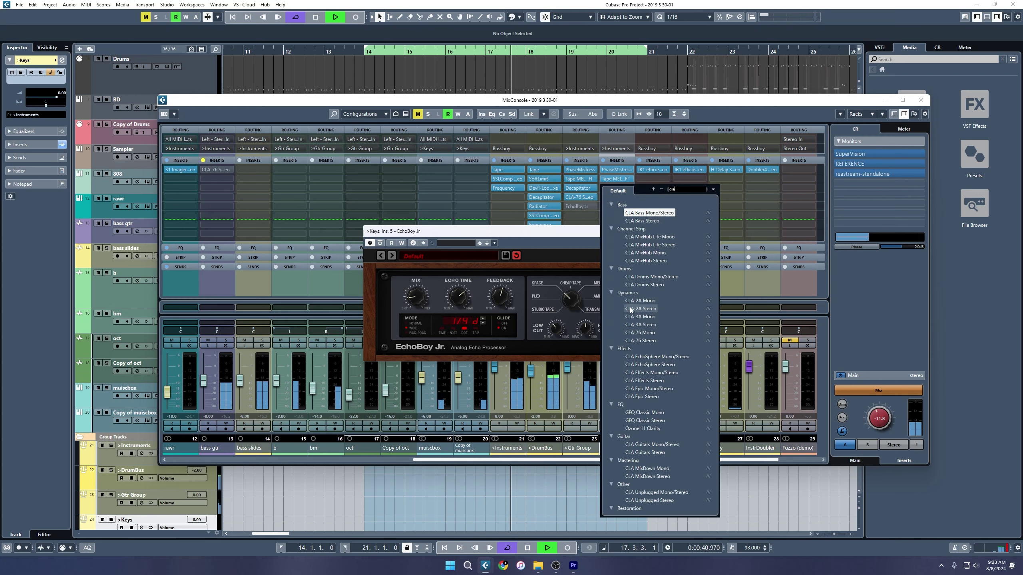
{"action": "left_click", "coordinate": [613, 307]}
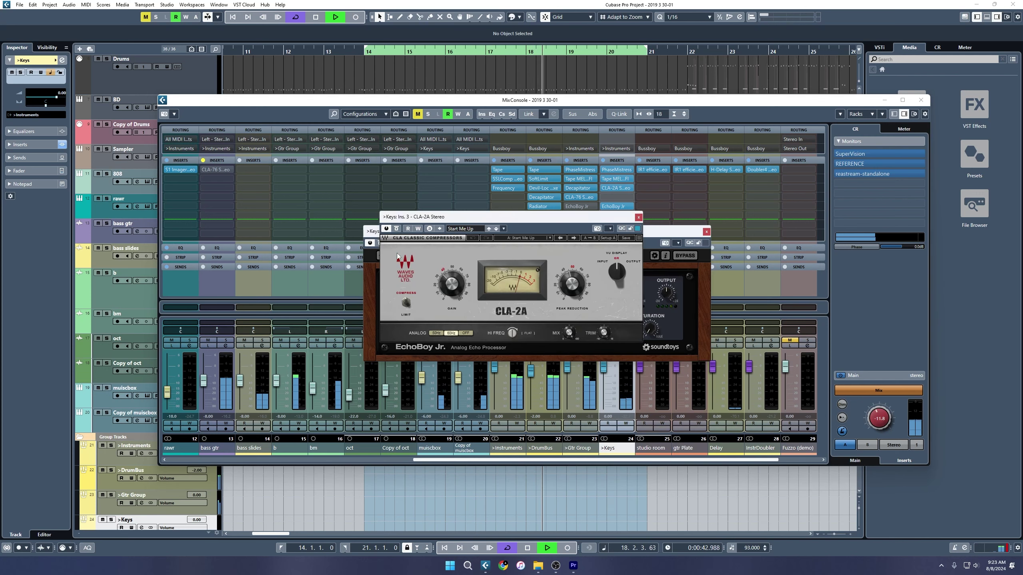
{"action": "mouse_move", "coordinate": [572, 284]}
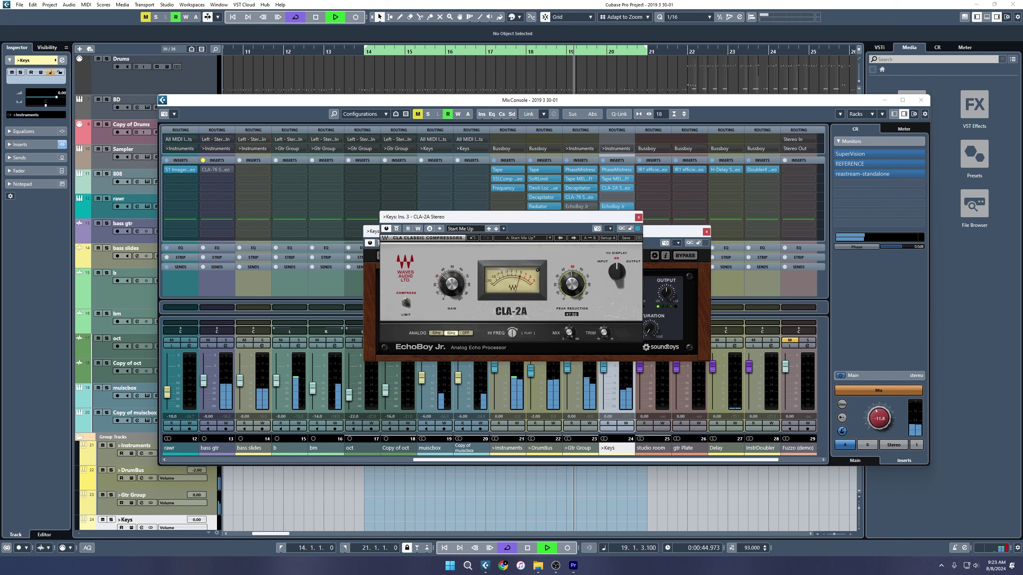
{"action": "left_click_drag", "start_coordinate": [572, 284], "coordinate": [572, 278]}
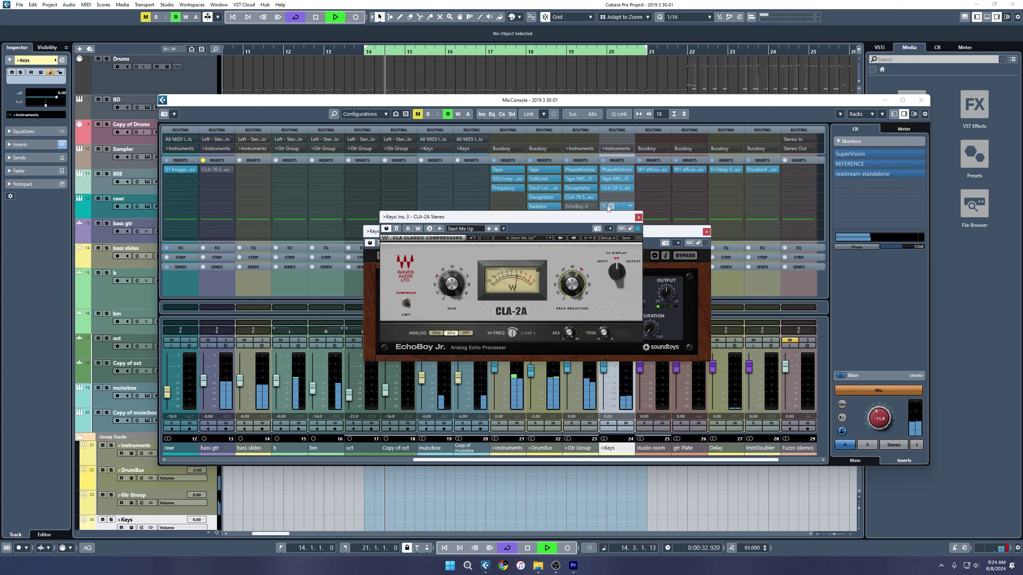
{"action": "left_click", "coordinate": [638, 219]}
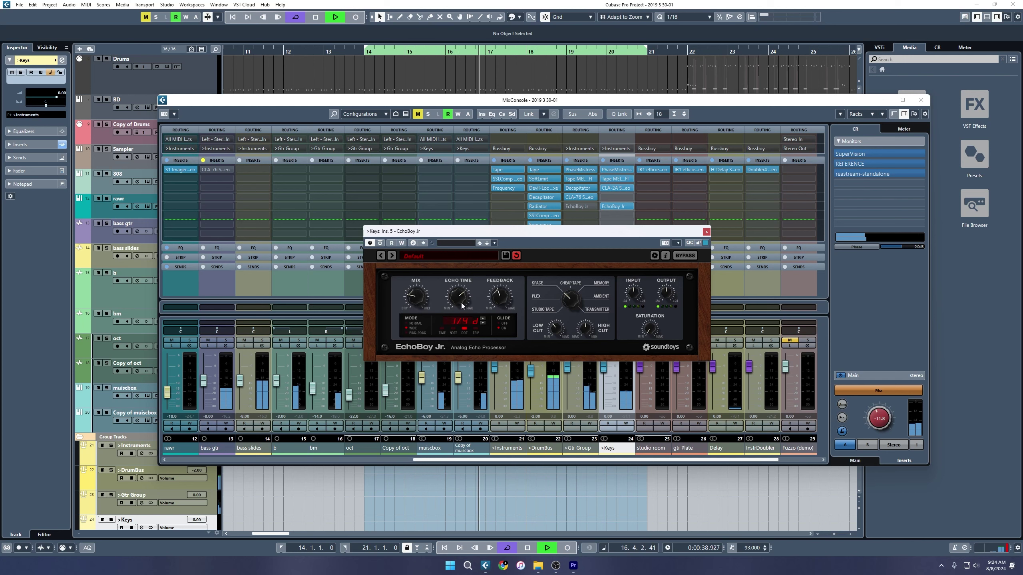
Step: Adjust the echo mode and mix of the EchoBoy Jr. in slot 5 of the Keys group
{"action": "left_click", "coordinate": [406, 333]}
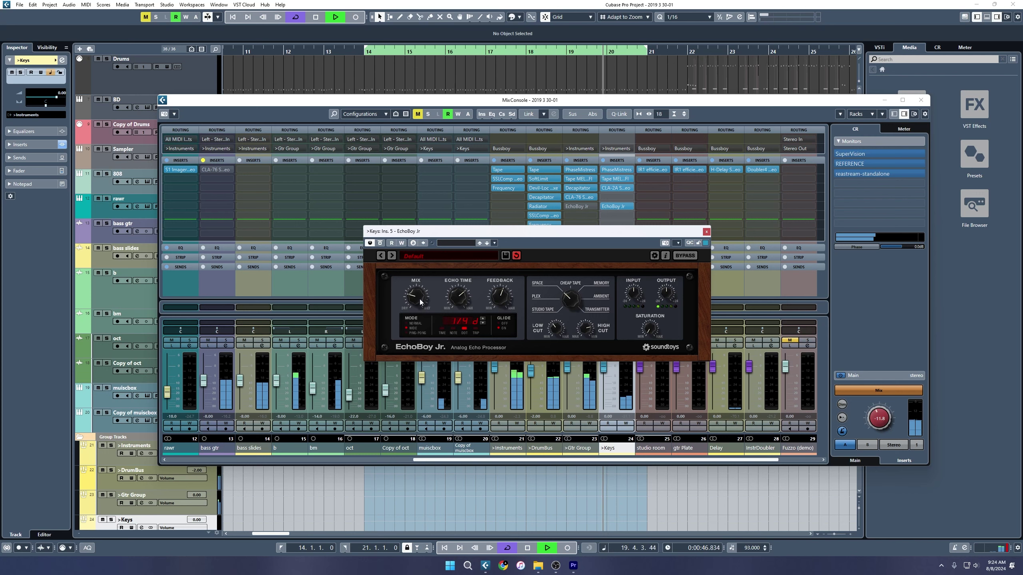
{"action": "left_click_drag", "start_coordinate": [419, 299], "coordinate": [408, 328]}
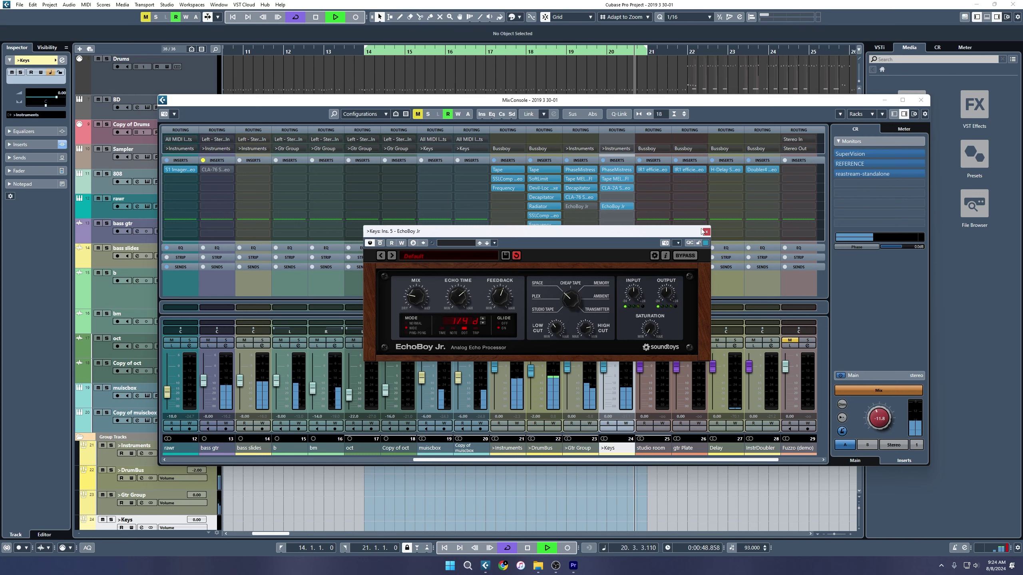
Step: Duplicate EchoBoy Jr. into slot 6 of the Keys group and set the copy to a dotted 1/8 ping-pong echo
{"action": "left_click_drag", "start_coordinate": [617, 206], "coordinate": [614, 219]}
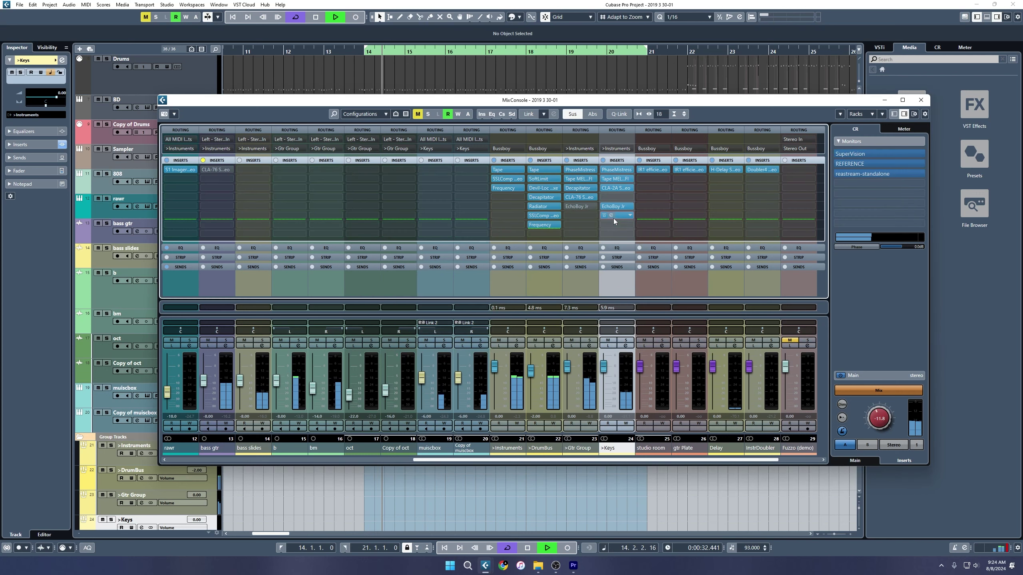
{"action": "left_click", "coordinate": [613, 217]}
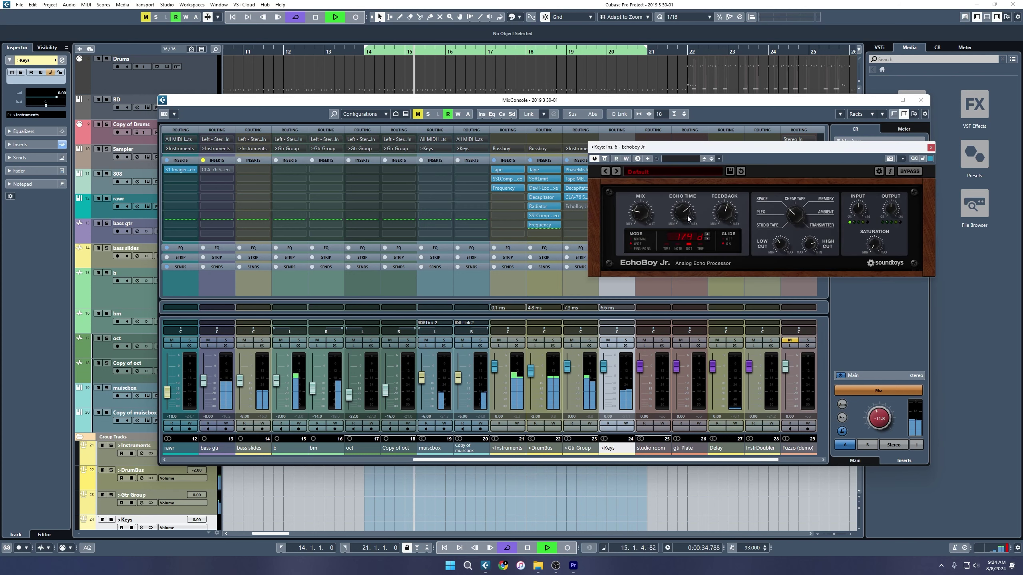
{"action": "left_click", "coordinate": [634, 248]}
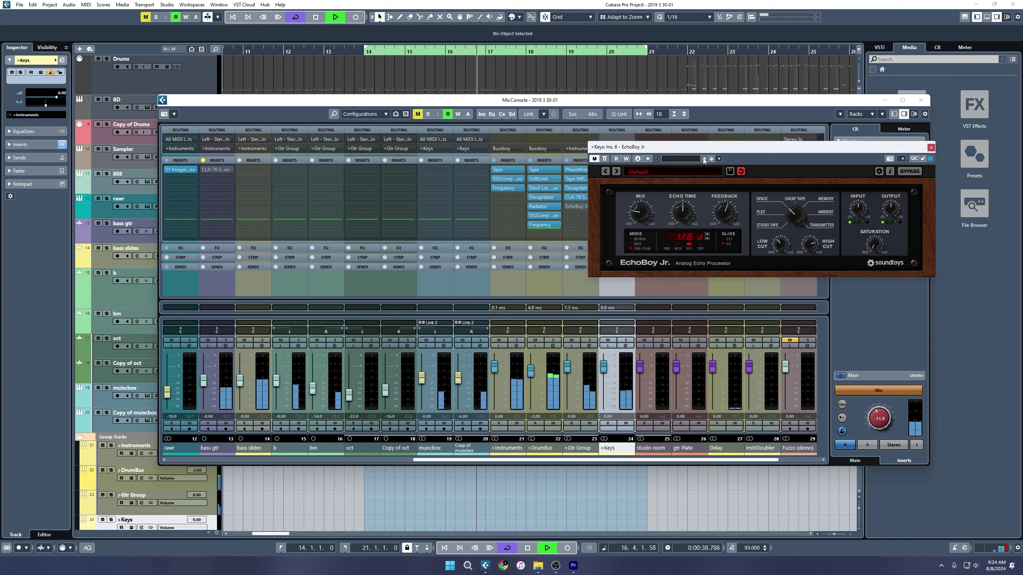
Step: Try the dotted 1/8 EchoBoy Jr. in slot 4, return it to slot 6, and adjust the mix of the slot 5 instance
{"action": "left_click_drag", "start_coordinate": [674, 147], "coordinate": [616, 197]}
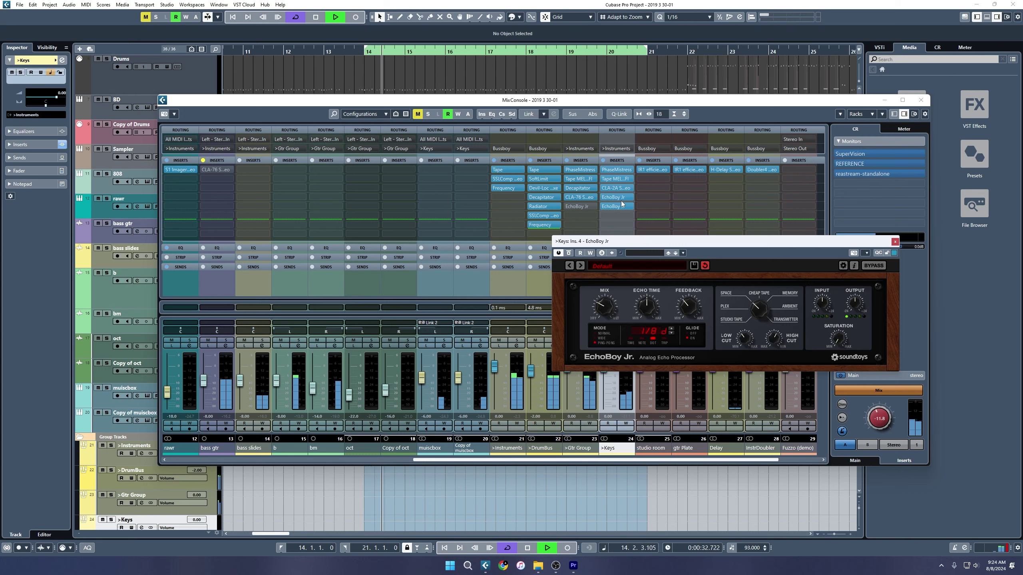
{"action": "left_click_drag", "start_coordinate": [621, 200], "coordinate": [617, 218]}
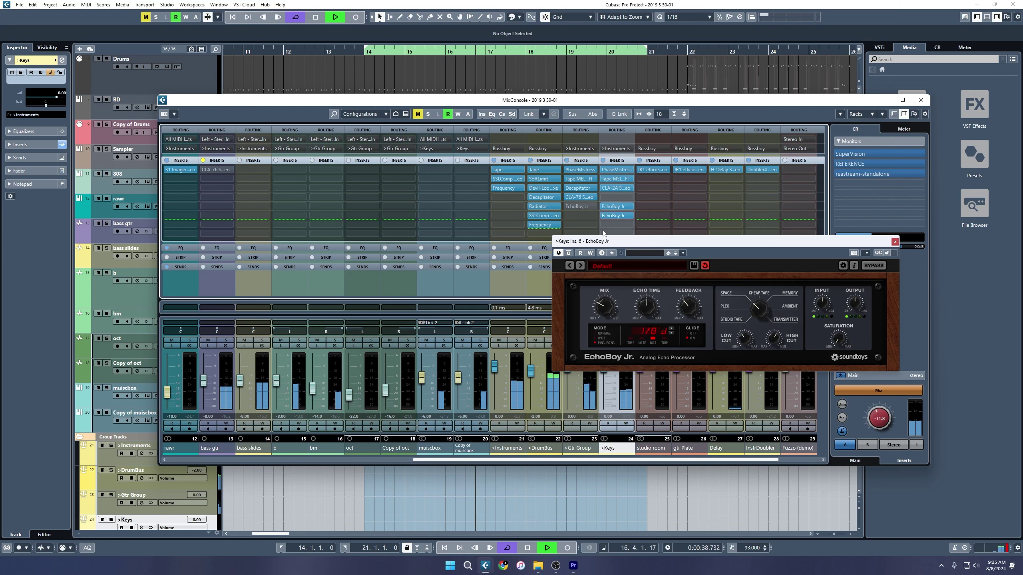
{"action": "left_click", "coordinate": [617, 206]}
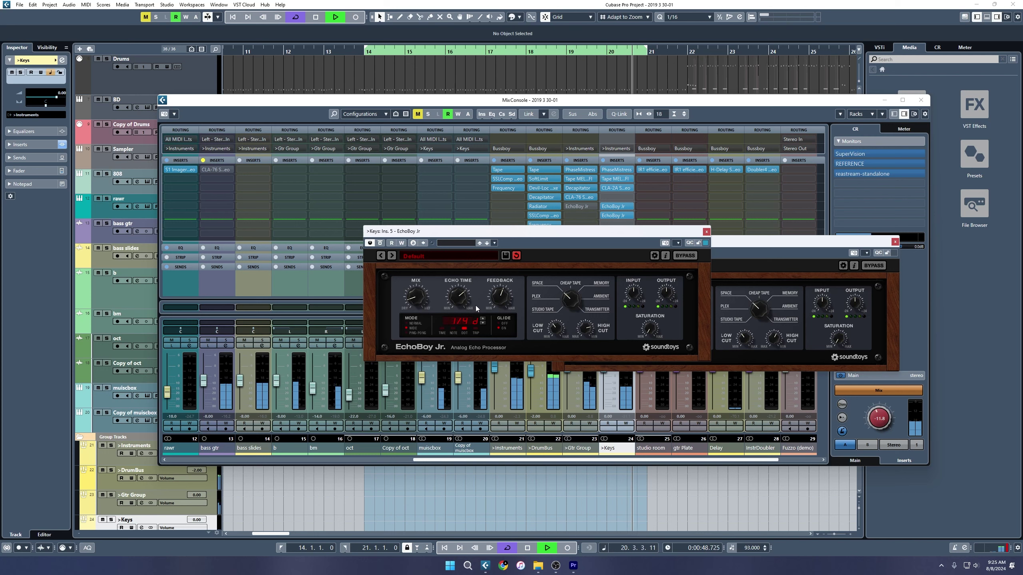
{"action": "left_click", "coordinate": [706, 232]}
{"action": "left_click", "coordinate": [894, 241]}
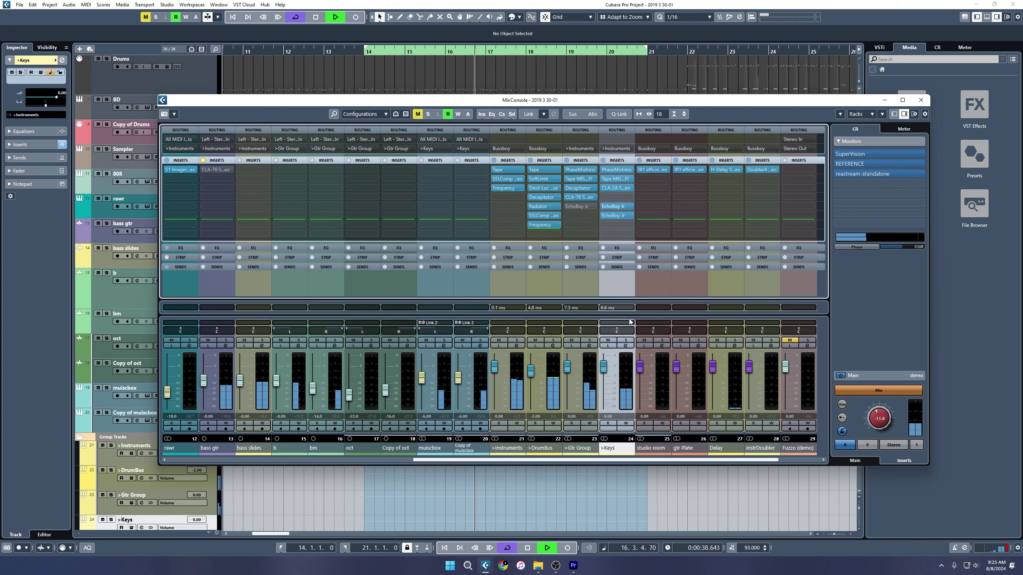
Step: Solo the Keys group and audition its slot 5 EchoBoy Jr. with the slot 6 instance bypassed
{"action": "left_click", "coordinate": [610, 215], "text": "alt"}
{"action": "key", "text": "s"}
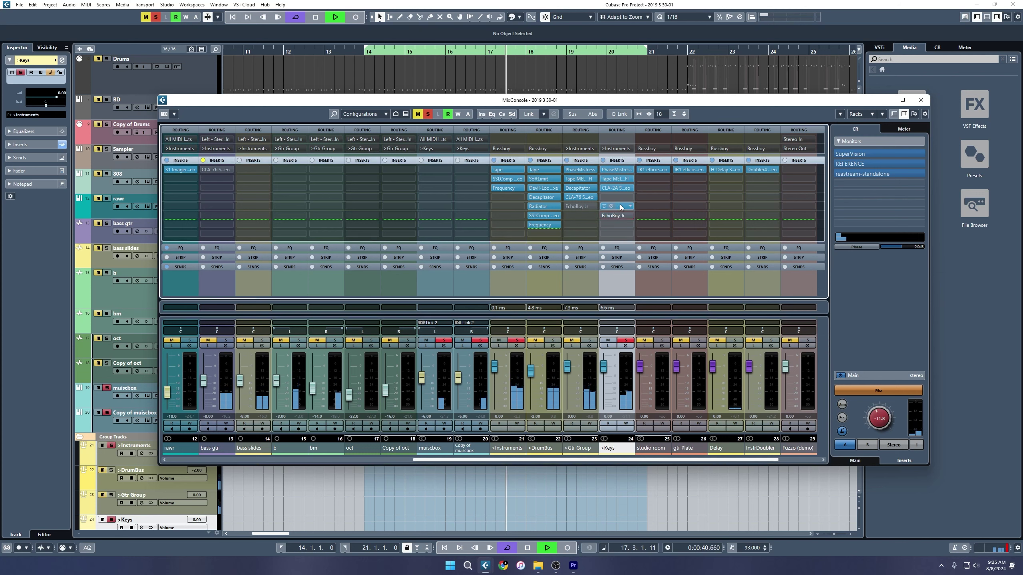
{"action": "left_click", "coordinate": [620, 205]}
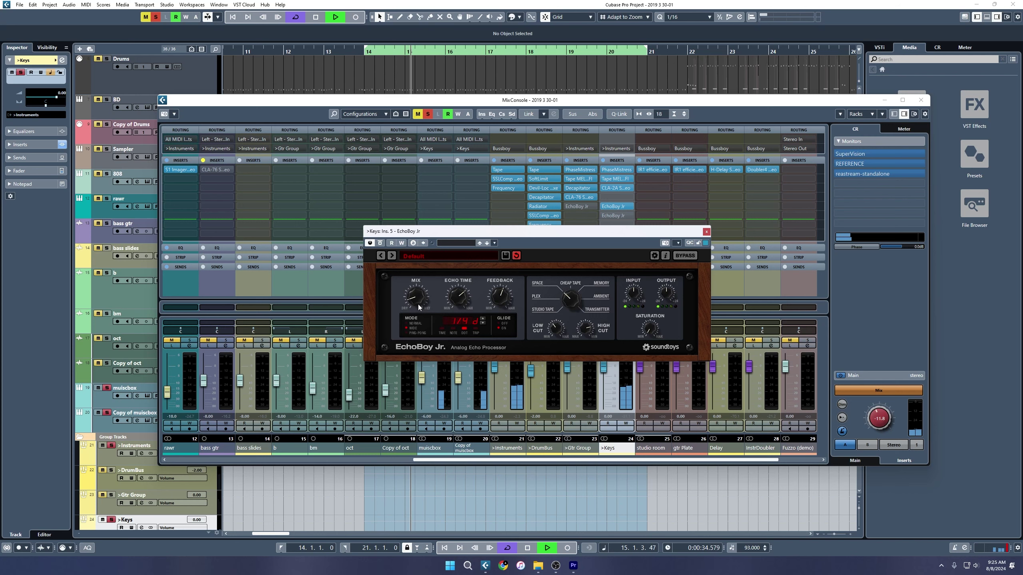
{"action": "left_click", "coordinate": [707, 232]}
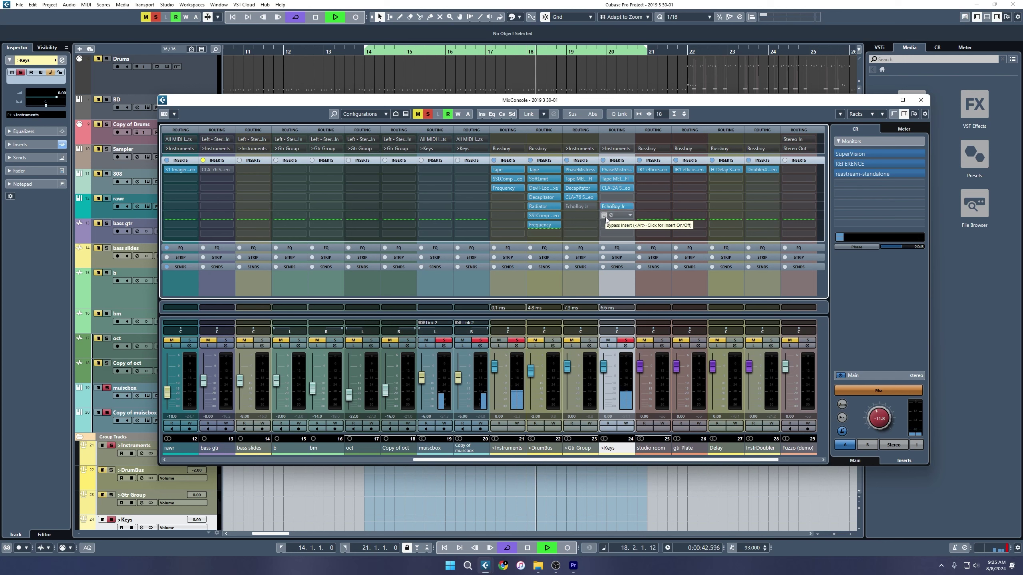
Step: Reactivate the slot 6 EchoBoy Jr., compare it with bypass, then unsolo the Keys group and close the MixConsole
{"action": "left_click", "coordinate": [605, 216]}
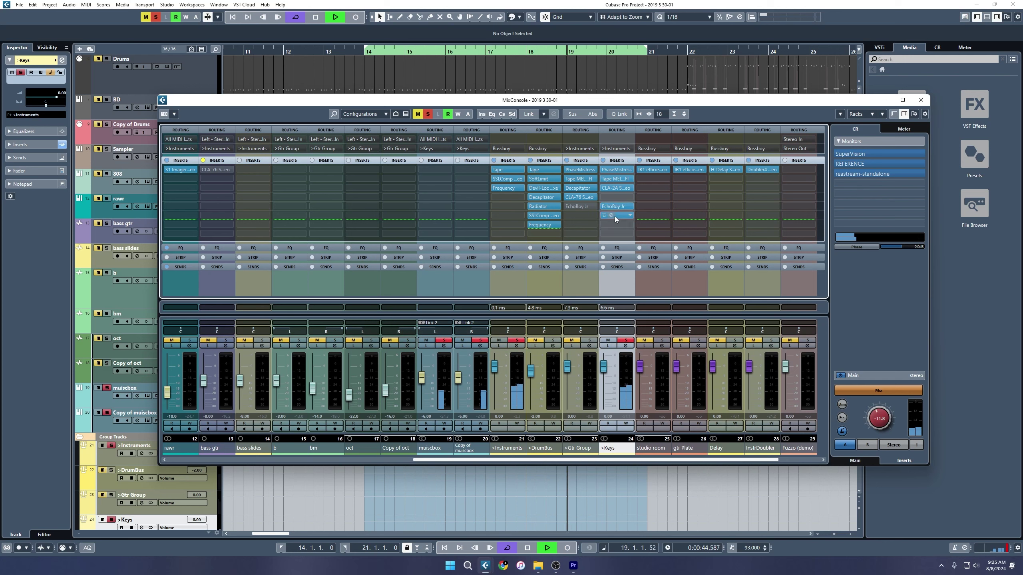
{"action": "key", "text": "ctrl+v"}
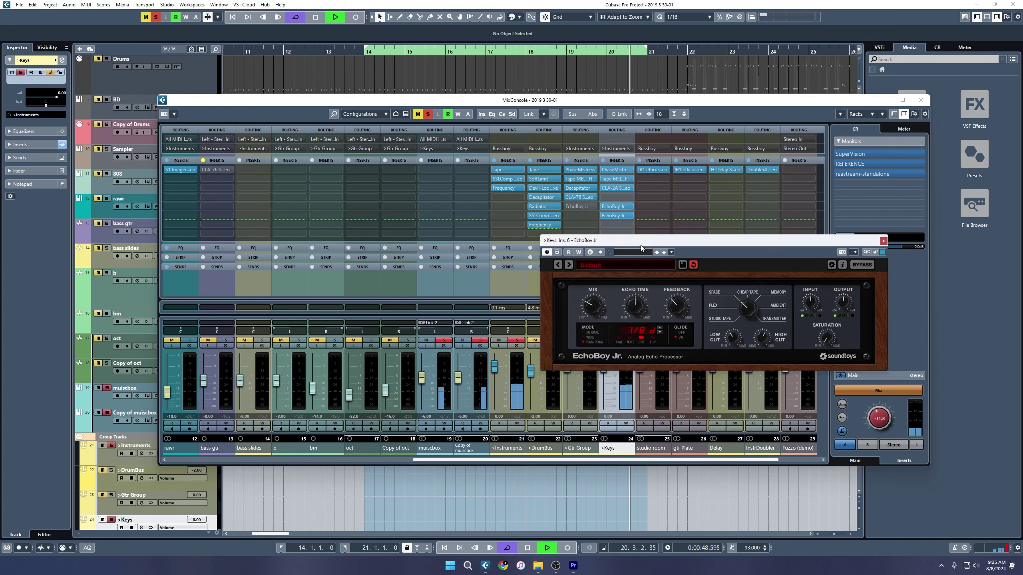
{"action": "left_click_drag", "start_coordinate": [641, 242], "coordinate": [419, 234]}
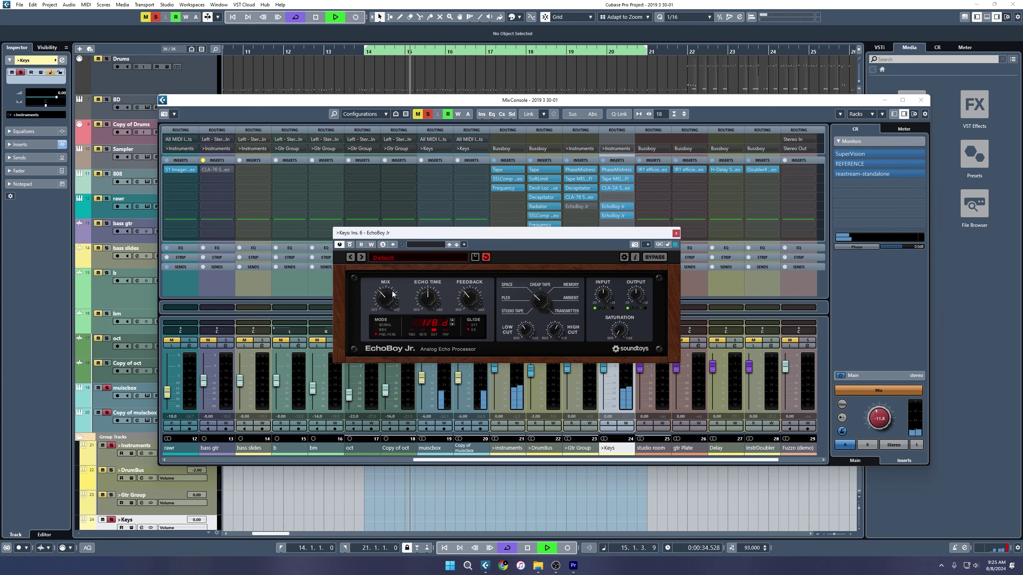
{"action": "left_click", "coordinate": [676, 233]}
{"action": "left_click", "coordinate": [626, 340]}
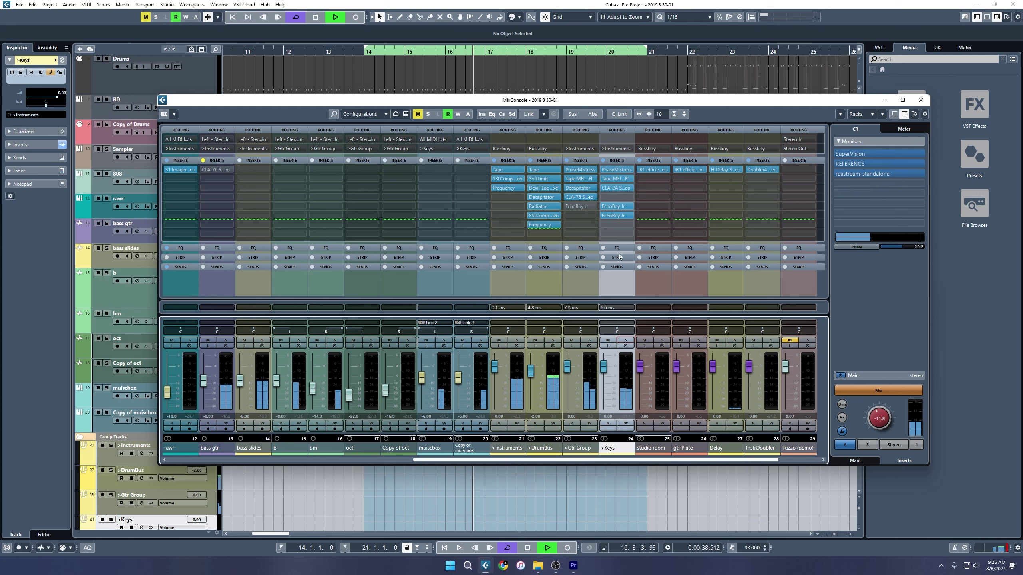
{"action": "mouse_move", "coordinate": [568, 207]}
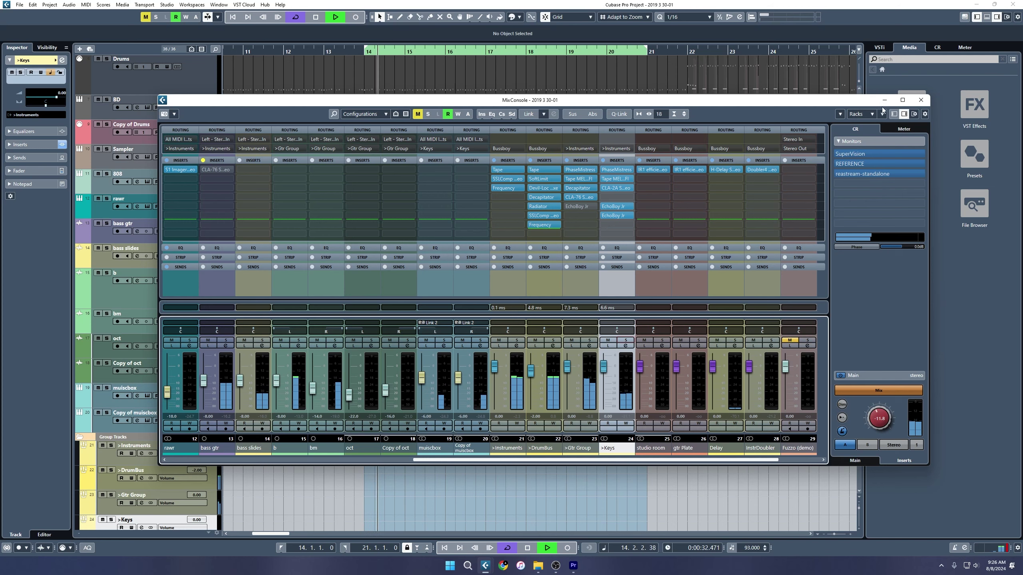
{"action": "key", "text": "F3"}
Step: Solo the muiscbox and Copy of muiscbox tracks in the project
{"action": "scroll", "coordinate": [413, 325], "scroll_direction": "down", "scroll_amount": 3}
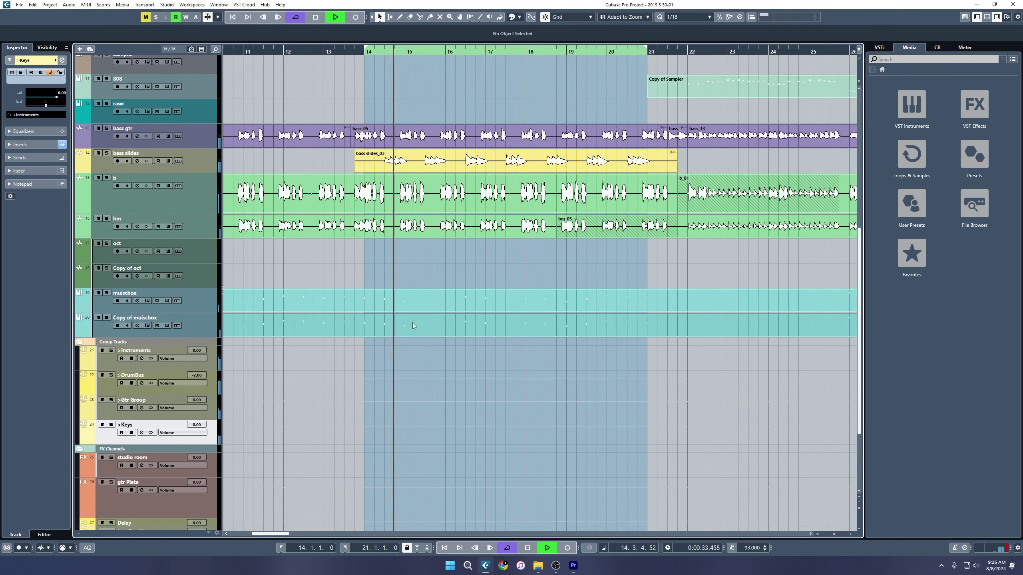
{"action": "left_click", "coordinate": [121, 332]}
{"action": "left_click", "coordinate": [107, 293]}
{"action": "left_click", "coordinate": [107, 318]}
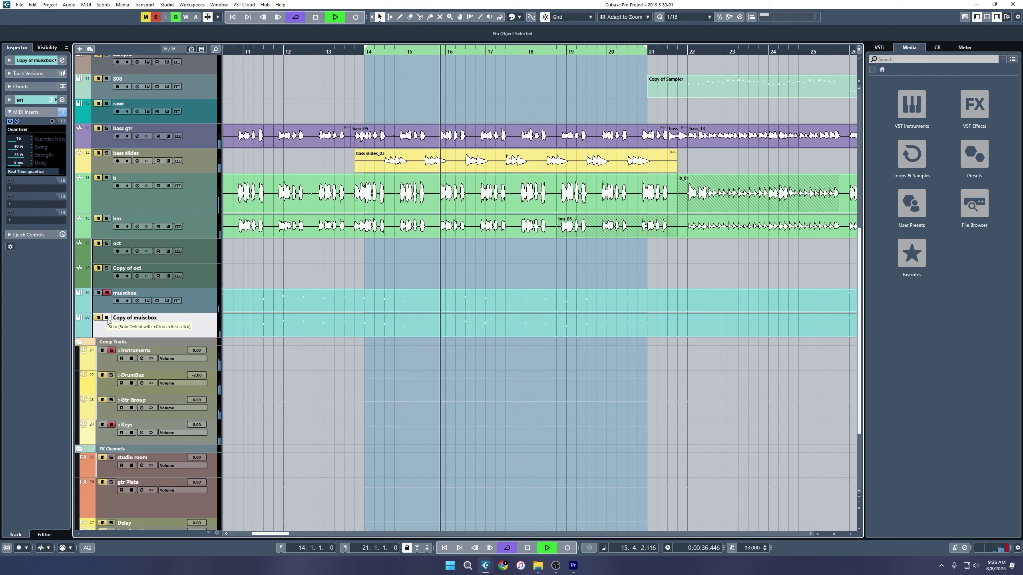
Step: Open the M1 on the Copy of muiscbox track, check its global settings, and toggle the Stereo Delay insert effect in Prog mode
{"action": "left_click", "coordinate": [137, 325]}
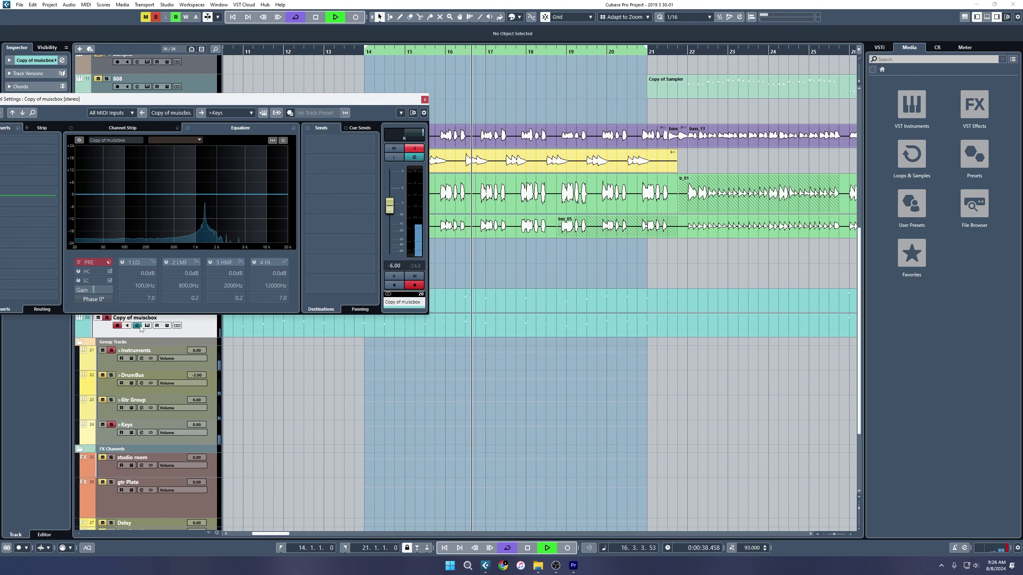
{"action": "left_click", "coordinate": [263, 112]}
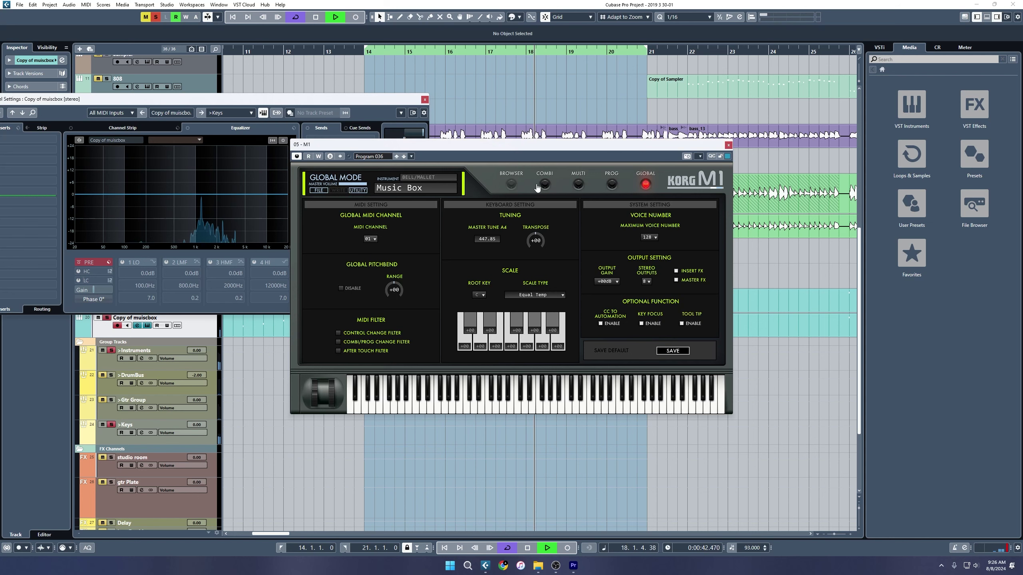
{"action": "left_click", "coordinate": [611, 184]}
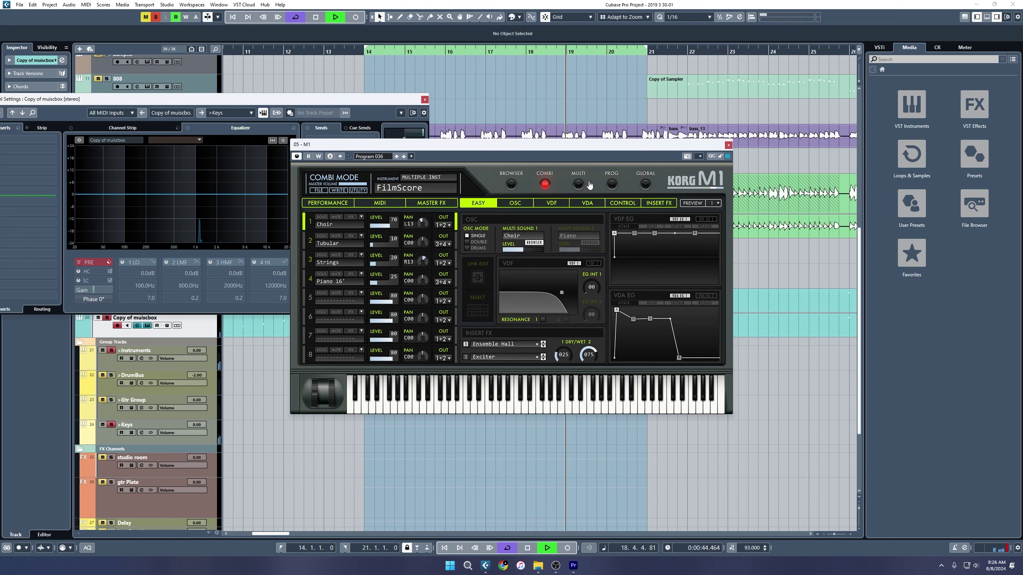
{"action": "left_click", "coordinate": [646, 184]}
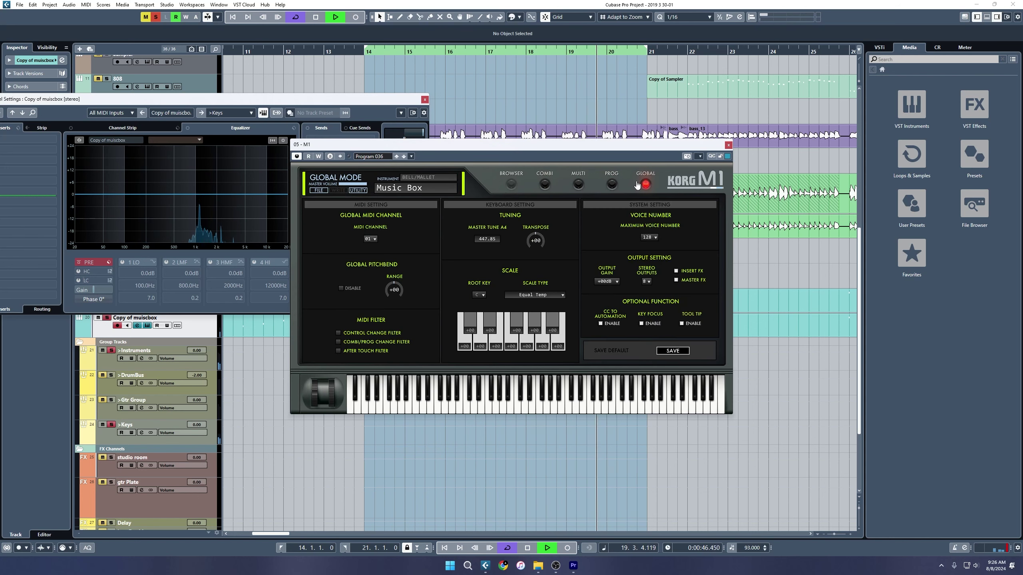
{"action": "left_click", "coordinate": [424, 99]}
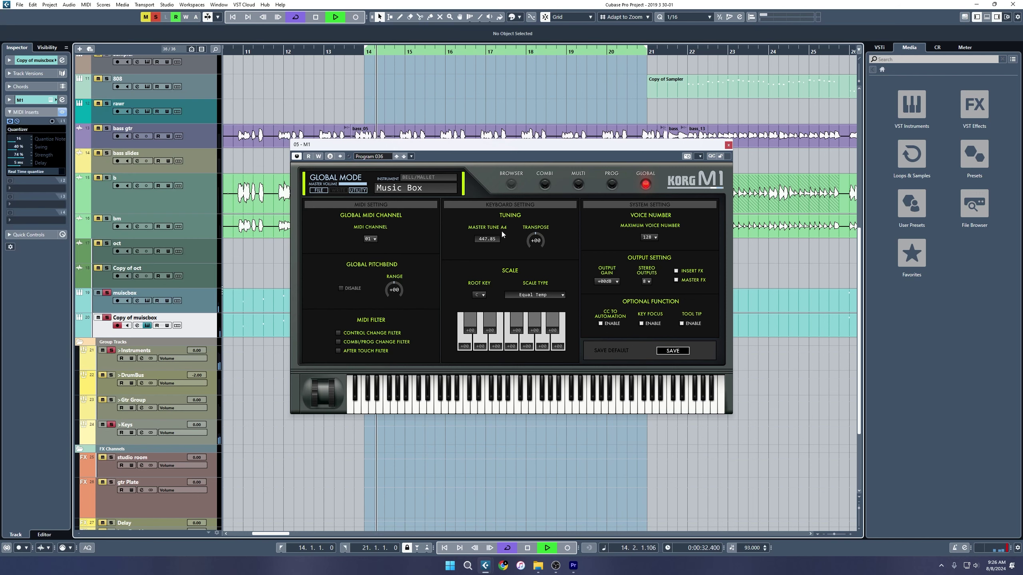
{"action": "left_click", "coordinate": [610, 185]}
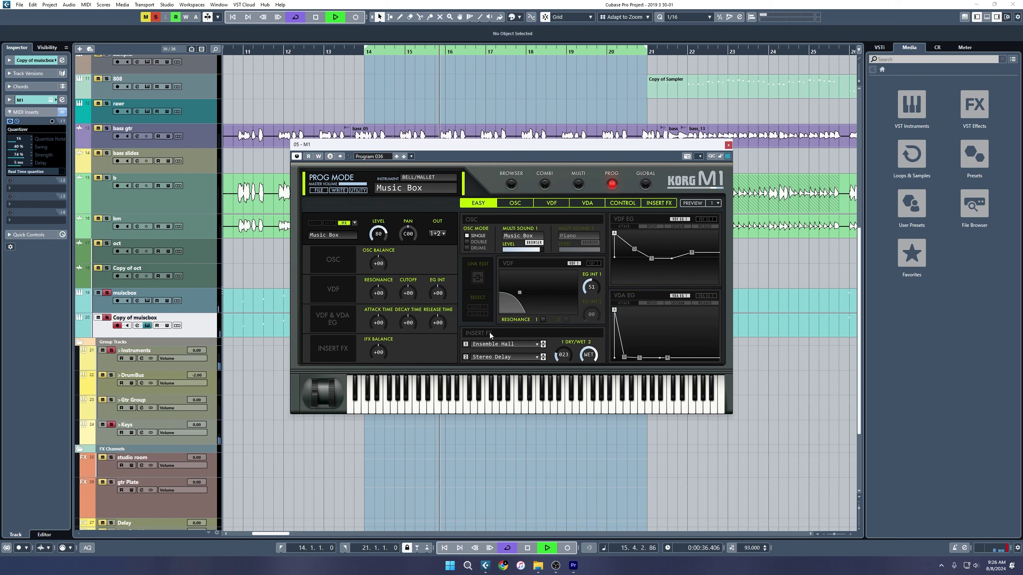
{"action": "left_click", "coordinate": [466, 357]}
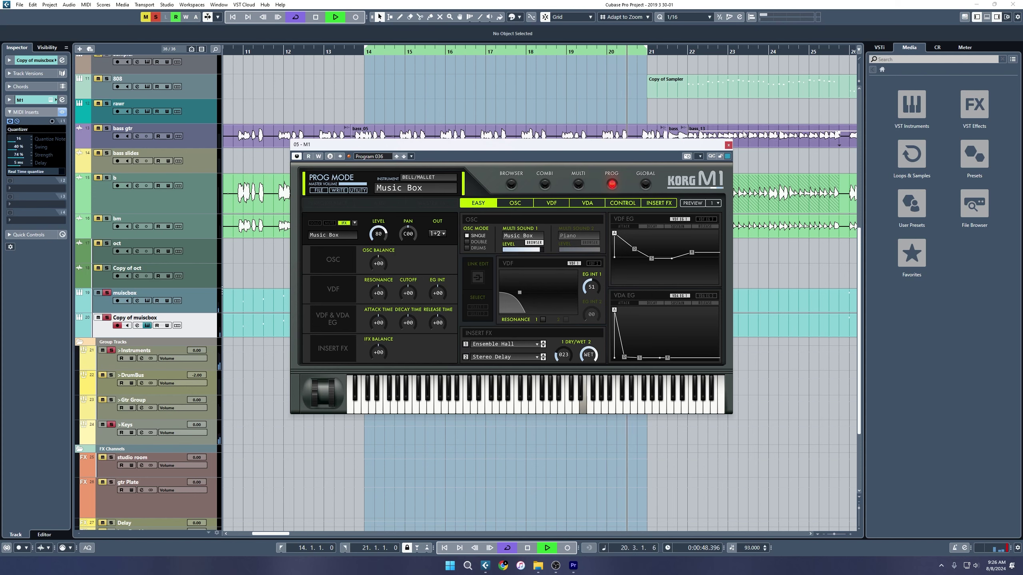
Step: On the muiscbox track's M1, toggle the Stereo Delay insert effect in Prog mode and check the oscillator page
{"action": "left_click", "coordinate": [137, 325]}
{"action": "left_click", "coordinate": [142, 307]}
{"action": "left_click", "coordinate": [137, 301]}
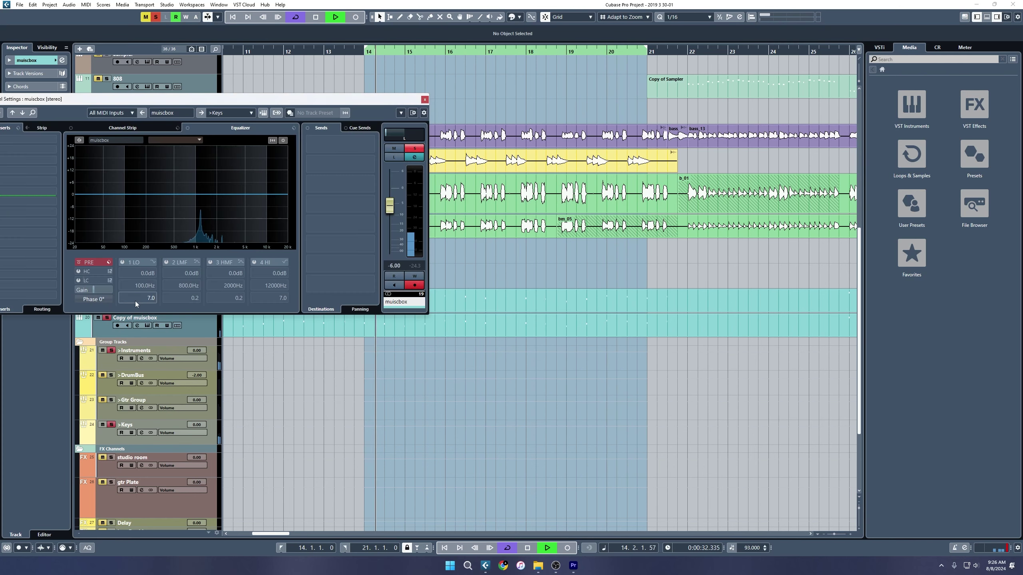
{"action": "left_click_drag", "start_coordinate": [228, 101], "coordinate": [301, 119]}
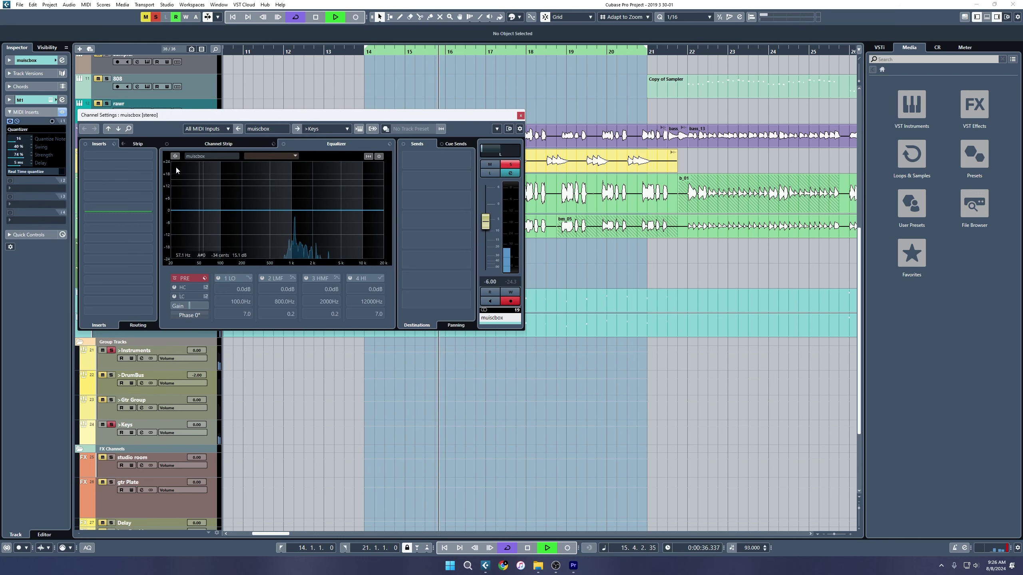
{"action": "left_click", "coordinate": [362, 132]}
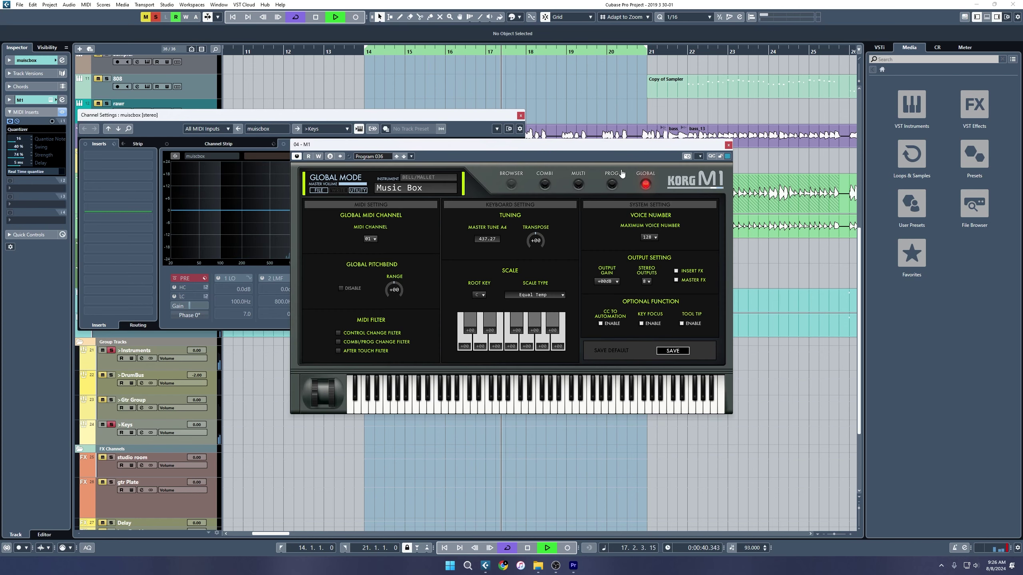
{"action": "left_click", "coordinate": [611, 184]}
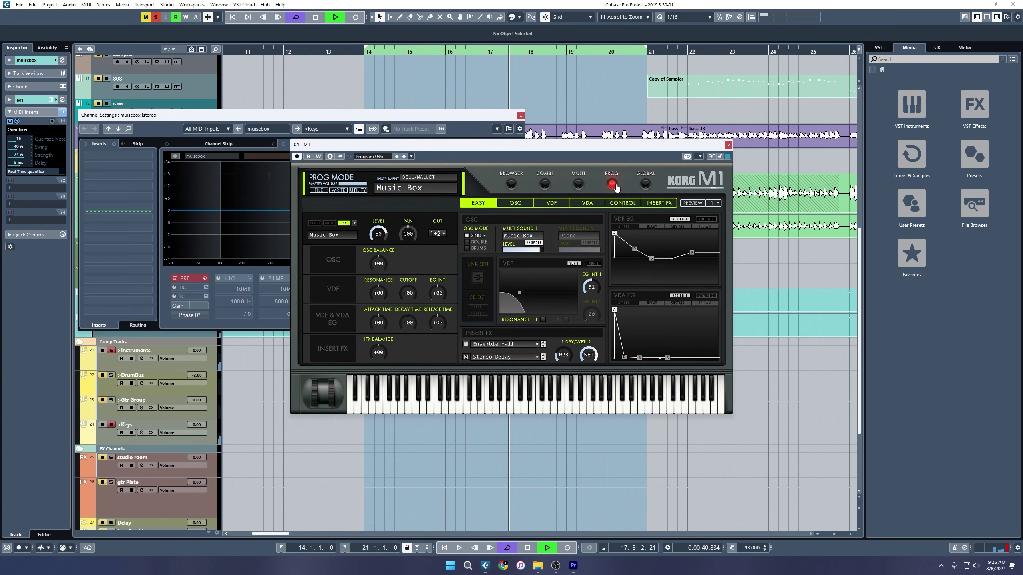
{"action": "left_click", "coordinate": [466, 357]}
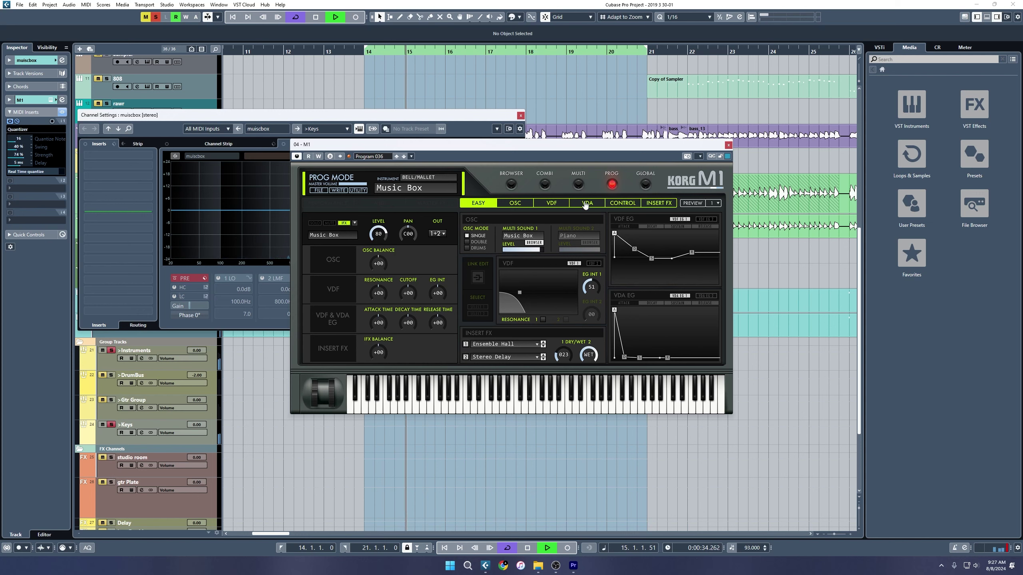
{"action": "left_click", "coordinate": [515, 203]}
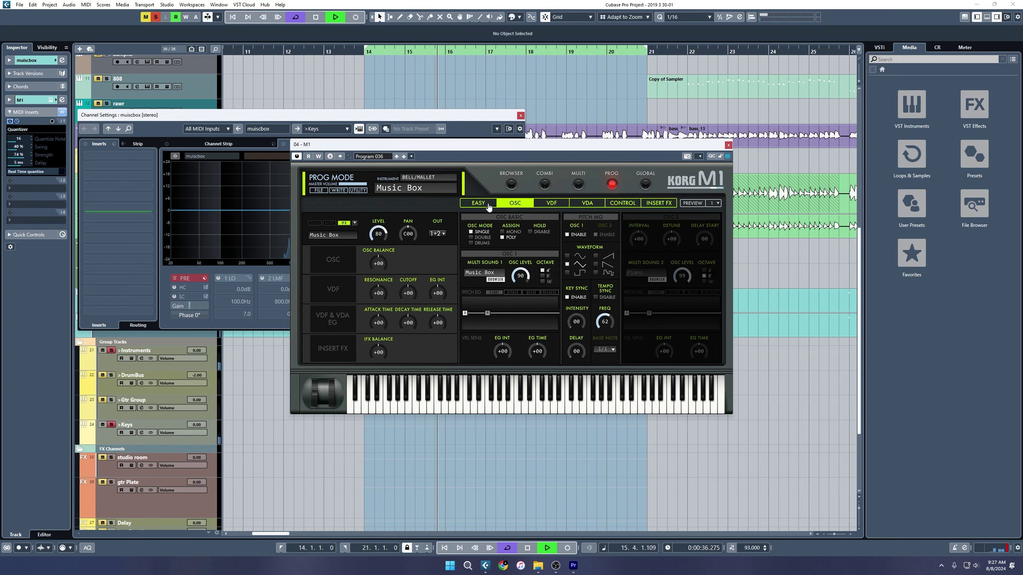
{"action": "left_click", "coordinate": [489, 207]}
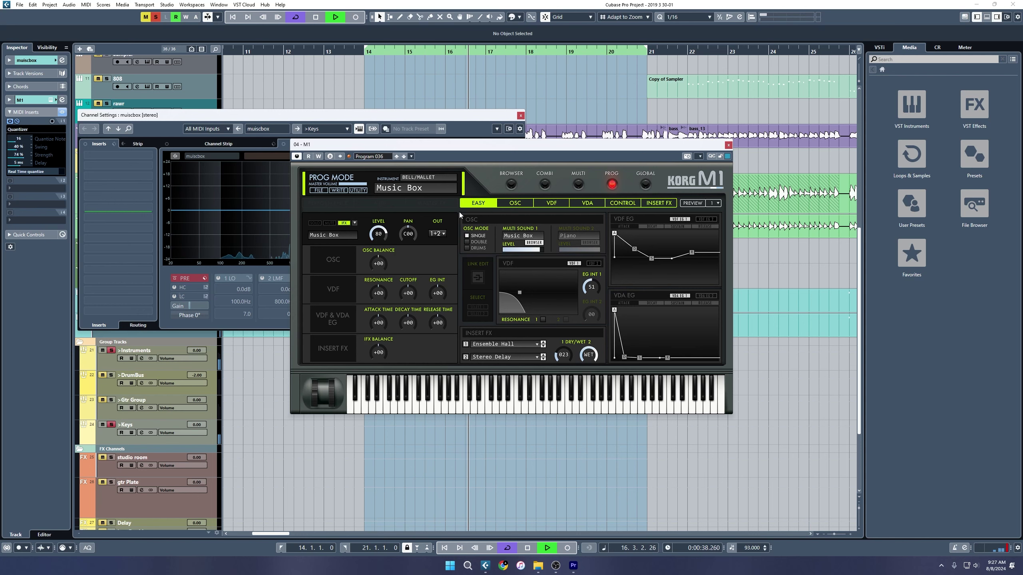
Step: Browse the M1 keyboard programs and audition Digital 4, E.Piano 3, MagicRoad, BoxClav, Chrs.-Clav and Harpsicord on the muiscbox track
{"action": "left_click", "coordinate": [511, 184]}
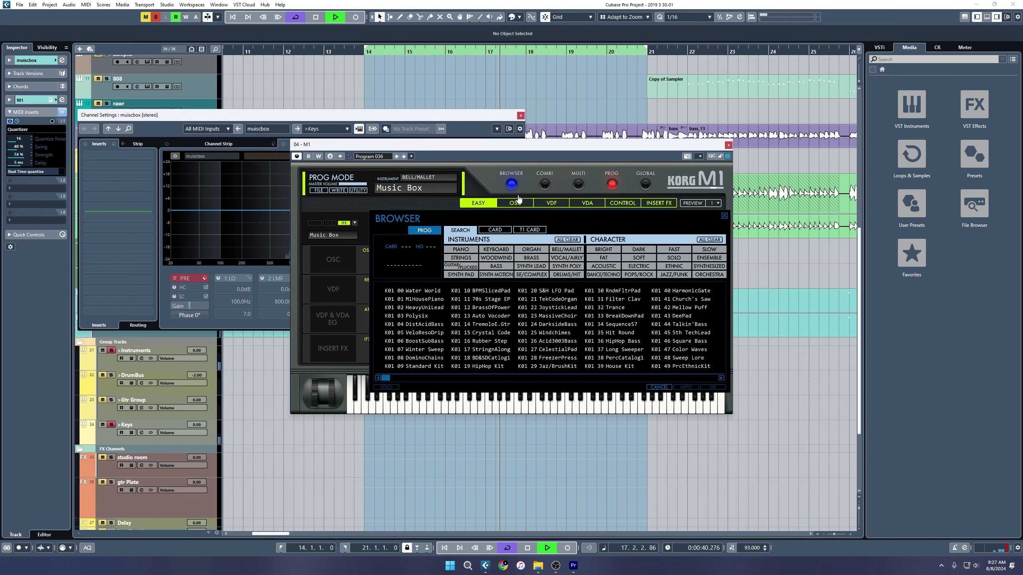
{"action": "left_click", "coordinate": [504, 251]}
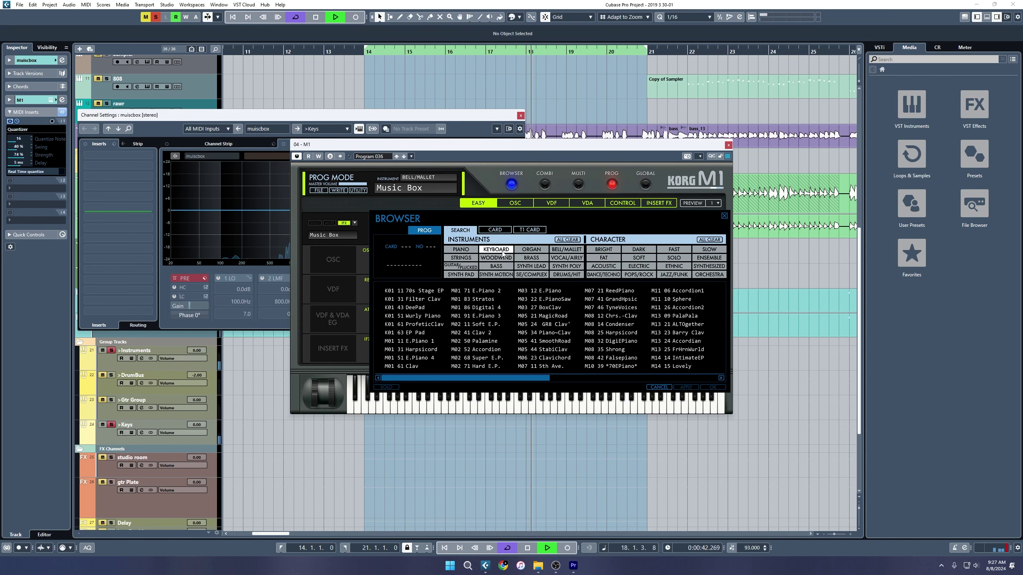
{"action": "left_click", "coordinate": [330, 156]}
{"action": "left_click", "coordinate": [489, 309]}
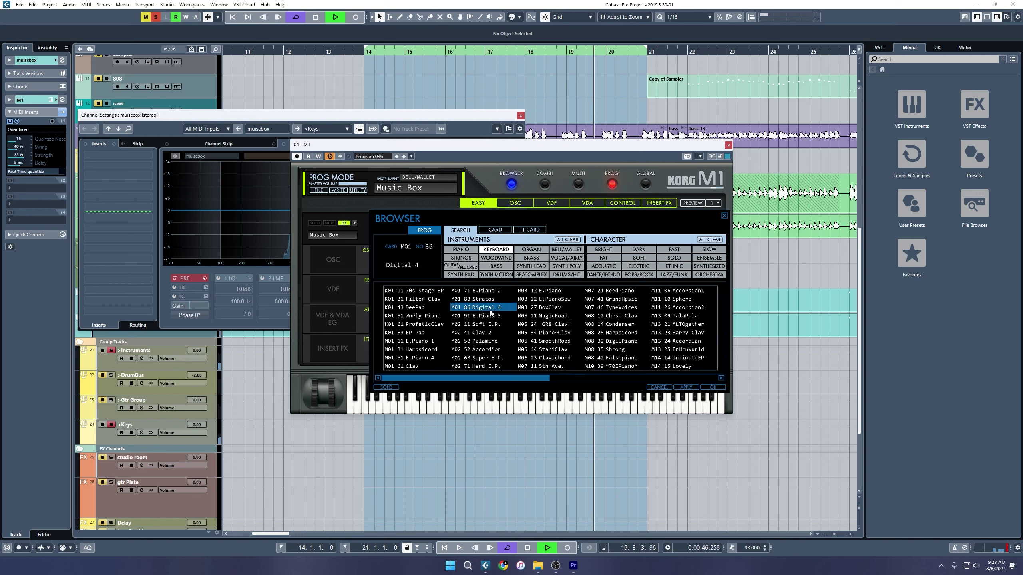
{"action": "left_click", "coordinate": [491, 315]}
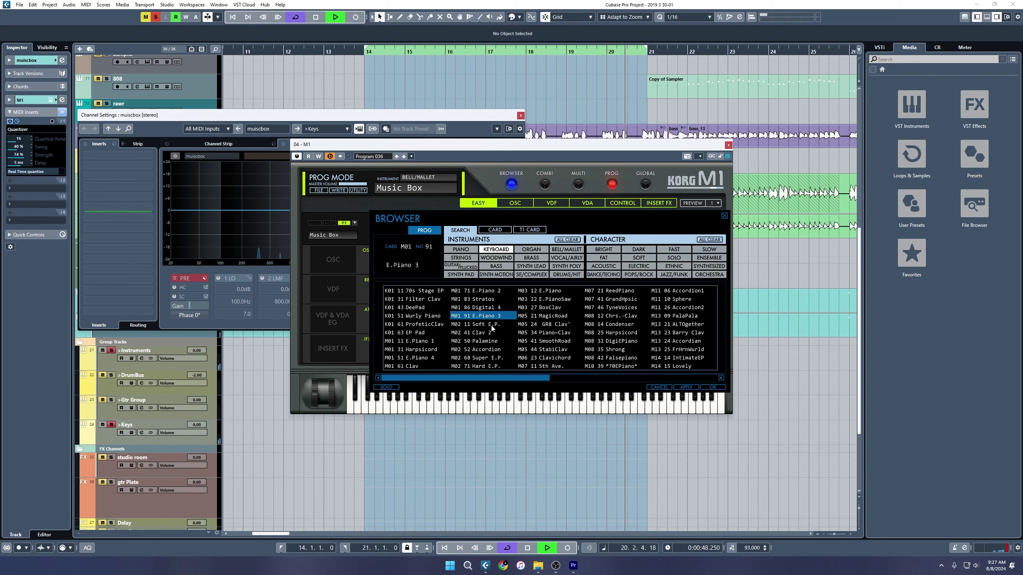
{"action": "left_click", "coordinate": [551, 316]}
{"action": "left_click", "coordinate": [564, 307]}
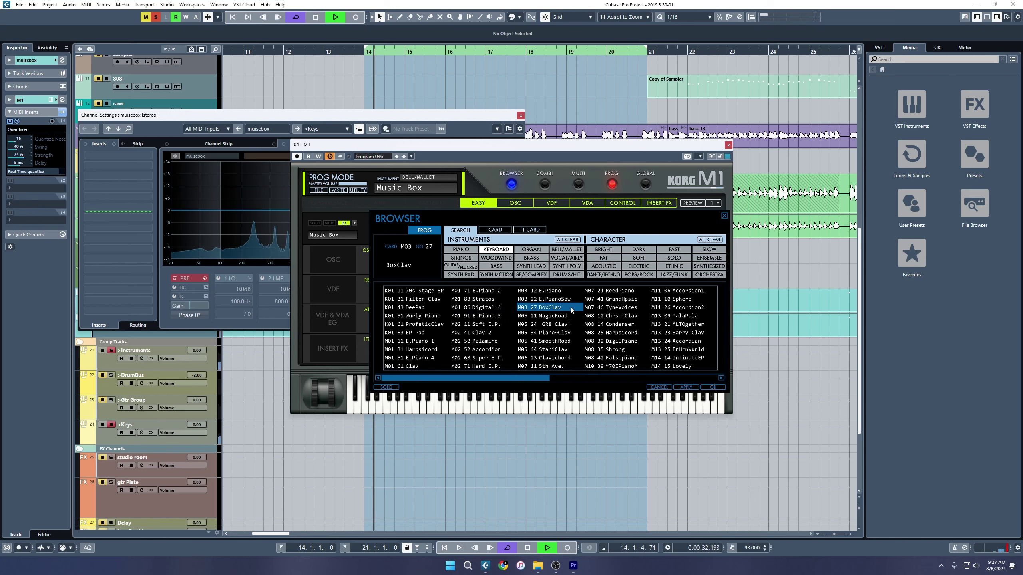
{"action": "left_click", "coordinate": [610, 316]}
{"action": "left_click", "coordinate": [610, 333]}
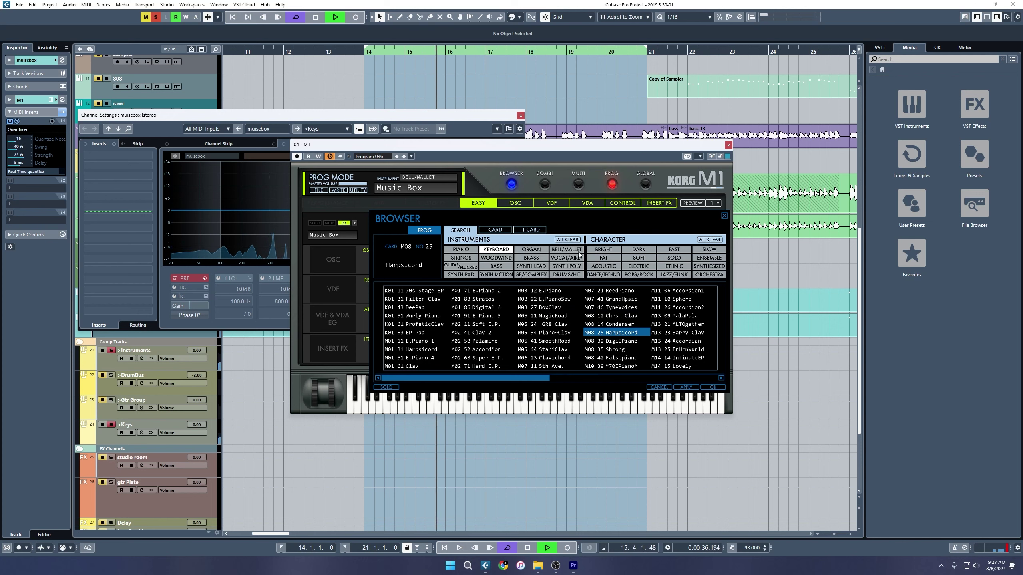
Step: Audition the woodwind program Baritonsax and the synth lead program Solo Synth in the M1 browser
{"action": "left_click", "coordinate": [496, 257]}
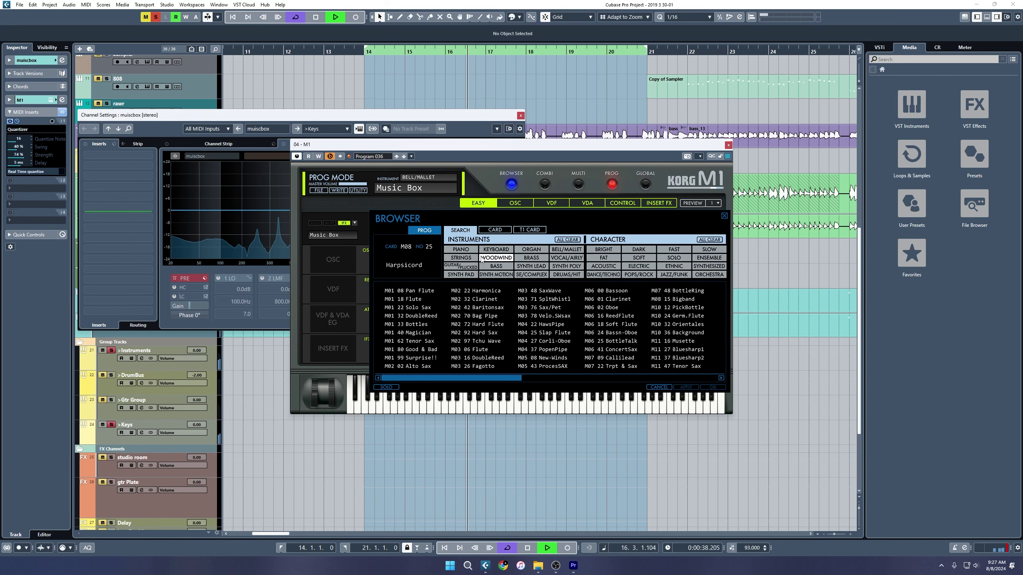
{"action": "left_click", "coordinate": [484, 308]}
{"action": "left_click", "coordinate": [531, 266]}
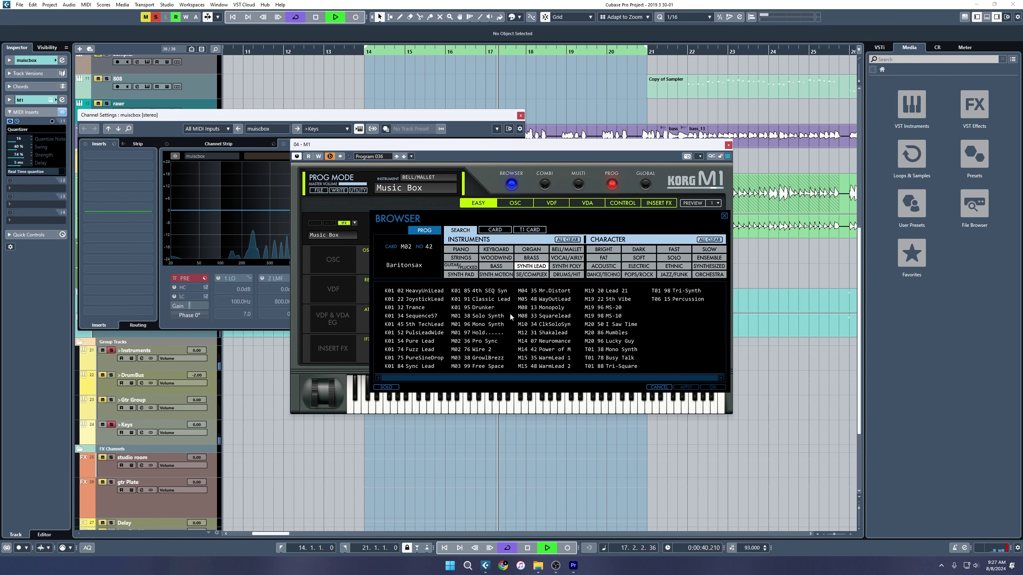
{"action": "left_click", "coordinate": [499, 316]}
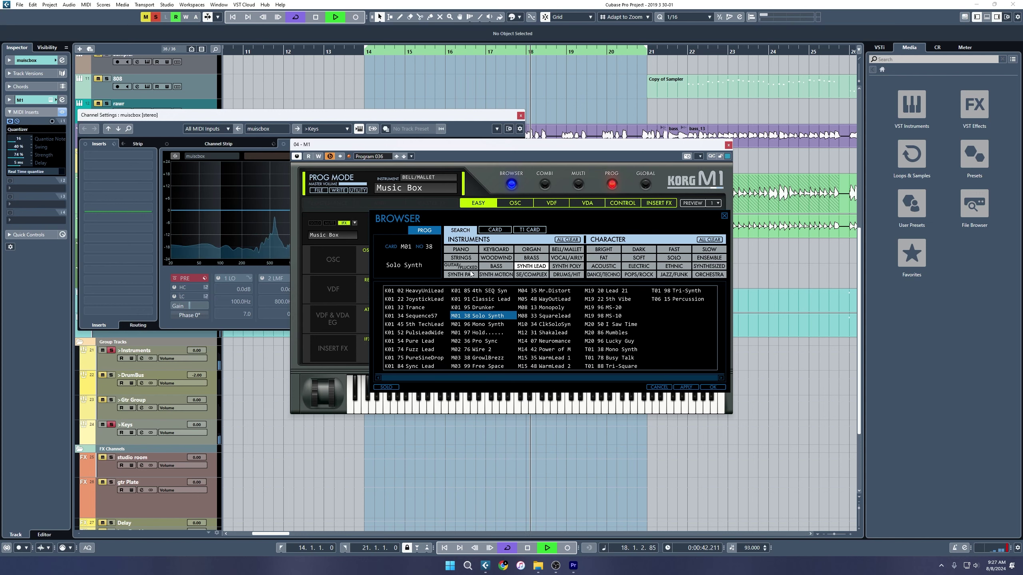
Step: Audition the guitar/plucked programs Banjo, 12String G and Harp in the M1 browser
{"action": "left_click", "coordinate": [475, 267]}
{"action": "left_click", "coordinate": [485, 324]}
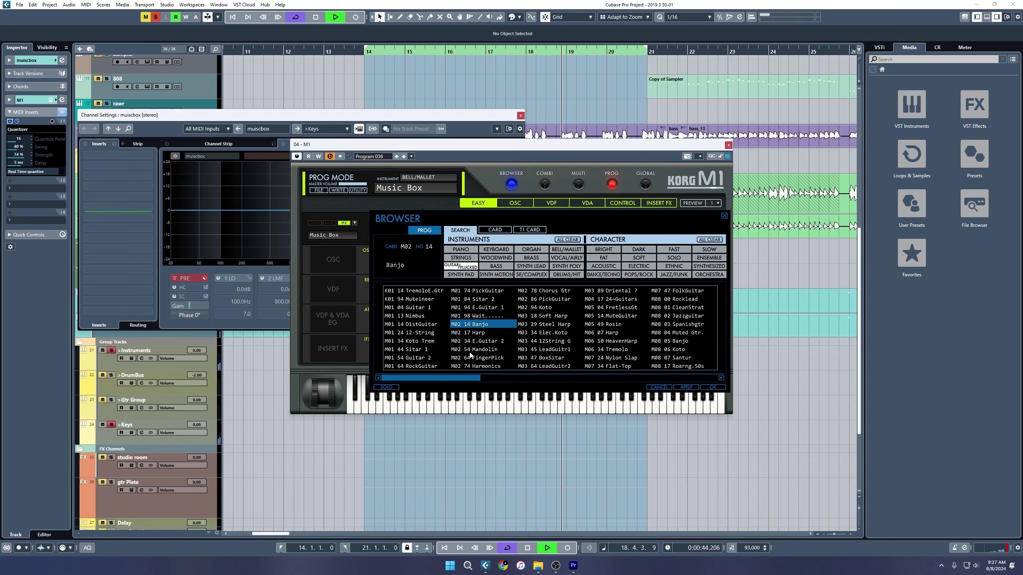
{"action": "left_click", "coordinate": [534, 341]}
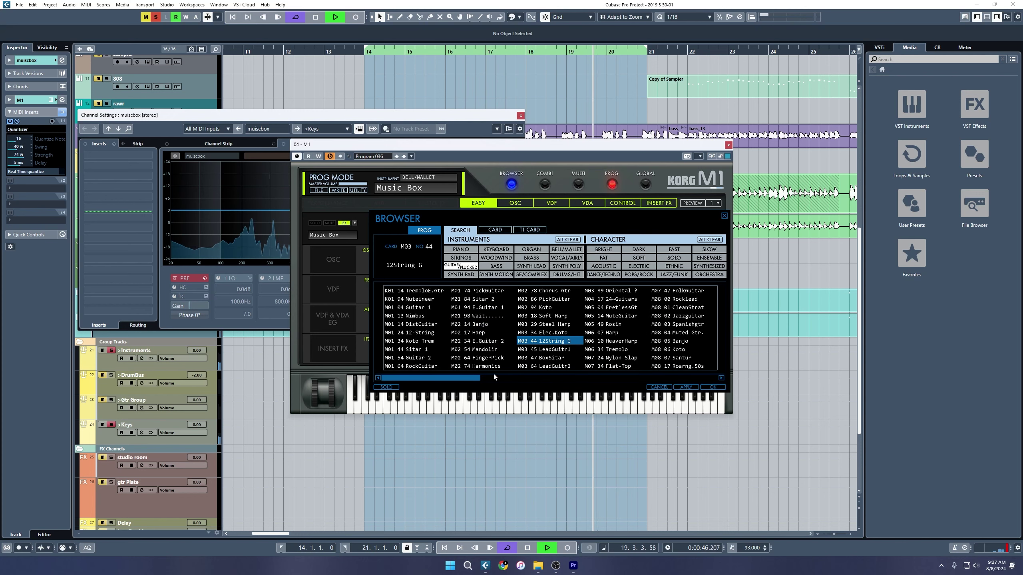
{"action": "left_click", "coordinate": [620, 332]}
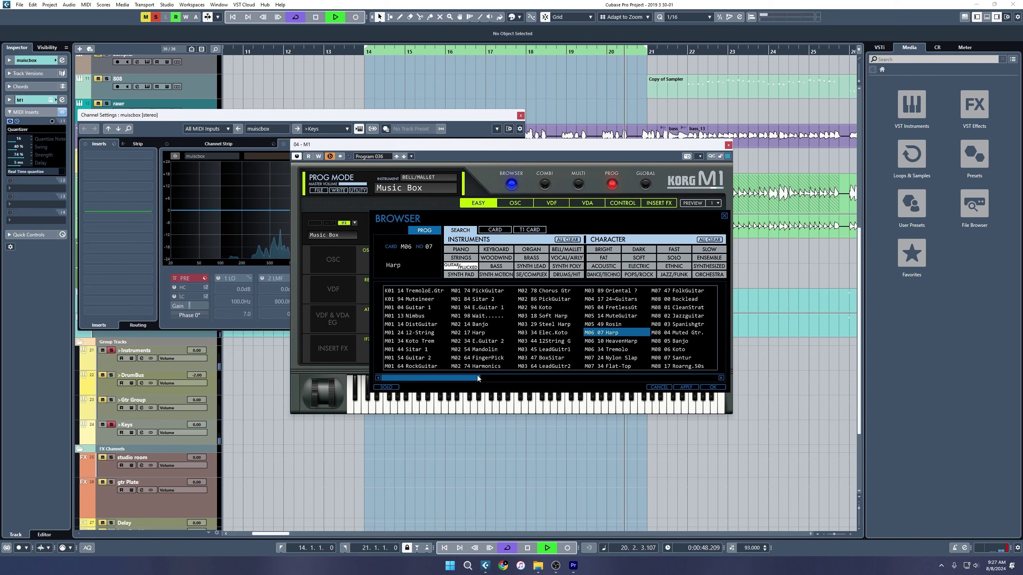
Step: Unsolo all tracks and audition the plucked programs Santur, Rubab and Koto within the full mix
{"action": "left_click", "coordinate": [156, 19]}
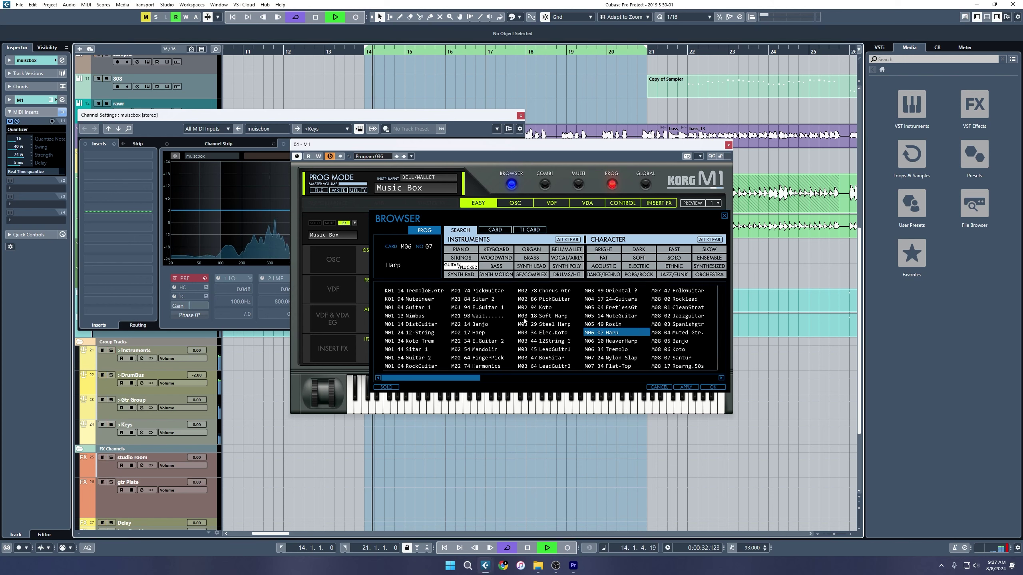
{"action": "left_click", "coordinate": [669, 358]}
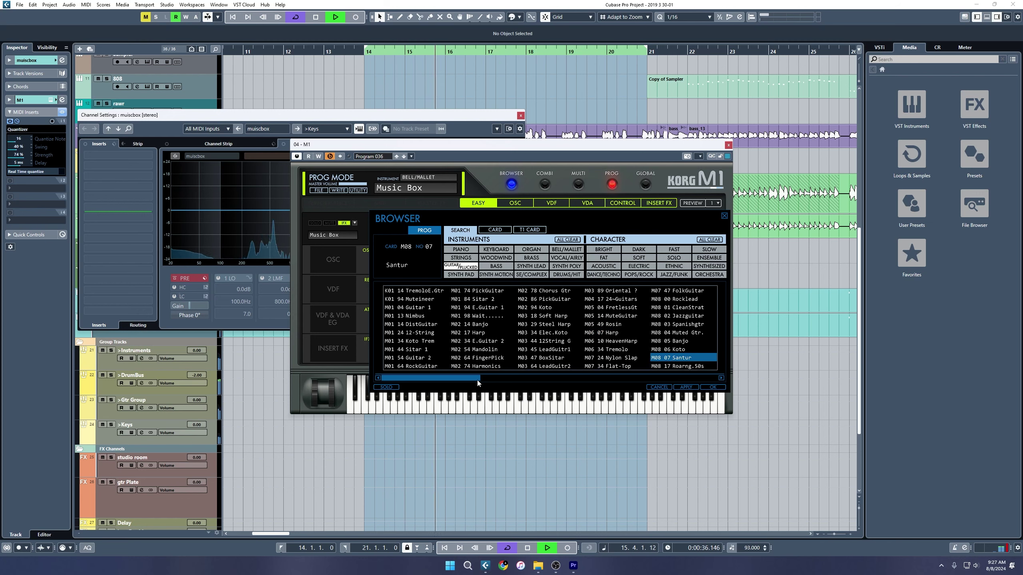
{"action": "left_click_drag", "start_coordinate": [477, 381], "coordinate": [556, 381]}
{"action": "left_click", "coordinate": [643, 333]}
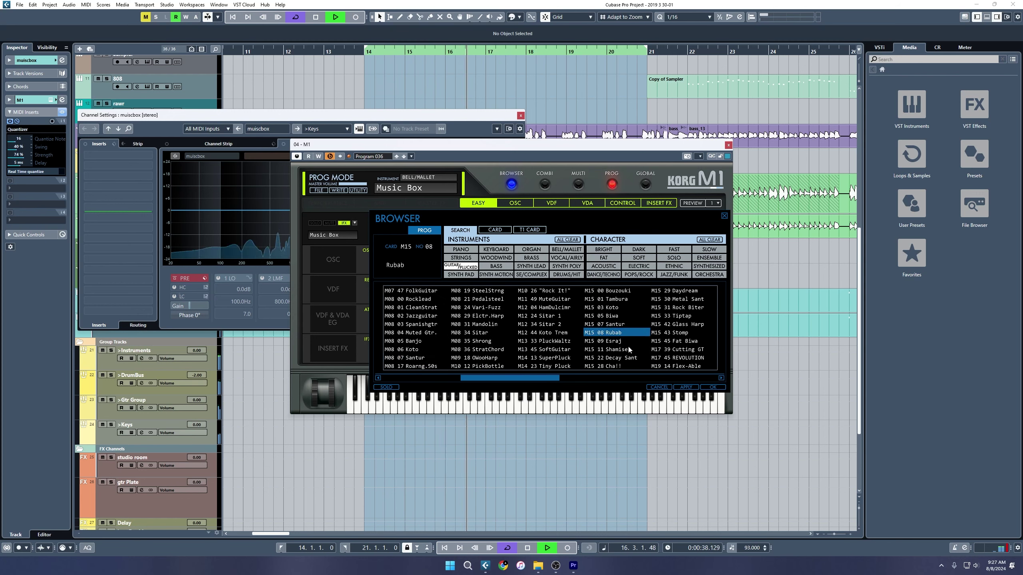
{"action": "left_click", "coordinate": [612, 307]}
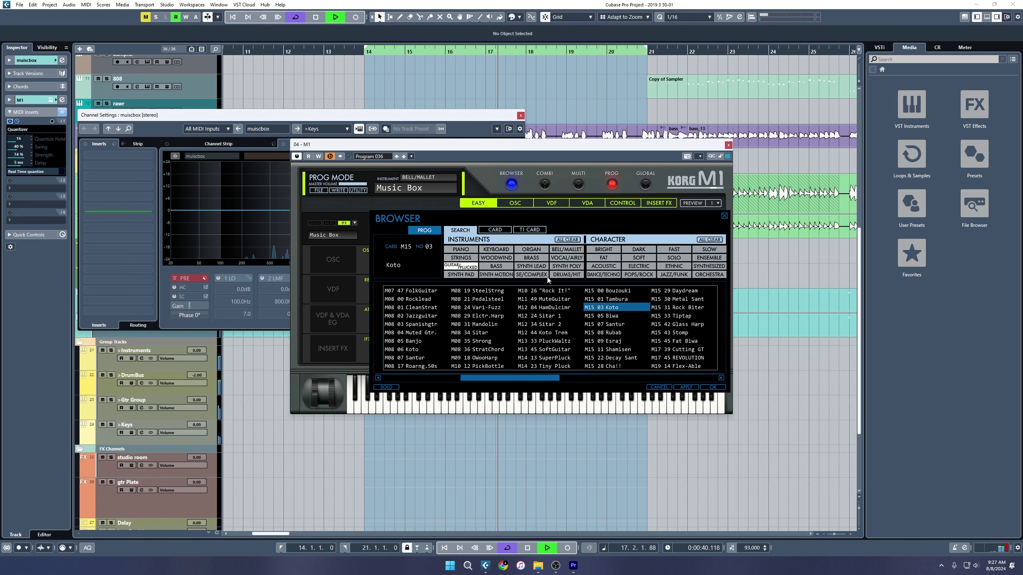
Step: Return to the keyboard programs and audition Pole Clav from the end of the list
{"action": "left_click", "coordinate": [493, 251]}
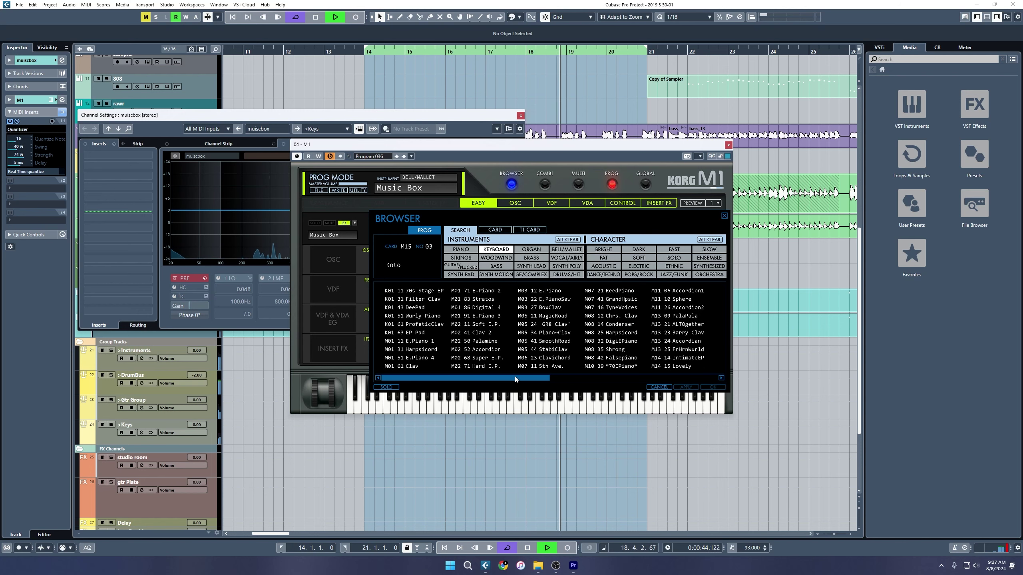
{"action": "left_click_drag", "start_coordinate": [574, 377], "coordinate": [712, 376]}
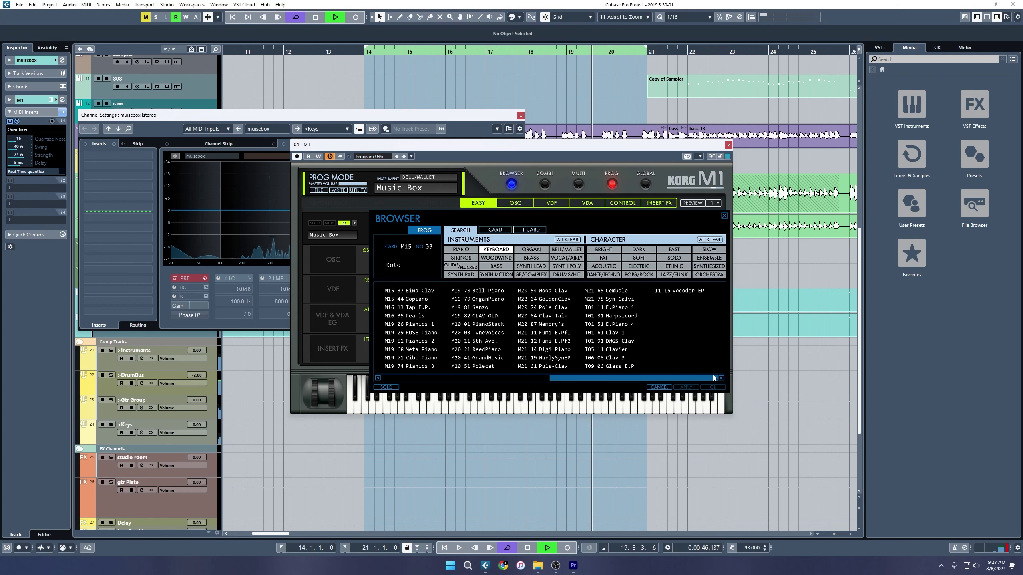
{"action": "left_click", "coordinate": [550, 307]}
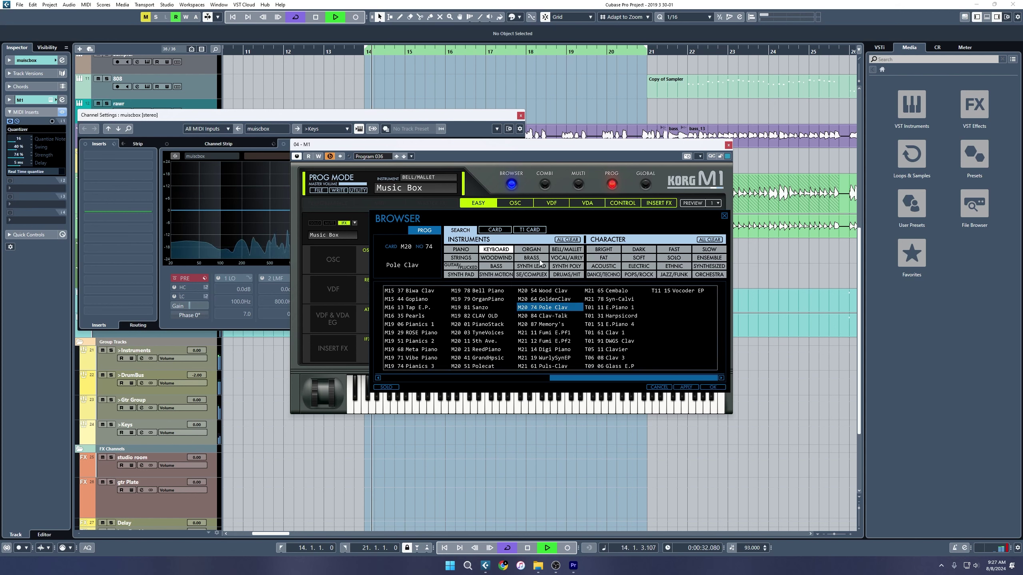
Step: Filter the M1 browser to the Bell/Mallet programs and audition WindBells, Cymbell and Music Box
{"action": "left_click", "coordinate": [561, 250]}
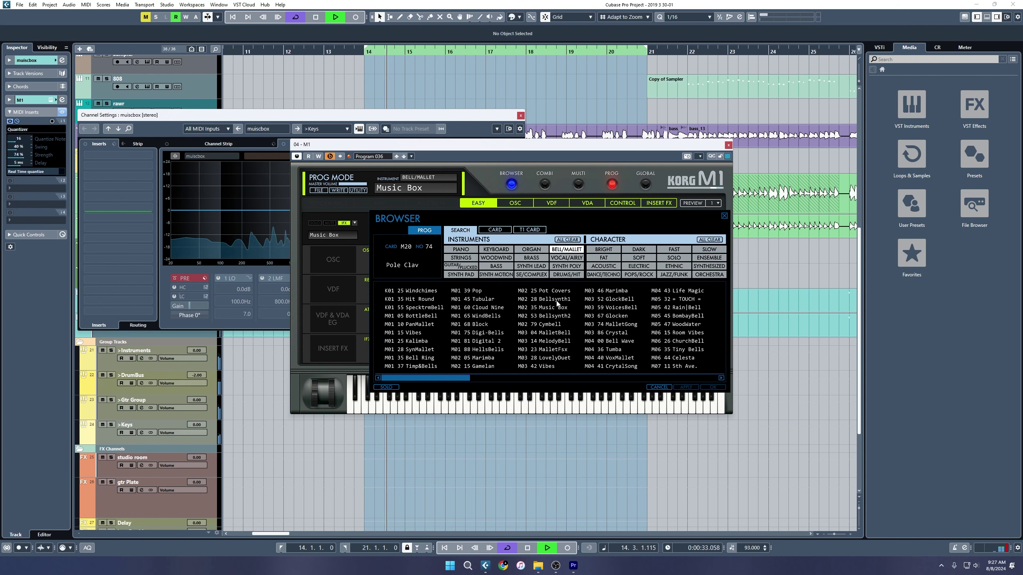
{"action": "left_click", "coordinate": [488, 317]}
{"action": "left_click", "coordinate": [551, 325]}
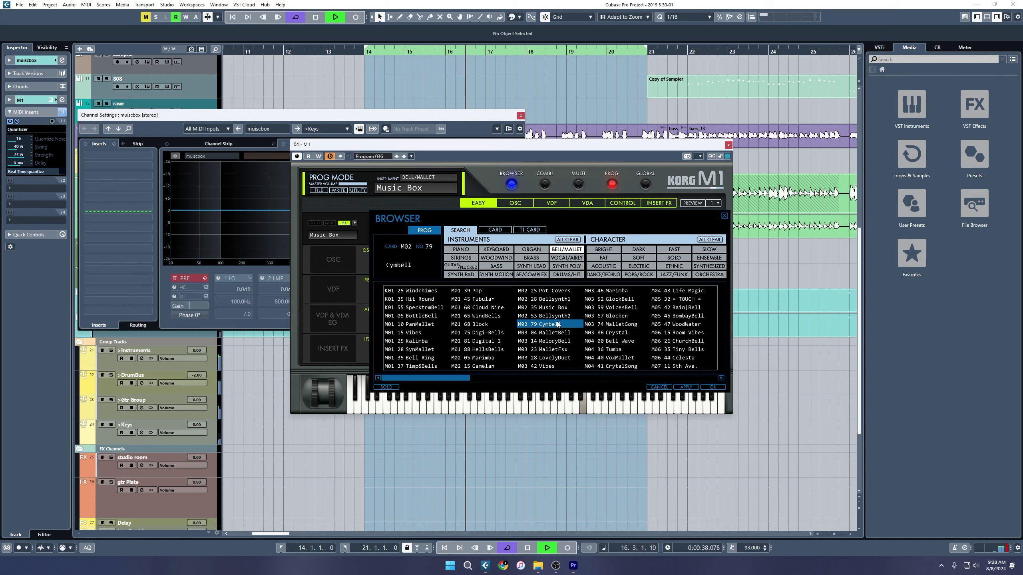
{"action": "left_click", "coordinate": [558, 308]}
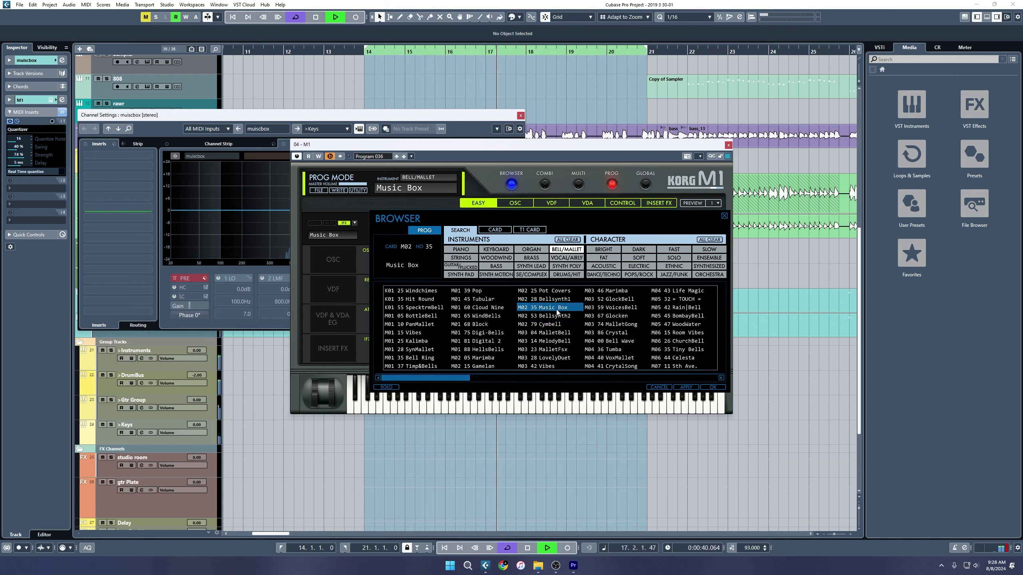
Step: Audition the bell/mallet programs GlockBell, Crystal, Room Vibes and SynMallet
{"action": "left_click", "coordinate": [612, 301]}
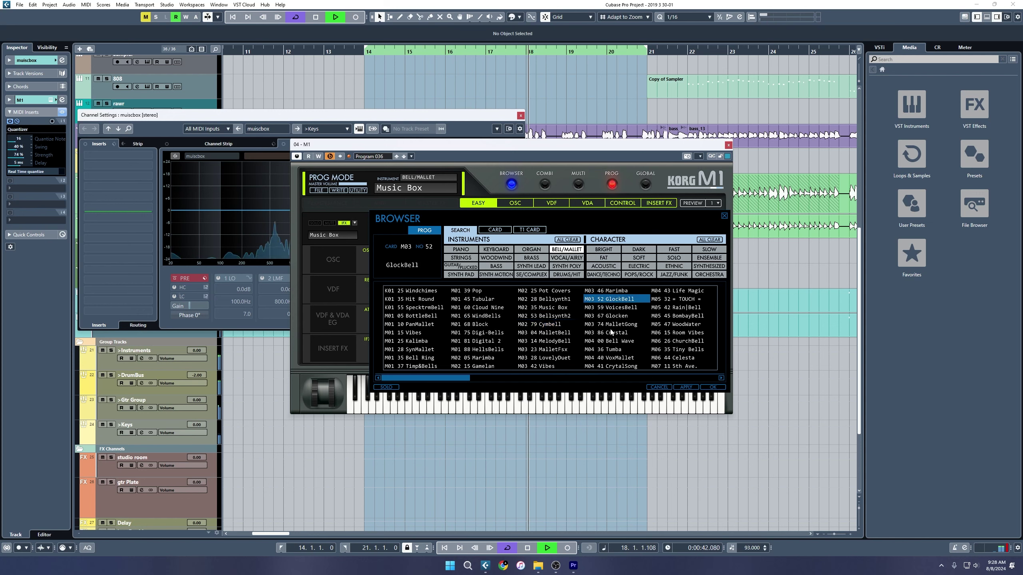
{"action": "left_click", "coordinate": [611, 333]}
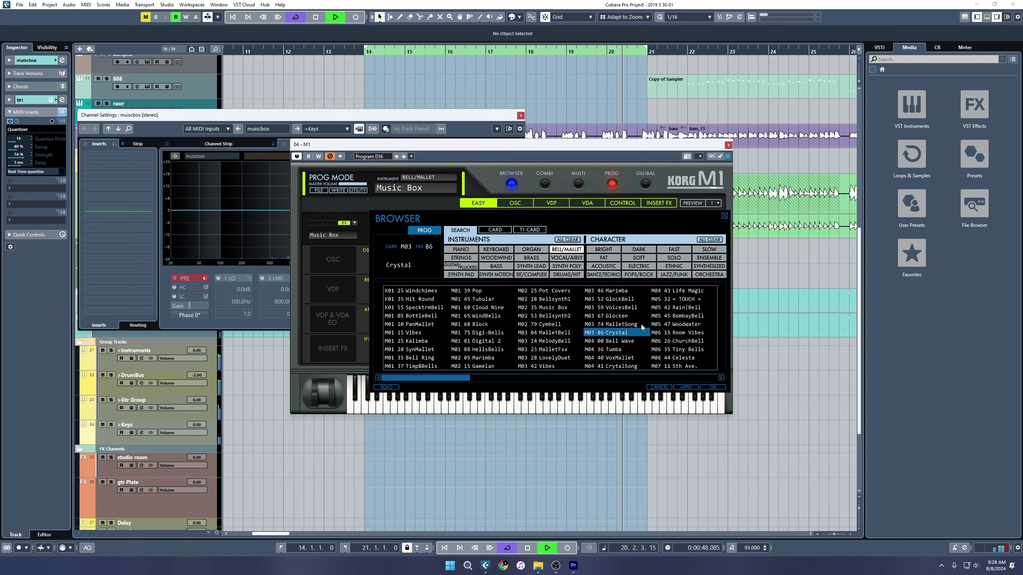
{"action": "left_click", "coordinate": [677, 333]}
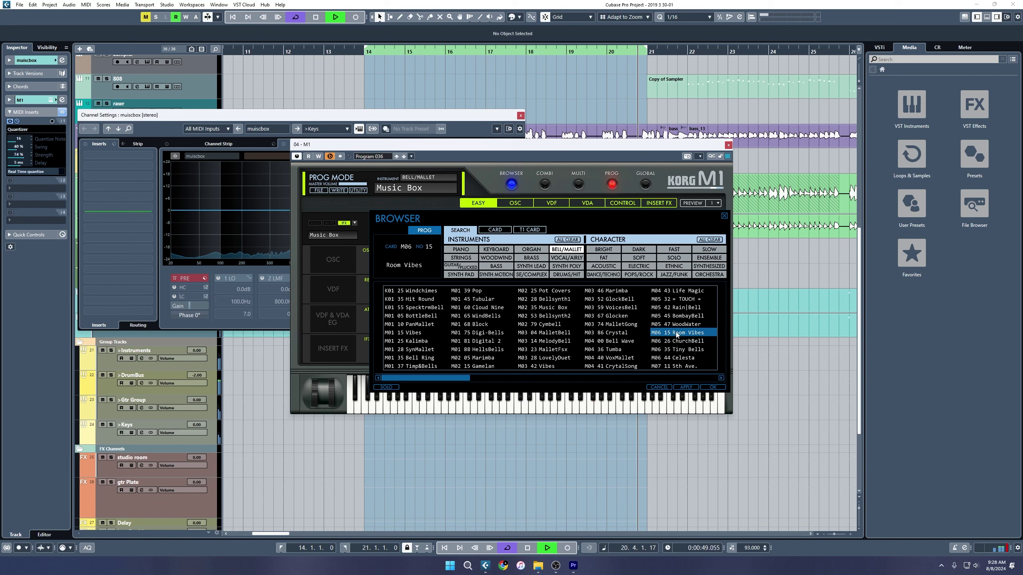
{"action": "left_click", "coordinate": [431, 350]}
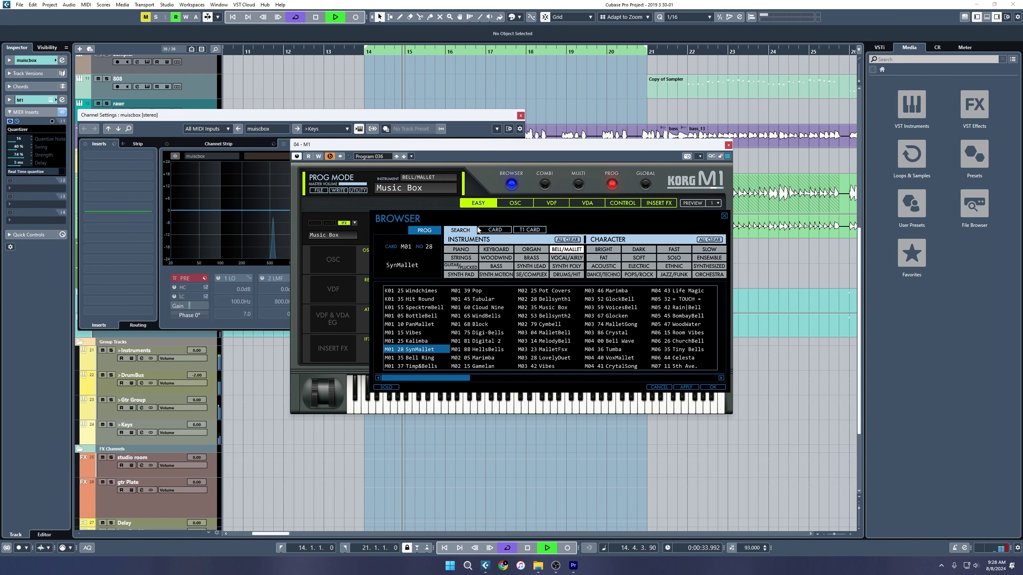
Step: Close the M1 and channel settings windows and solo the Keys group in the MixConsole
{"action": "left_click_drag", "start_coordinate": [708, 158], "coordinate": [568, 129]}
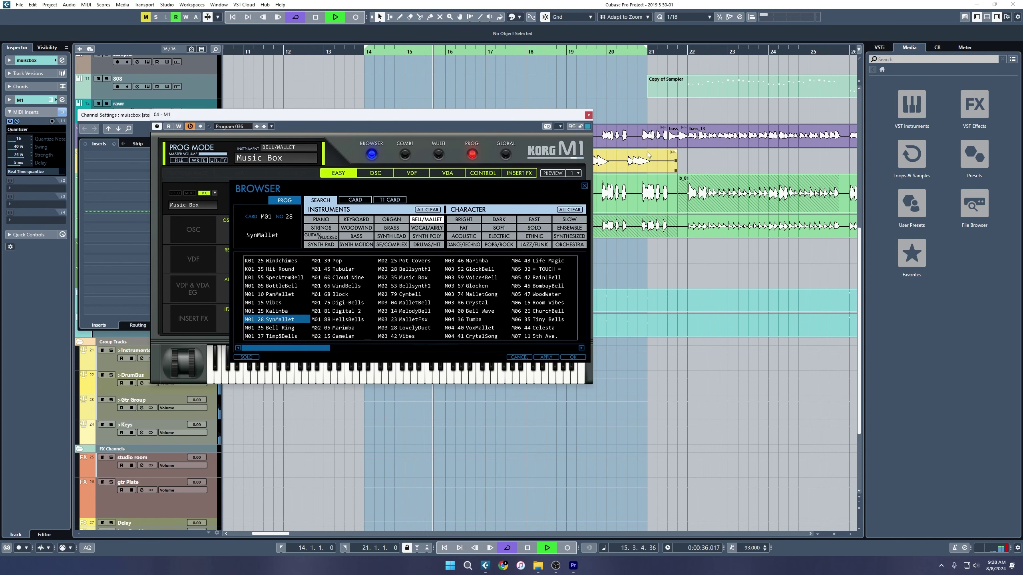
{"action": "left_click", "coordinate": [589, 115]}
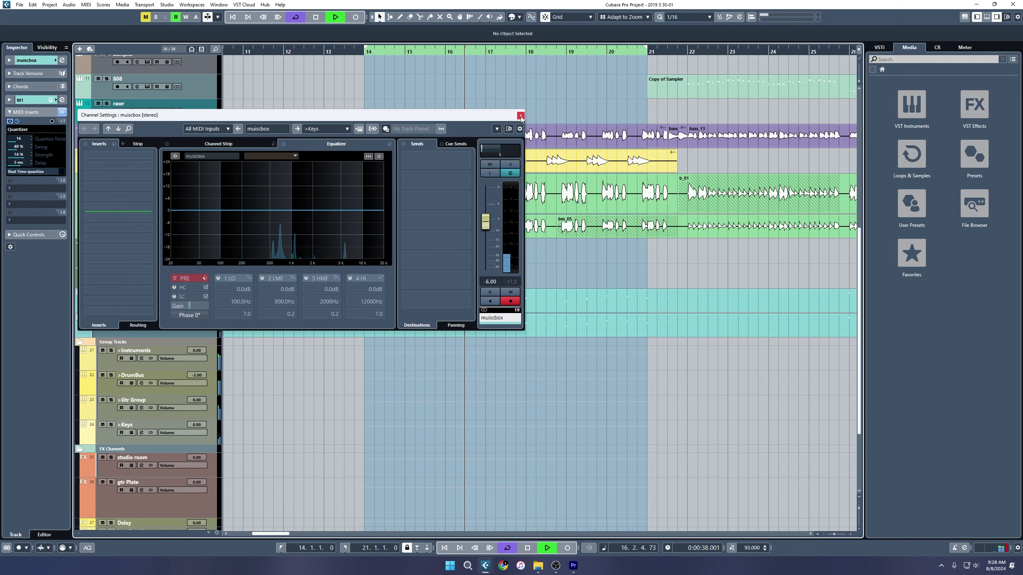
{"action": "left_click", "coordinate": [521, 116]}
{"action": "key", "text": "F3"}
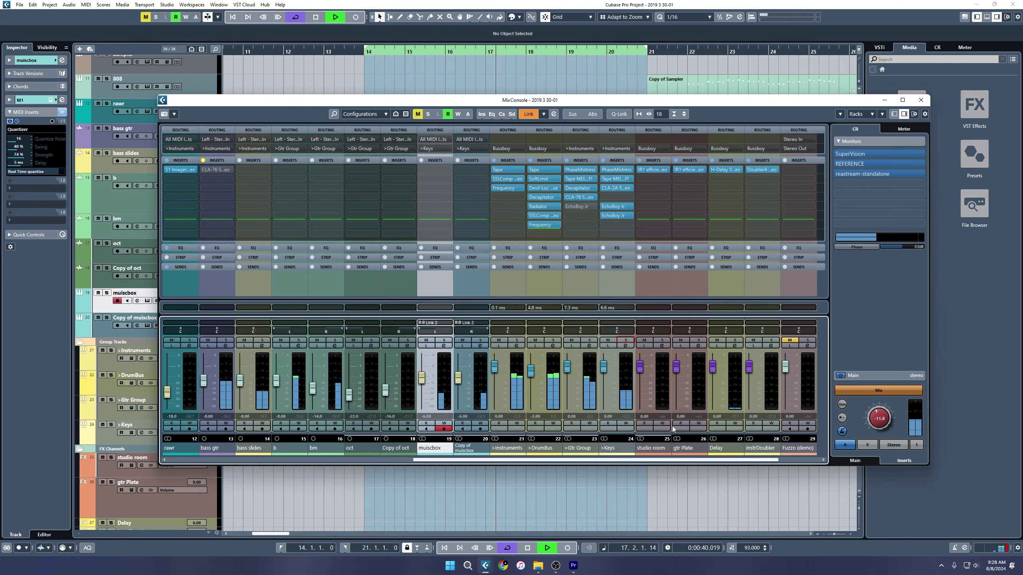
{"action": "left_click", "coordinate": [625, 340]}
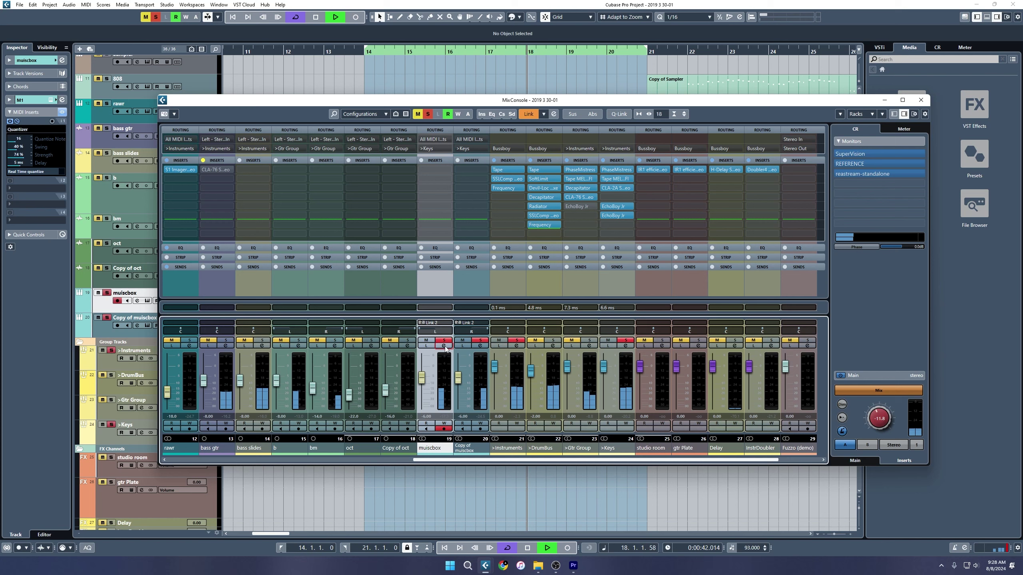
Step: Reopen the muiscbox track's M1 browser and audition Bell Wave, Celesta and Tiny Bells, briefly unsoloing the Keys group to hear the full mix
{"action": "left_click", "coordinate": [444, 346]}
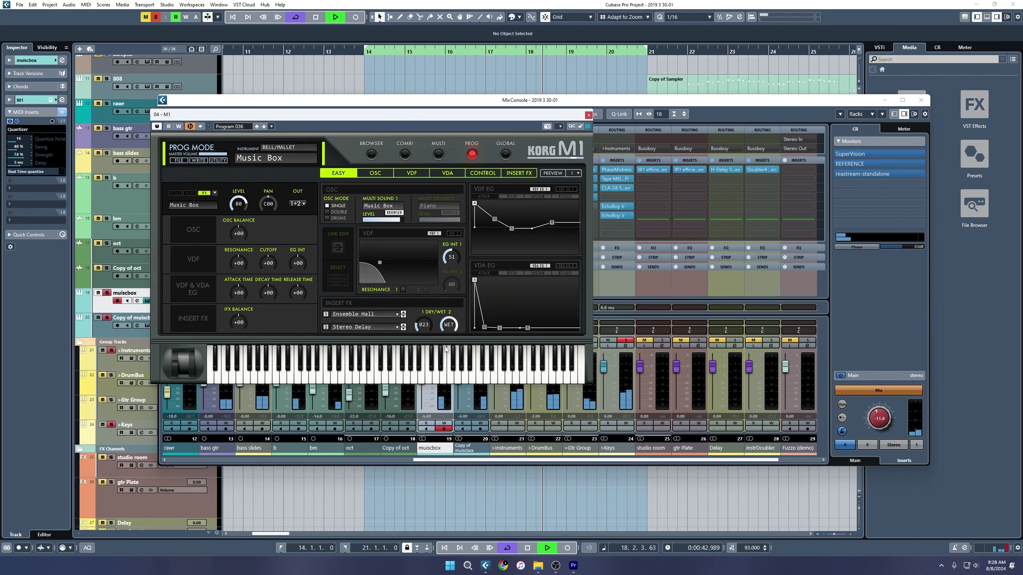
{"action": "left_click", "coordinate": [371, 154]}
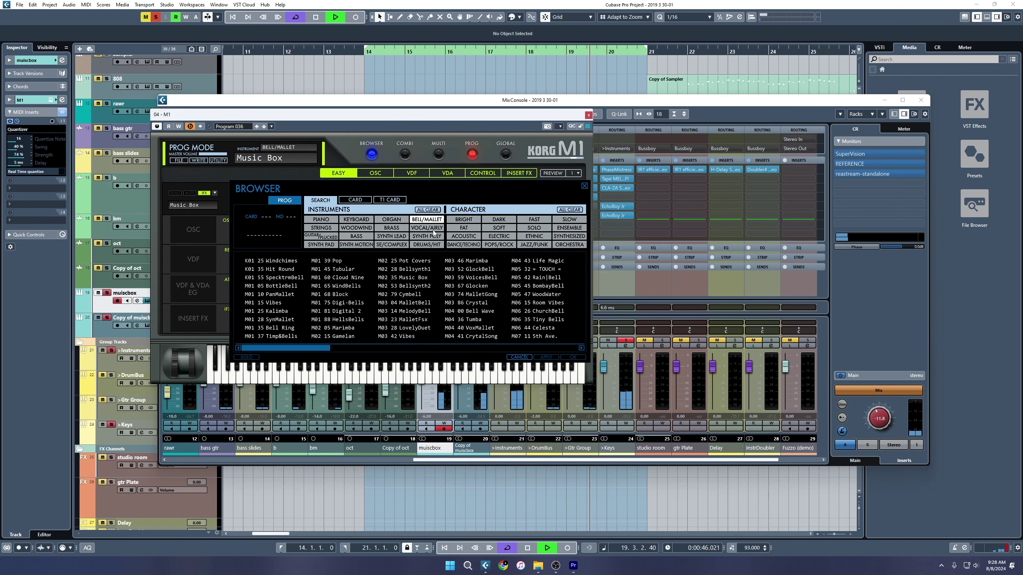
{"action": "left_click", "coordinate": [477, 311]}
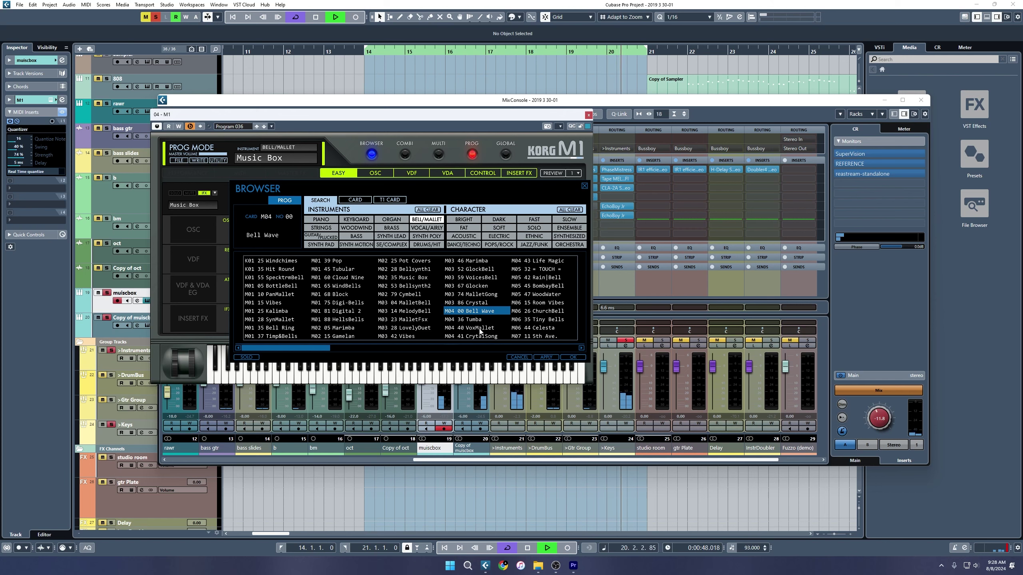
{"action": "left_click", "coordinate": [560, 328]}
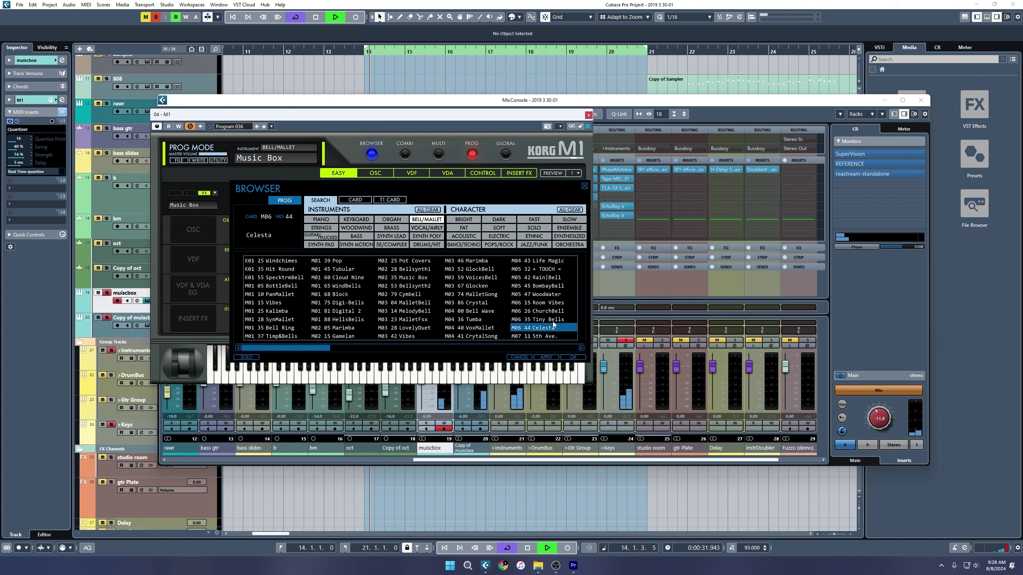
{"action": "left_click", "coordinate": [561, 322]}
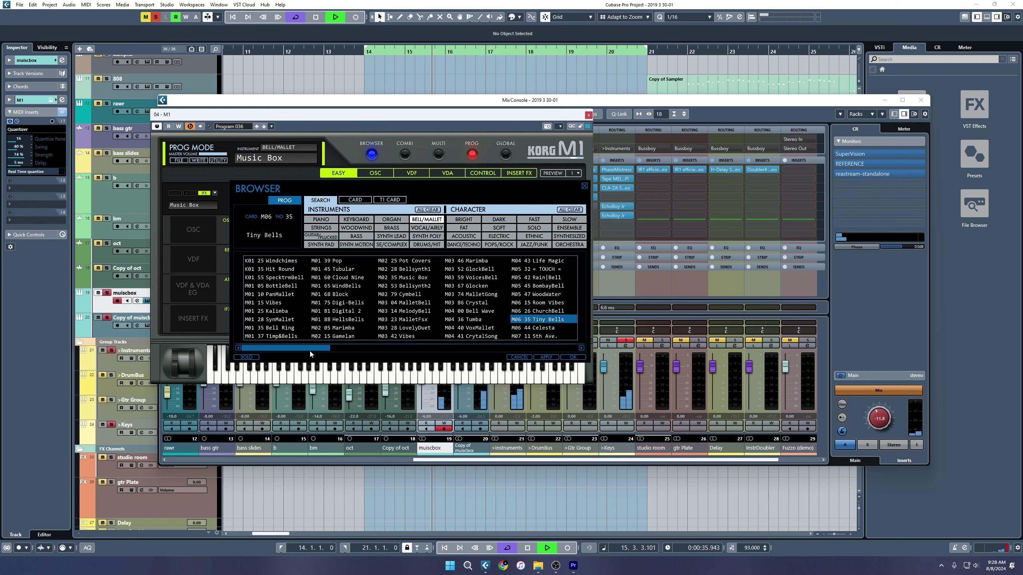
{"action": "left_click", "coordinate": [108, 426]}
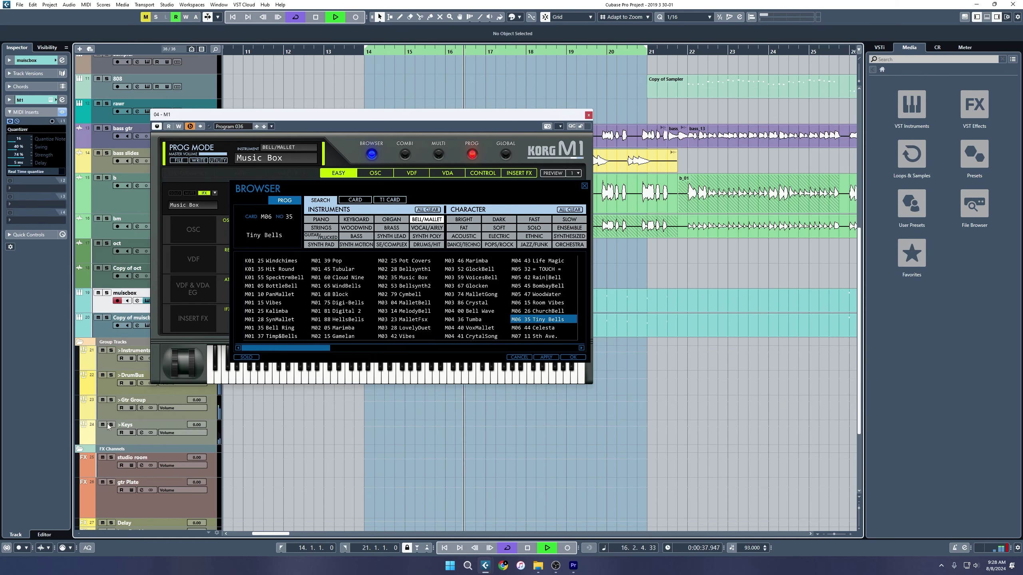
{"action": "left_click", "coordinate": [110, 425]}
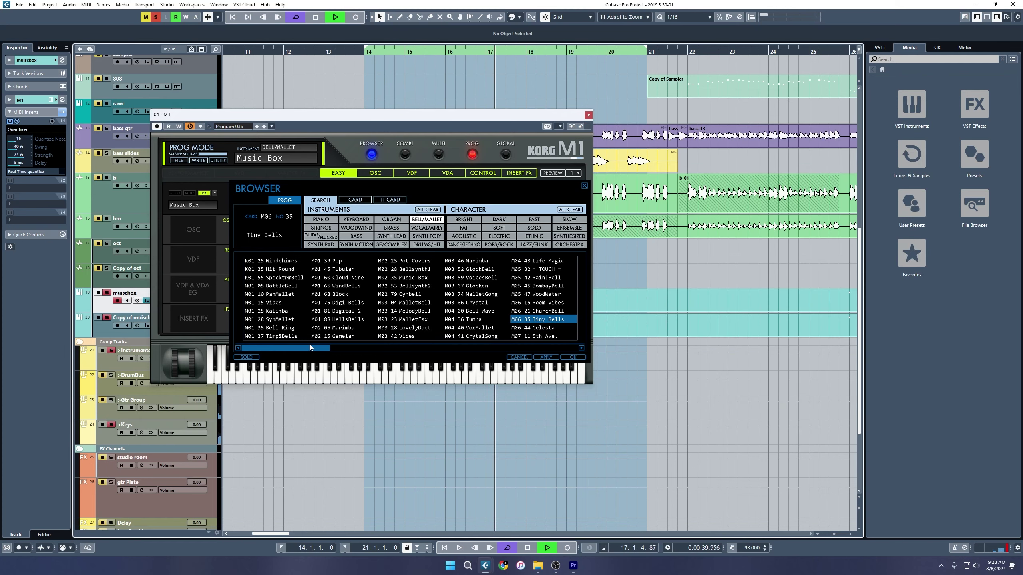
Step: Audition the bell/mallet programs HunduiBell and Bali Bells on card M07 with the Keys group soloed
{"action": "left_click_drag", "start_coordinate": [310, 346], "coordinate": [334, 351]}
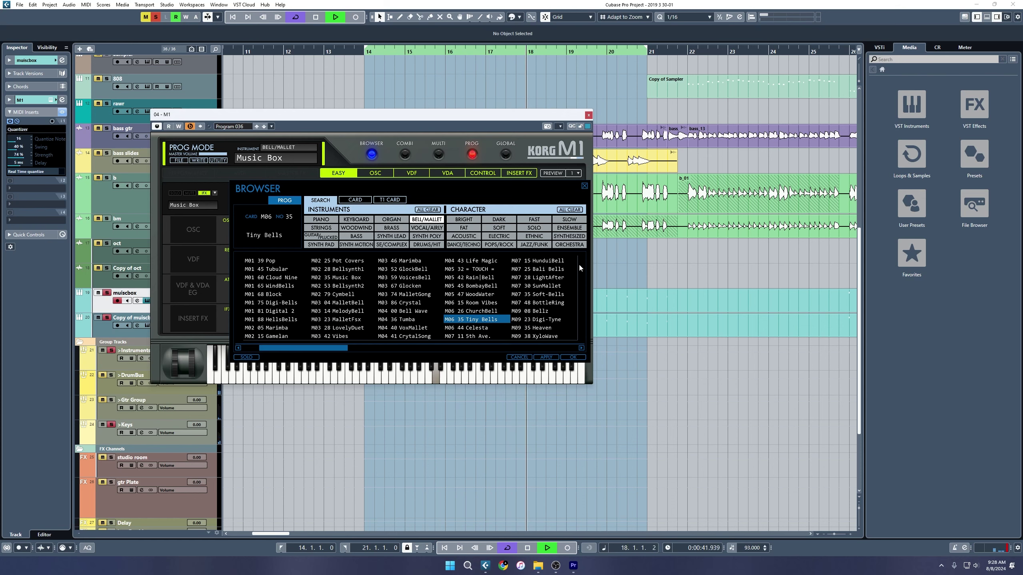
{"action": "left_click", "coordinate": [556, 262]}
{"action": "left_click", "coordinate": [558, 269]}
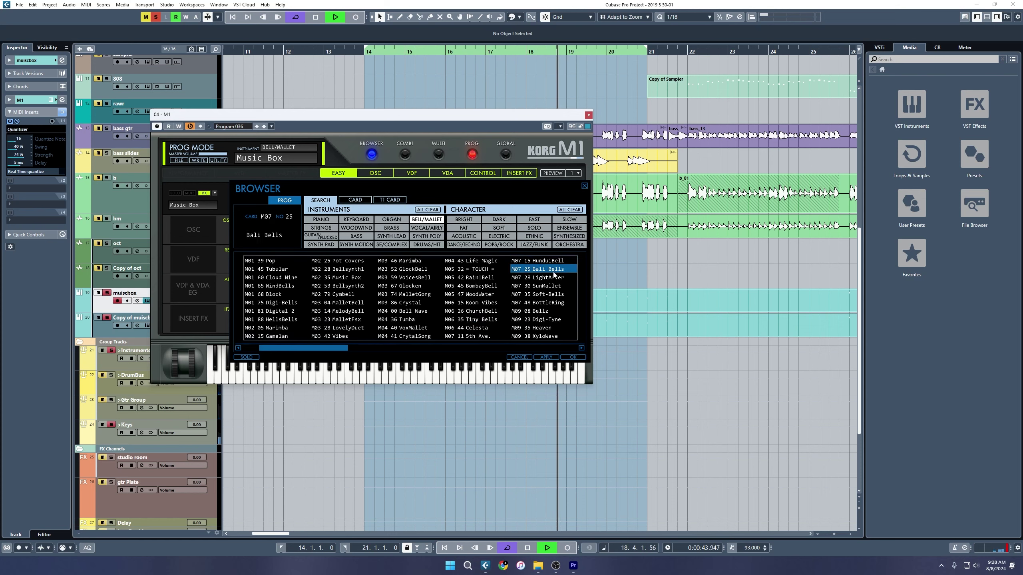
Step: Audition Digi-Tyne on card M09, and Tibetian and Kalimba on card M12
{"action": "left_click_drag", "start_coordinate": [345, 347], "coordinate": [376, 350]}
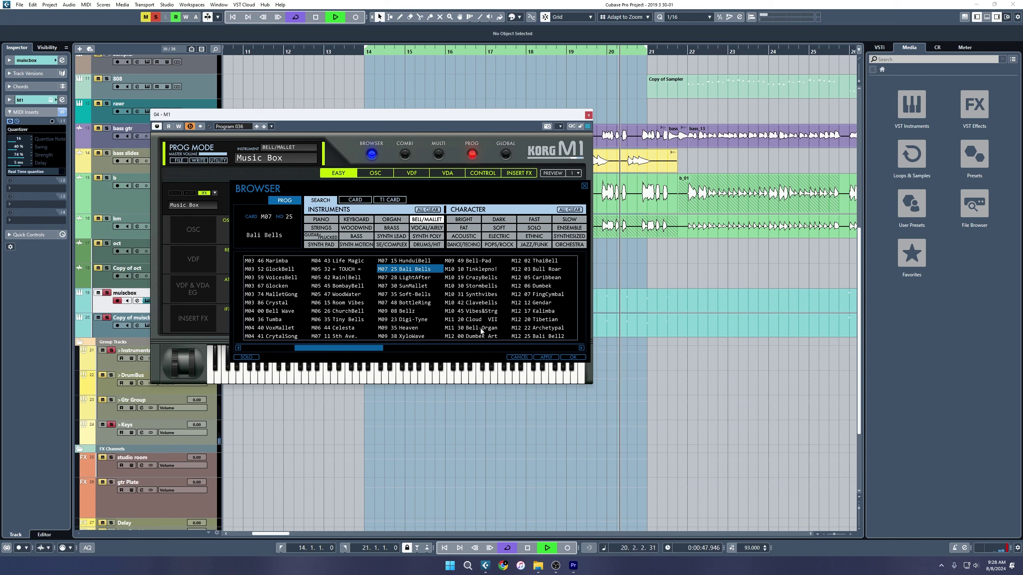
{"action": "left_click", "coordinate": [427, 320]}
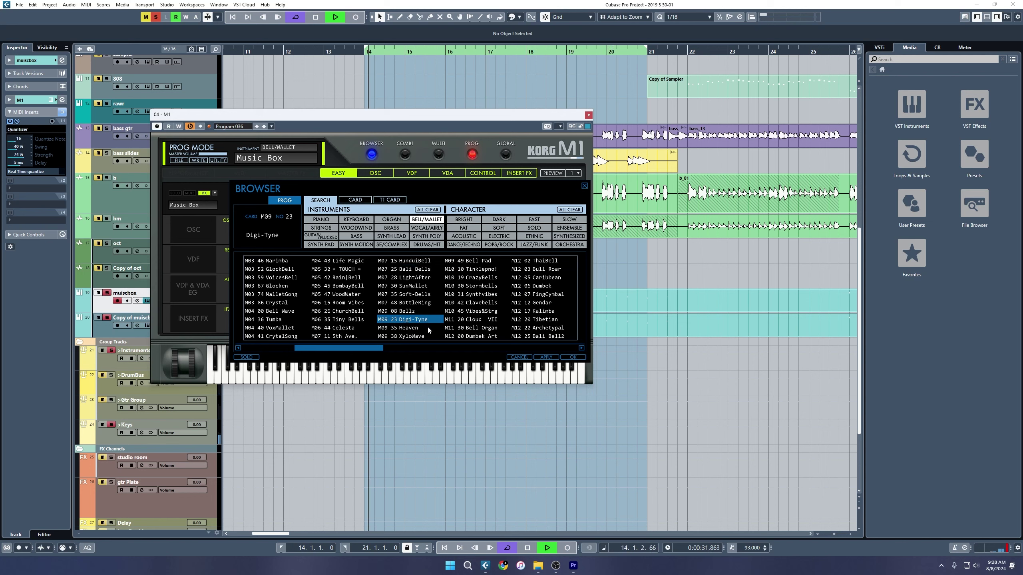
{"action": "left_click", "coordinate": [548, 321]}
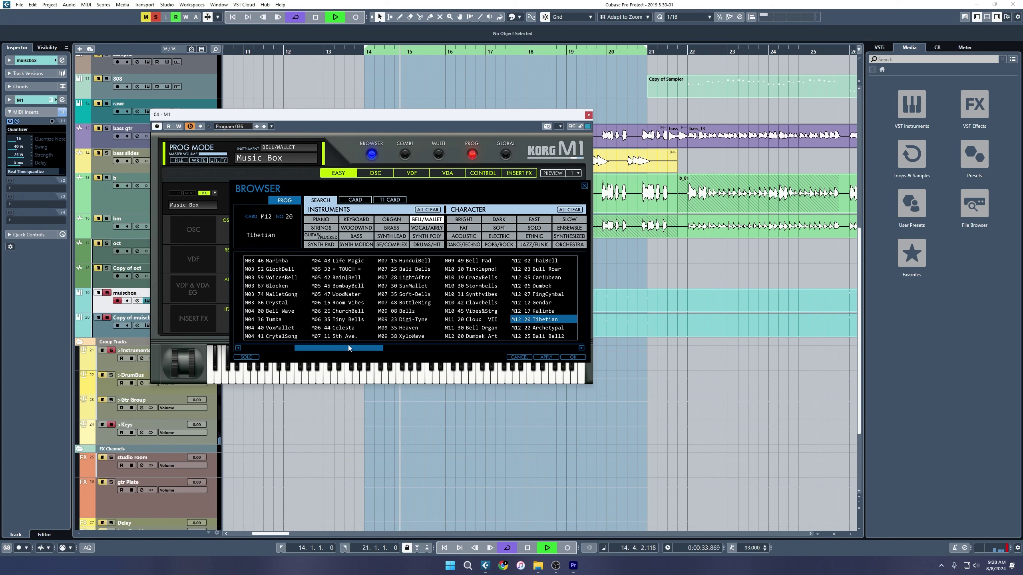
{"action": "left_click", "coordinate": [522, 319]}
{"action": "left_click", "coordinate": [525, 312]}
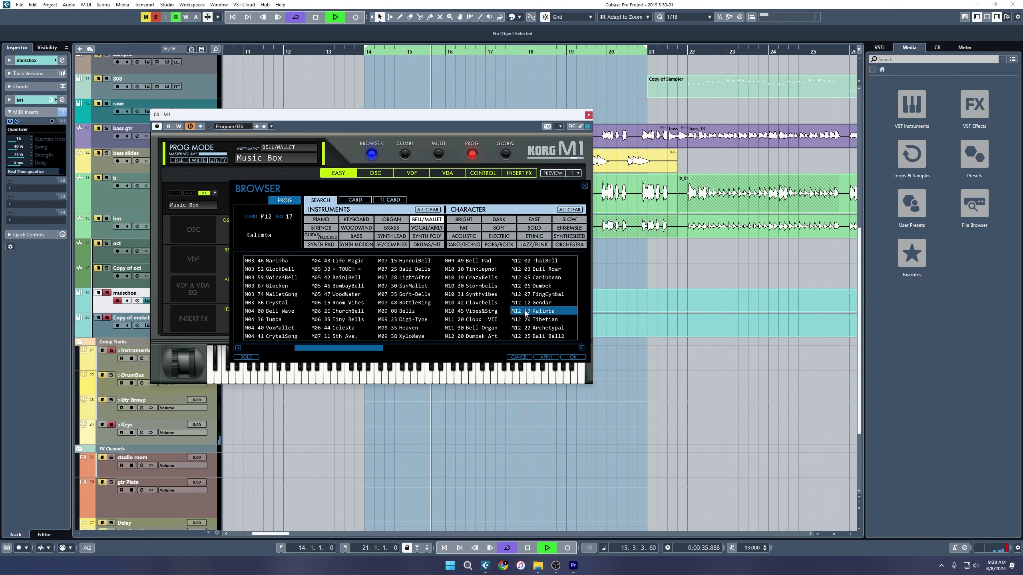
Step: Audition the programs Eko Bell, Kalimbone and Biwa Bell further along the bell/mallet list
{"action": "left_click_drag", "start_coordinate": [375, 346], "coordinate": [423, 352]}
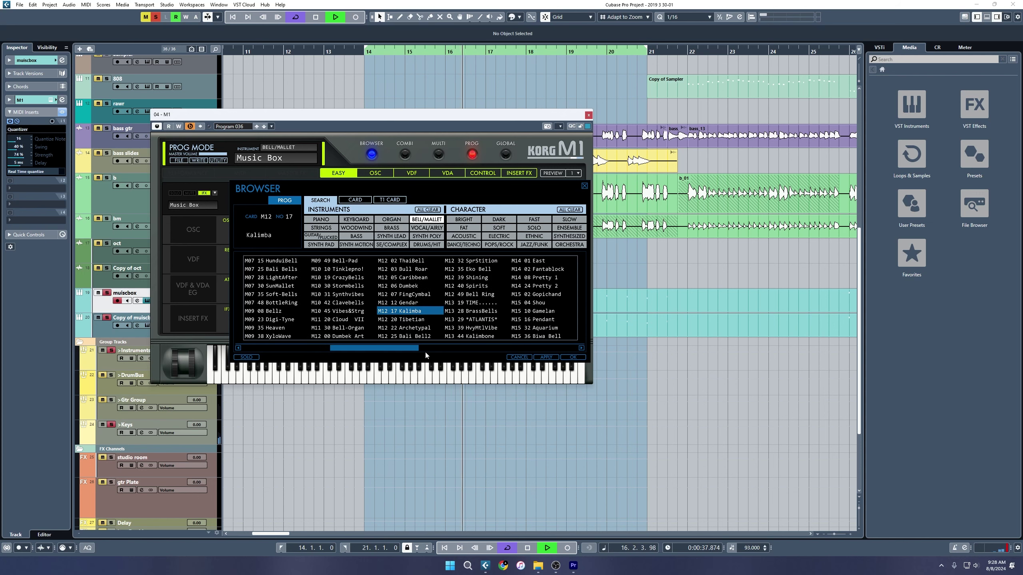
{"action": "left_click", "coordinate": [488, 270]}
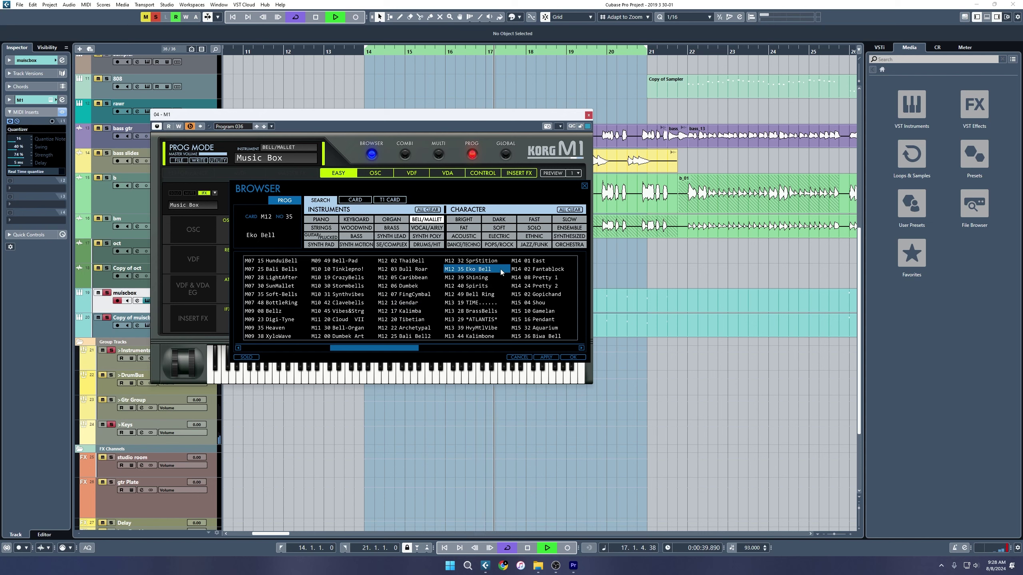
{"action": "left_click", "coordinate": [483, 336]}
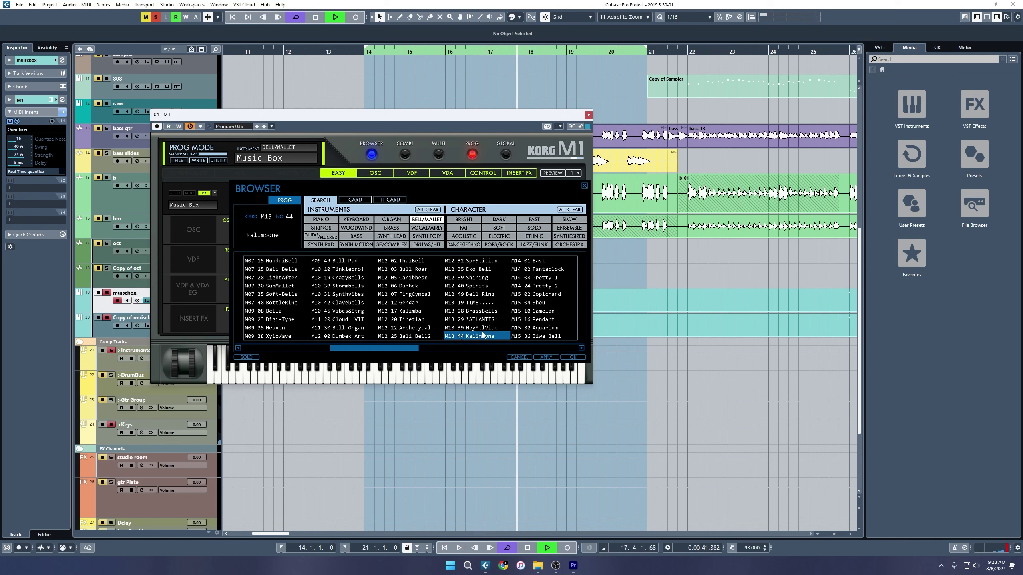
{"action": "left_click", "coordinate": [537, 337]}
Step: Audition Marimba and Bell Piano on card M19 and Bali Bells on card M20
{"action": "left_click_drag", "start_coordinate": [421, 349], "coordinate": [475, 354]}
{"action": "left_click", "coordinate": [483, 303]}
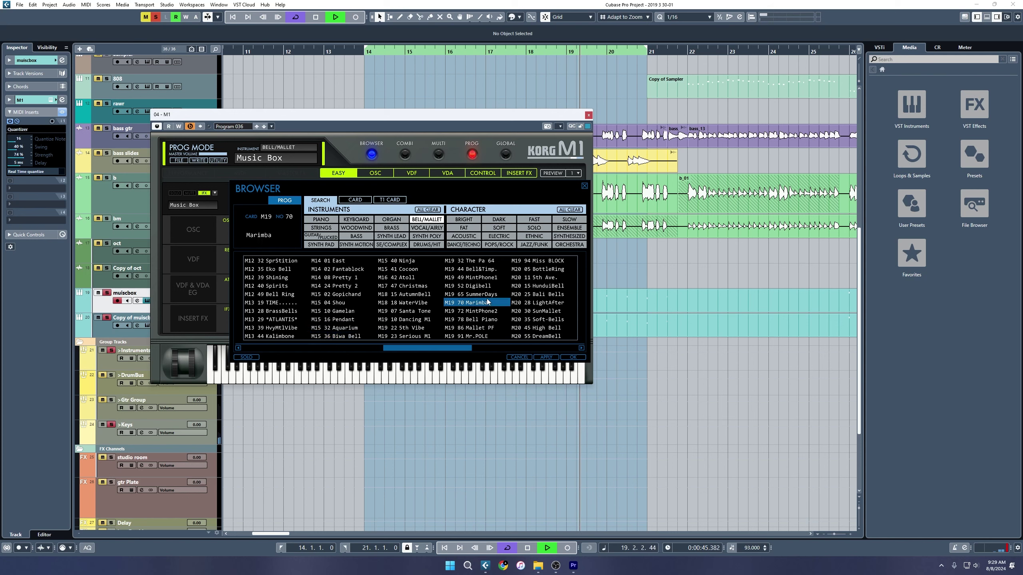
{"action": "left_click", "coordinate": [485, 320]}
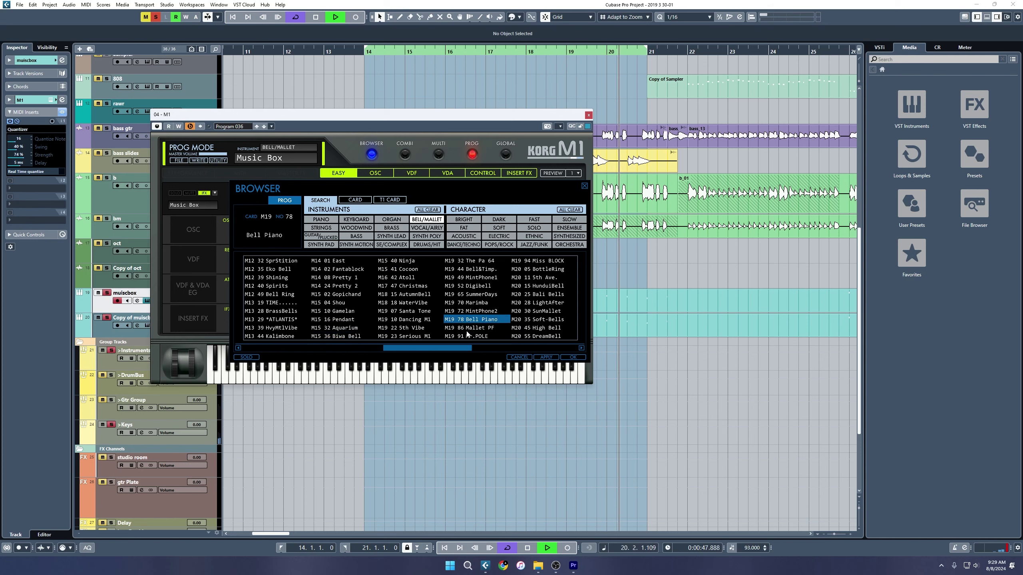
{"action": "left_click", "coordinate": [538, 294]}
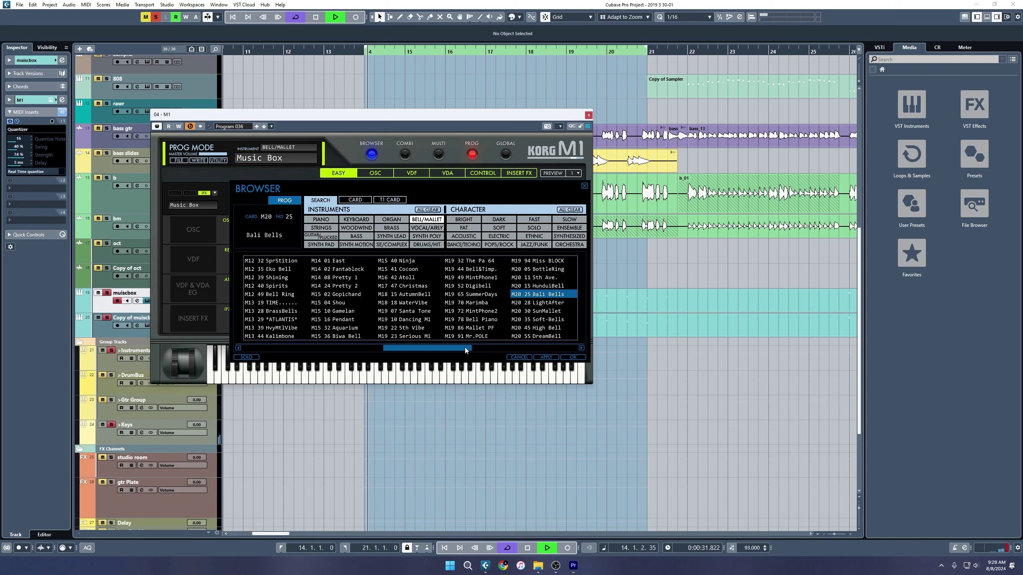
Step: Audition Fumi Chime on card M21, Bottlebell and Windbells on card T01, and Perc Bell on card T04
{"action": "left_click_drag", "start_coordinate": [465, 347], "coordinate": [507, 349]}
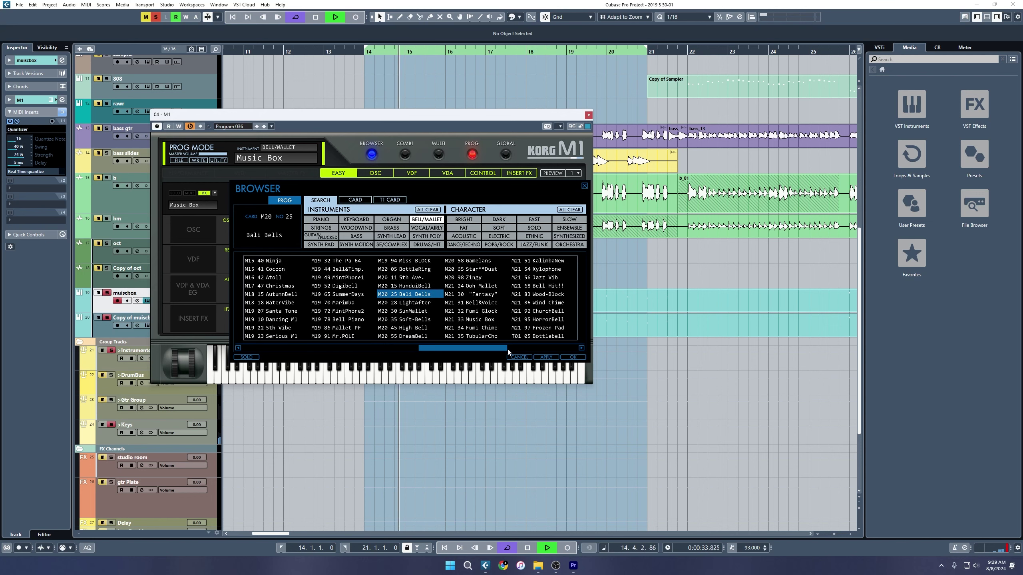
{"action": "left_click", "coordinate": [495, 331]}
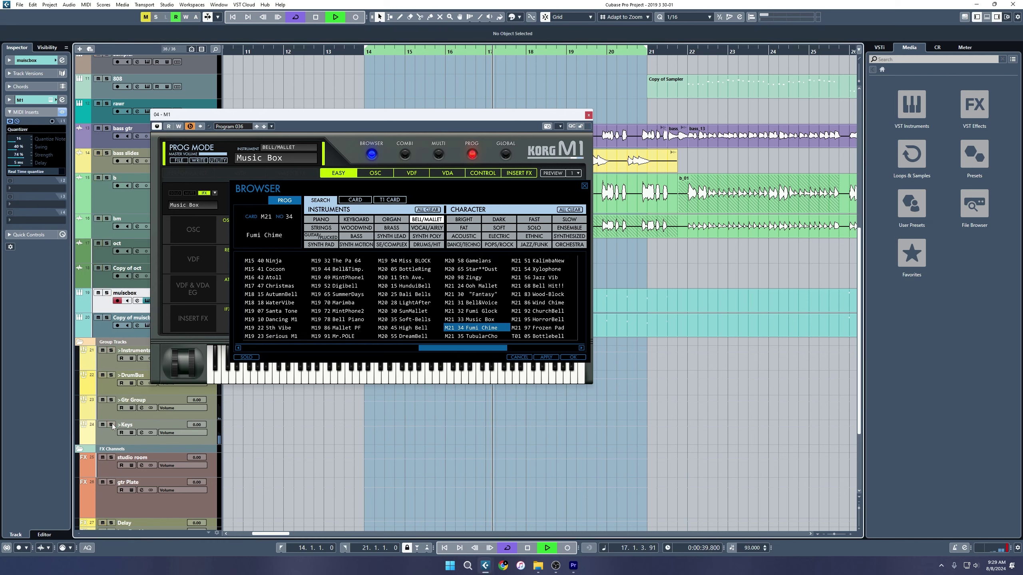
{"action": "left_click", "coordinate": [535, 337]}
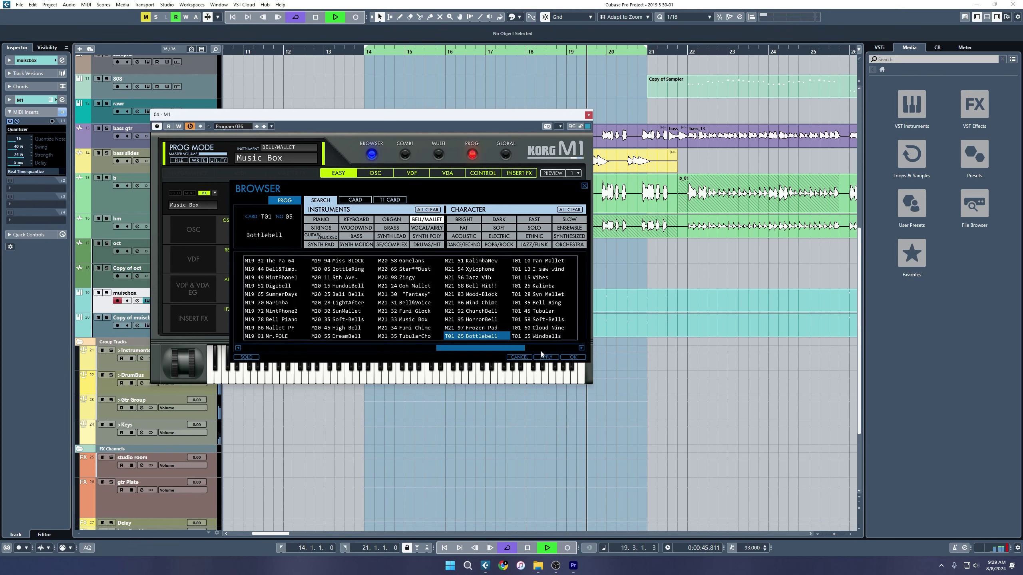
{"action": "left_click", "coordinate": [540, 348]}
{"action": "left_click", "coordinate": [499, 337]}
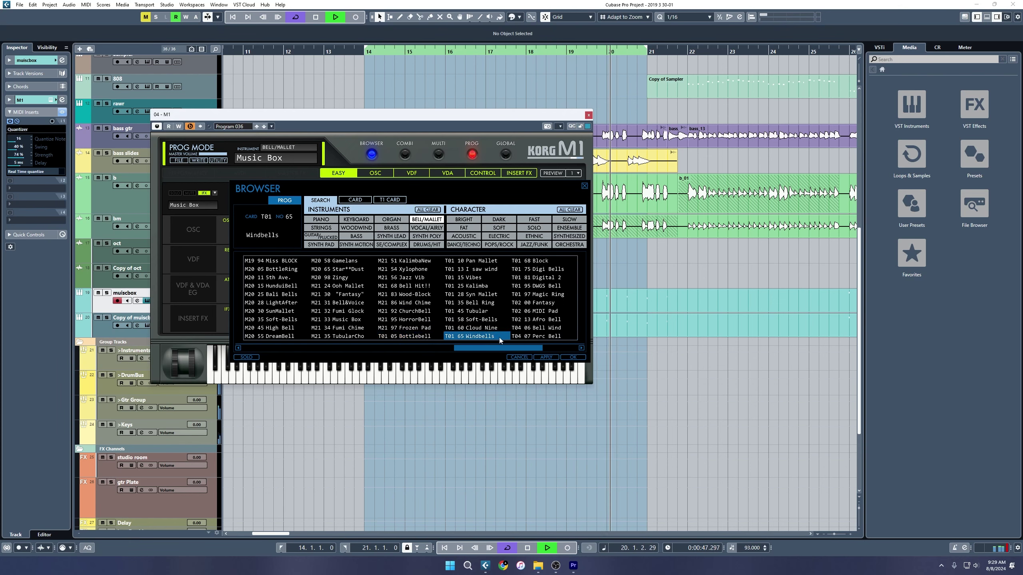
{"action": "left_click", "coordinate": [528, 338]}
Step: Audition Glass E.P on card T09 and SynBells on card T04 near the end of the bell/mallet list
{"action": "left_click_drag", "start_coordinate": [536, 349], "coordinate": [568, 349]}
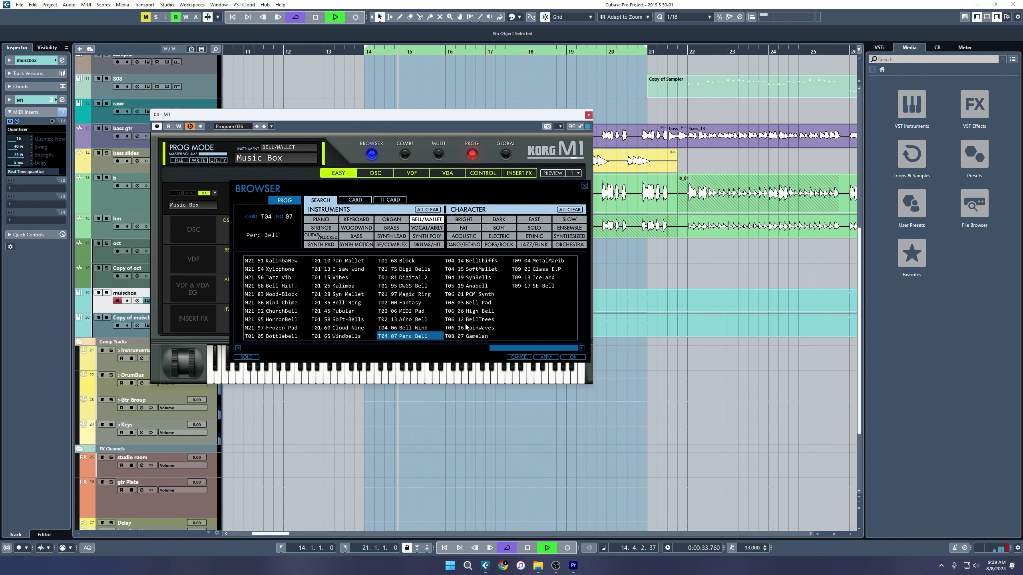
{"action": "left_click", "coordinate": [544, 269]}
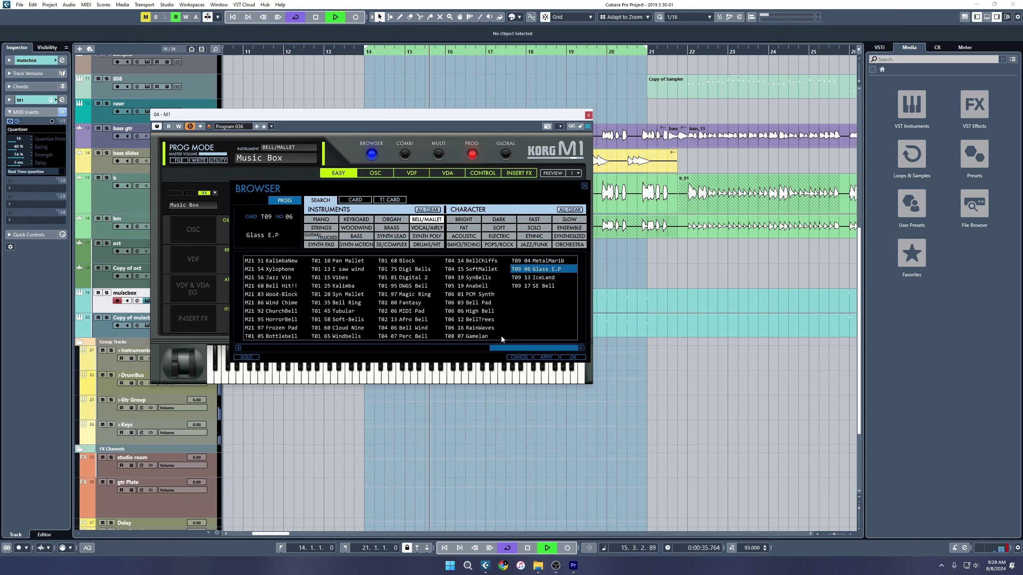
{"action": "left_click", "coordinate": [478, 278]}
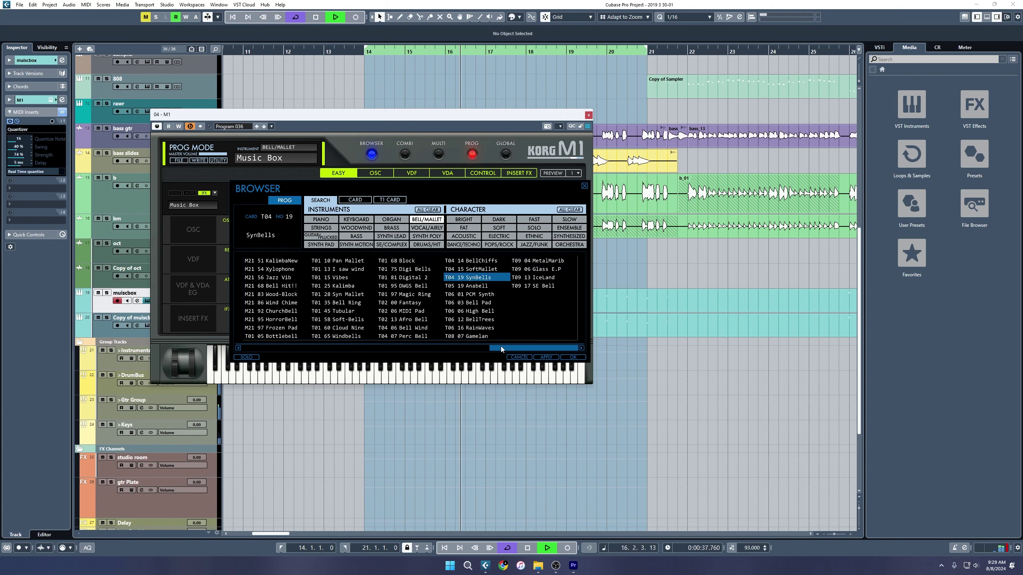
Step: Load the bell/mallet program Crystal from card M03 into the M1 for the muiscbox track
{"action": "left_click_drag", "start_coordinate": [501, 349], "coordinate": [287, 338]}
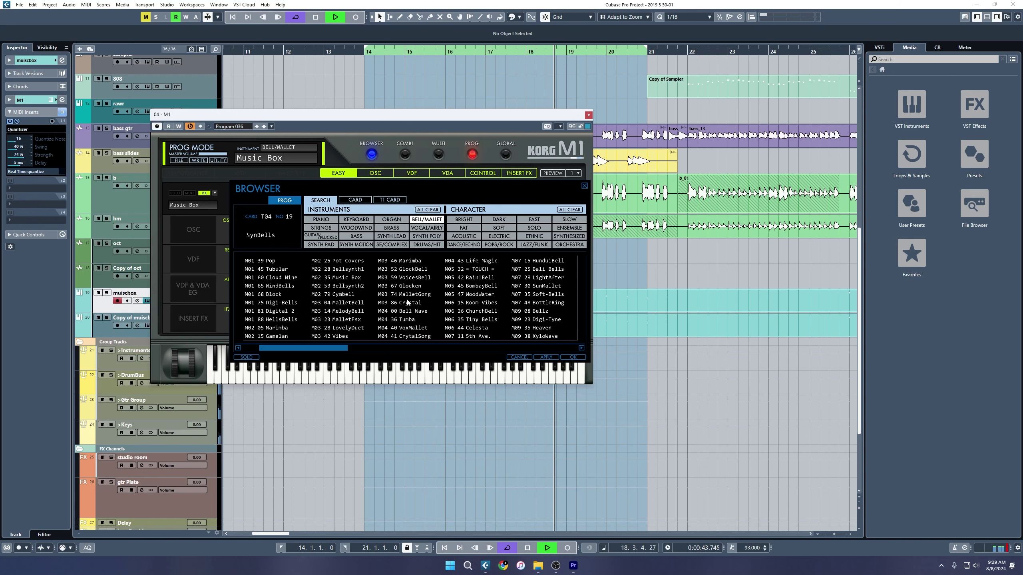
{"action": "left_click", "coordinate": [333, 303]}
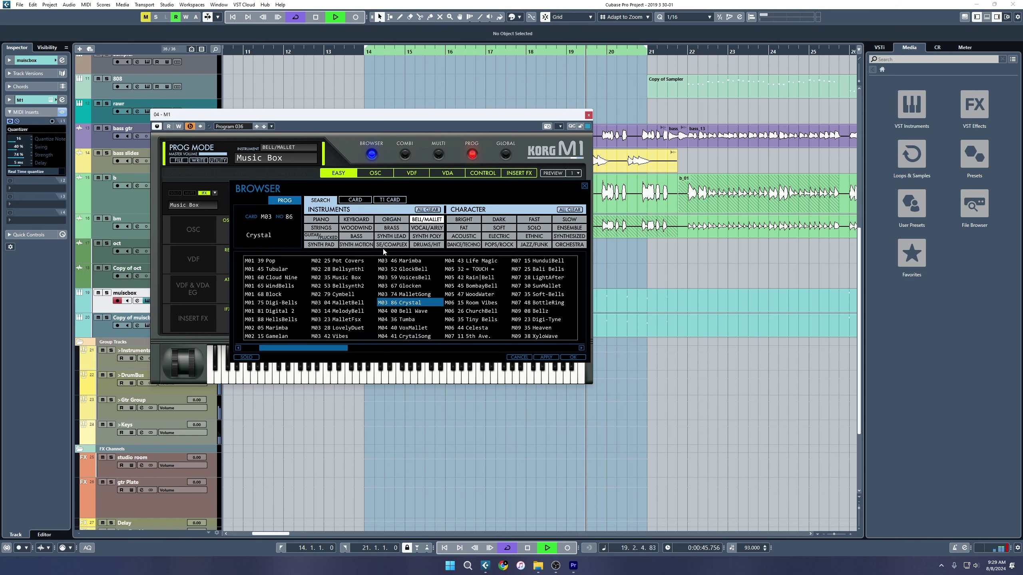
{"action": "left_click", "coordinate": [506, 154]}
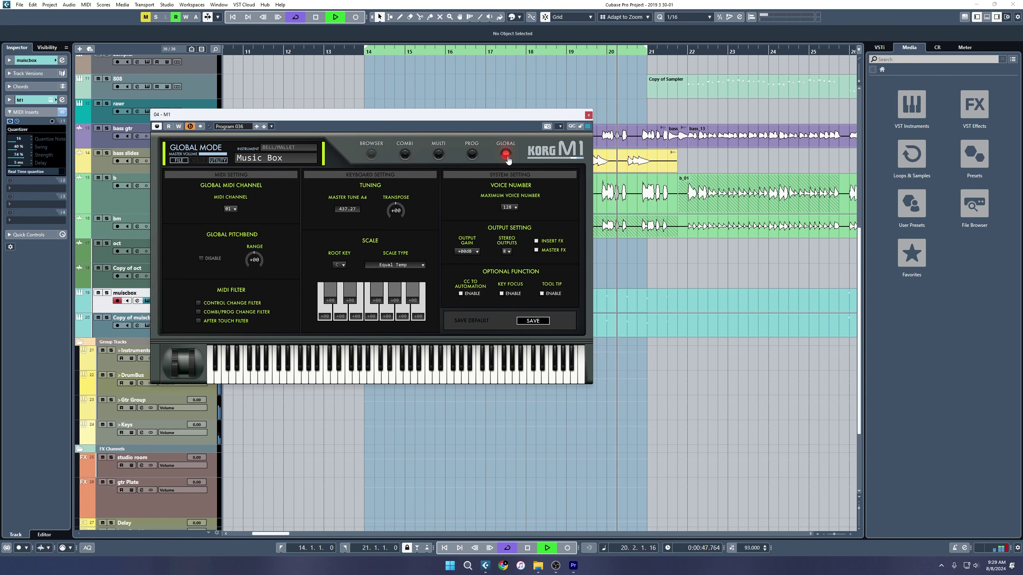
{"action": "left_click", "coordinate": [471, 154]}
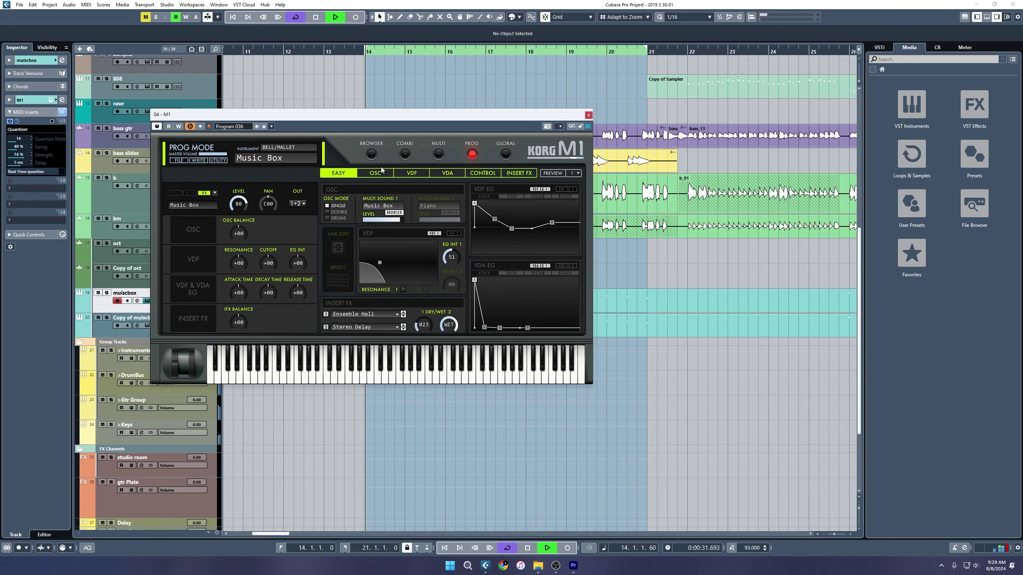
{"action": "left_click", "coordinate": [479, 303]}
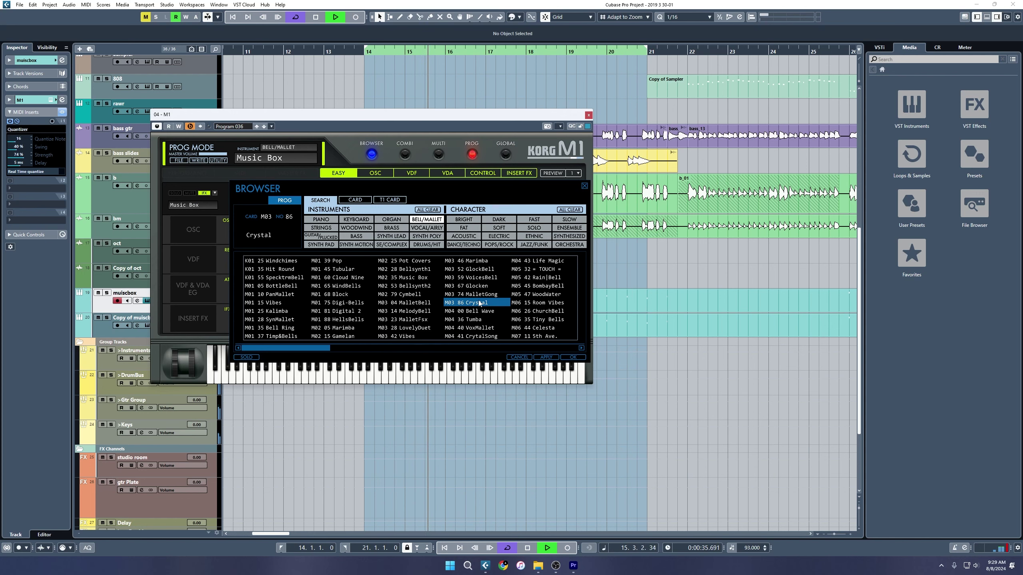
{"action": "double_click", "coordinate": [479, 303]}
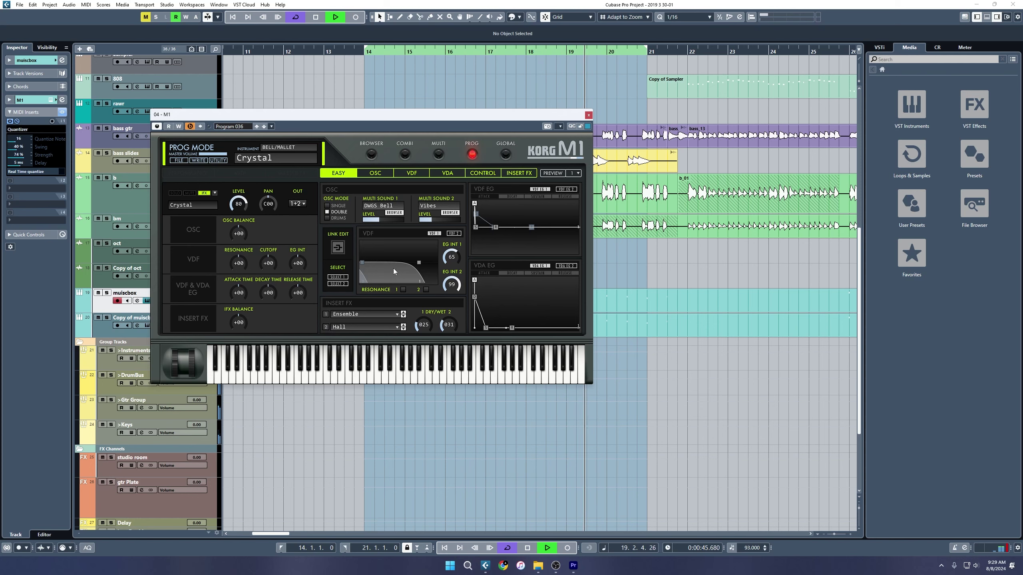
Step: Close the M1 and enable a 6 dB/Oct high-cut filter in the muiscbox channel's EQ from the MixConsole
{"action": "left_click", "coordinate": [589, 115]}
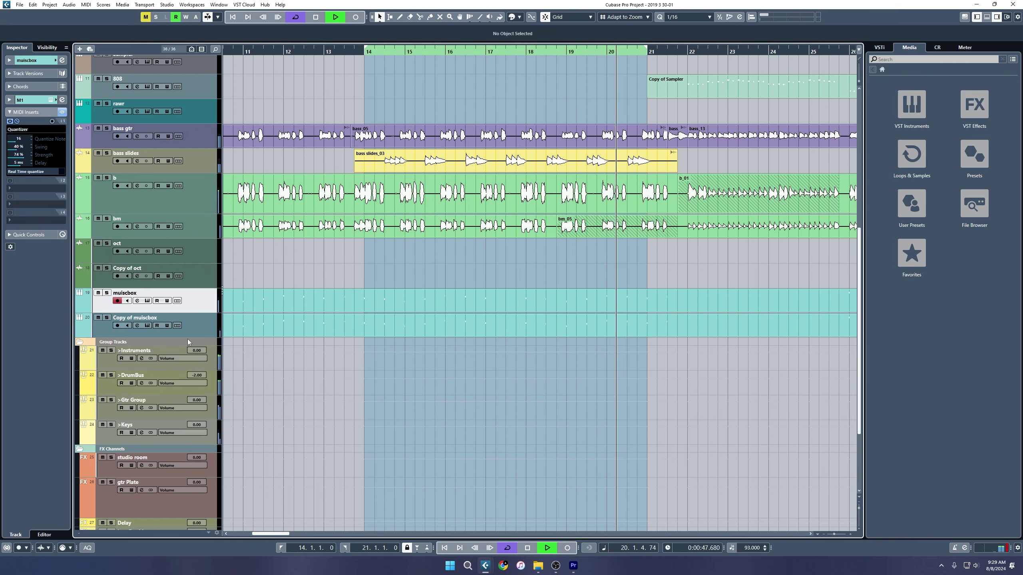
{"action": "key", "text": "F3"}
{"action": "left_click", "coordinate": [444, 346]}
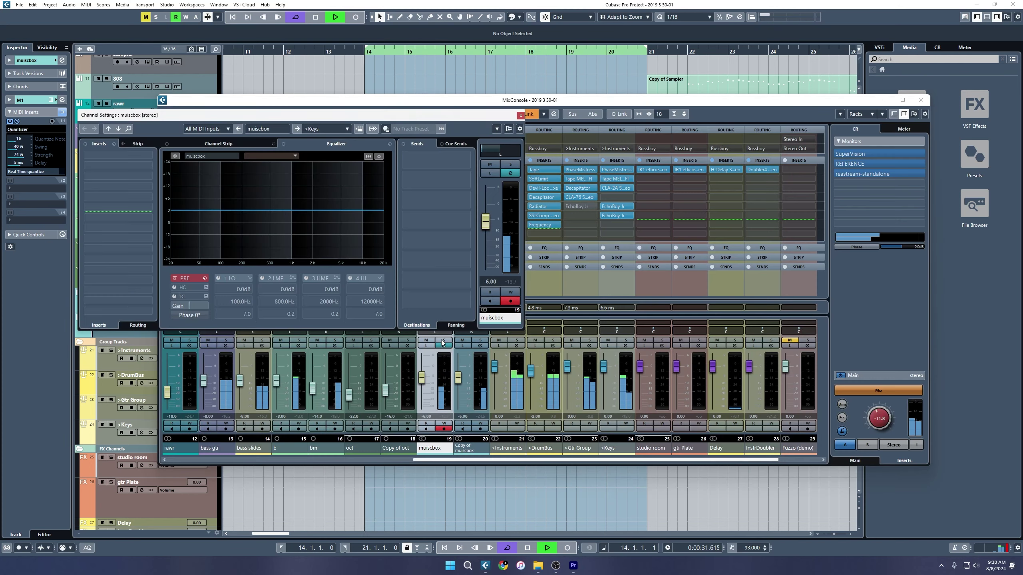
{"action": "left_click", "coordinate": [181, 288]}
{"action": "left_click", "coordinate": [206, 287]}
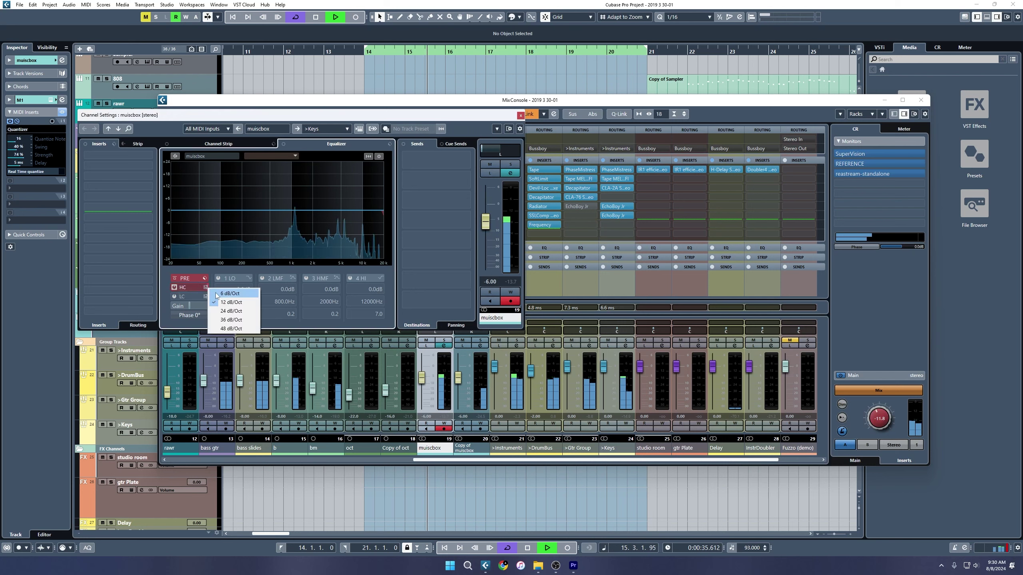
{"action": "left_click", "coordinate": [219, 293]}
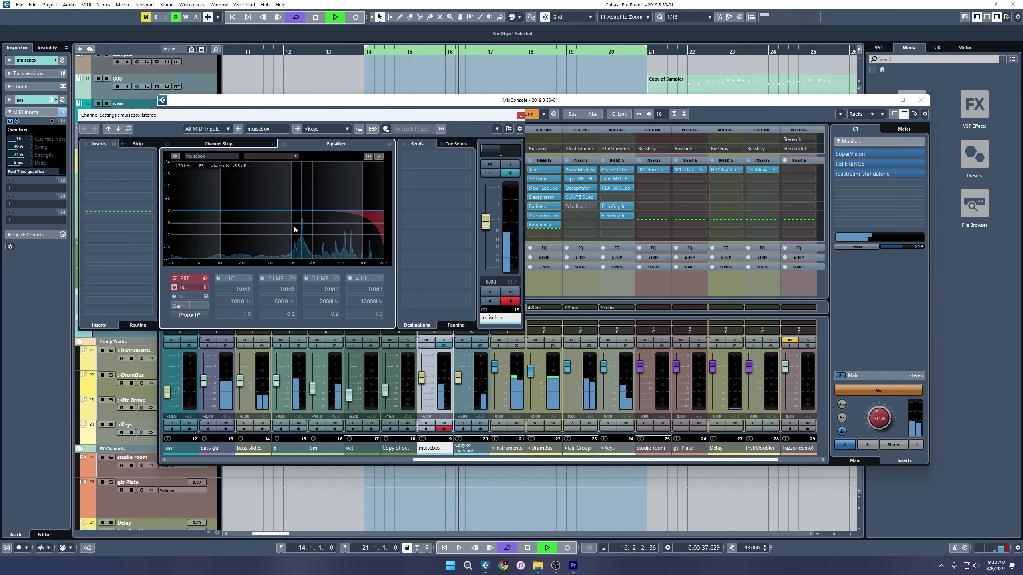
Step: Insert ValhallaVintageVerb on the muiscbox channel and set its mix to 32.0 %
{"action": "left_click", "coordinate": [137, 156]}
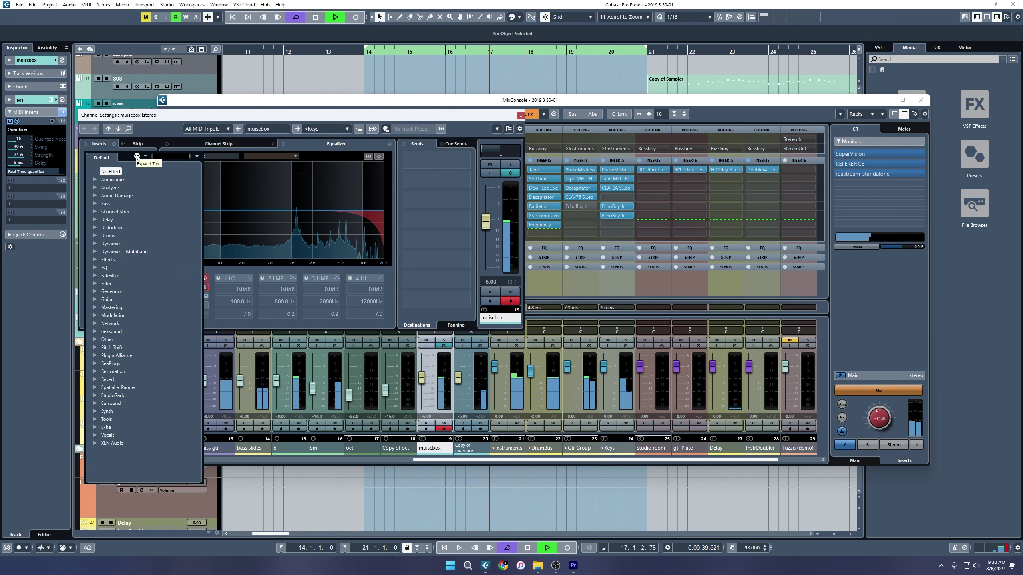
{"action": "type", "text": "val"}
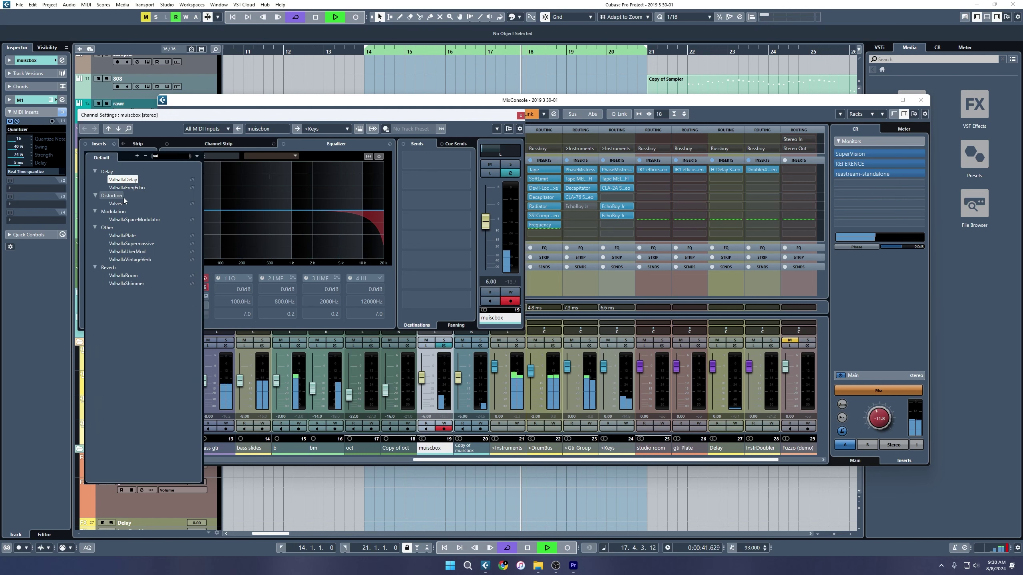
{"action": "left_click", "coordinate": [316, 283]}
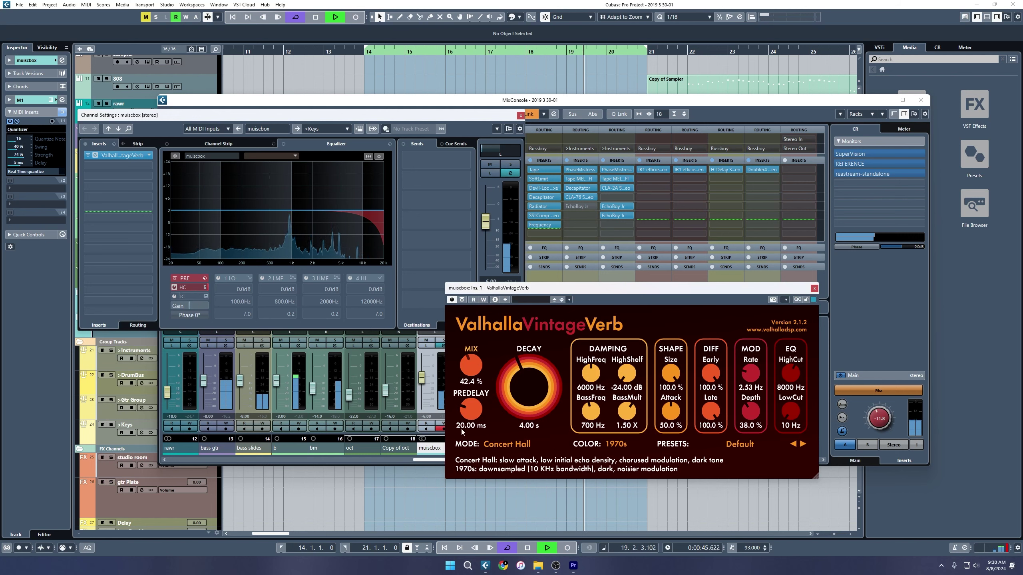
{"action": "left_click_drag", "start_coordinate": [470, 365], "coordinate": [458, 442]}
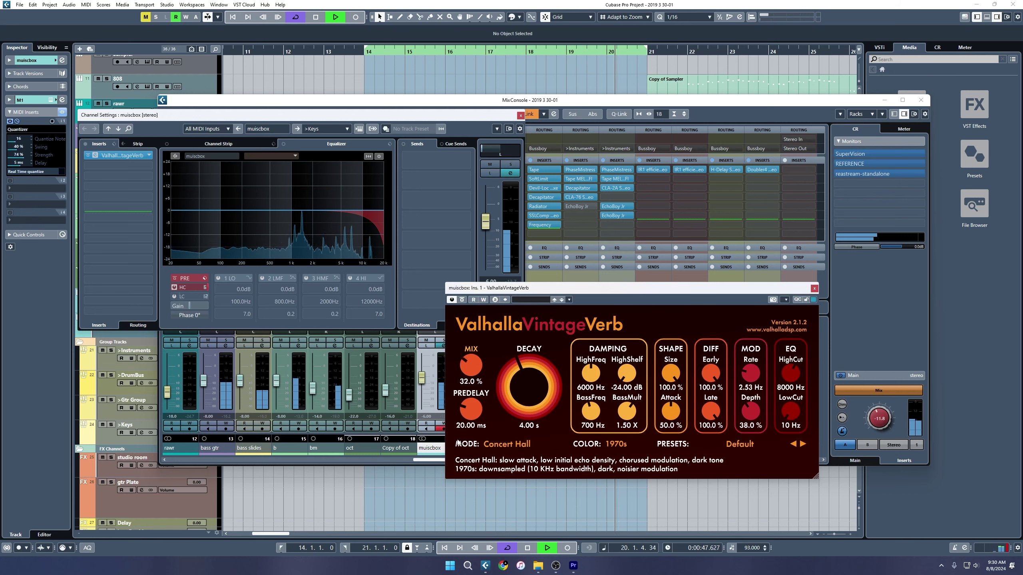
Step: Lower the linked muiscbox and Copy of muiscbox faders to about -20.8 dB, with the reverb window moved off the faders
{"action": "left_click_drag", "start_coordinate": [421, 378], "coordinate": [422, 410]}
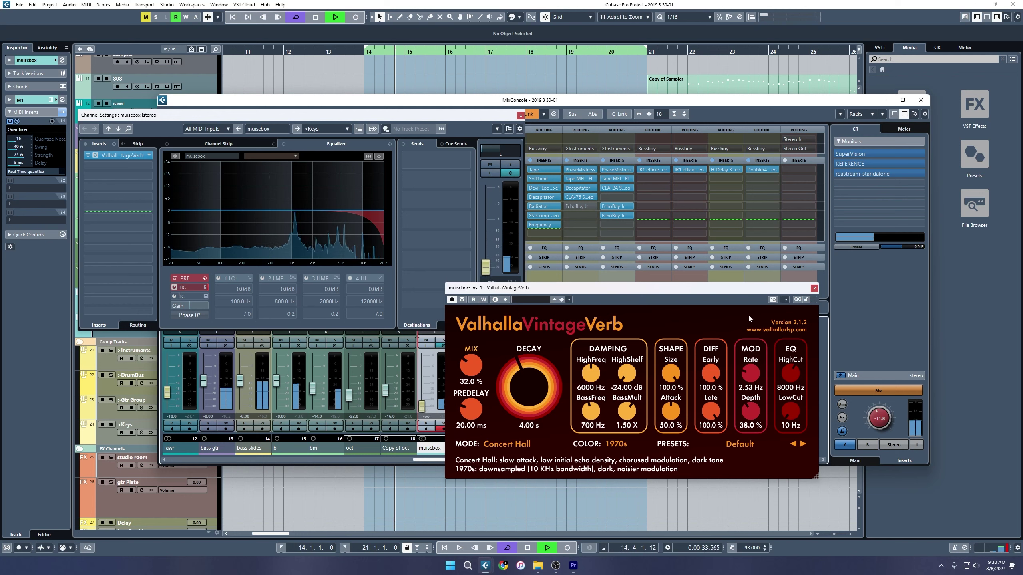
{"action": "left_click_drag", "start_coordinate": [739, 292], "coordinate": [849, 229]}
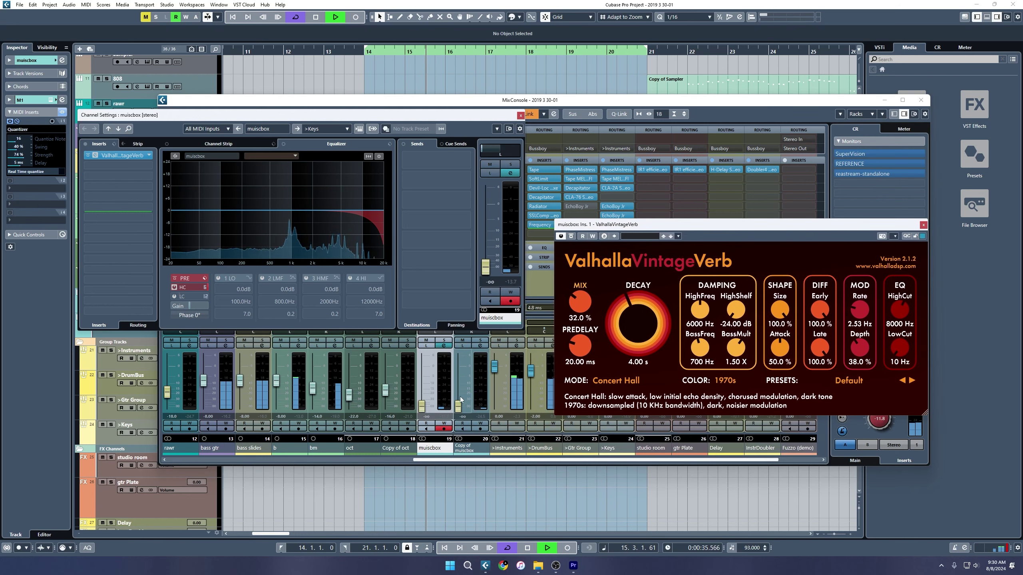
{"action": "left_click_drag", "start_coordinate": [458, 406], "coordinate": [461, 398]}
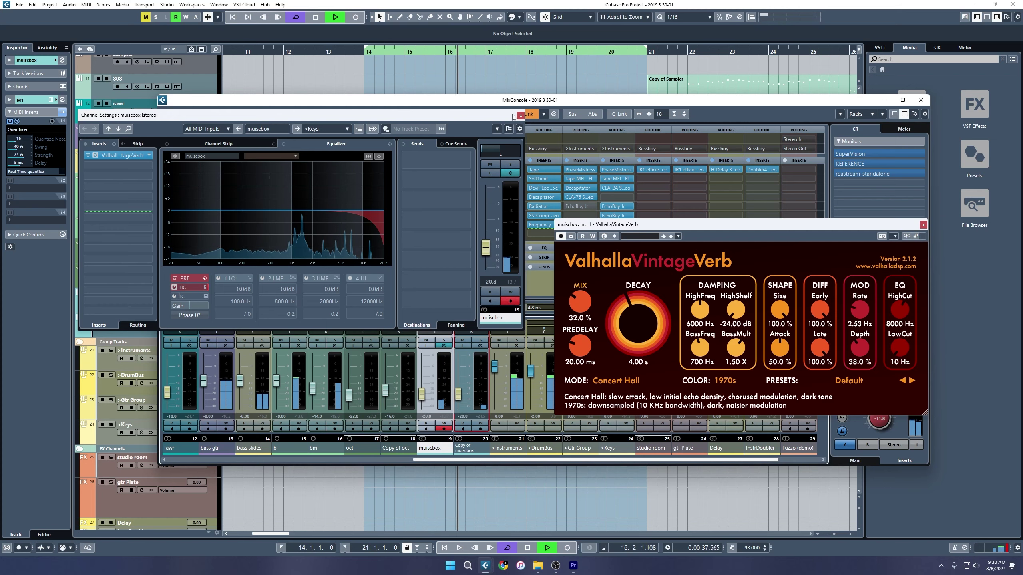
Step: Close the channel settings and unlink the muiscbox and Copy of muiscbox channels
{"action": "left_click", "coordinate": [479, 345]}
{"action": "right_click", "coordinate": [452, 446]}
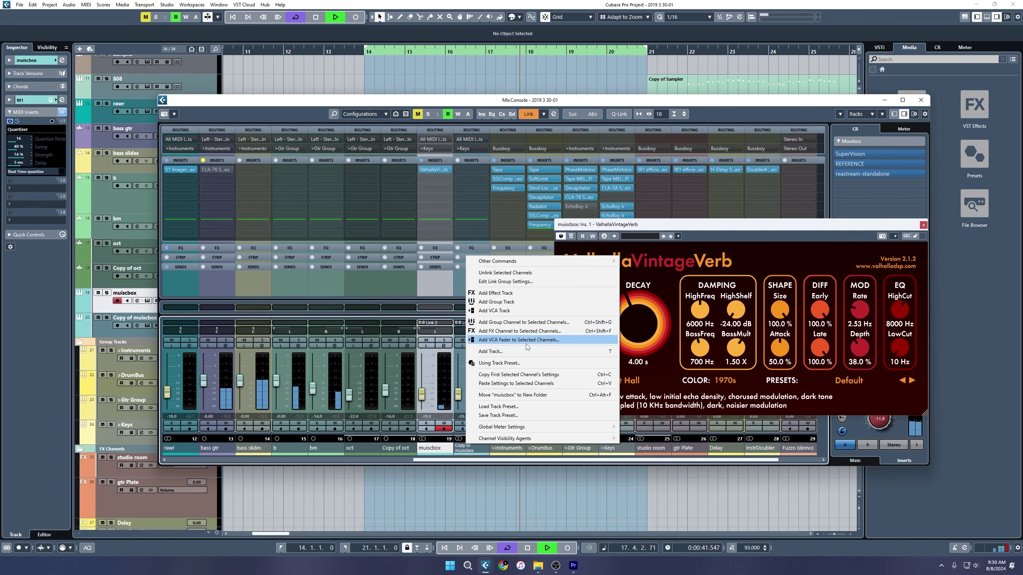
{"action": "left_click", "coordinate": [515, 275]}
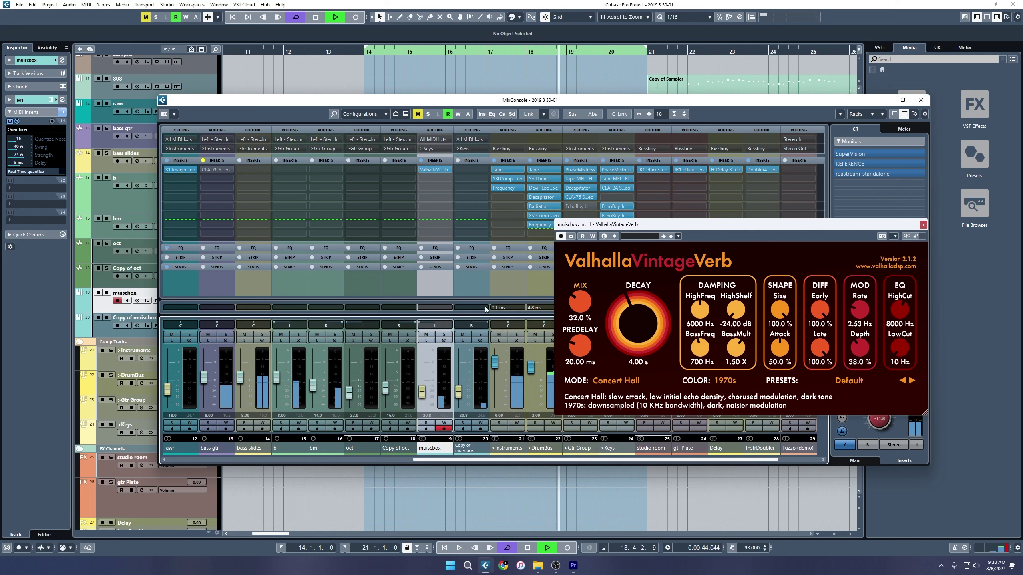
Step: Select both muiscbox channels, raise their faders to about -10.1 dB, and lower the muiscbox fader alone to about -14.9 dB
{"action": "left_click", "coordinate": [467, 450], "text": "ctrl"}
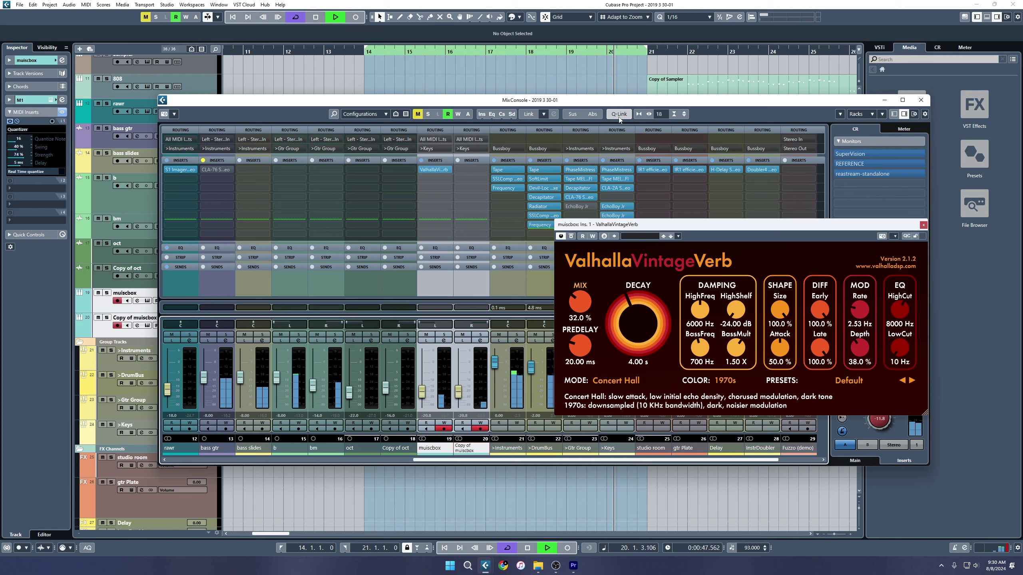
{"action": "left_click_drag", "start_coordinate": [458, 391], "coordinate": [458, 379]}
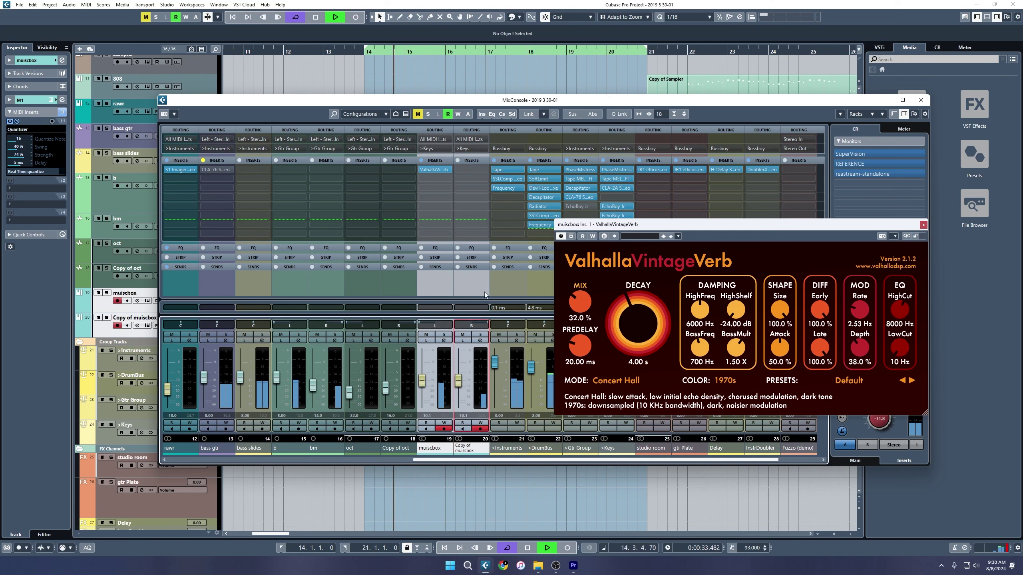
{"action": "left_click_drag", "start_coordinate": [422, 383], "coordinate": [422, 387]}
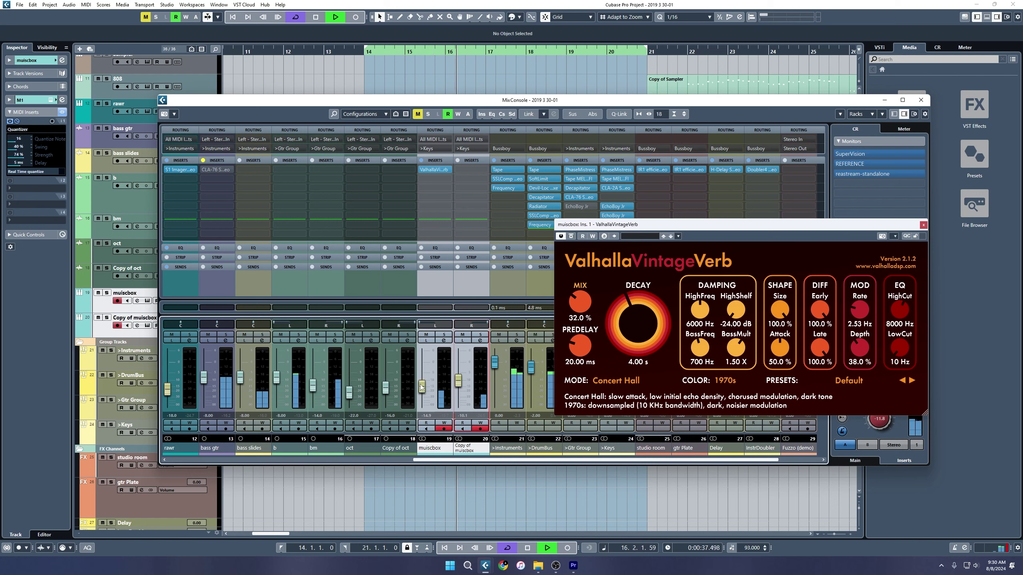
Step: Raise the ValhallaVintageVerb mix to 38.4 % and lower the muiscbox fader to about -19.2 dB
{"action": "scroll", "coordinate": [586, 304], "scroll_direction": "up", "scroll_amount": 2}
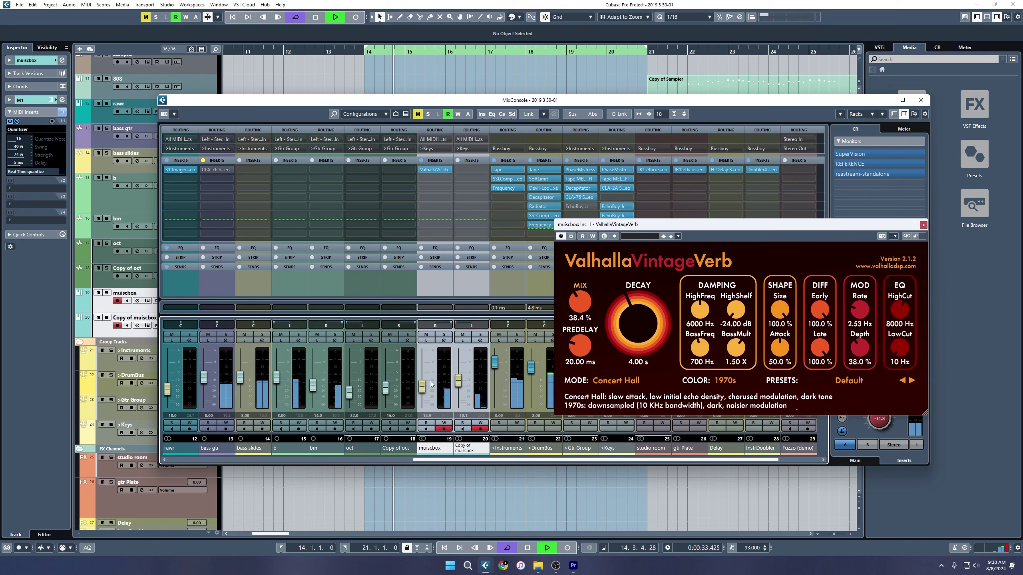
{"action": "left_click_drag", "start_coordinate": [422, 387], "coordinate": [422, 393]}
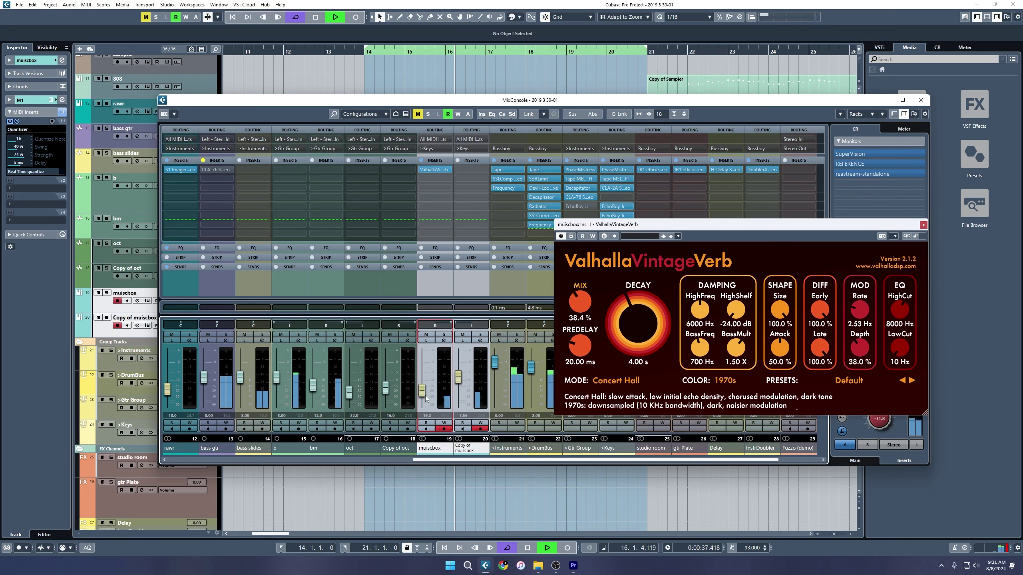
Step: Lower the high-cut filter's frequency in the muiscbox channel's EQ to darken the sound
{"action": "left_click", "coordinate": [444, 340]}
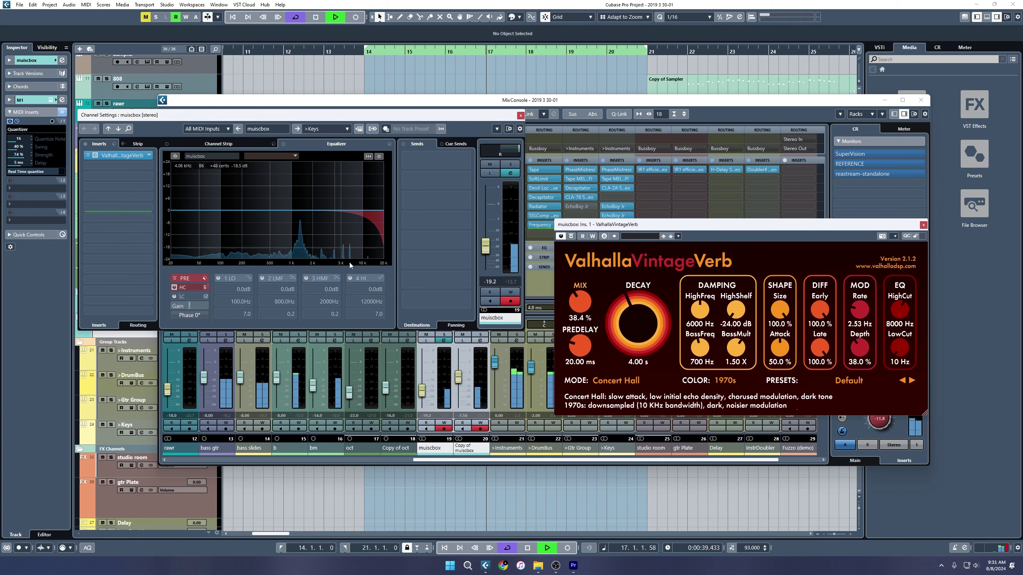
{"action": "mouse_move", "coordinate": [199, 289]}
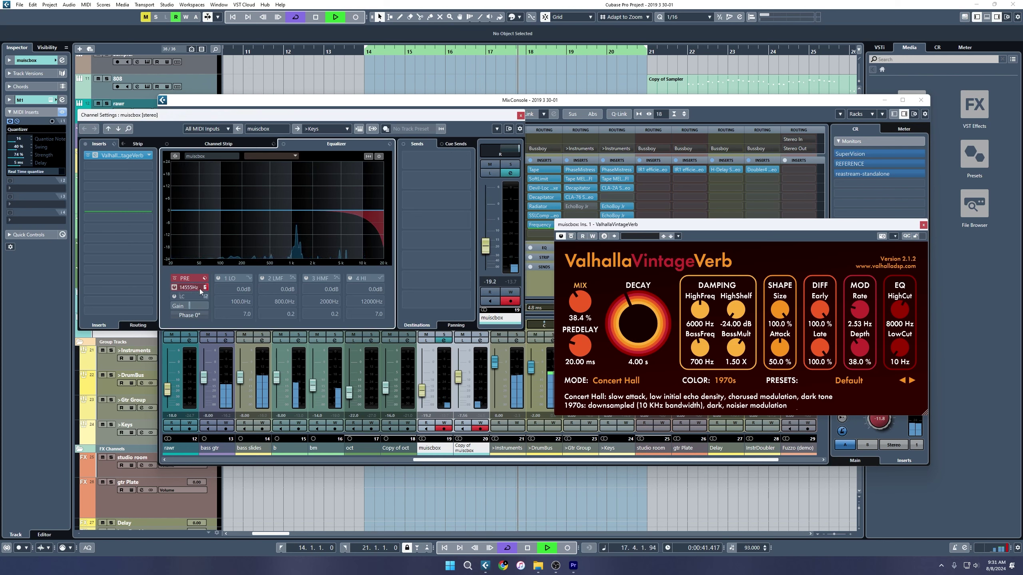
{"action": "scroll", "coordinate": [200, 288], "scroll_direction": "down", "scroll_amount": 4}
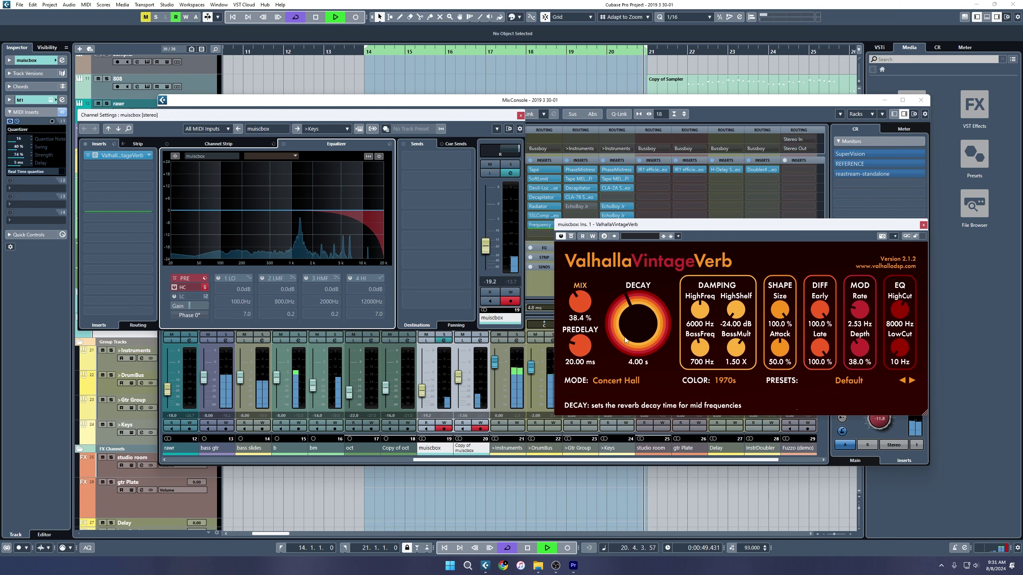
Step: Set the ValhallaVintageVerb decay to 4.23 s and its mix to 46.4 % on the muiscbox channel
{"action": "scroll", "coordinate": [638, 325], "scroll_direction": "up", "scroll_amount": 2}
{"action": "scroll", "coordinate": [587, 299], "scroll_direction": "up", "scroll_amount": 4}
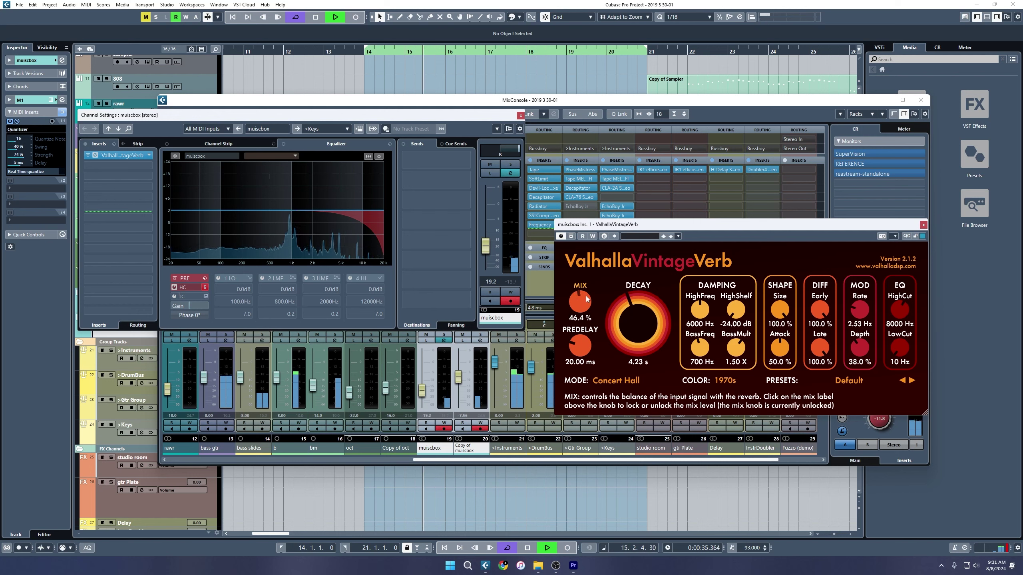
Step: Close the reverb and channel settings windows and slightly lower the Copy of muiscbox channel's fader
{"action": "left_click", "coordinate": [923, 225]}
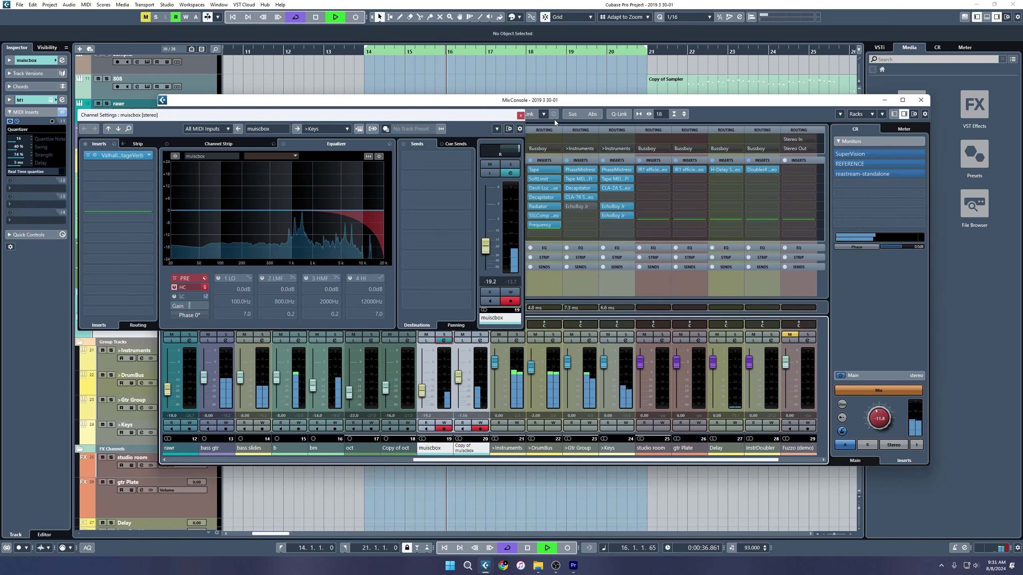
{"action": "left_click", "coordinate": [520, 115]}
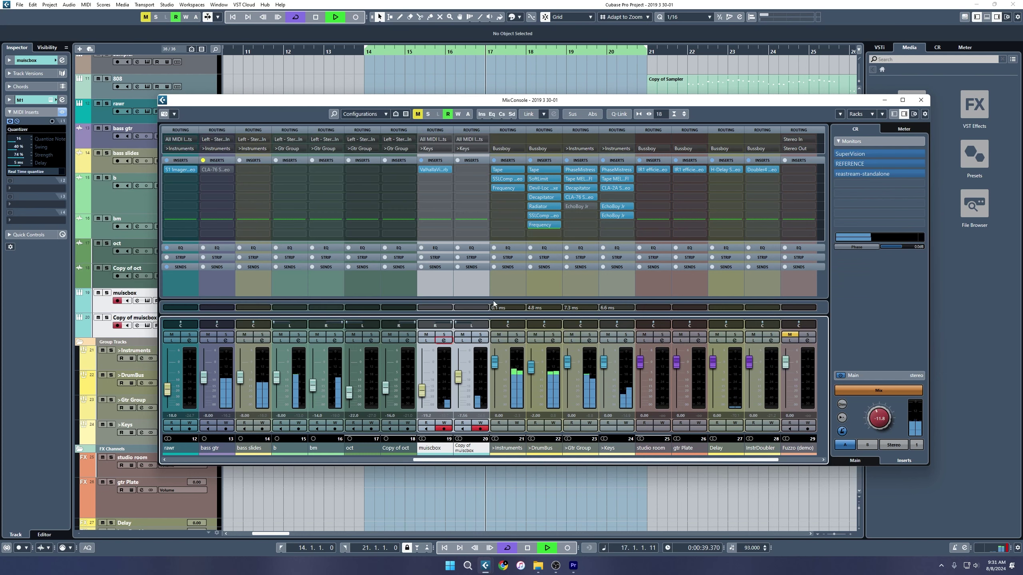
{"action": "left_click_drag", "start_coordinate": [457, 381], "coordinate": [457, 383]}
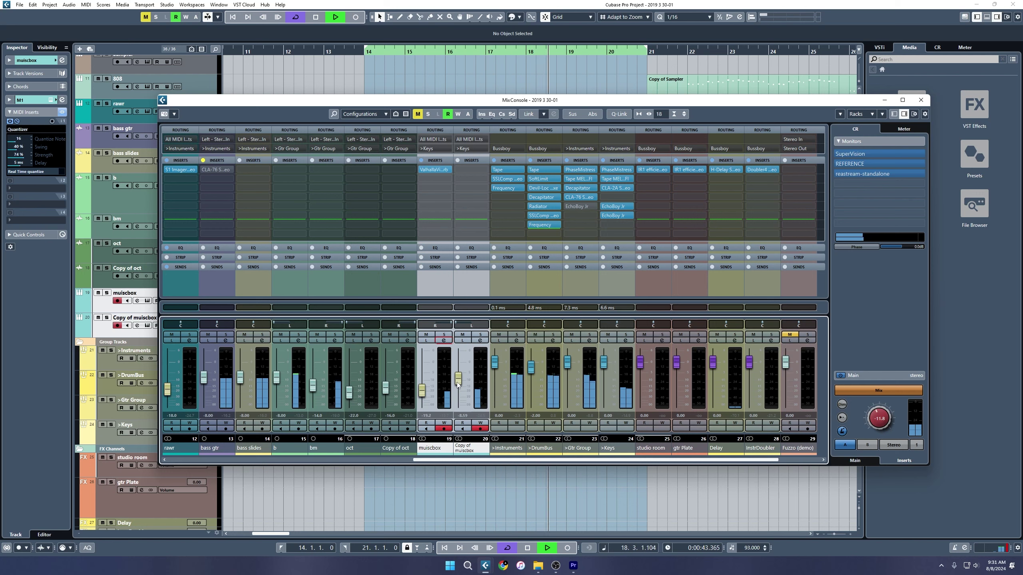
Step: Check the Keys group's CLA-2A peak reduction and compare the group's sound with all its inserts bypassed and re-enabled
{"action": "left_click", "coordinate": [614, 188]}
{"action": "left_click", "coordinate": [566, 287]}
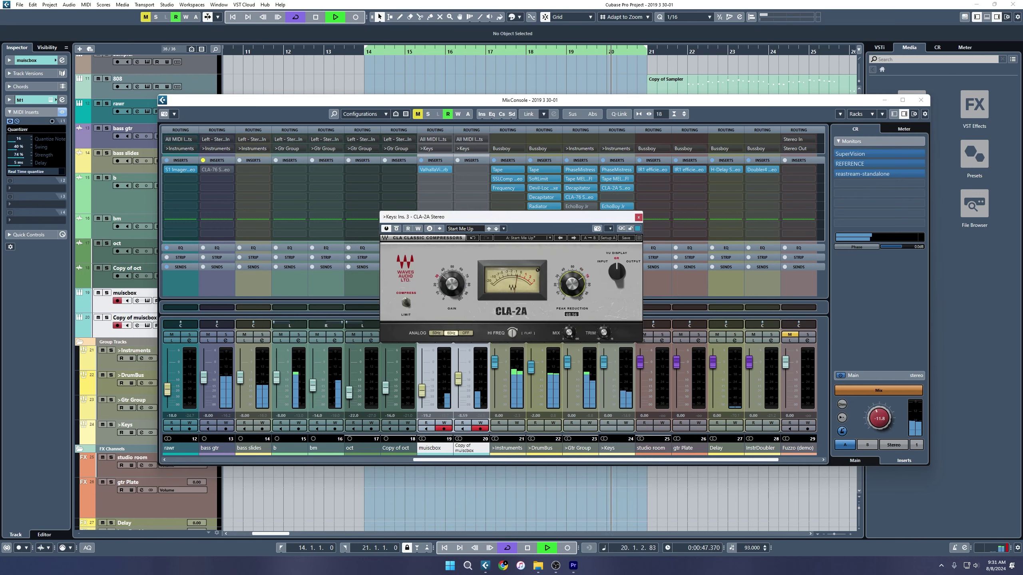
{"action": "left_click_drag", "start_coordinate": [566, 287], "coordinate": [566, 287]}
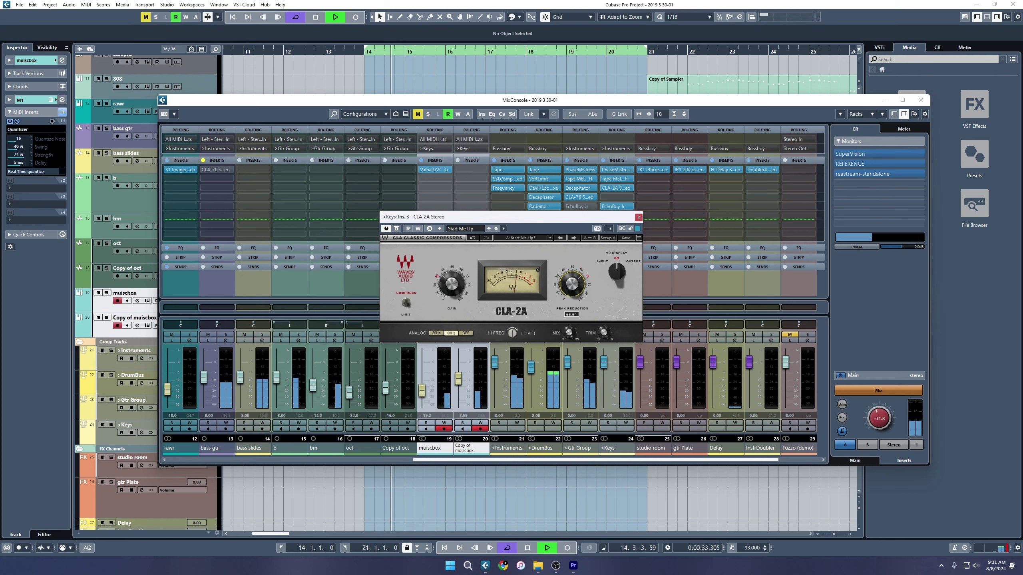
{"action": "left_click", "coordinate": [638, 217]}
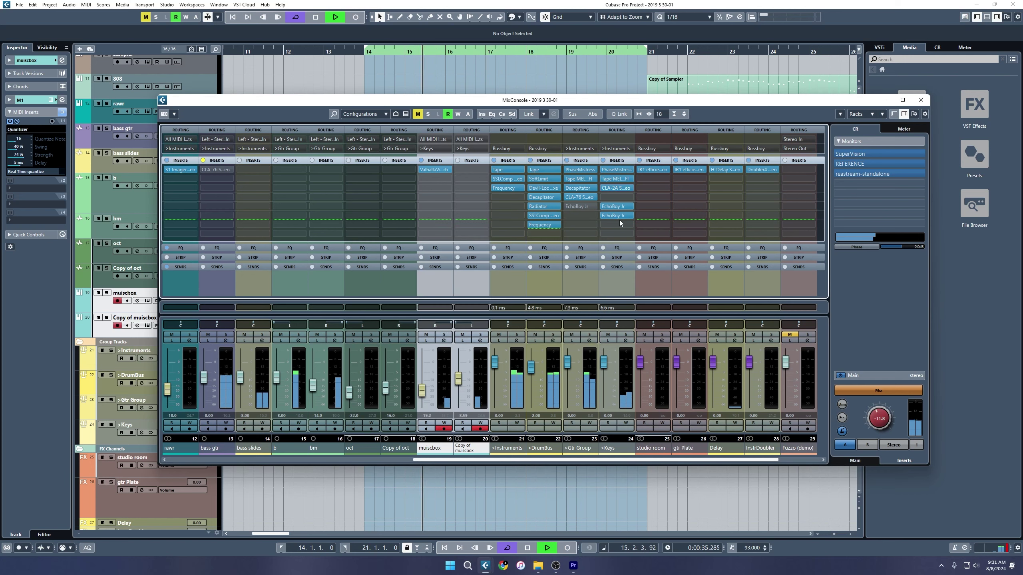
{"action": "left_click", "coordinate": [603, 161]}
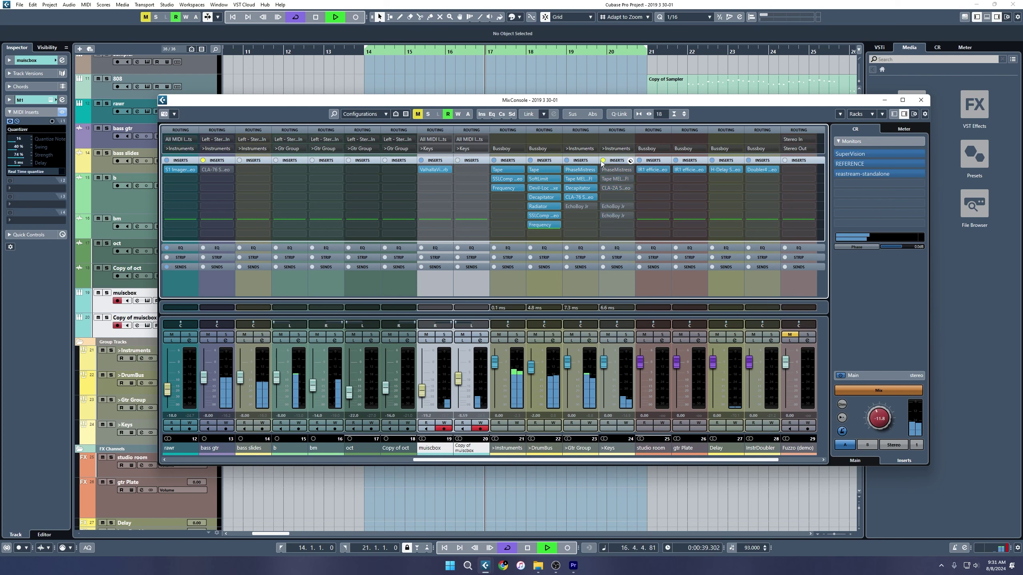
{"action": "left_click", "coordinate": [604, 161]}
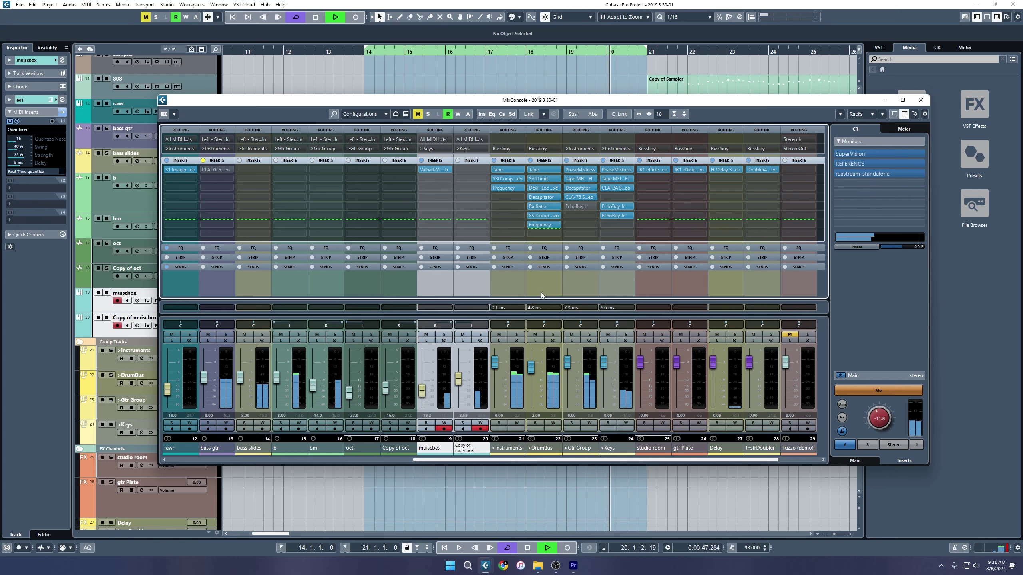
Step: Close the MixConsole, fit the whole arrangement in the project view and stop playback
{"action": "left_click", "coordinate": [921, 99]}
{"action": "scroll", "coordinate": [573, 303], "scroll_direction": "up", "scroll_amount": 3}
{"action": "scroll", "coordinate": [573, 303], "scroll_direction": "down", "scroll_amount": 8}
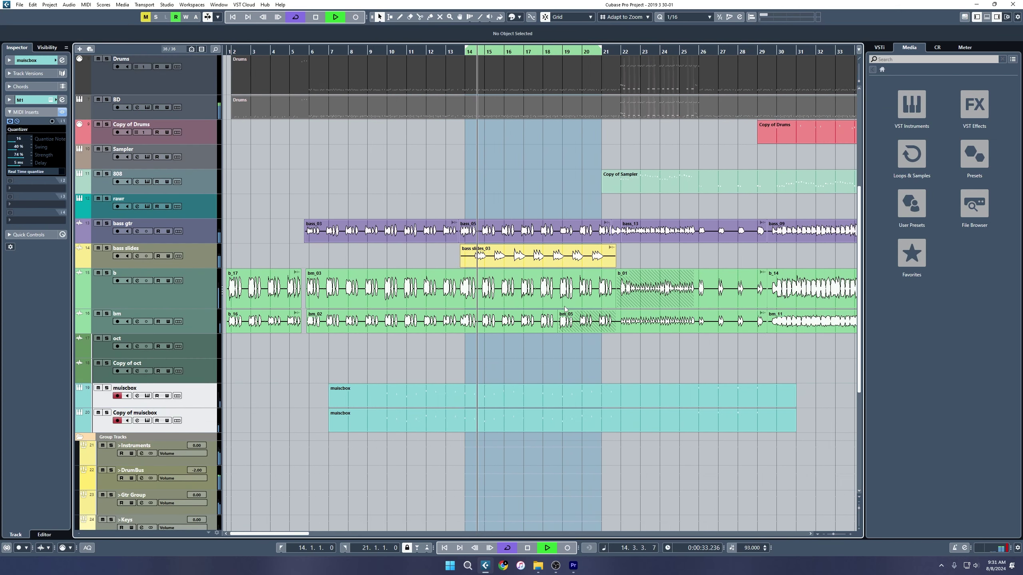
{"action": "key", "text": "space"}
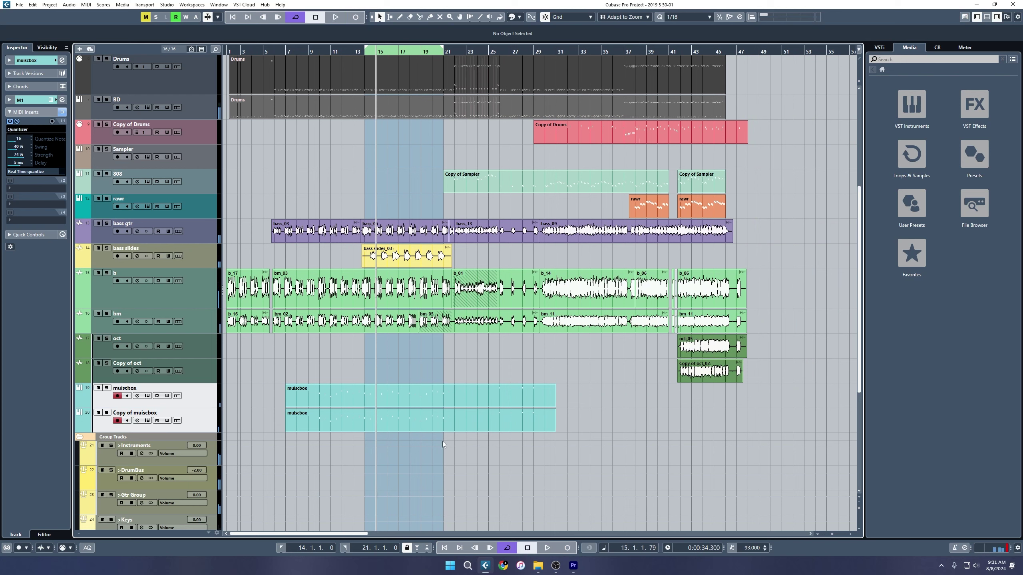